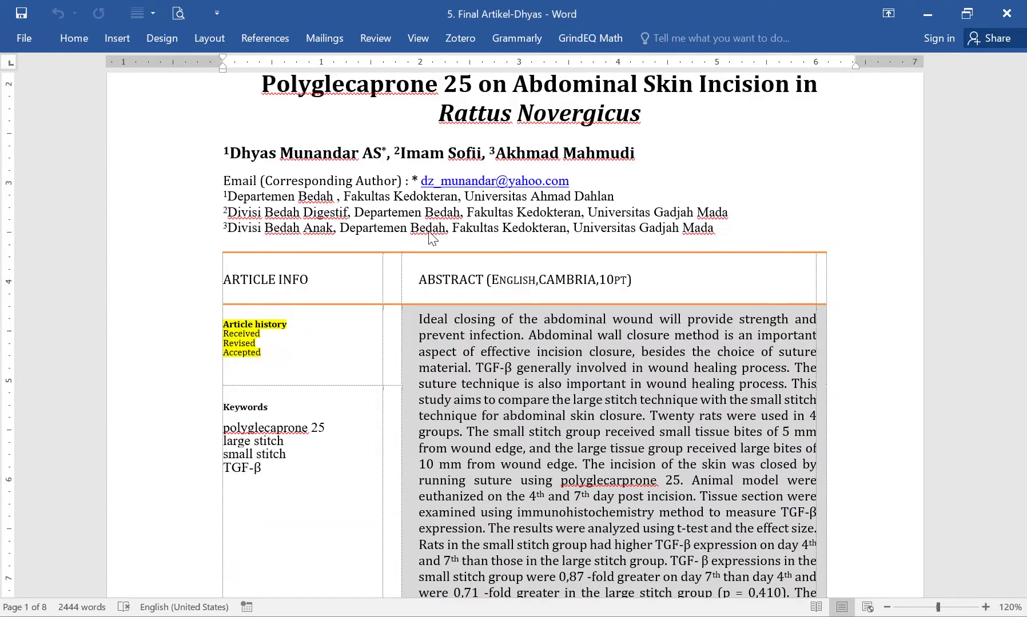
# - Check the title and journal header on the article's first page, and look over the journal's Archives page in the browser
pyautogui.scroll(7, 569, 321)
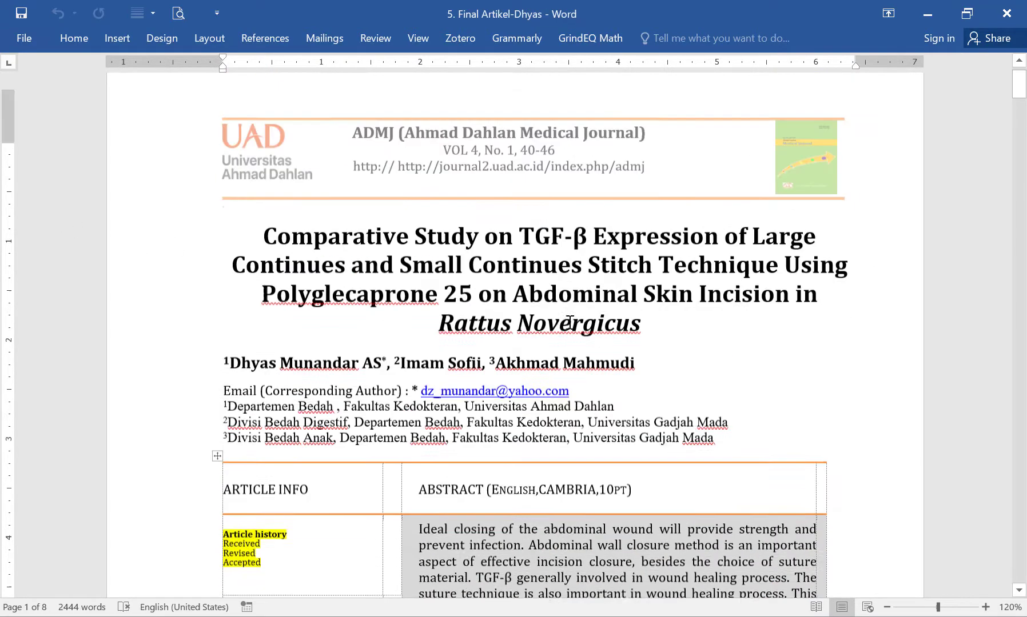
pyautogui.scroll(2, 570, 322)
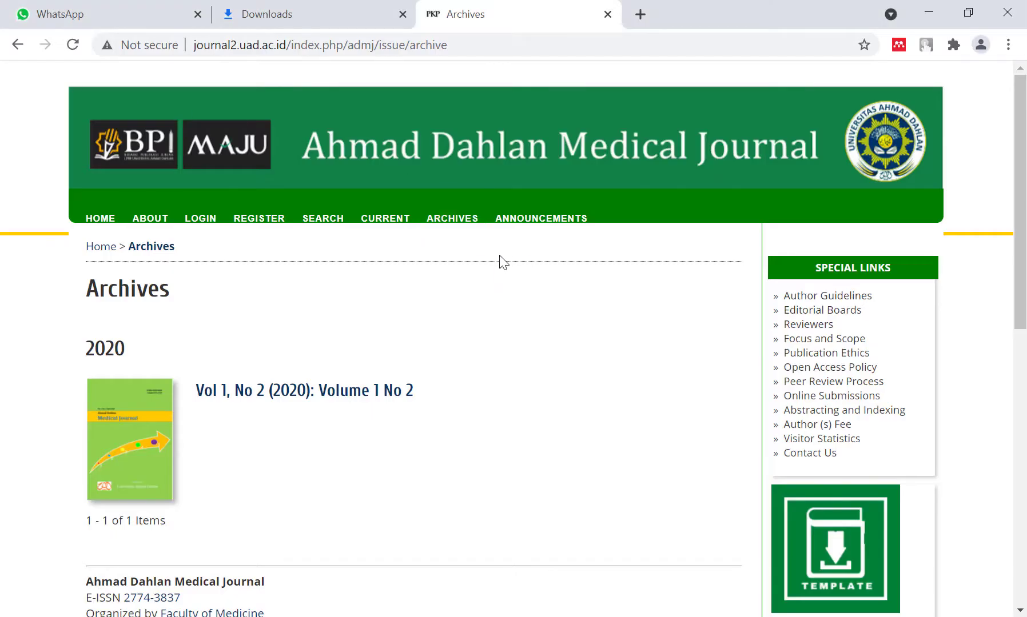
pyautogui.scroll(-4, 500, 262)
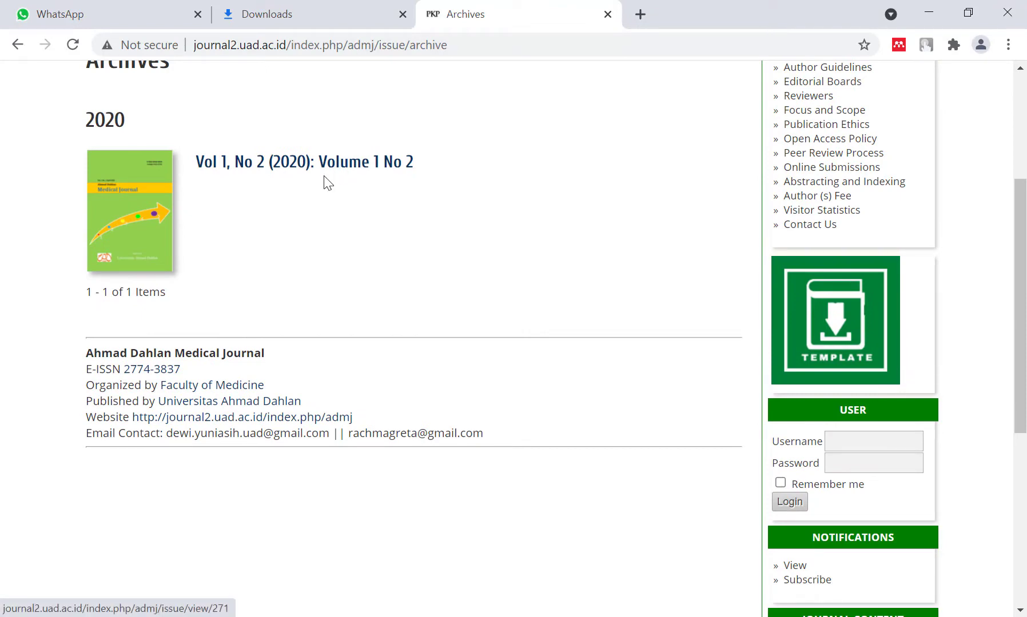
pyautogui.scroll(4, 323, 188)
pyautogui.scroll(-2, 377, 400)
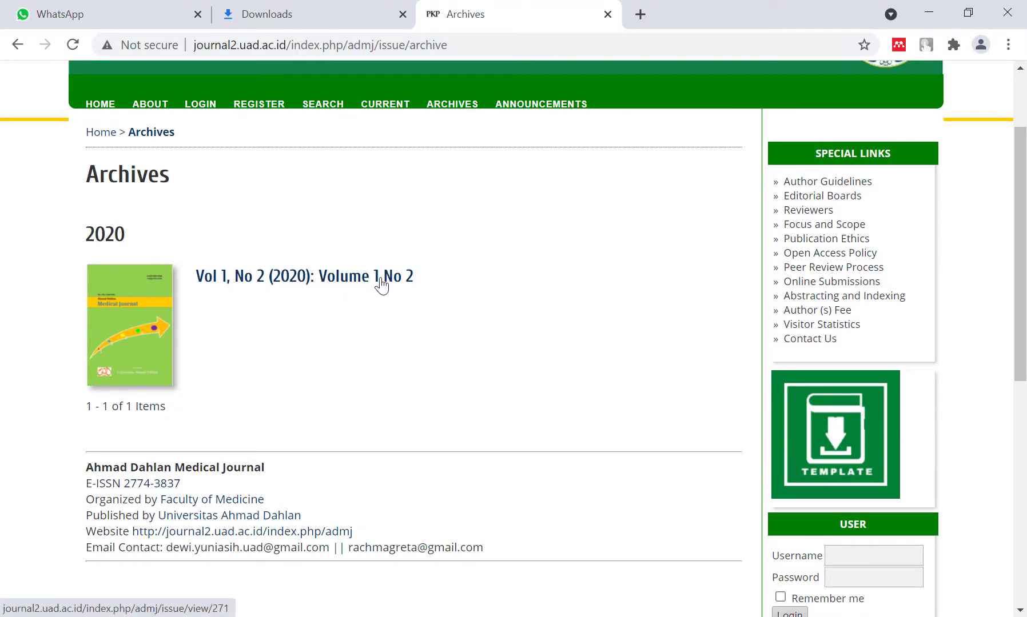
# - Open the Vol 1, No 2 (2020) issue, examine the page ranges in its table of contents, and return to the archives
pyautogui.click(403, 282)
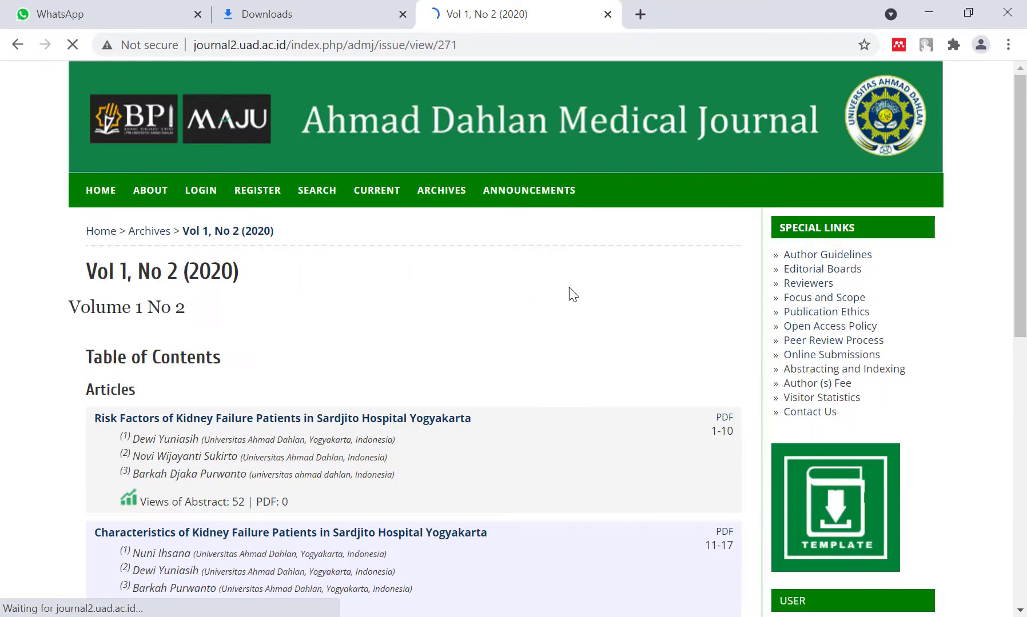
pyautogui.scroll(-10, 573, 294)
pyautogui.scroll(2, 709, 343)
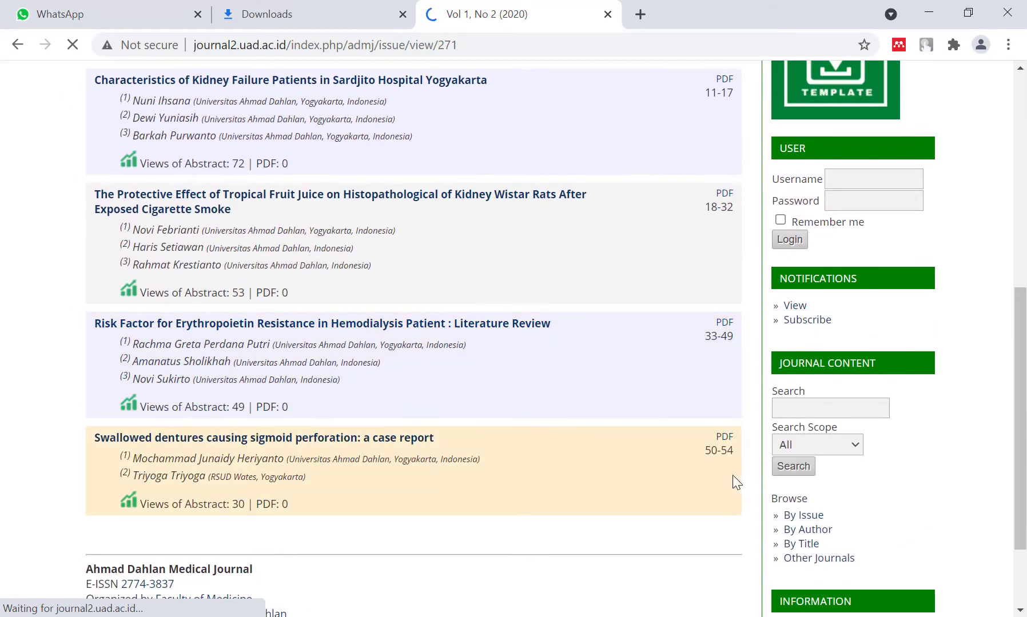
pyautogui.scroll(2, 726, 447)
pyautogui.scroll(-2, 726, 446)
pyautogui.scroll(6, 687, 437)
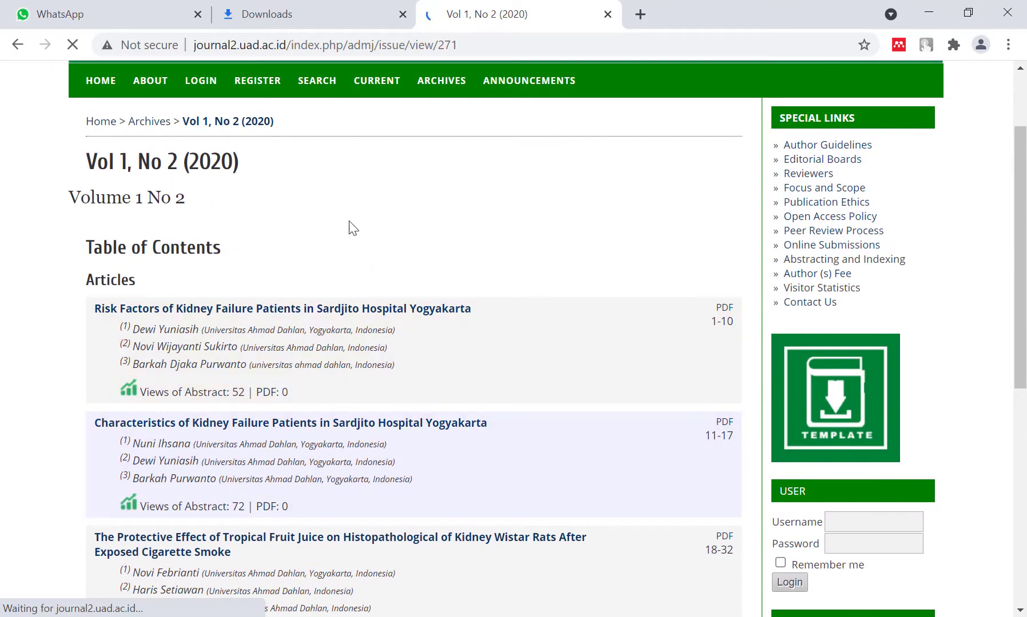
pyautogui.click(18, 46)
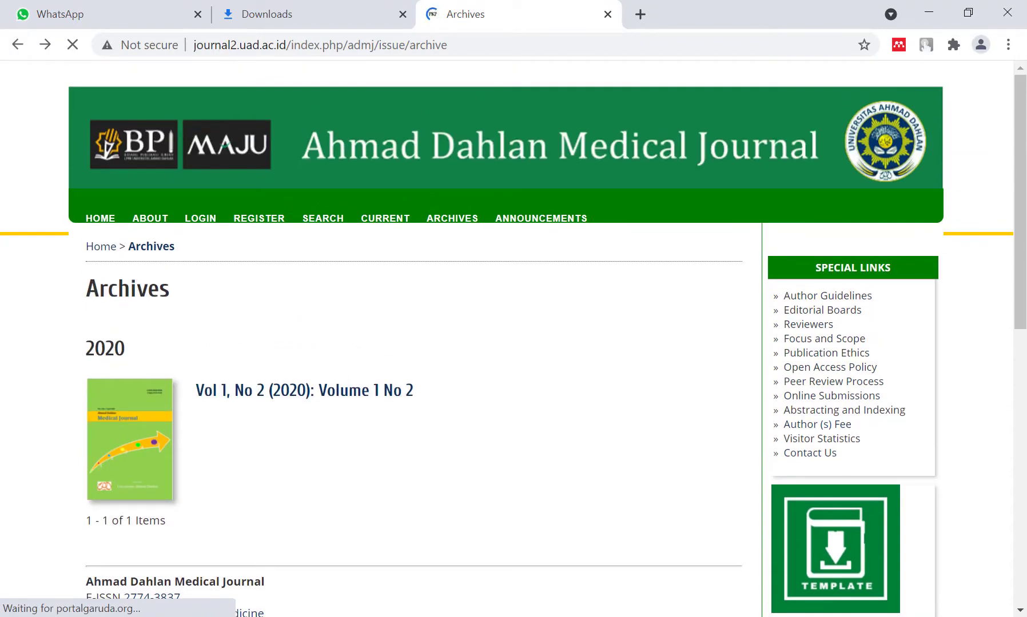
# - Switch to the "1. Final artikel-UNS" document in Word and examine its running headers, footers and page numbers through to the last page
pyautogui.hotkey('alt', 'Tab')
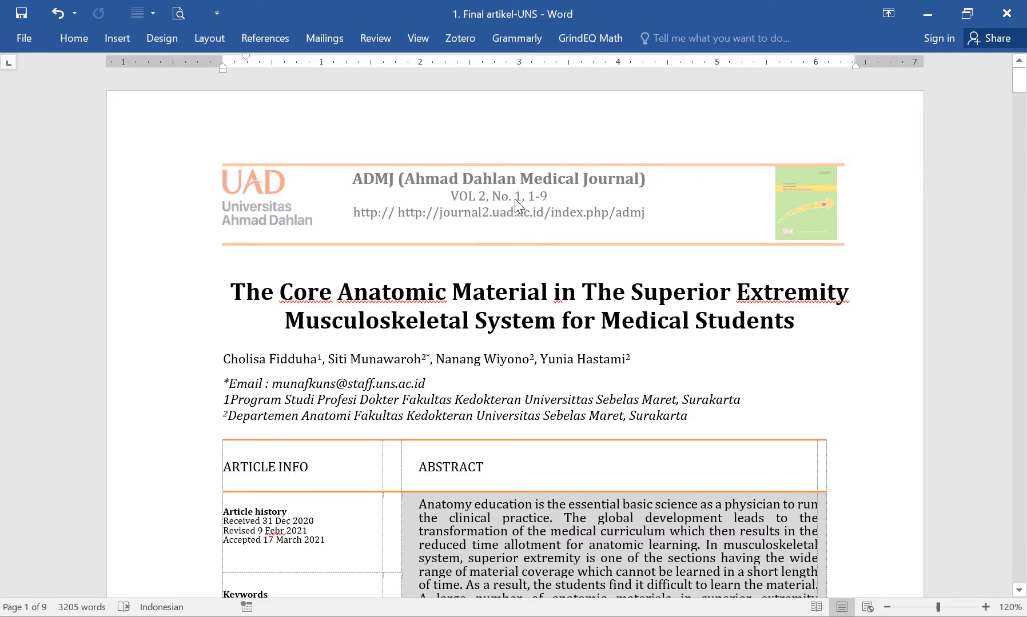
pyautogui.scroll(-10, 688, 361)
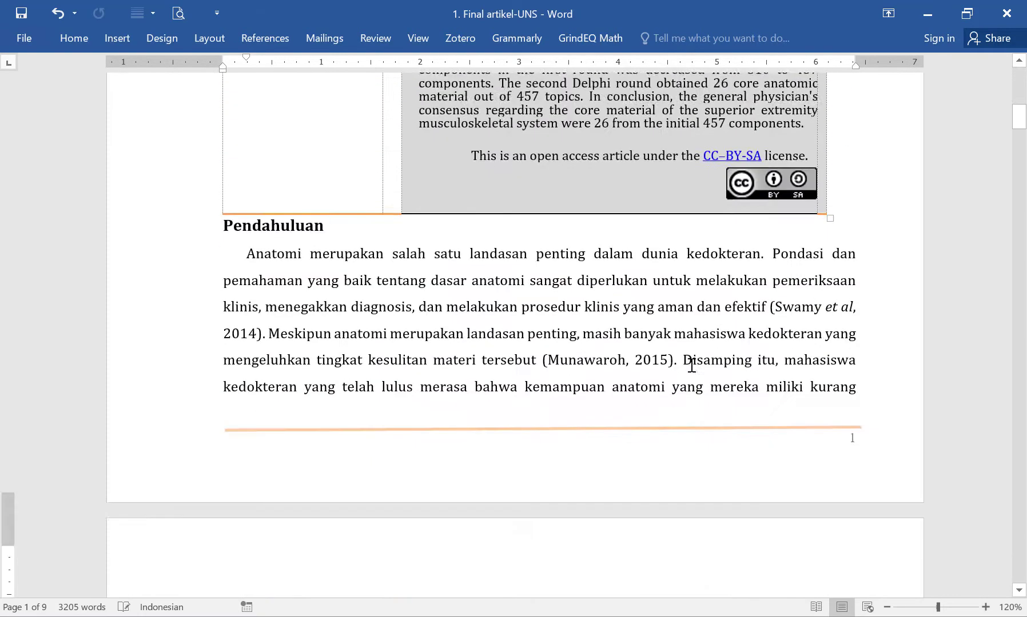
pyautogui.scroll(-15, 873, 435)
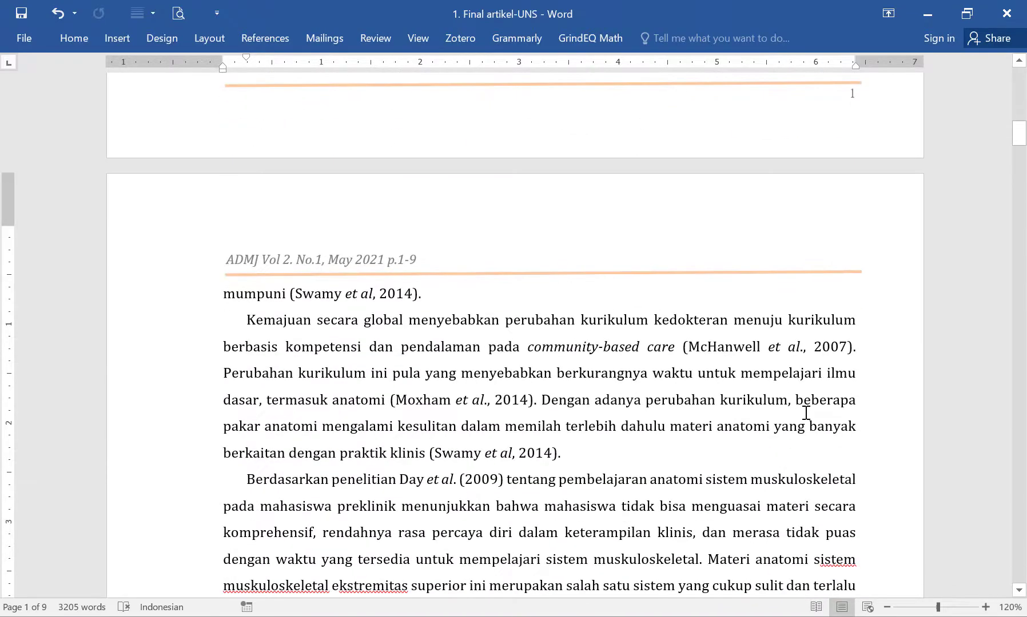
pyautogui.scroll(-12, 788, 394)
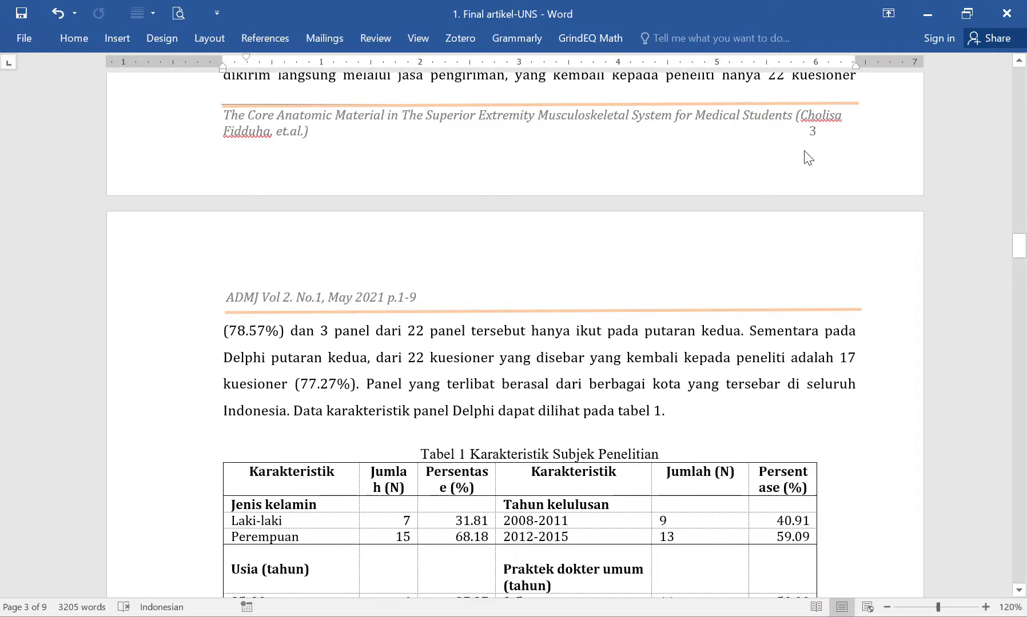
pyautogui.scroll(-10, 769, 320)
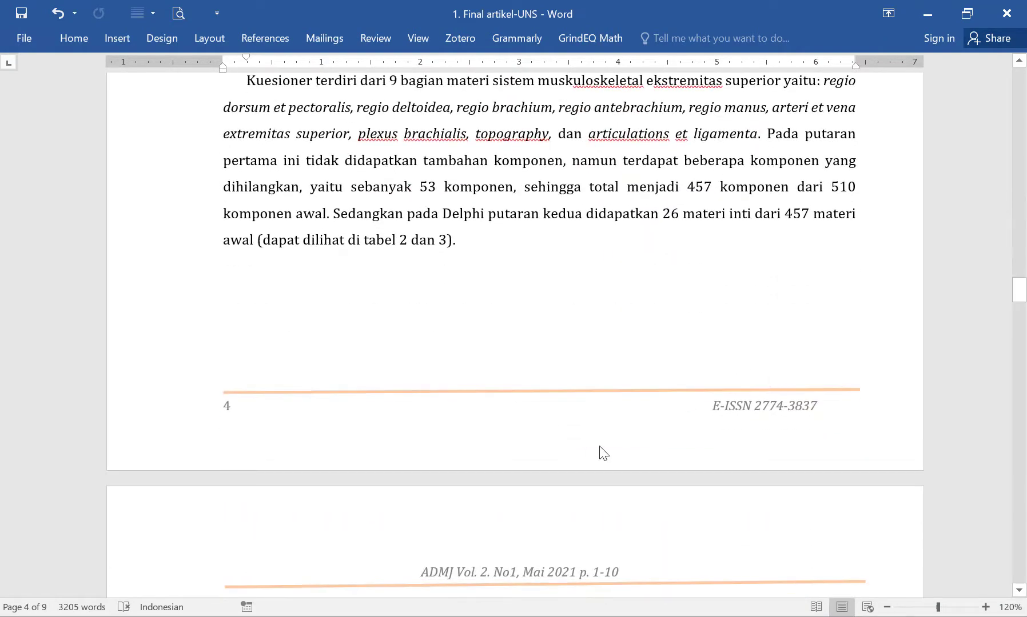
pyautogui.scroll(-10, 724, 417)
pyautogui.scroll(-10, 772, 400)
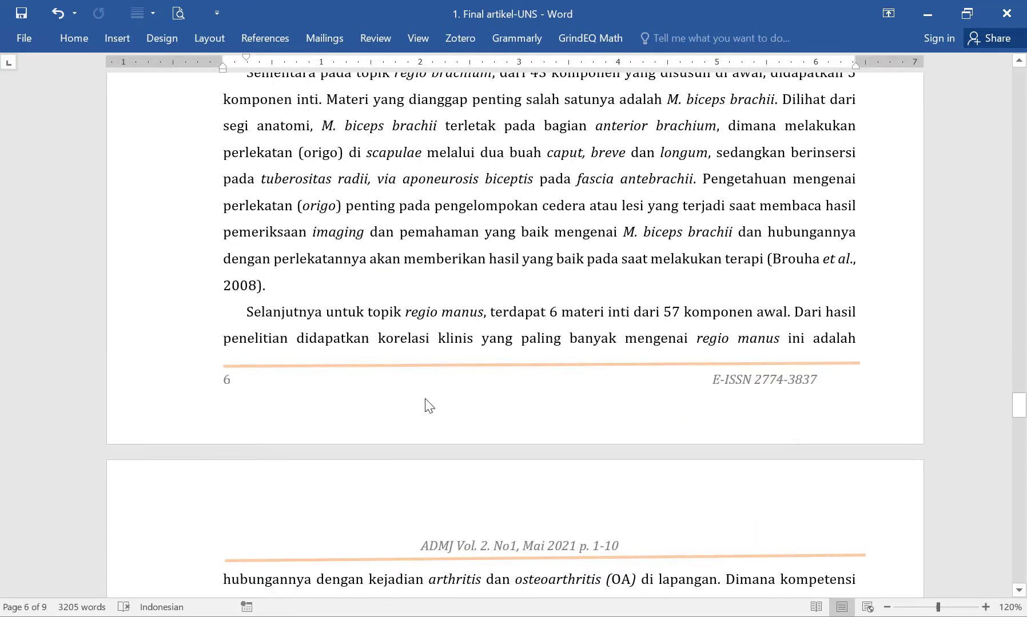
pyautogui.scroll(-10, 863, 411)
pyautogui.scroll(-10, 863, 431)
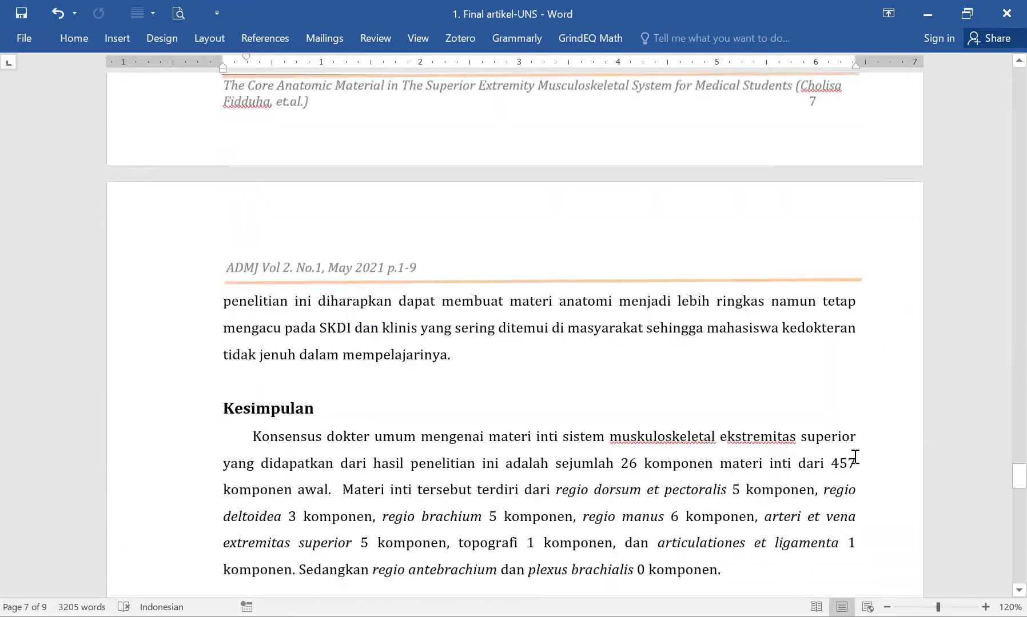
pyautogui.scroll(-6, 754, 404)
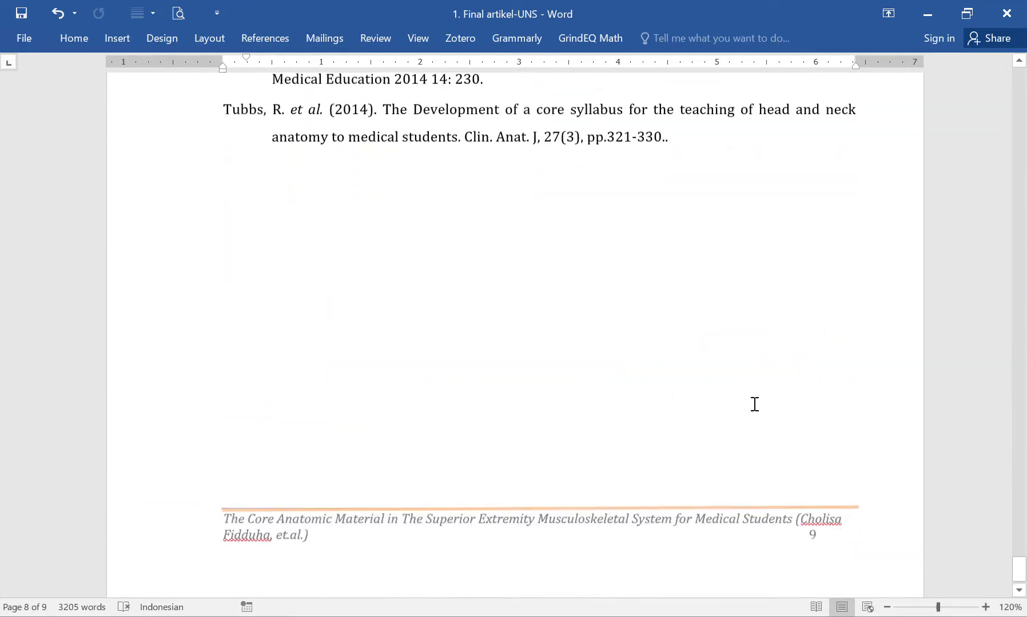
pyautogui.moveTo(1020, 572); pyautogui.dragTo(1021, 75)
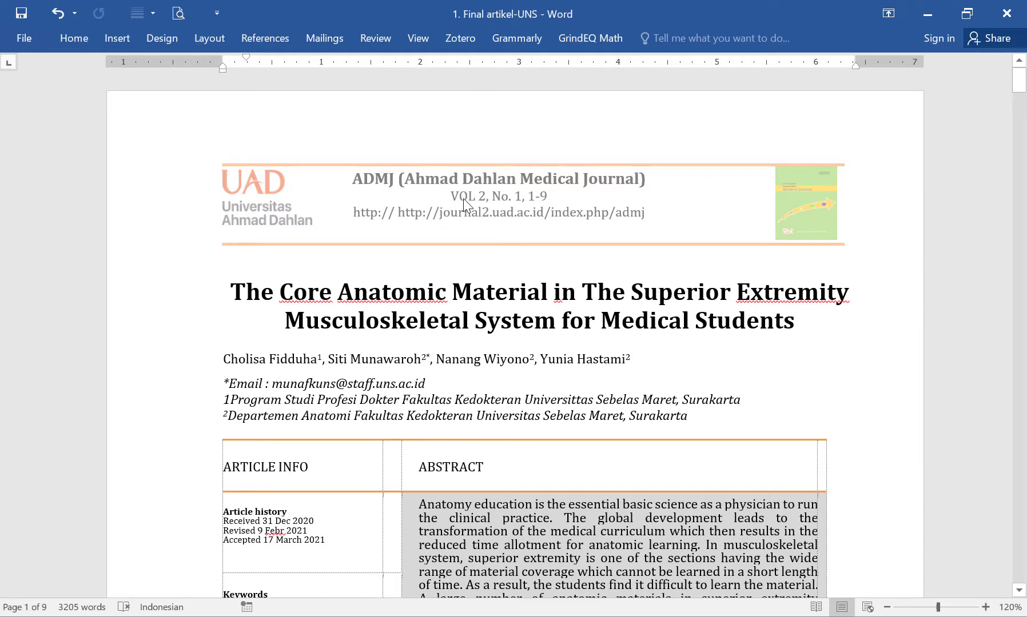
# - Switch to the browser and open the journal's article template from the Archives page
pyautogui.hotkey('alt', 'Tab')
pyautogui.scroll(-4, 909, 338)
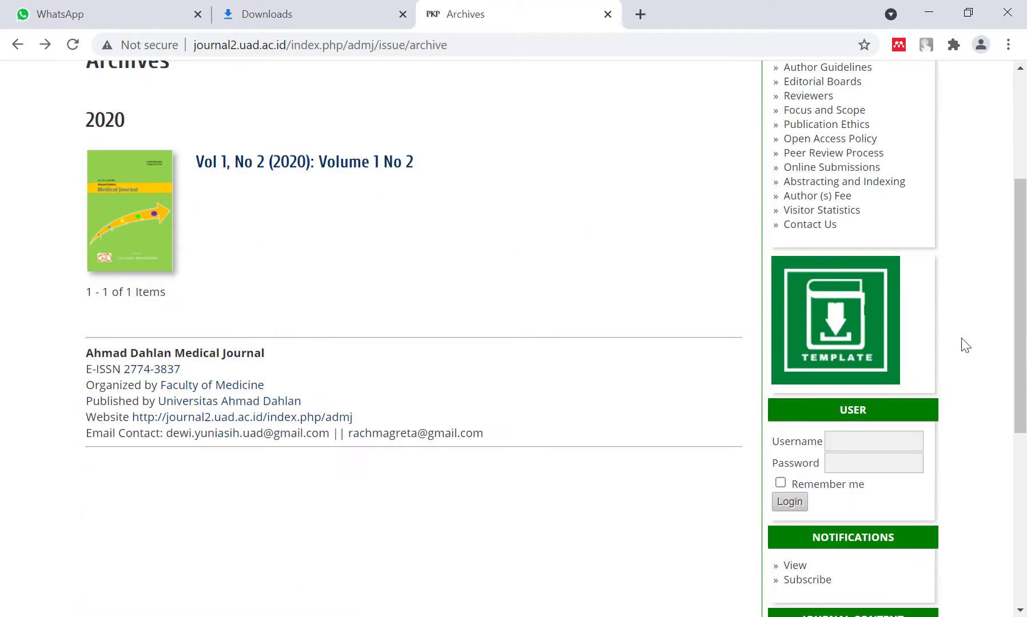
pyautogui.click(865, 337)
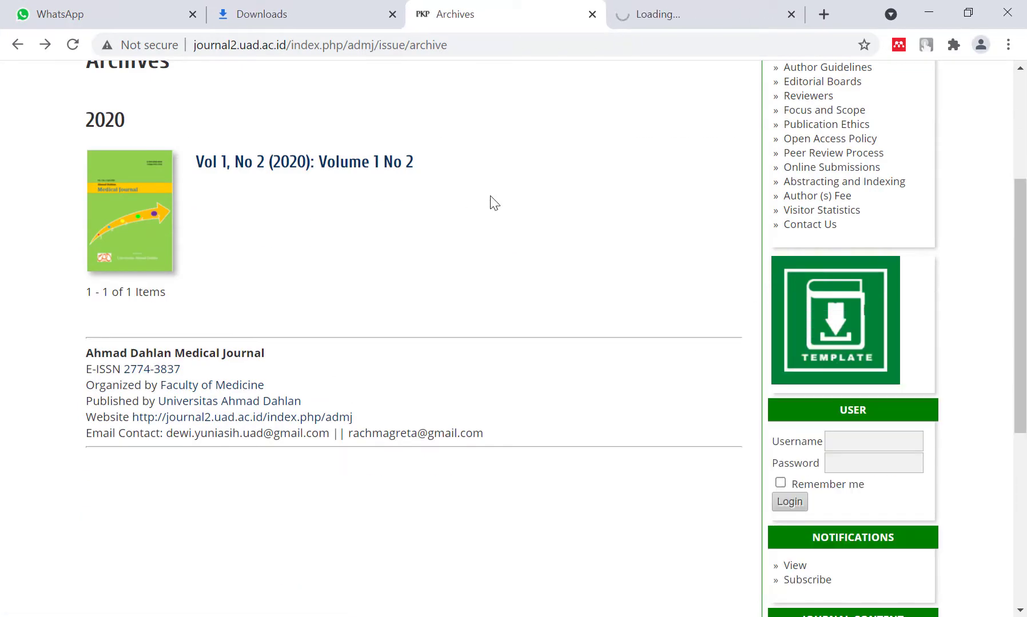
# - Open the PDF view of the first article in Vol 1, No 2 (2020), on risk factors of kidney failure patients
pyautogui.click(289, 166)
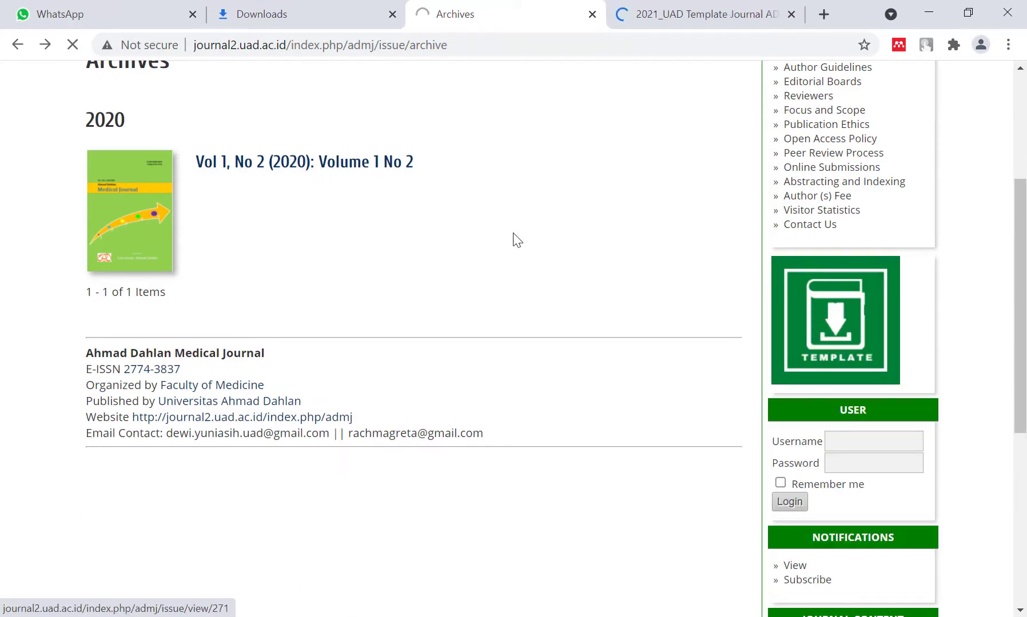
pyautogui.scroll(-4, 647, 332)
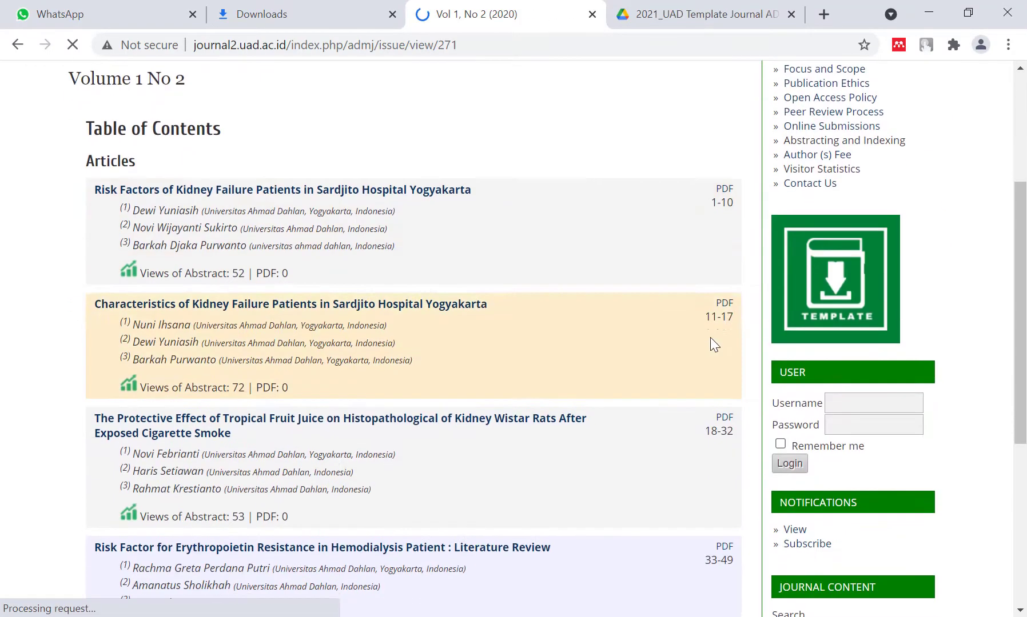
pyautogui.click(723, 190)
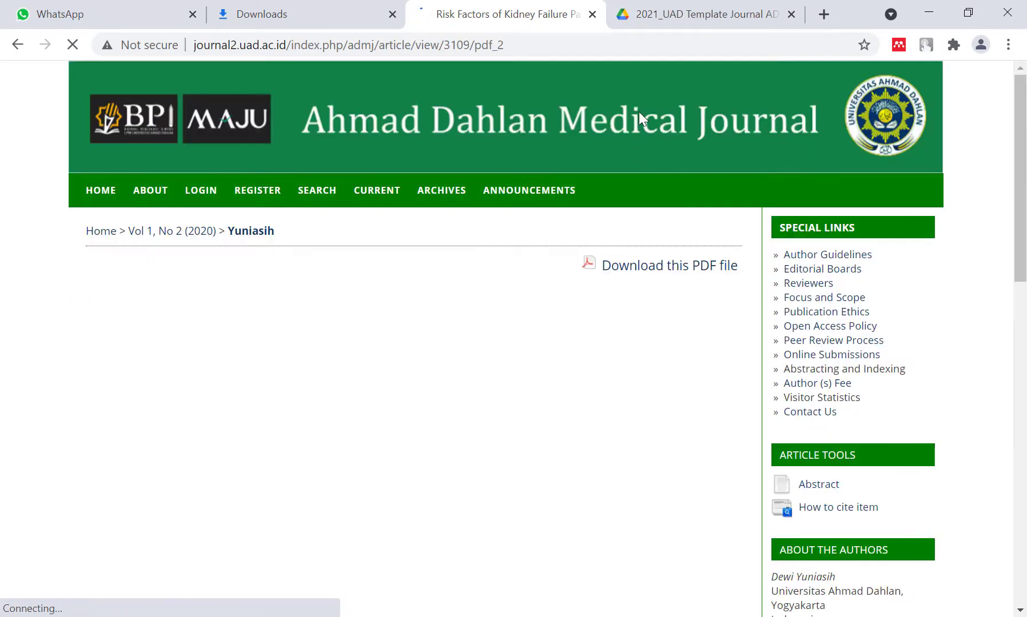
# - View the header on the ADMJ template's first page, and return to the kidney failure article's PDF page
pyautogui.click(693, 16)
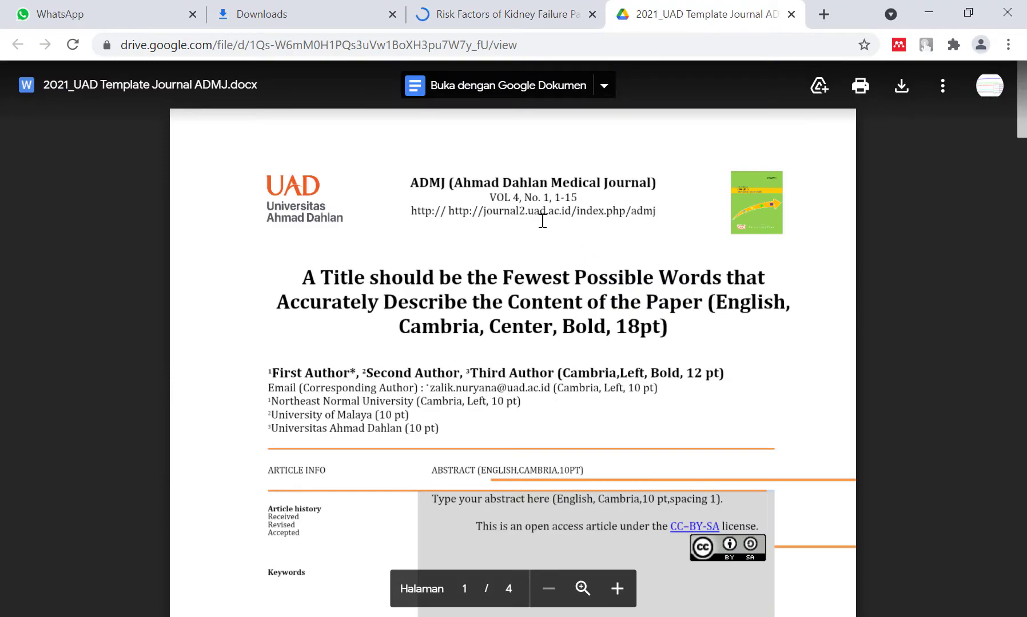
pyautogui.click(521, 23)
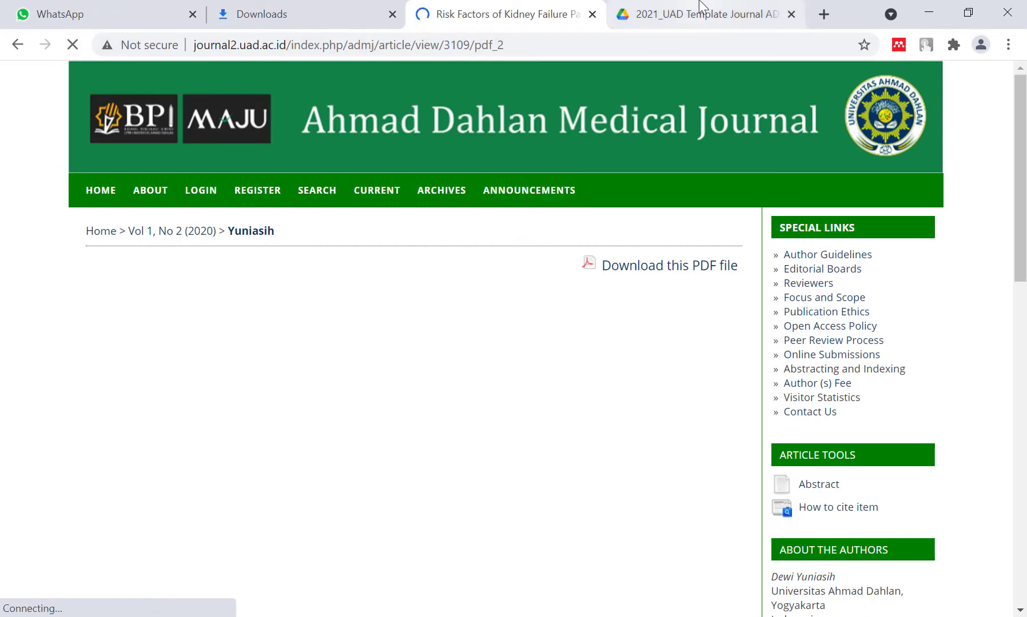
pyautogui.scroll(-2, 444, 314)
pyautogui.scroll(2, 445, 314)
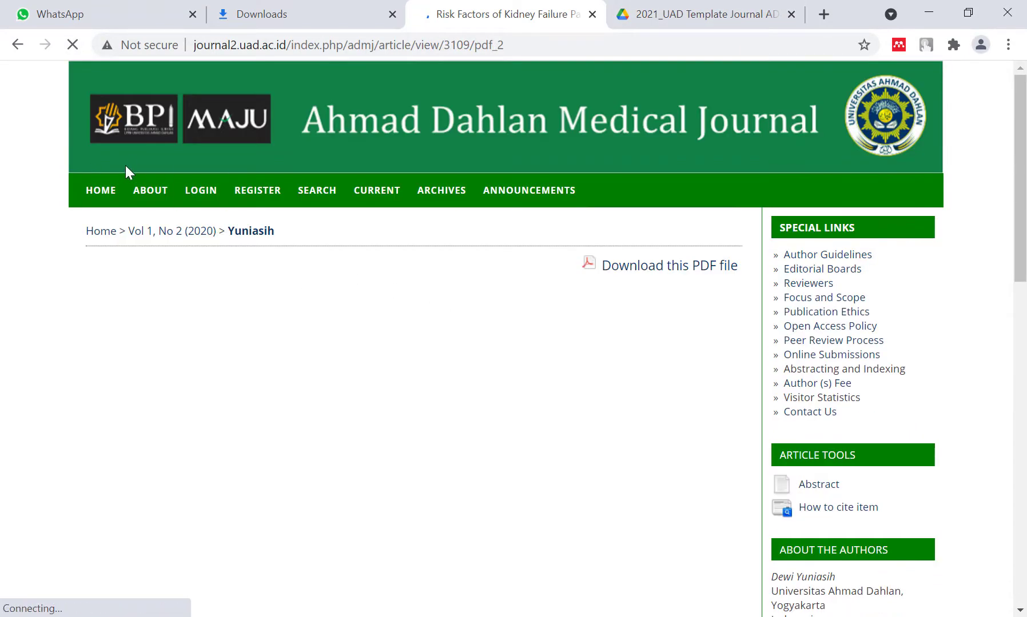
# - Switch to the Word article about albumin in continuous ambulatory peritoneal dialysis patients
pyautogui.moveTo(1, 277)
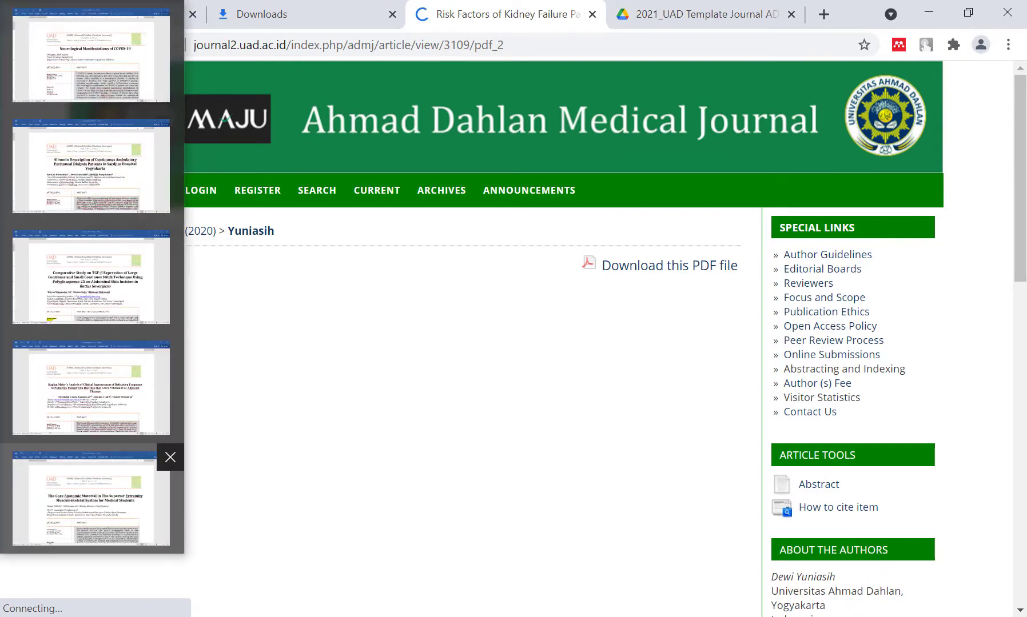
pyautogui.click(92, 166)
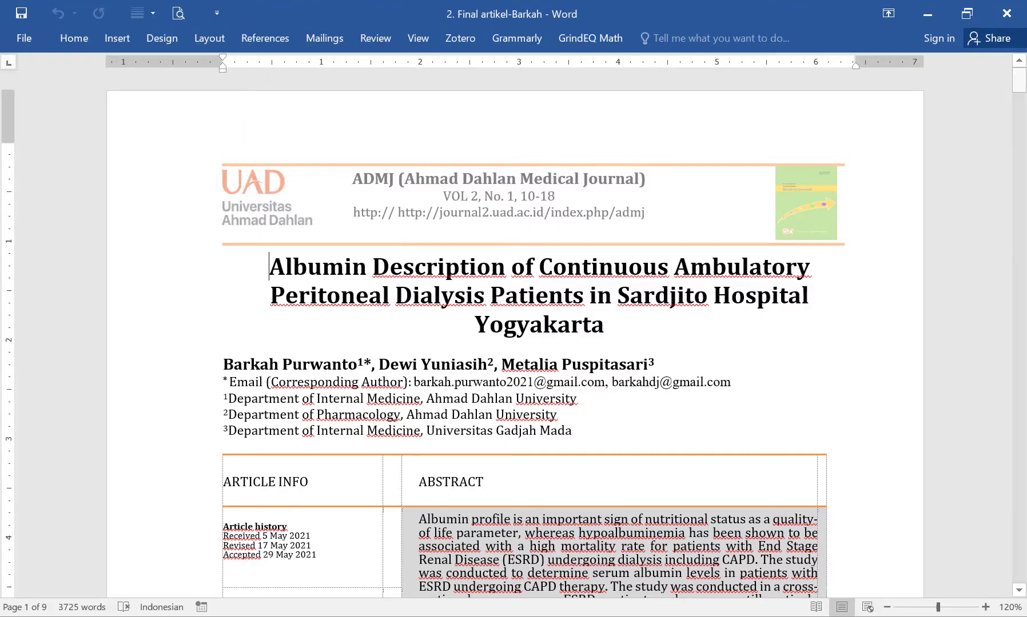
pyautogui.click(123, 285)
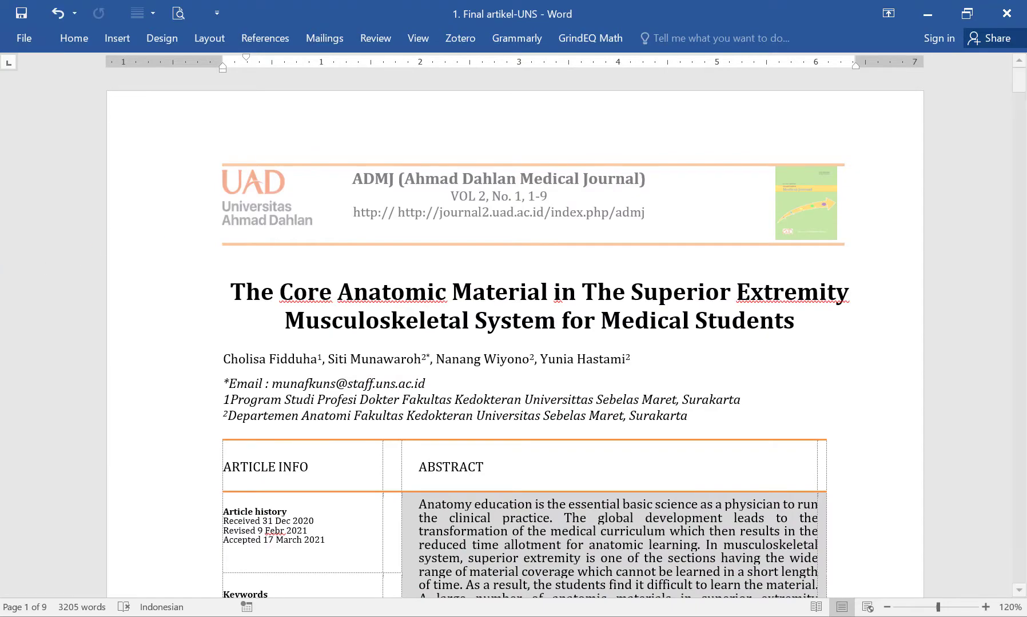
pyautogui.click(91, 166)
# - Examine the journal header and the page headers and footers on the albumin article's opening pages
pyautogui.scroll(-2, 804, 366)
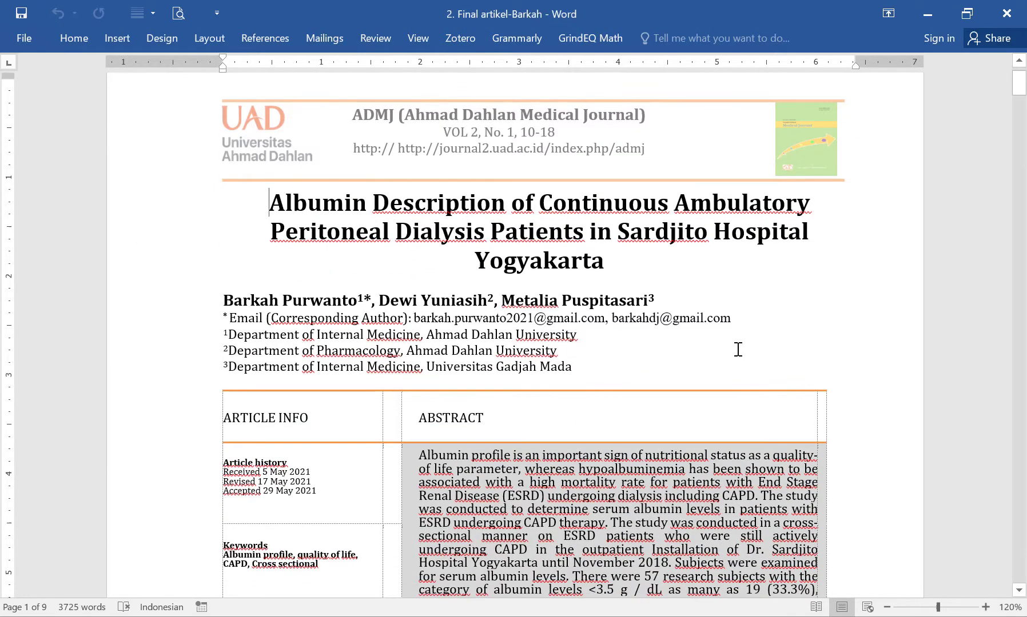
pyautogui.scroll(-15, 824, 429)
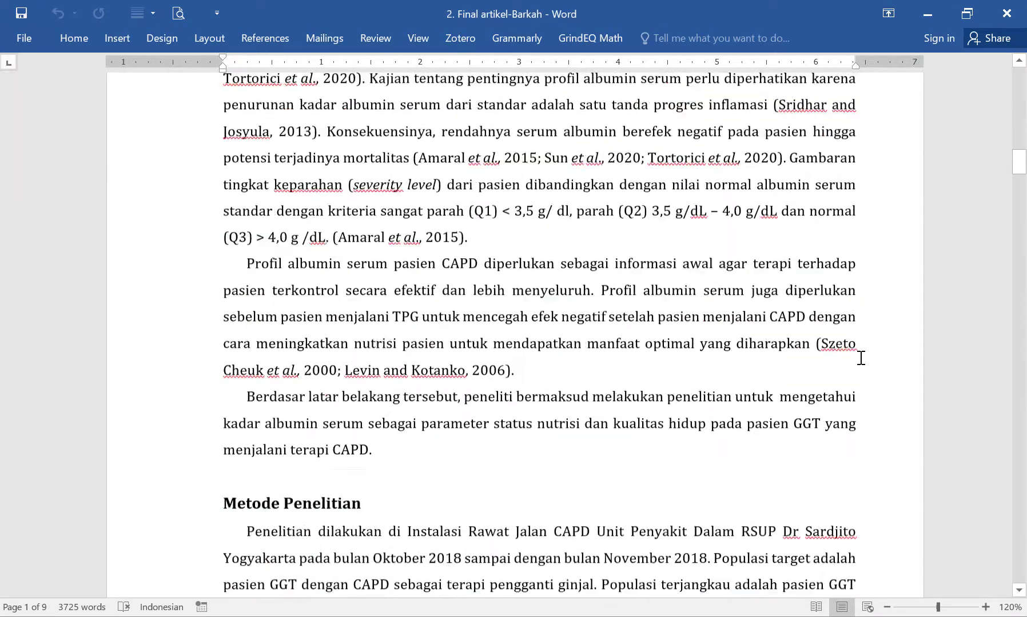
pyautogui.scroll(-4, 861, 358)
pyautogui.scroll(1, 799, 429)
pyautogui.scroll(-6, 802, 430)
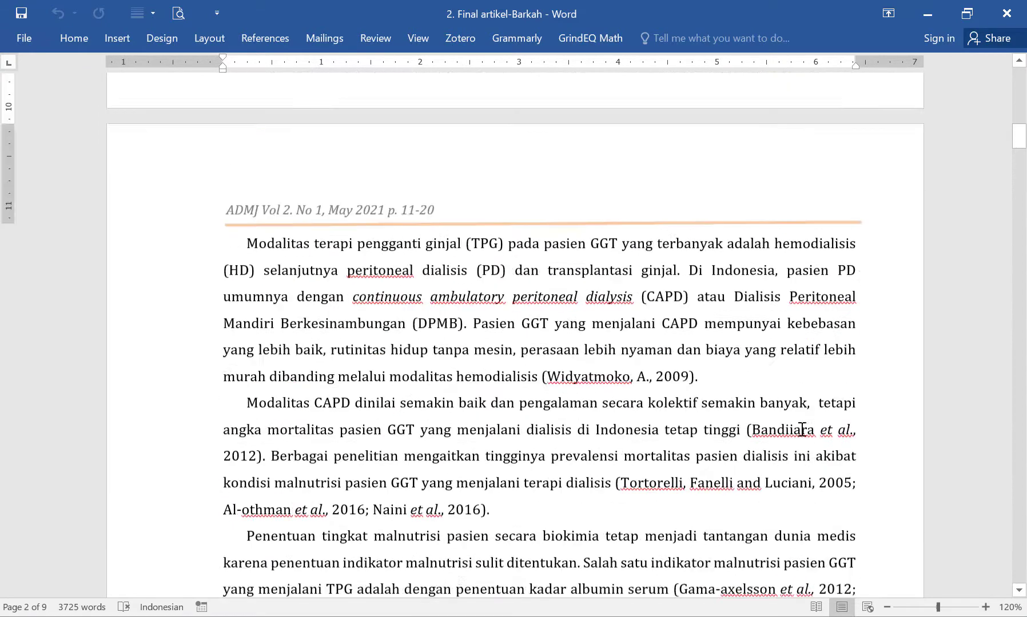
# - Open the first page footer of the albumin article for editing and delete its page number
pyautogui.scroll(4, 802, 429)
pyautogui.doubleClick(863, 290)
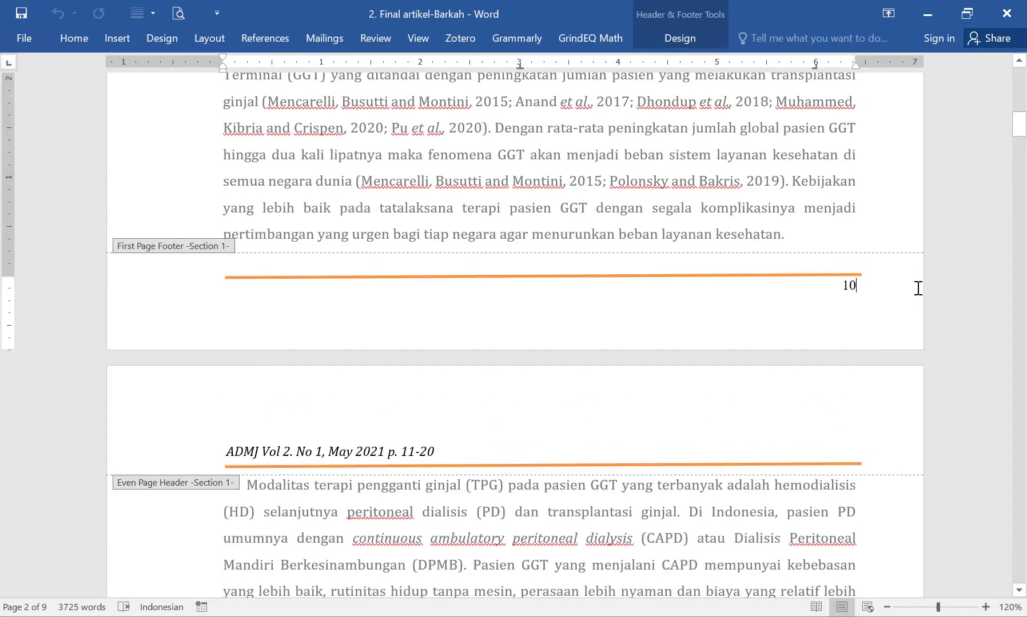
pyautogui.press('BackSpace')
pyautogui.press('BackSpace')
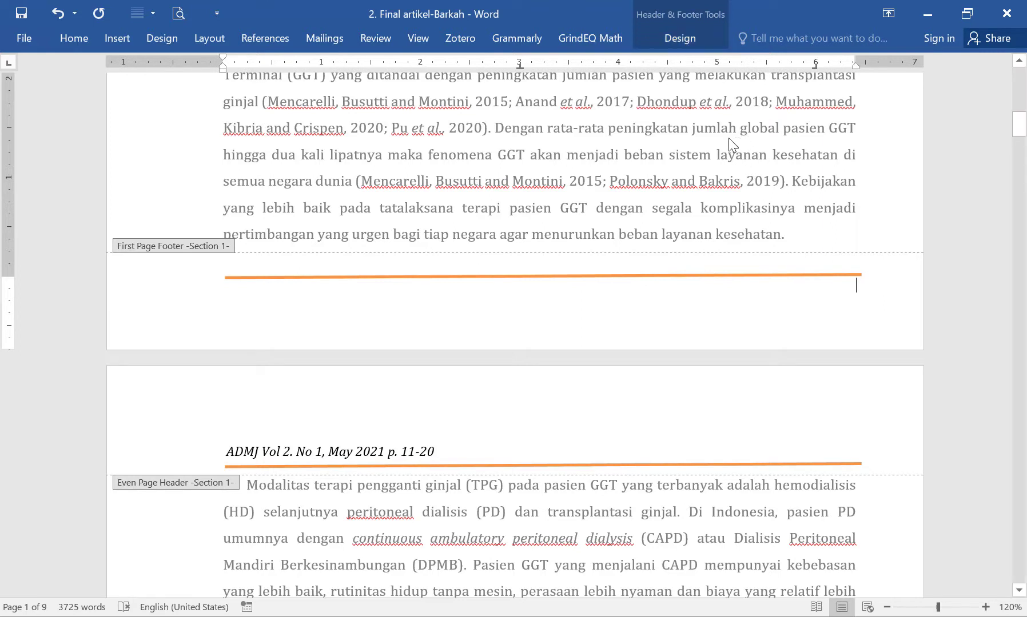
# - Delete the page number from the albumin article's even page footer
pyautogui.click(688, 36)
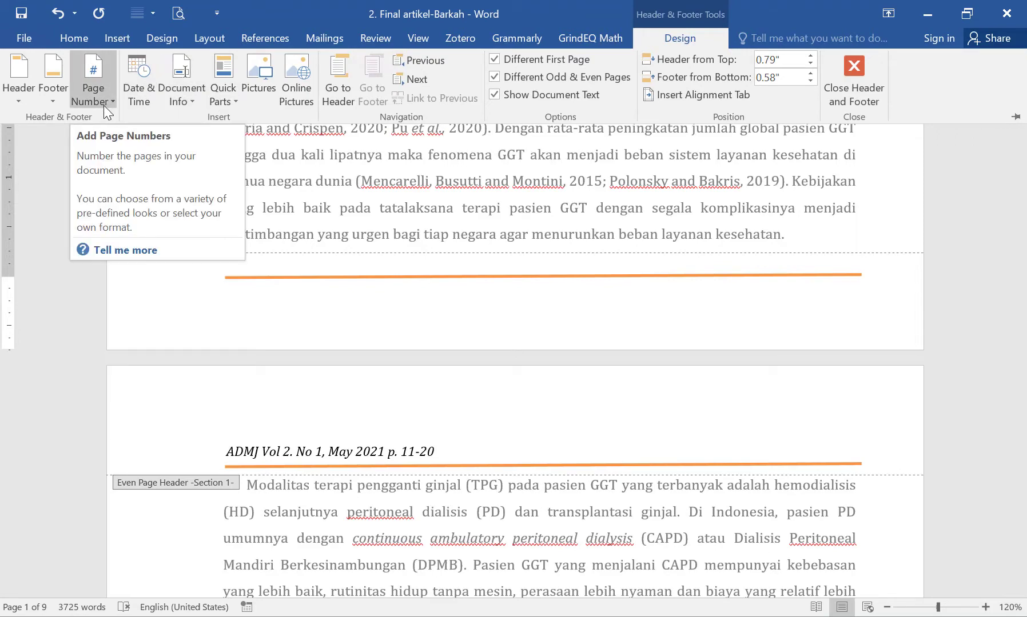
pyautogui.scroll(-8, 791, 301)
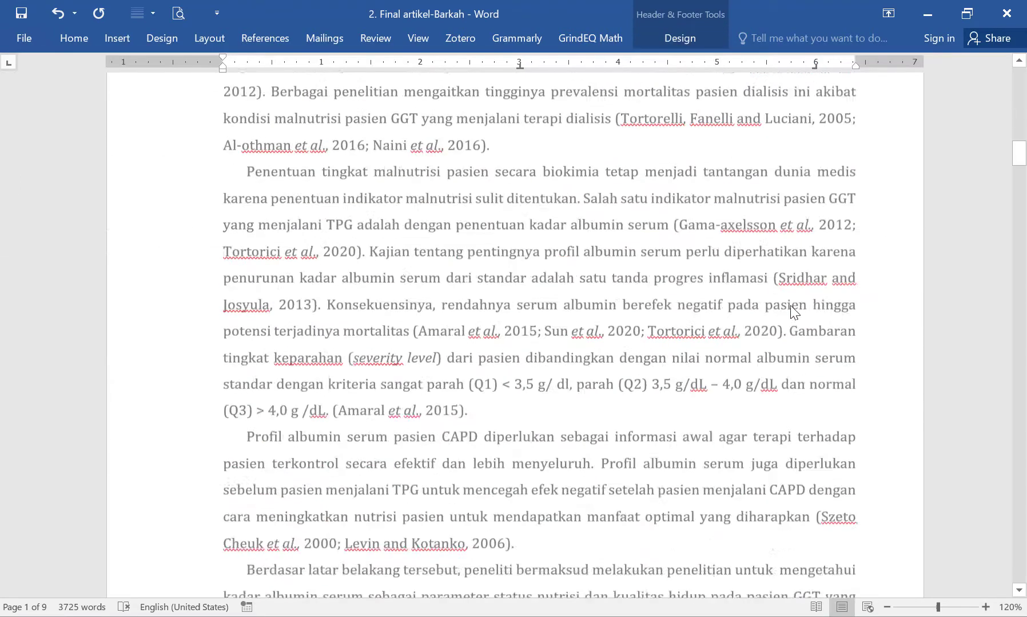
pyautogui.scroll(-5, 306, 371)
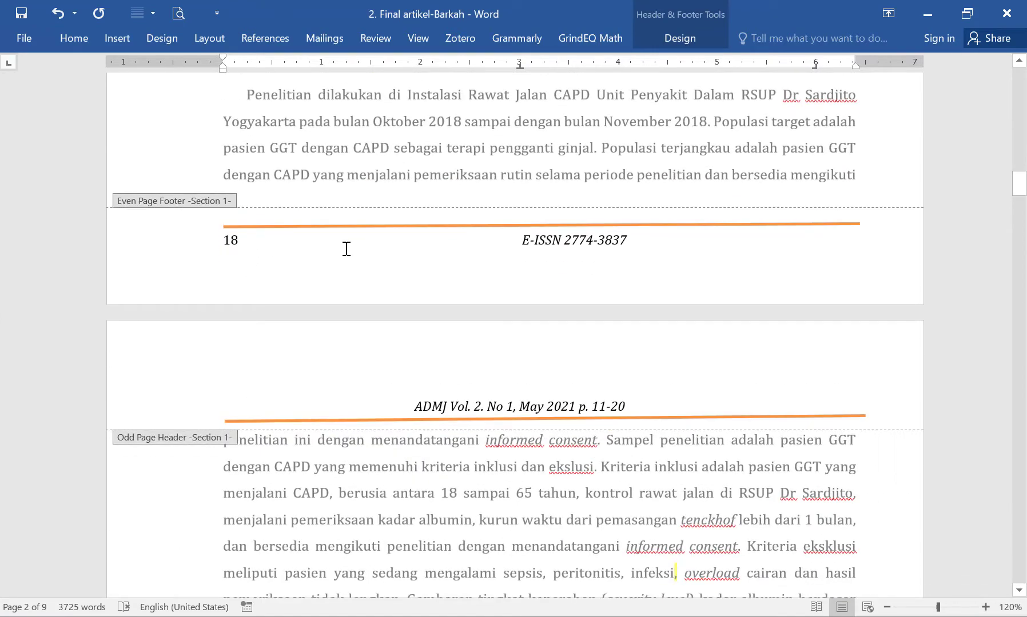
pyautogui.click(246, 252)
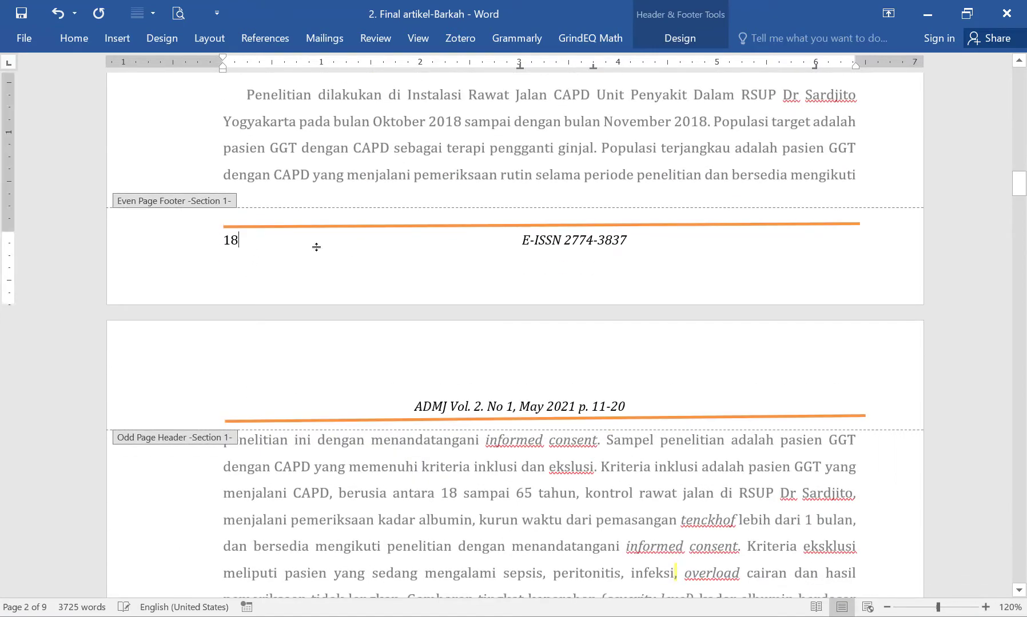
pyautogui.press('BackSpace')
# - Delete the page number from the albumin article's odd page footer and check the footers on the remaining pages
pyautogui.scroll(-15, 881, 441)
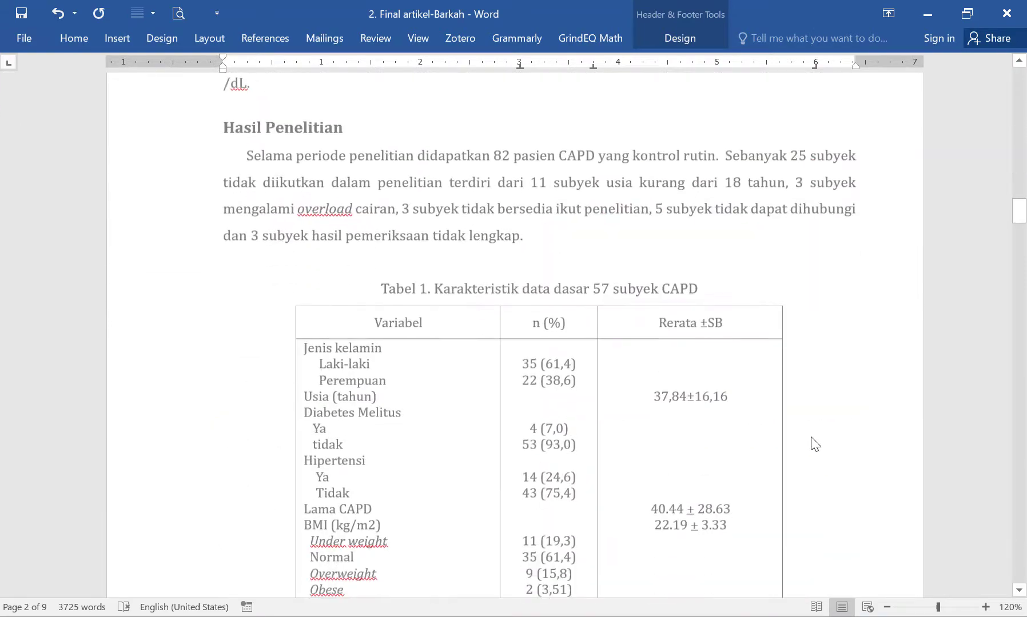
pyautogui.click(858, 184)
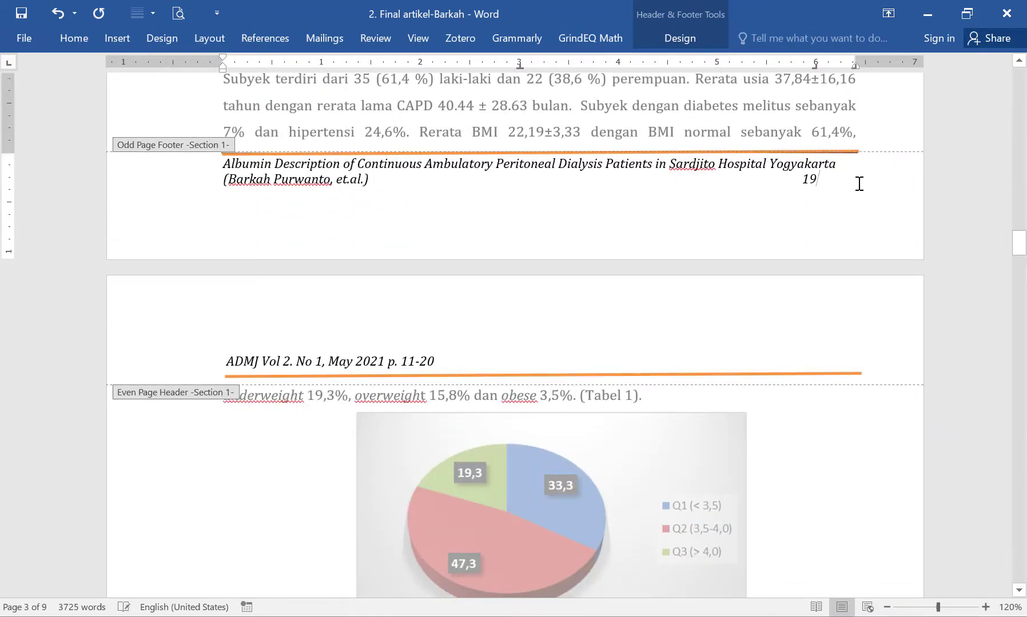
pyautogui.scroll(-8, 862, 214)
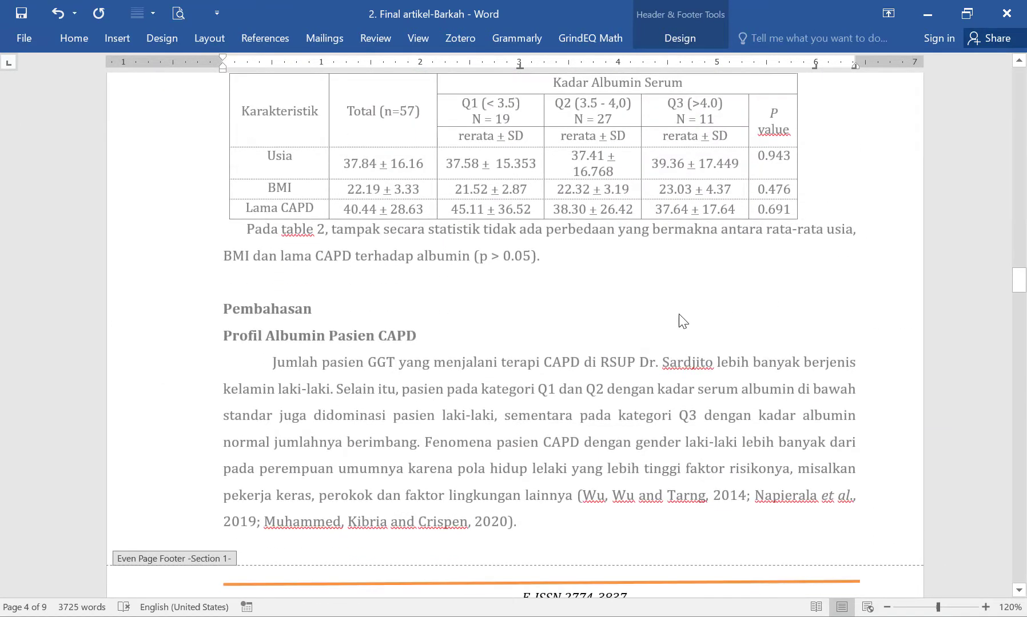
pyautogui.scroll(-18, 678, 314)
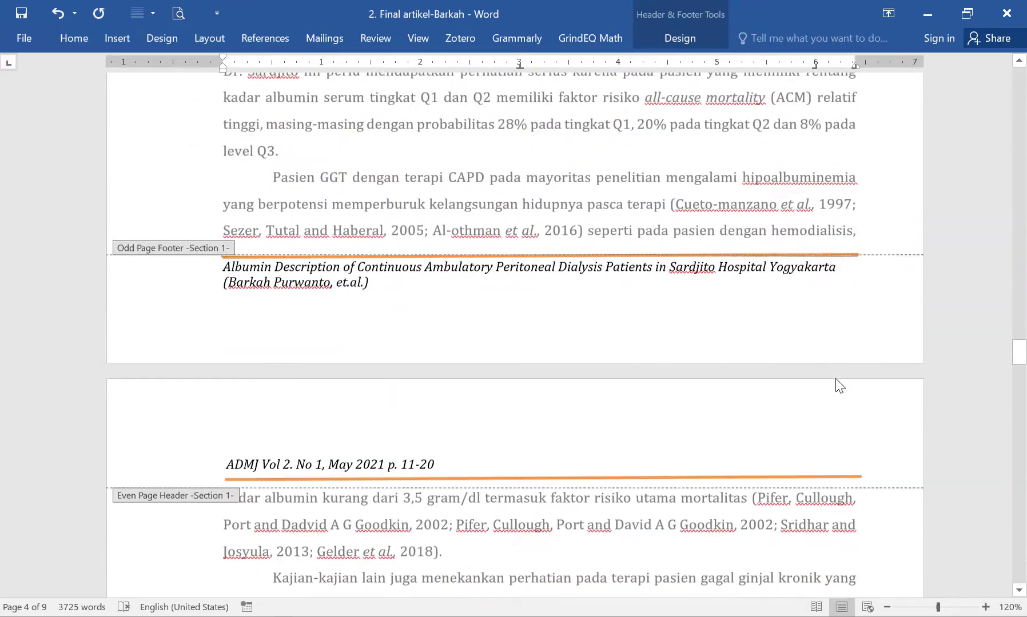
pyautogui.scroll(-16, 839, 385)
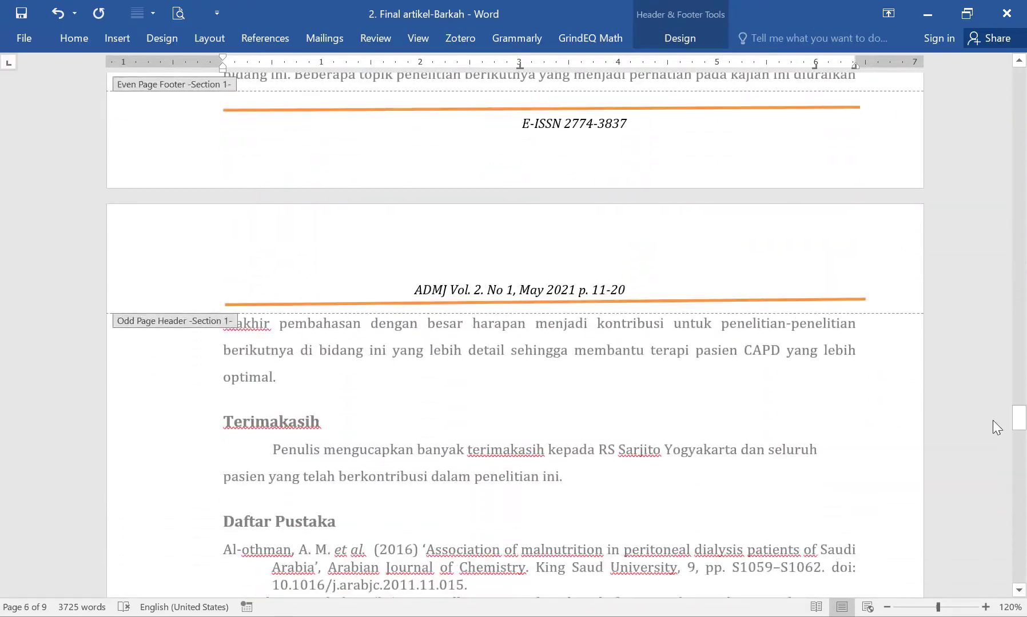
pyautogui.moveTo(1019, 417); pyautogui.dragTo(1019, 120)
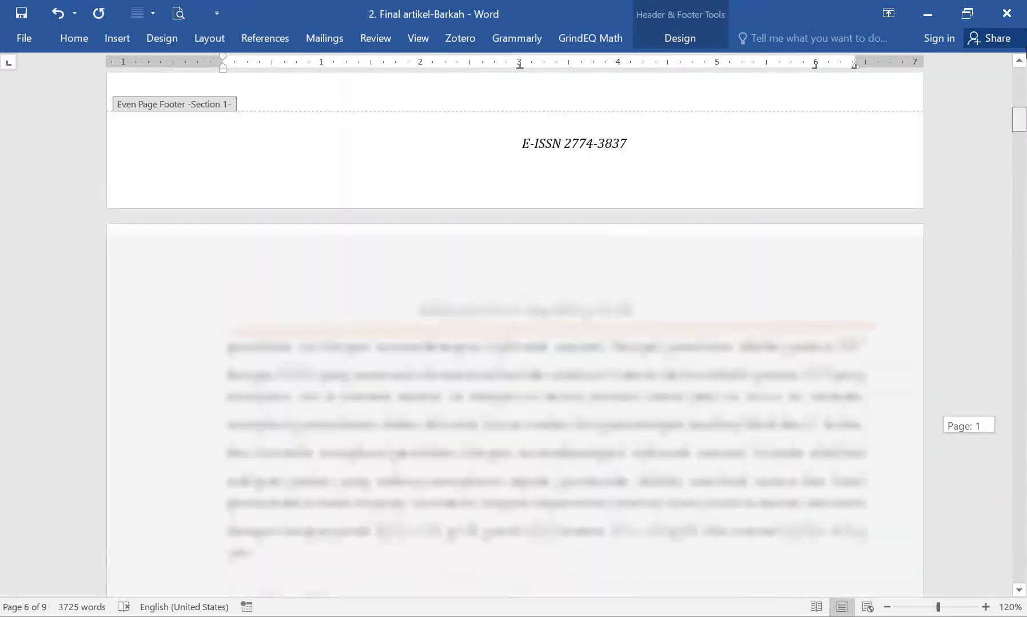
pyautogui.moveTo(1026, 47); pyautogui.dragTo(1025, 44)
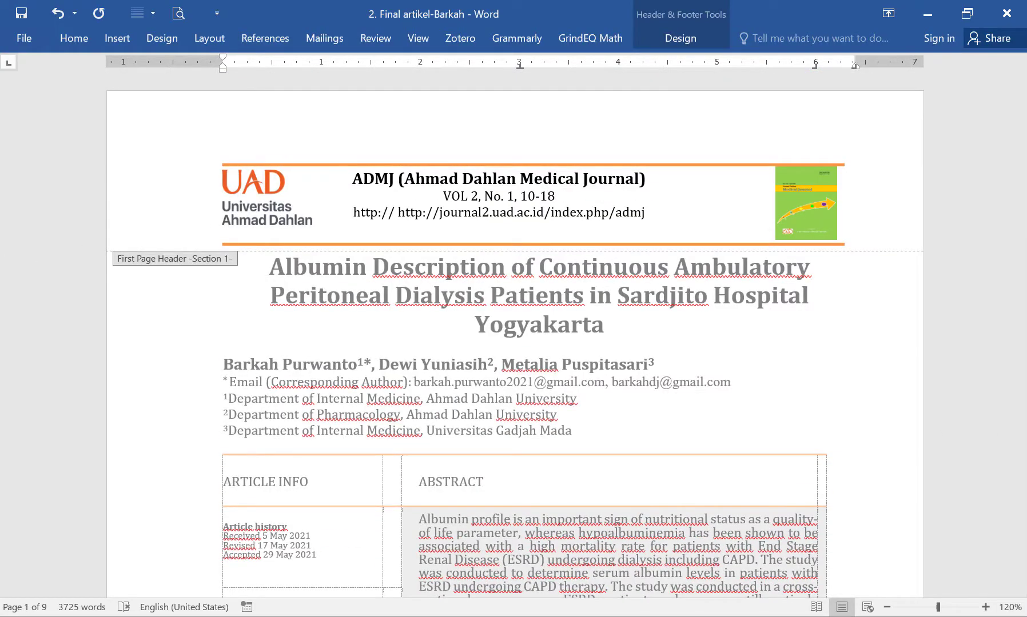
# - Switch to the document 1. Final artikel-UNS and copy the page number from its first page footer
pyautogui.hotkey('alt', 'Tab')
pyautogui.scroll(-12, 720, 298)
pyautogui.scroll(3, 801, 337)
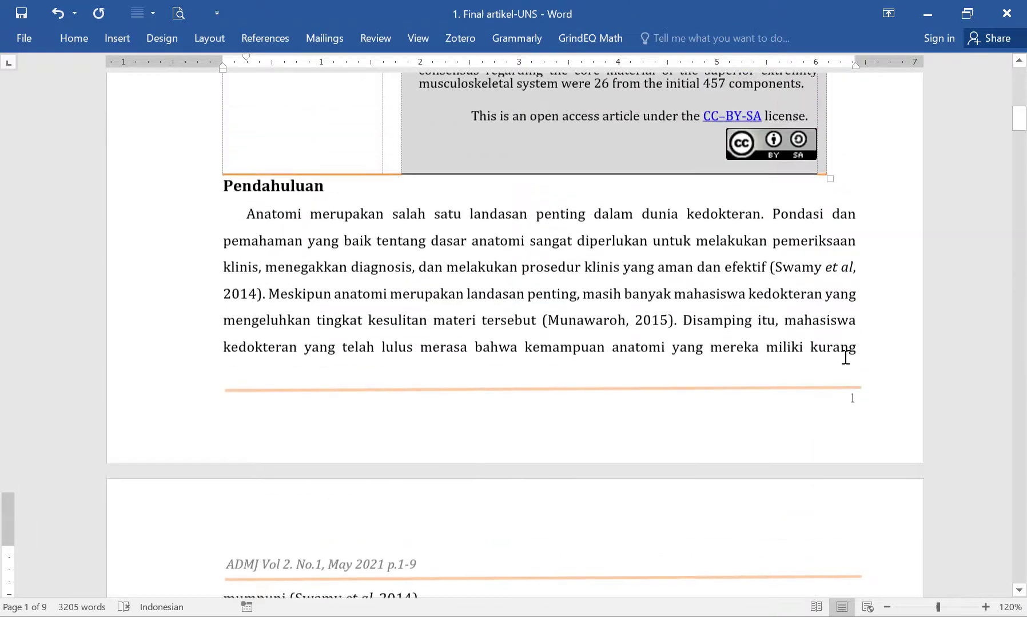
pyautogui.scroll(1, 845, 357)
pyautogui.doubleClick(869, 416)
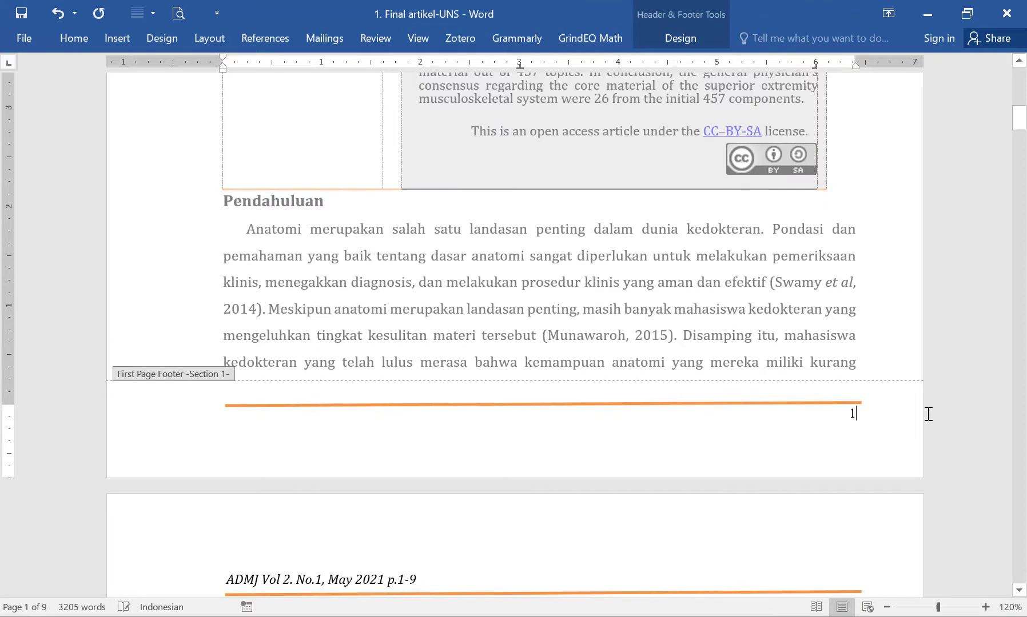
pyautogui.doubleClick(929, 415)
pyautogui.click(876, 426)
pyautogui.doubleClick(886, 417)
pyautogui.click(886, 417)
pyautogui.moveTo(838, 413); pyautogui.dragTo(858, 414)
pyautogui.hotkey('ctrl', 'c')
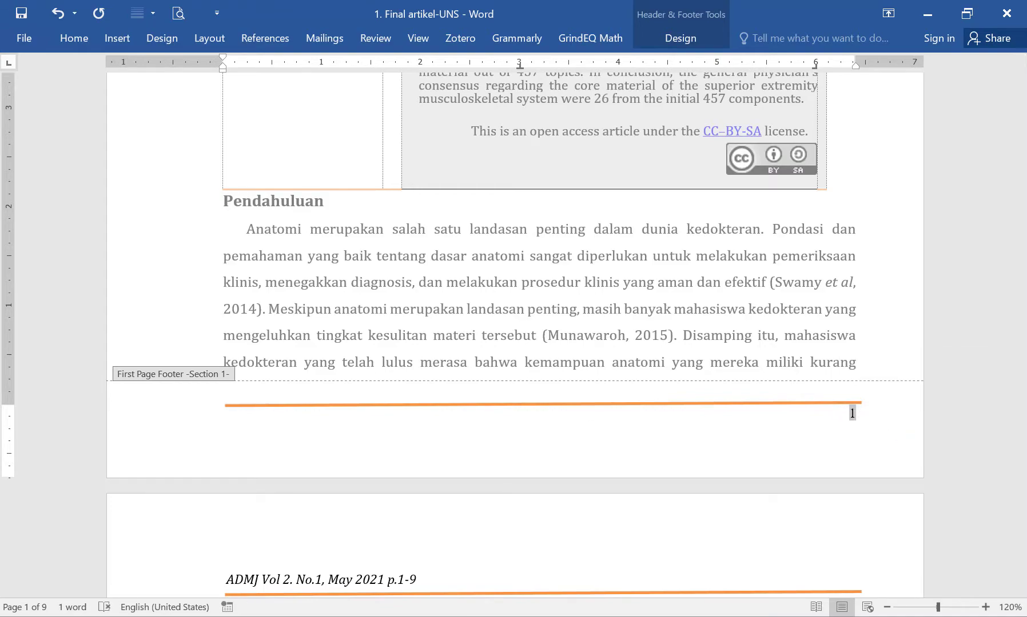
# - Return to the albumin article and paste the copied page number into its first page footer
pyautogui.hotkey('alt', 'Tab')
pyautogui.scroll(-15, 827, 374)
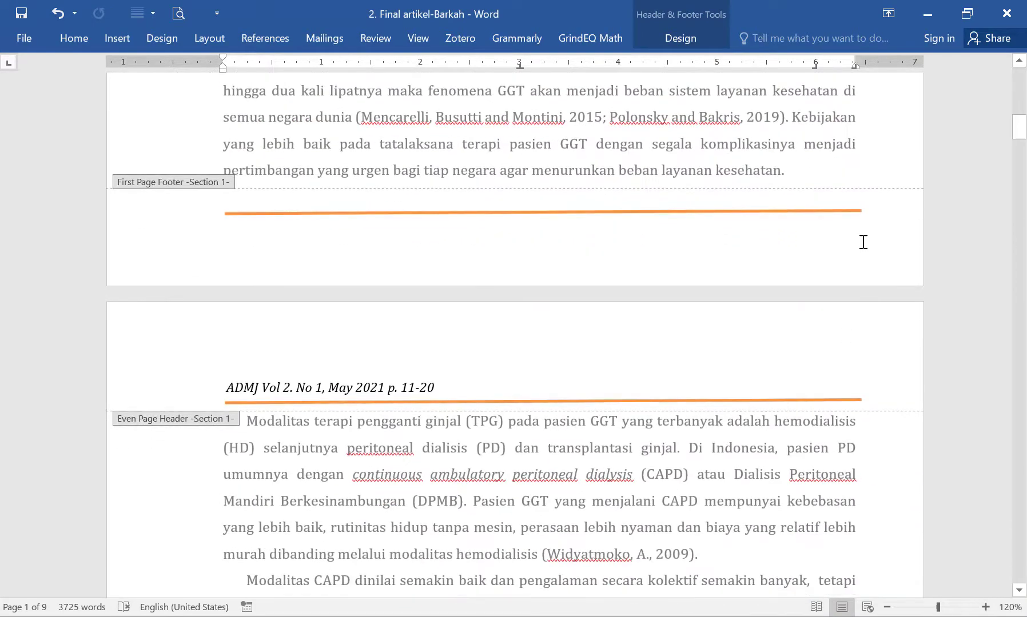
pyautogui.click(864, 236)
pyautogui.hotkey('ctrl', 'v')
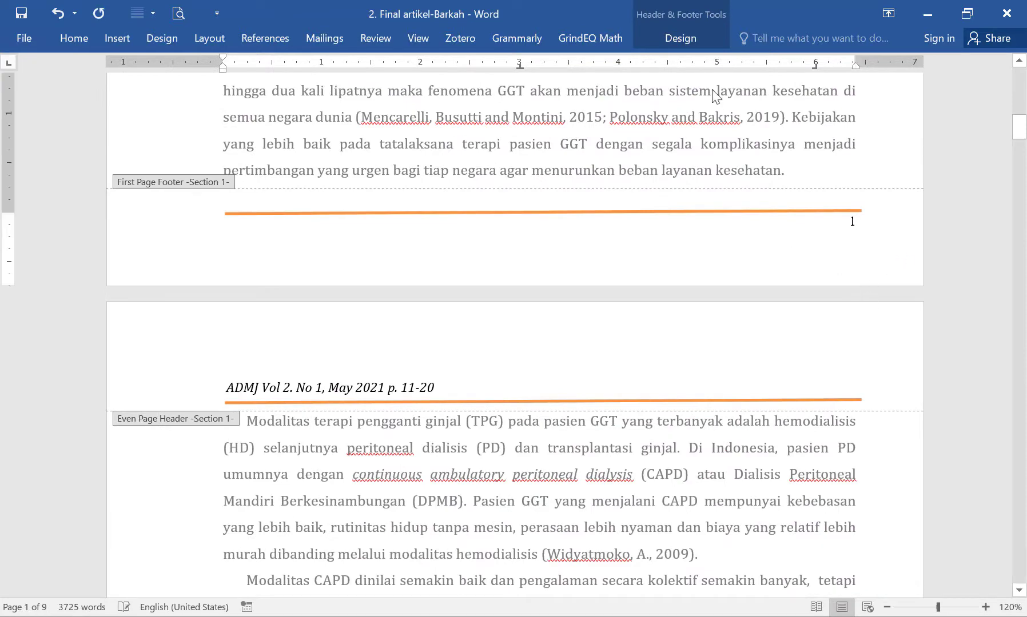
pyautogui.click(680, 38)
pyautogui.click(93, 103)
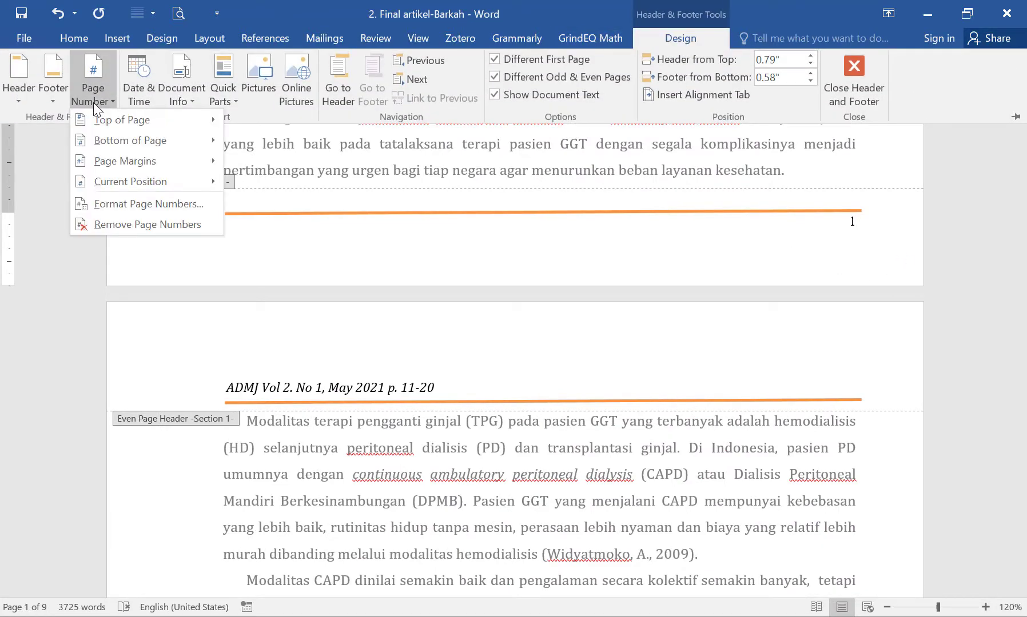
pyautogui.click(121, 204)
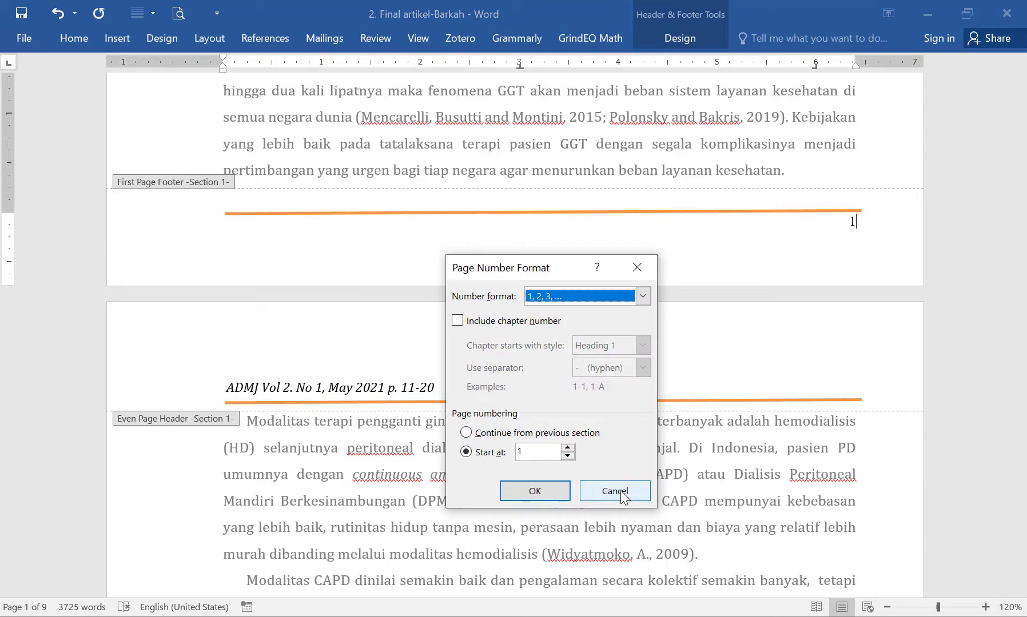
pyautogui.click(615, 491)
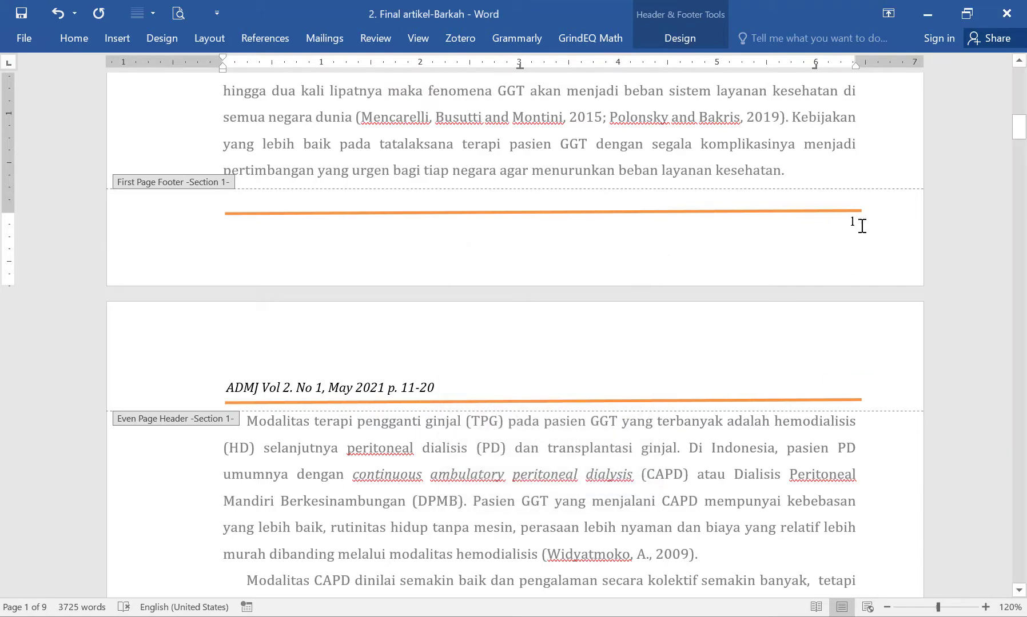
# - Format the albumin article's page numbering to start at 10
pyautogui.click(694, 38)
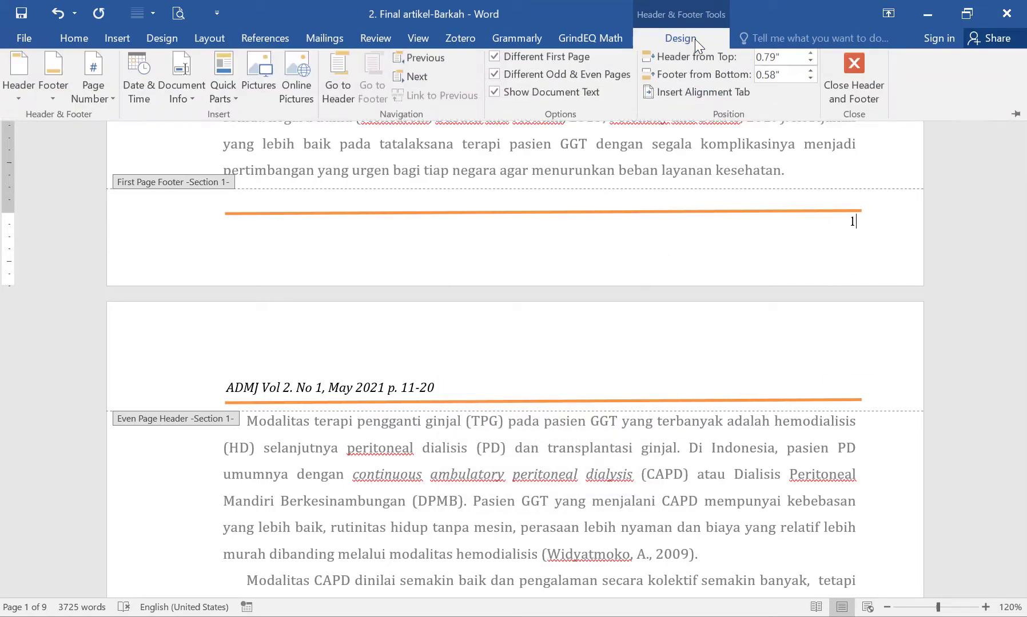
pyautogui.click(99, 97)
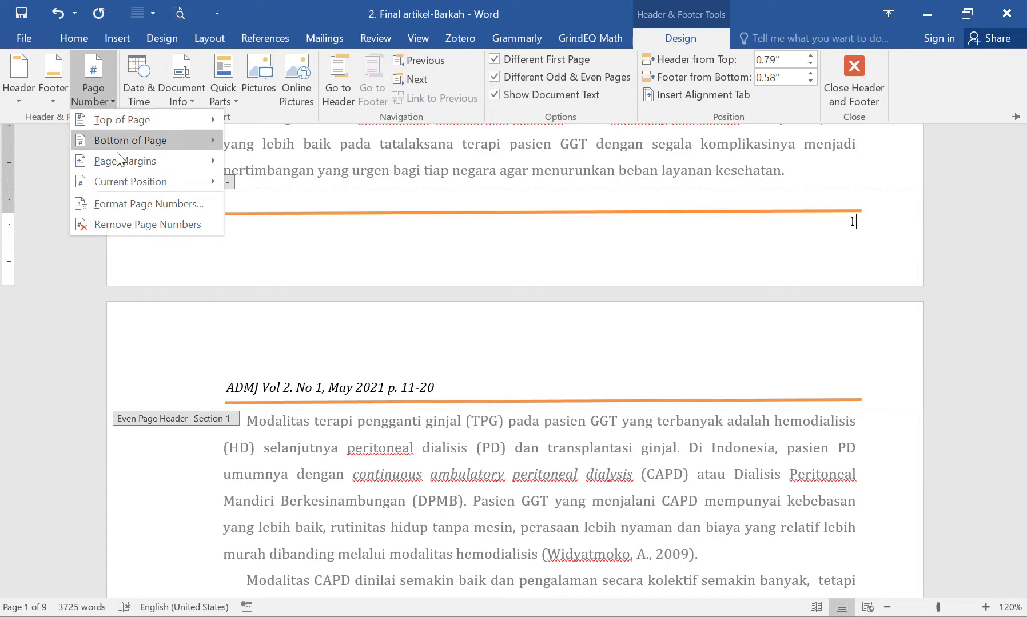
pyautogui.click(153, 204)
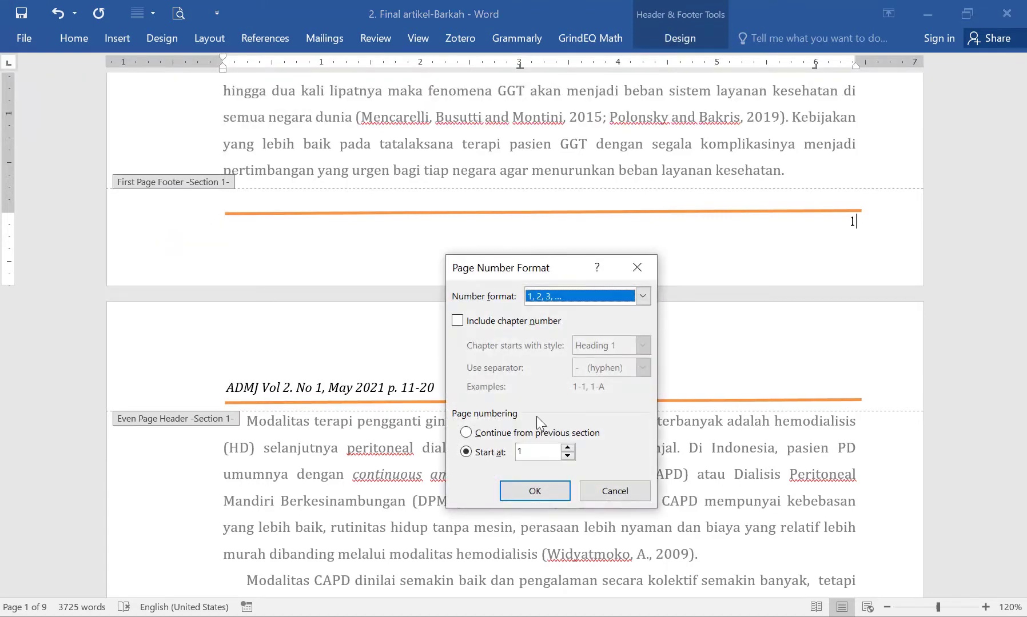
pyautogui.click(541, 451)
pyautogui.write('0')
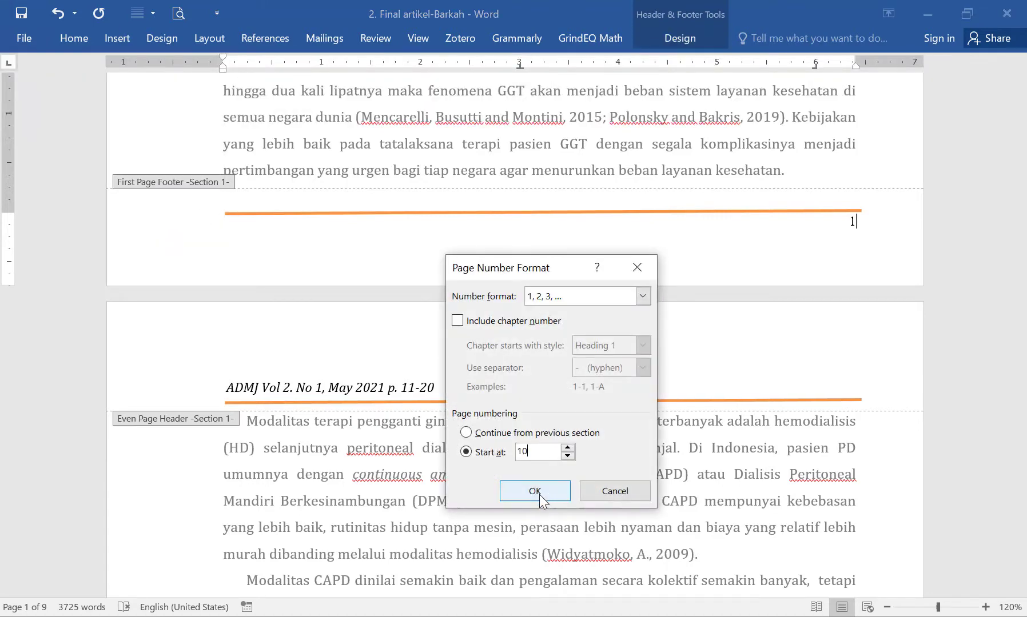
pyautogui.click(538, 493)
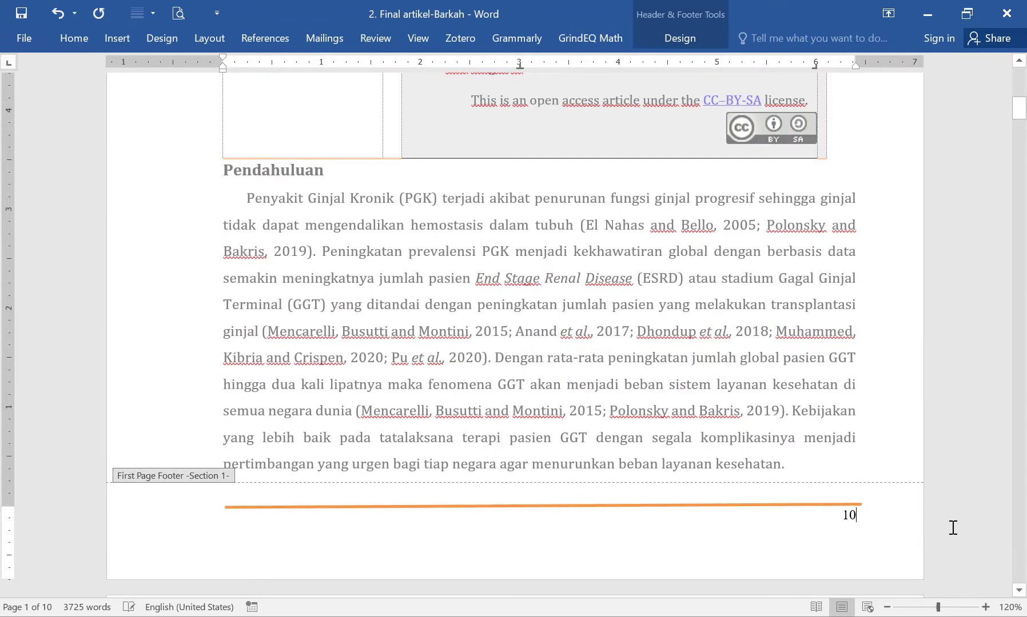
# - Check the albumin article's page 2 footer, and select the page number and E-ISSN text in the UNS article's even page footer
pyautogui.scroll(-8, 891, 523)
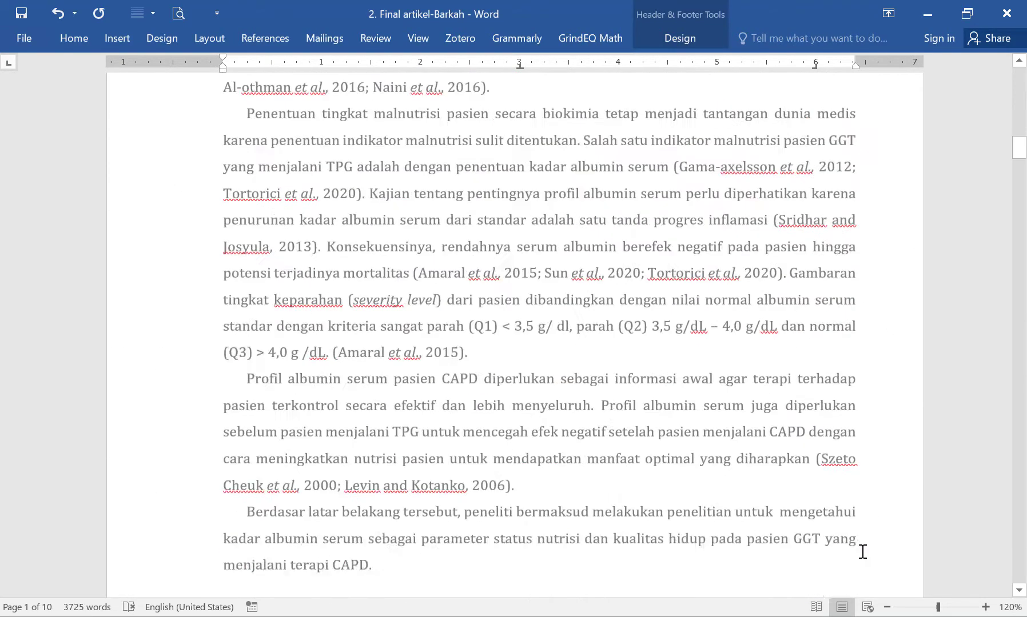
pyautogui.scroll(-6, 862, 552)
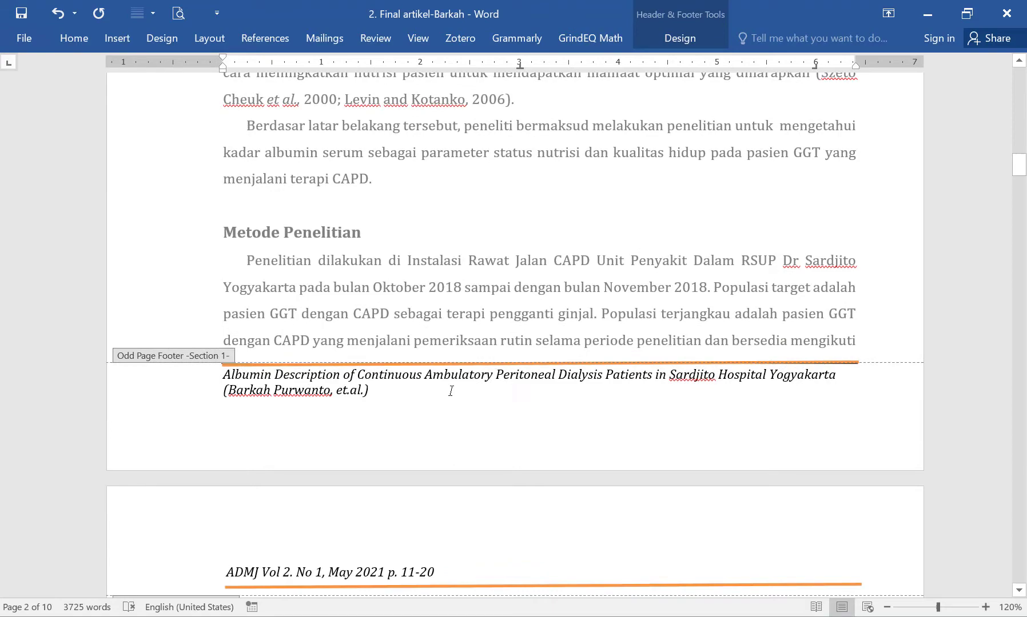
pyautogui.hotkey('alt', 'Tab')
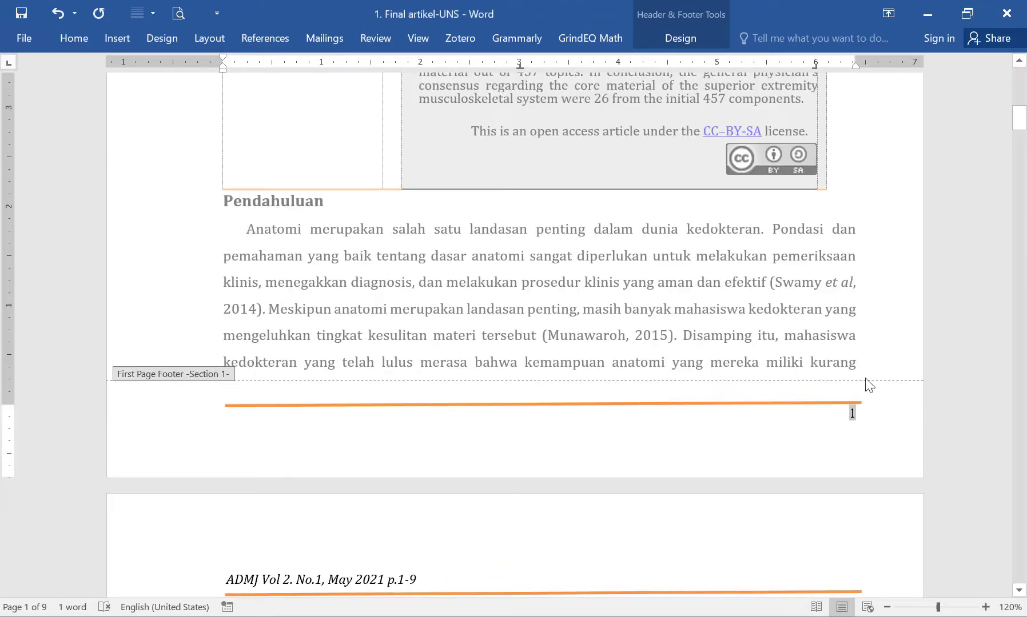
pyautogui.scroll(-18, 875, 398)
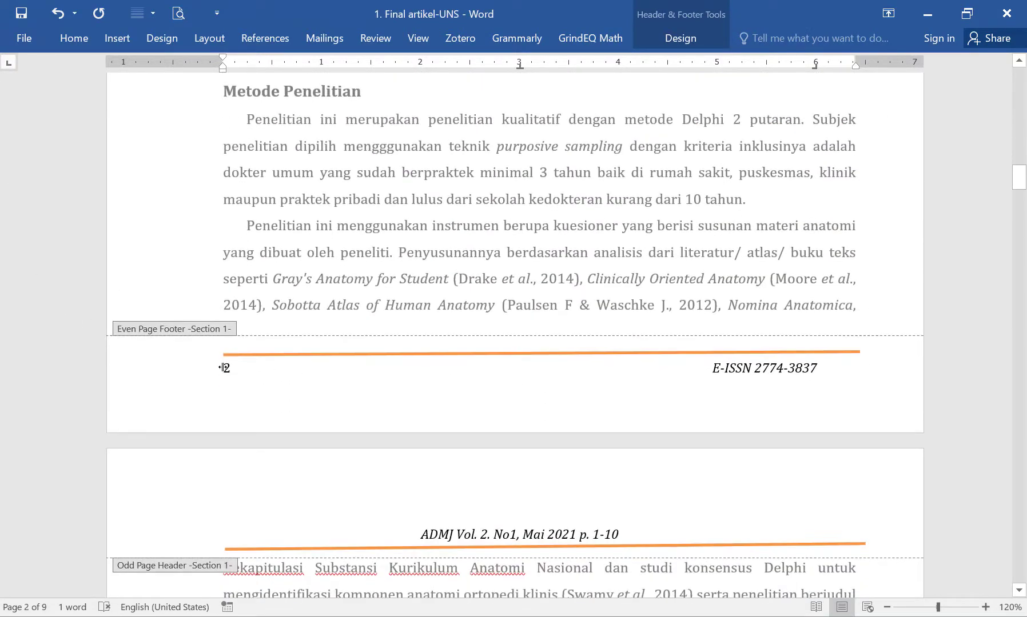
pyautogui.moveTo(221, 370); pyautogui.dragTo(866, 376)
pyautogui.moveTo(826, 378)
pyautogui.mouseDown()
pyautogui.moveTo(811, 368)
pyautogui.moveTo(827, 367)
pyautogui.mouseUp()
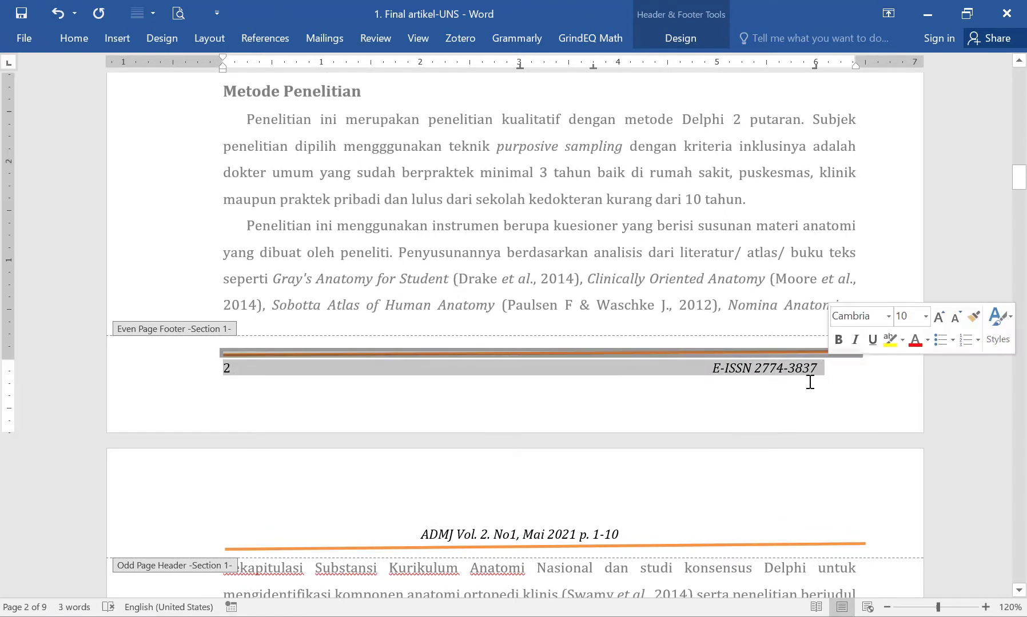
pyautogui.click(286, 353)
pyautogui.moveTo(227, 370); pyautogui.dragTo(817, 367)
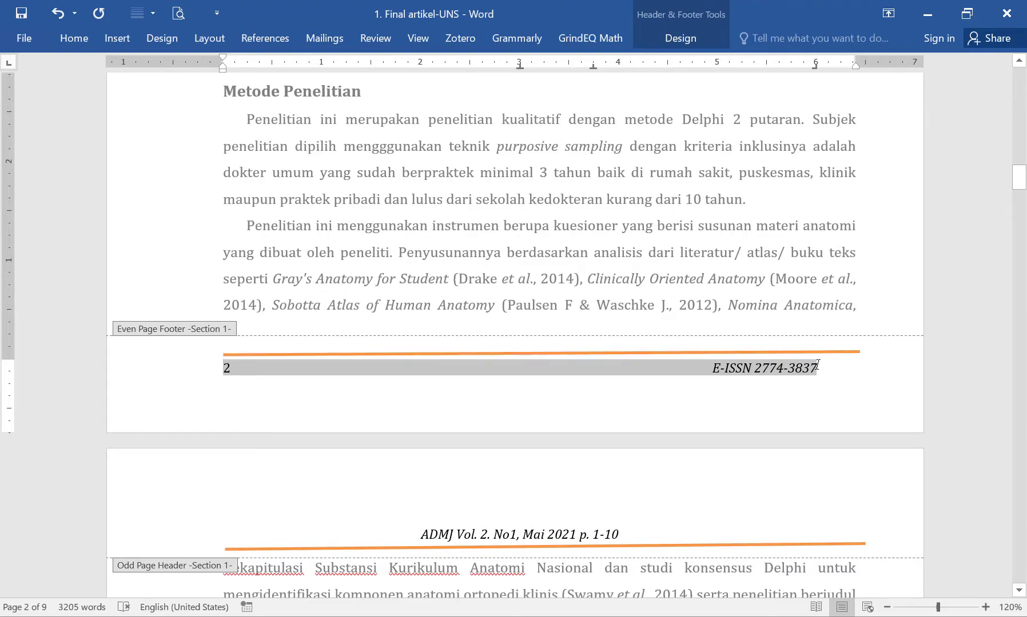
# - Go back to the albumin article and examine the footers on its first two pages
pyautogui.click(44, 207)
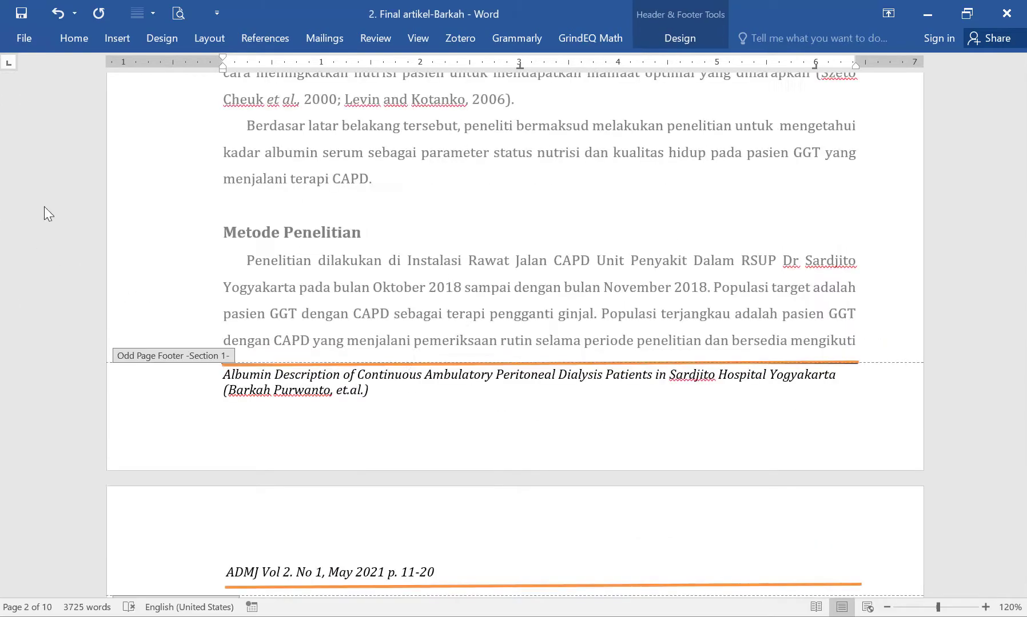
pyautogui.scroll(6, 470, 426)
pyautogui.scroll(10, 470, 426)
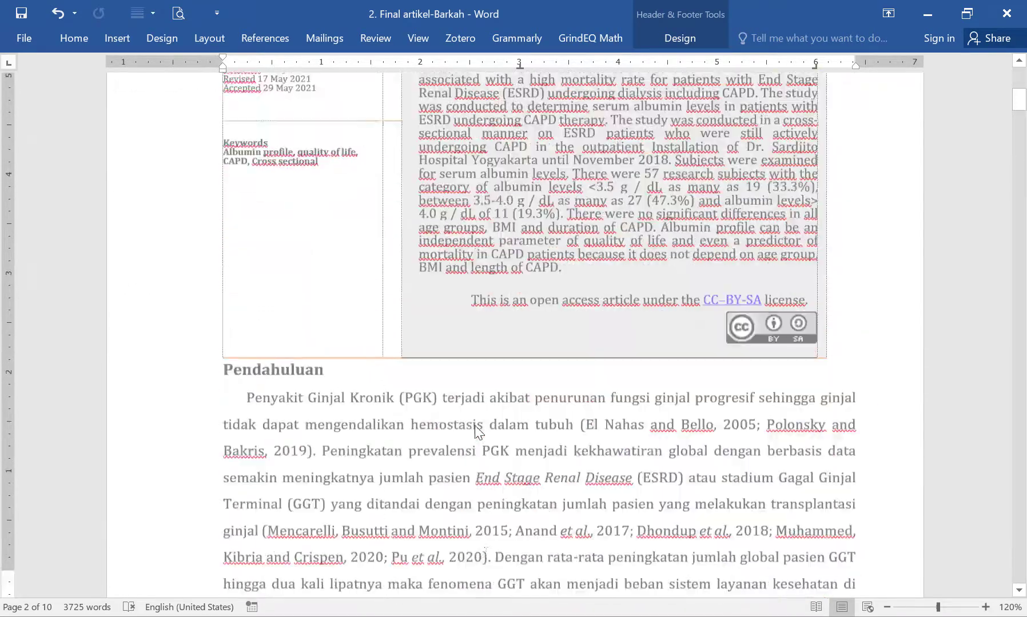
pyautogui.scroll(-10, 487, 424)
pyautogui.scroll(-10, 489, 424)
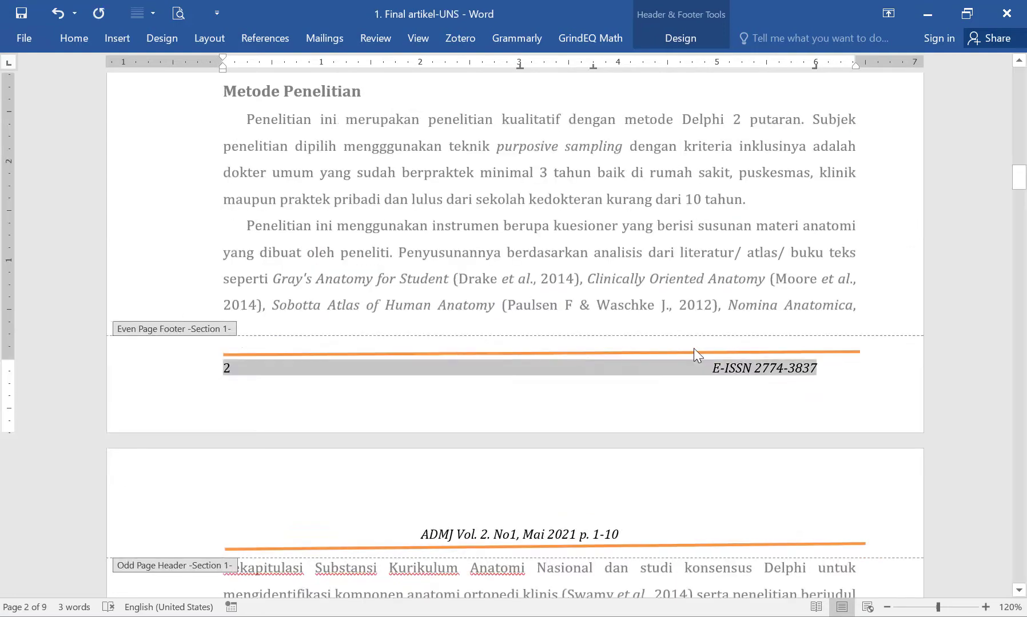
# - Copy the page number from the UNS article's odd page footer and paste it into the albumin article's odd page footer, under the title
pyautogui.scroll(-5, 691, 353)
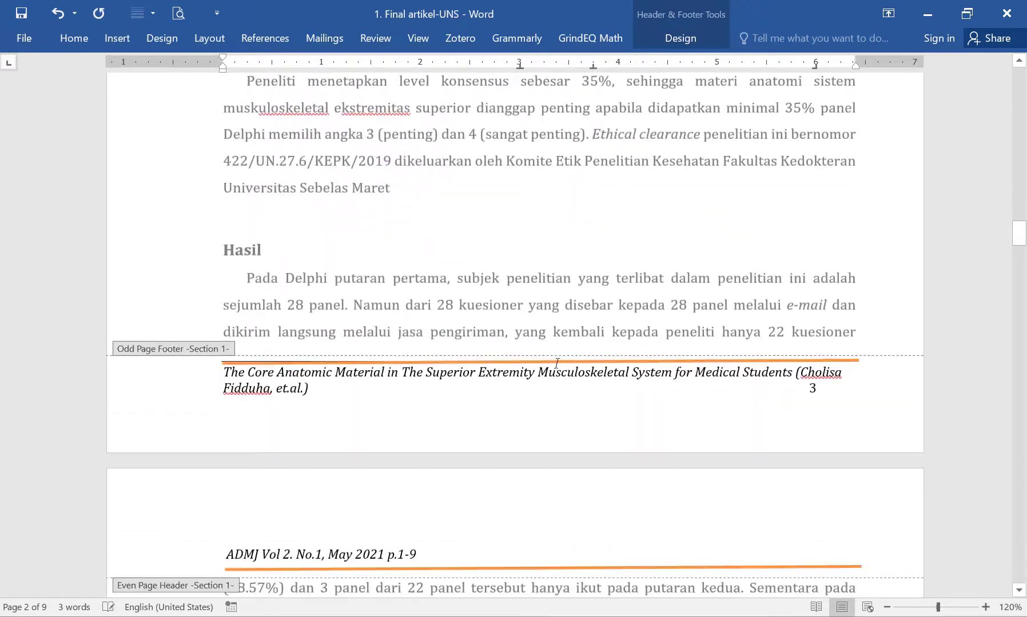
pyautogui.click(833, 388)
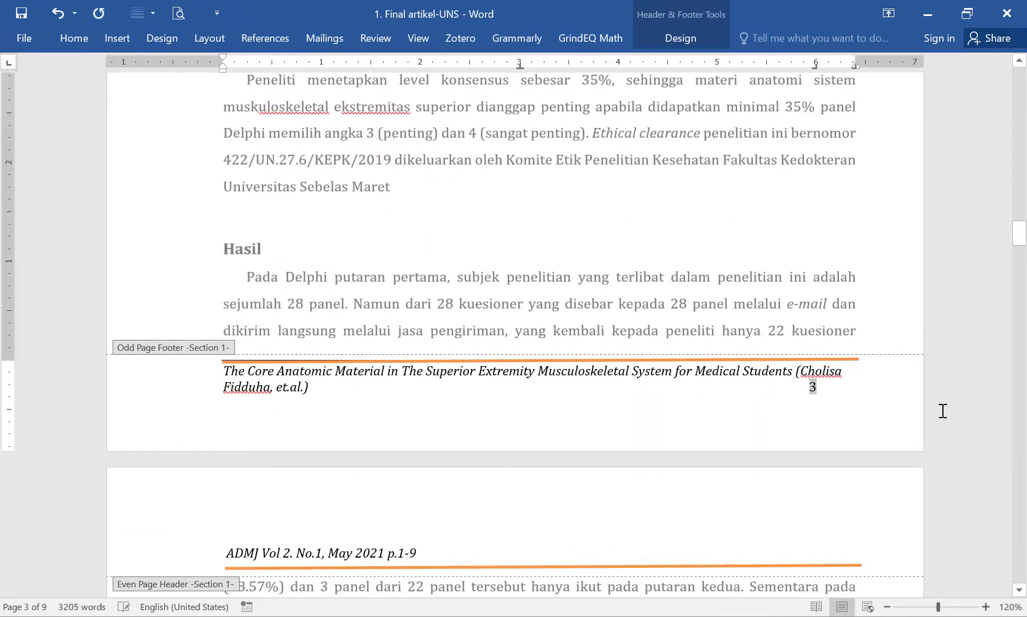
pyautogui.press('Left')
pyautogui.press('Left')
pyautogui.hotkey('alt', 'Tab')
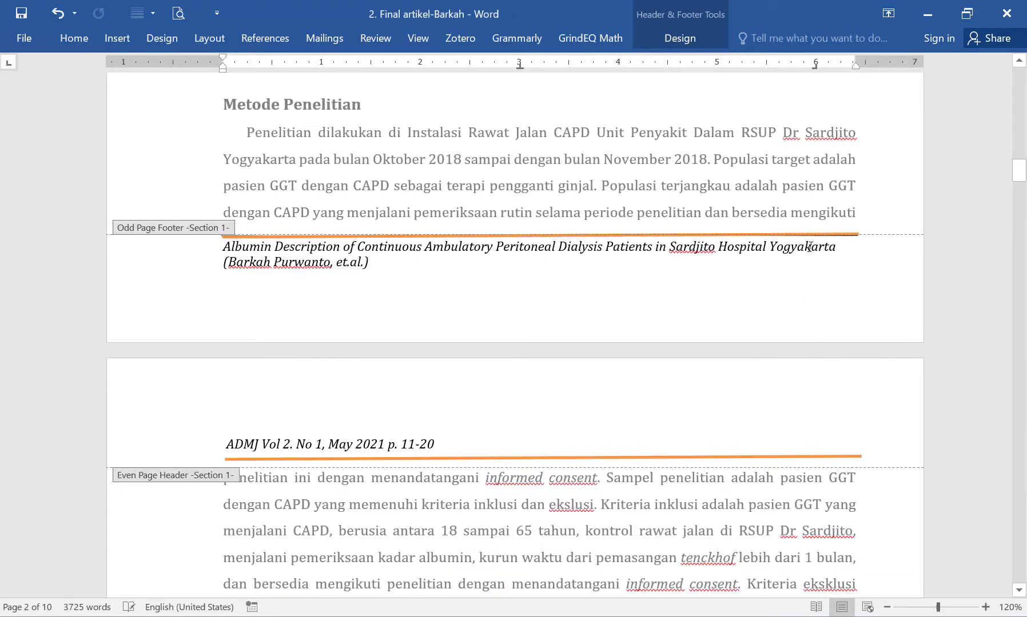
pyautogui.click(812, 260)
pyautogui.write('11')
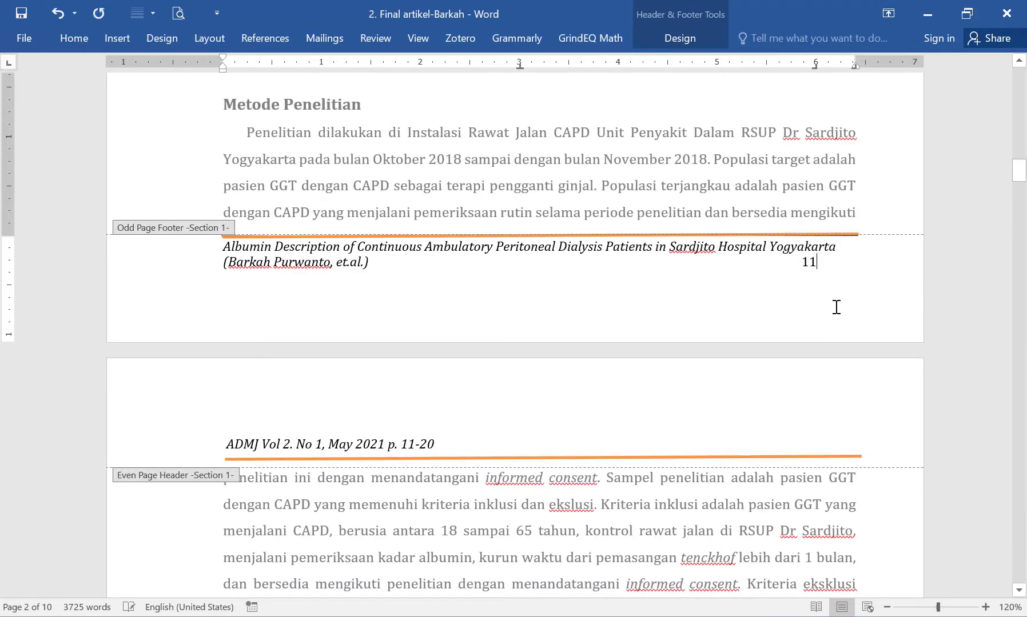
# - Find the albumin article's even page footer, and copy the page number from the UNS article's even page footer
pyautogui.scroll(-4, 829, 328)
pyautogui.scroll(4, 821, 323)
pyautogui.scroll(-10, 813, 319)
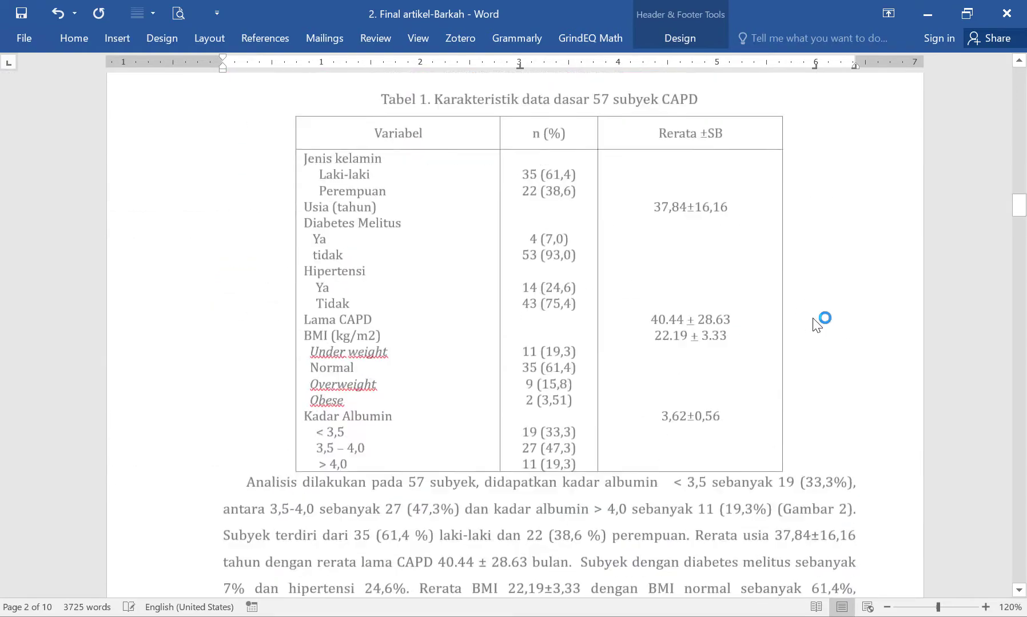
pyautogui.scroll(-8, 815, 320)
pyautogui.hotkey('alt', 'Tab')
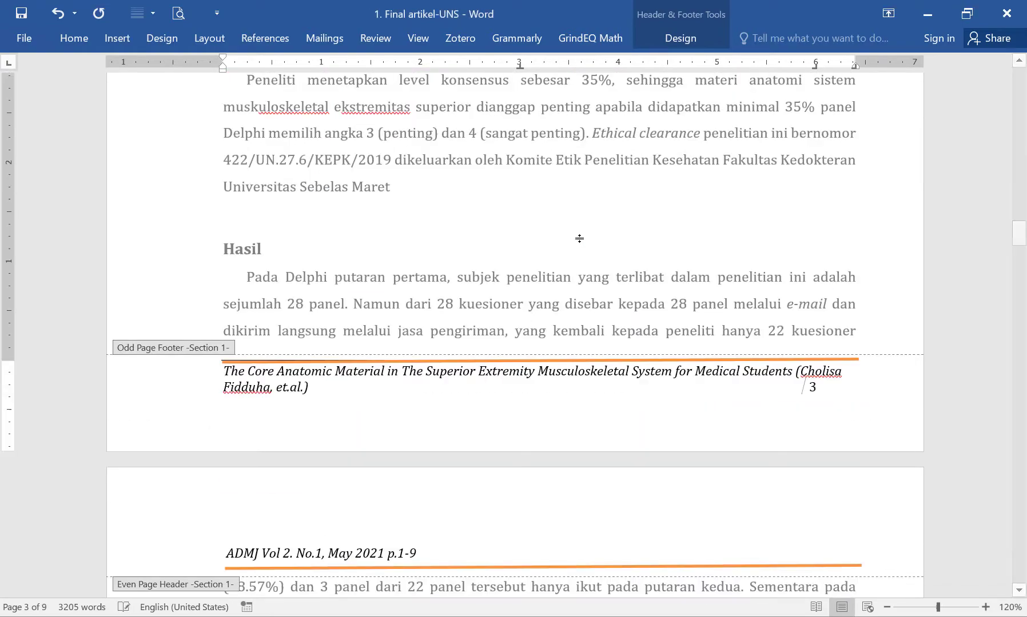
pyautogui.scroll(10, 549, 344)
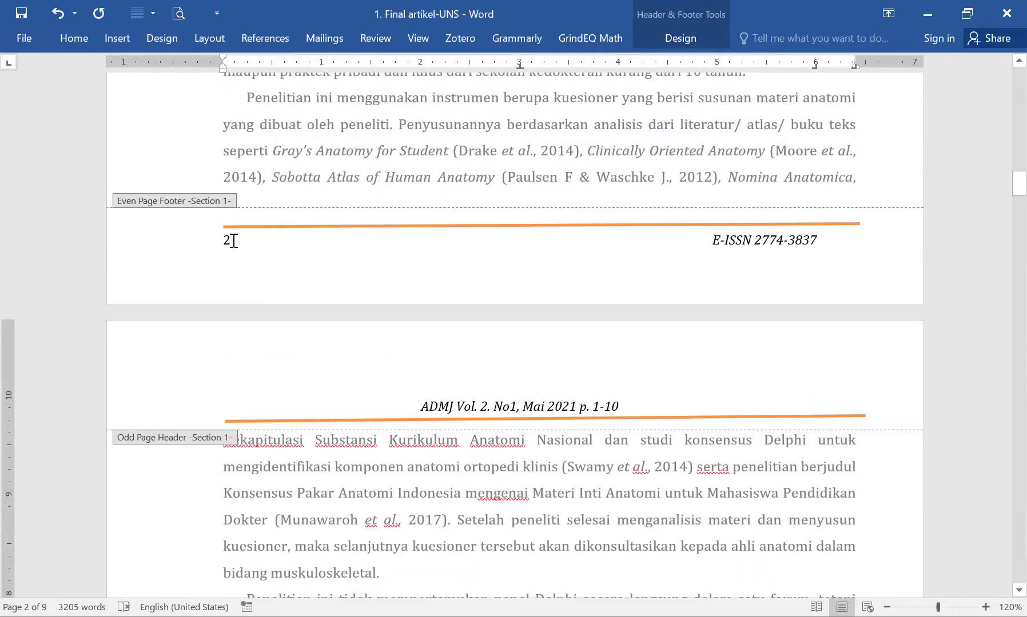
pyautogui.click(234, 241)
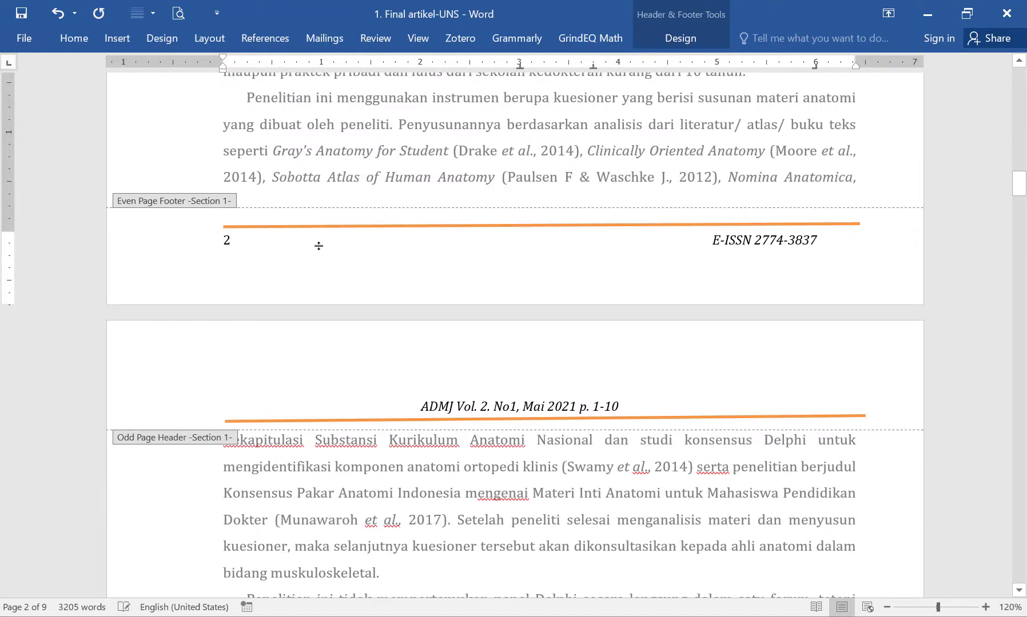
pyautogui.hotkey('shift', 'Left')
pyautogui.press('Left')
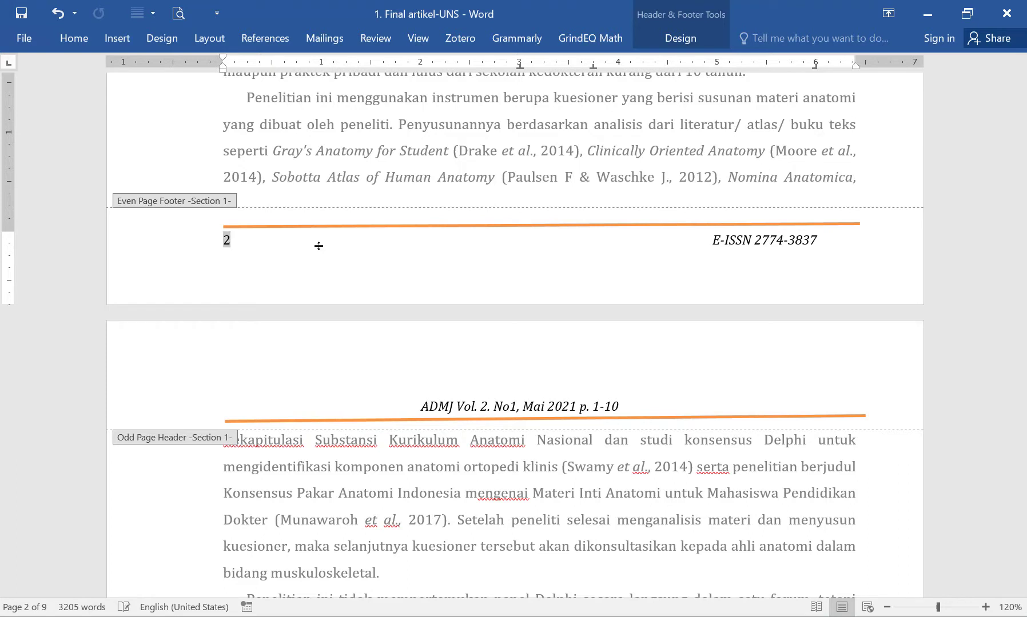
pyautogui.hotkey('shift', 'Right')
pyautogui.hotkey('shift', 'Left')
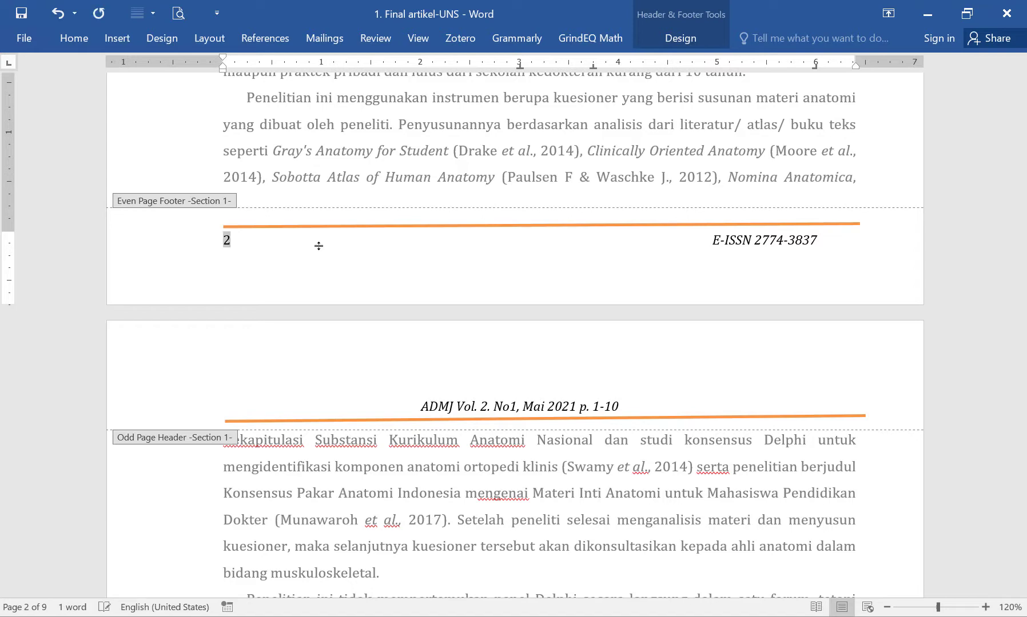
# - Paste the copied page number at the start of the albumin article's even page footer and shift the E-ISSN text to the right tab stop
pyautogui.hotkey('alt', 'Tab')
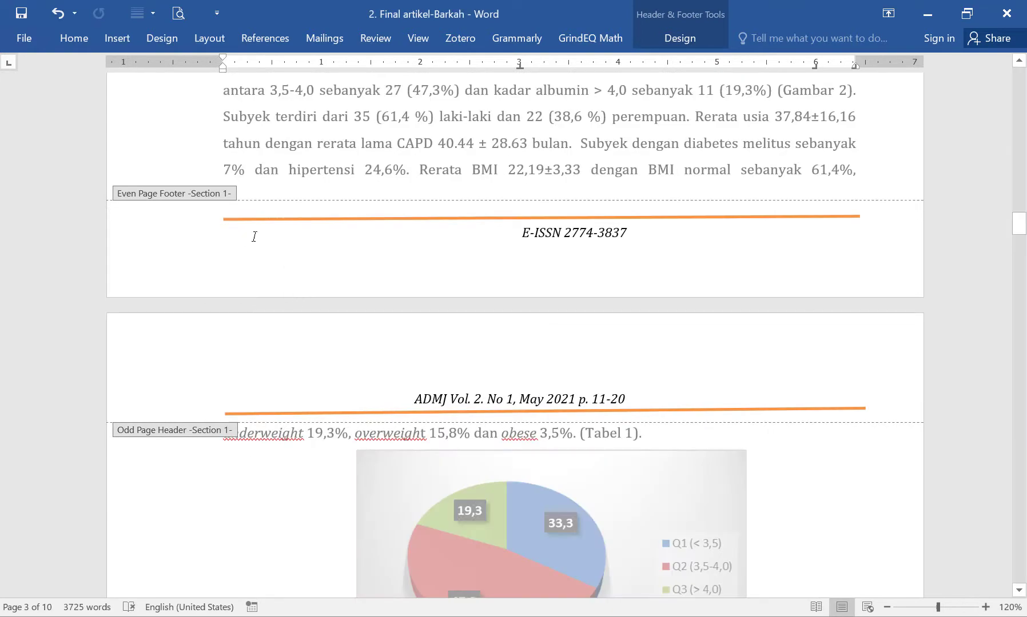
pyautogui.click(254, 236)
pyautogui.write('12')
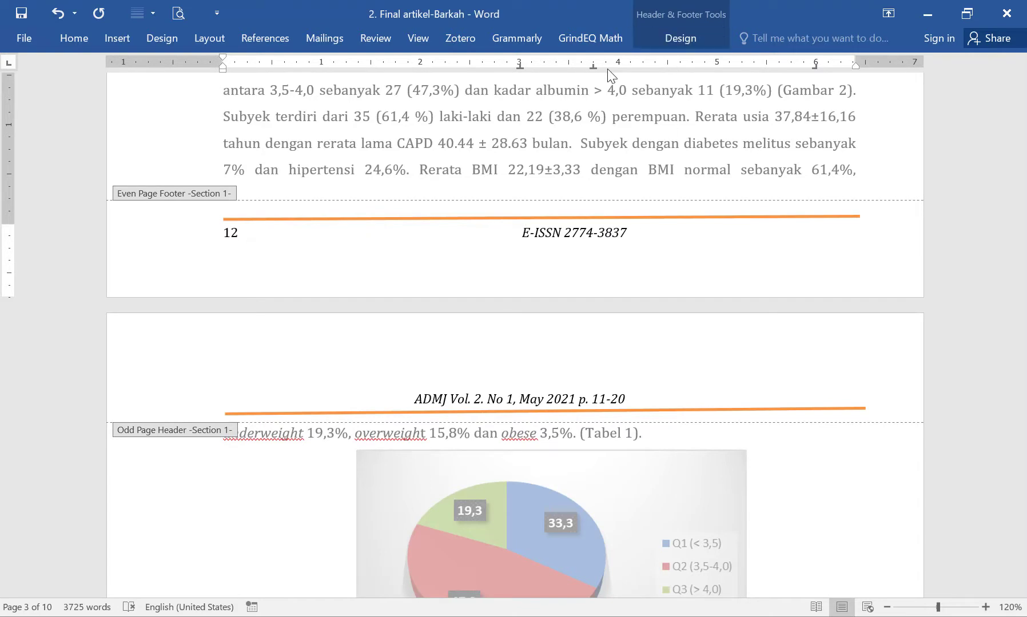
pyautogui.press('Tab')
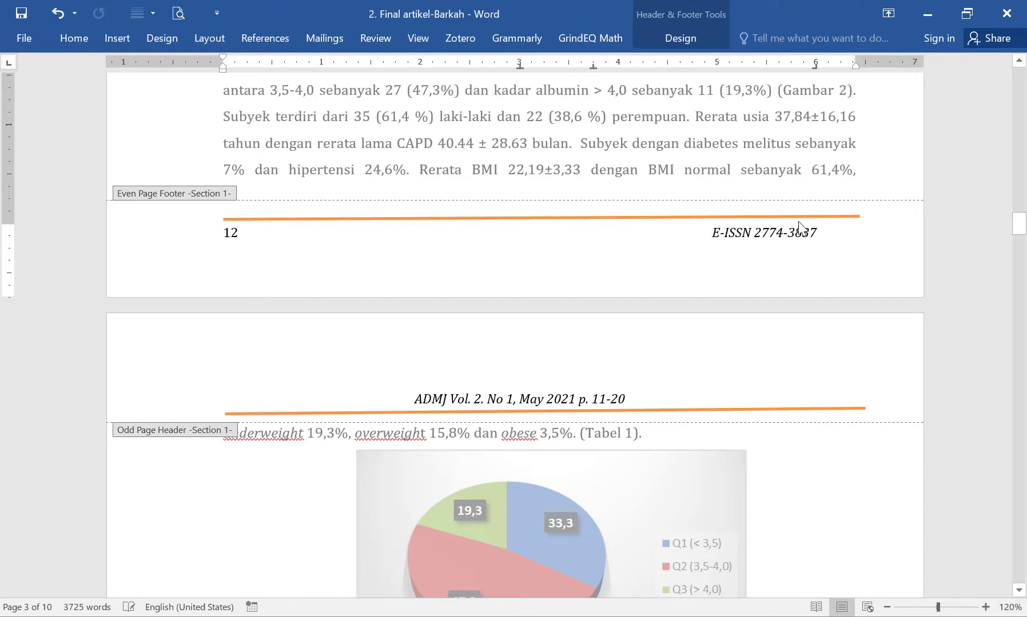
pyautogui.hotkey('alt', 'Tab')
pyautogui.hotkey('alt', 'Tab')
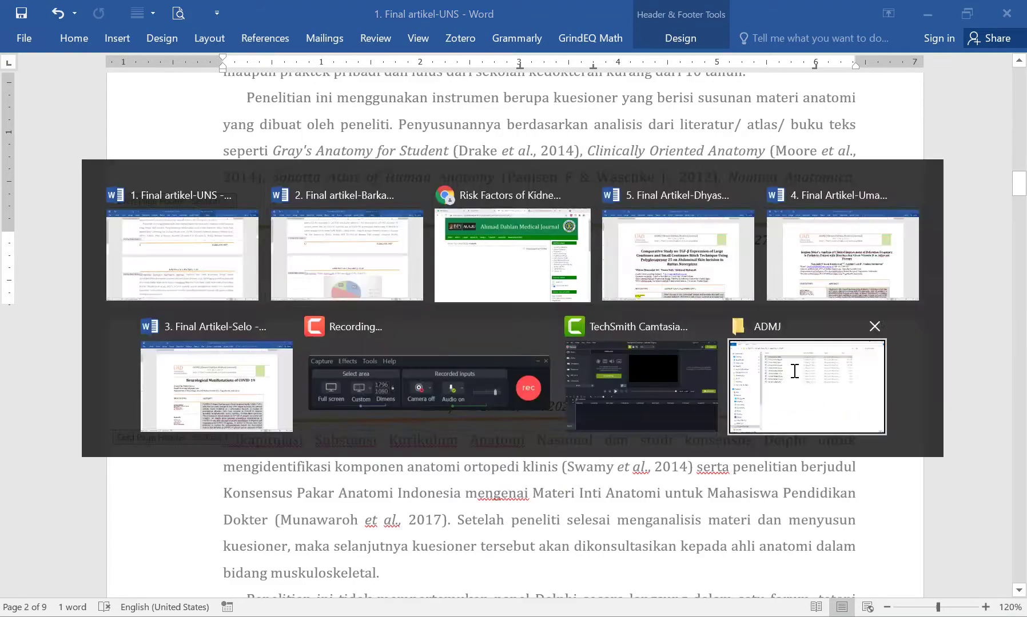
# - Examine the footer page numbers on the albumin article's remaining pages, through to the blank last page
pyautogui.scroll(-10, 750, 337)
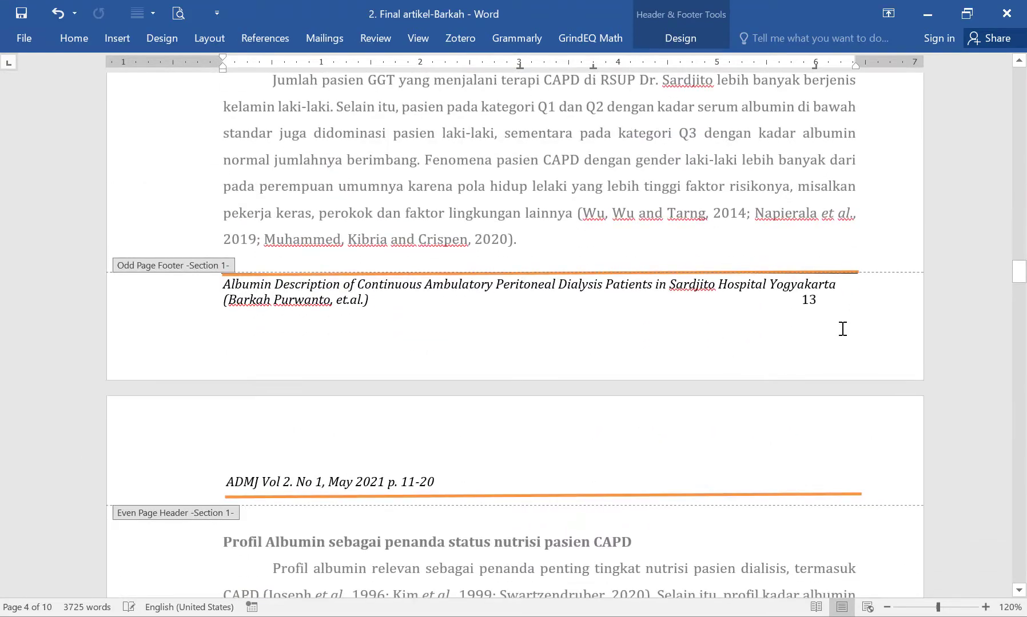
pyautogui.scroll(-15, 842, 329)
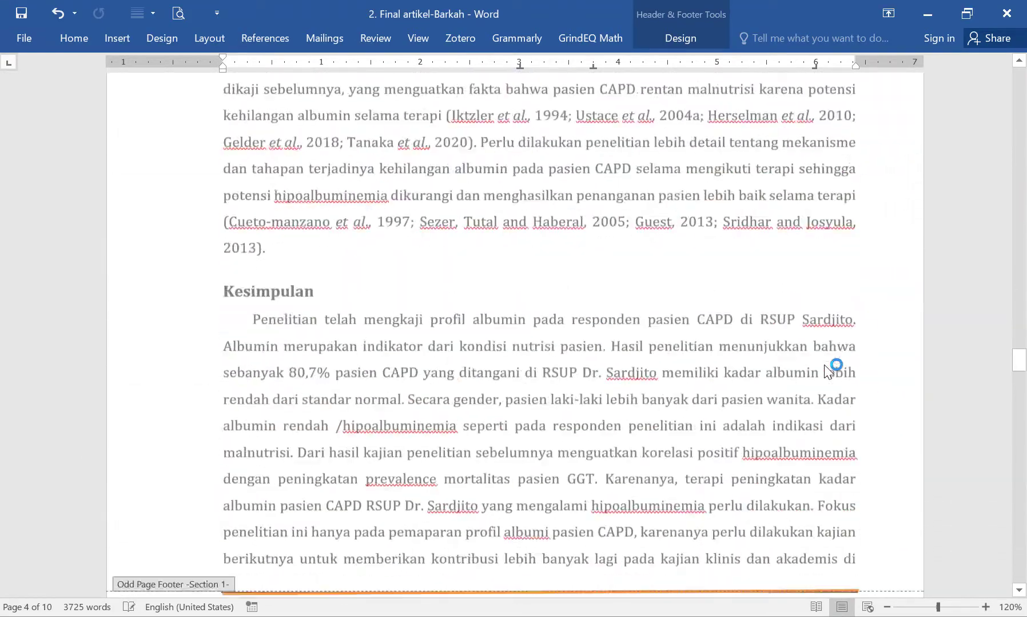
pyautogui.scroll(-18, 824, 368)
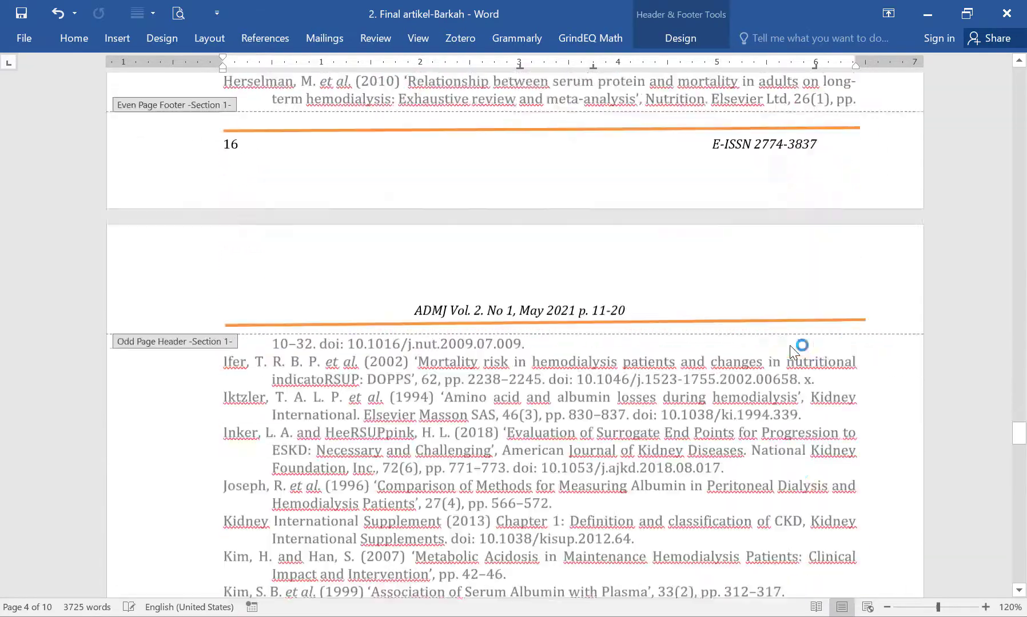
pyautogui.scroll(-18, 791, 349)
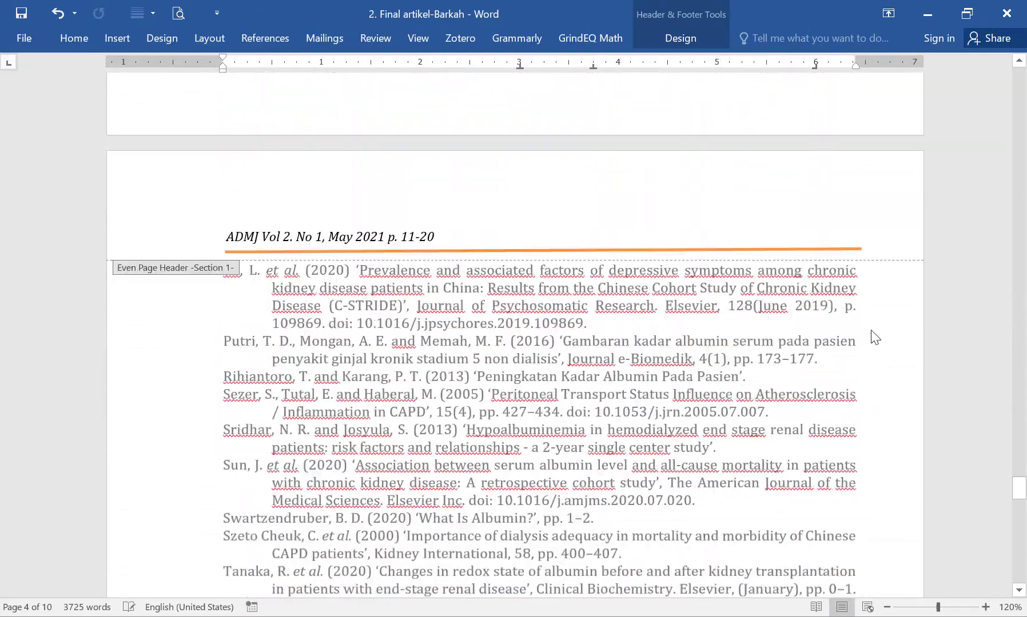
pyautogui.scroll(-15, 875, 338)
pyautogui.scroll(5, 669, 324)
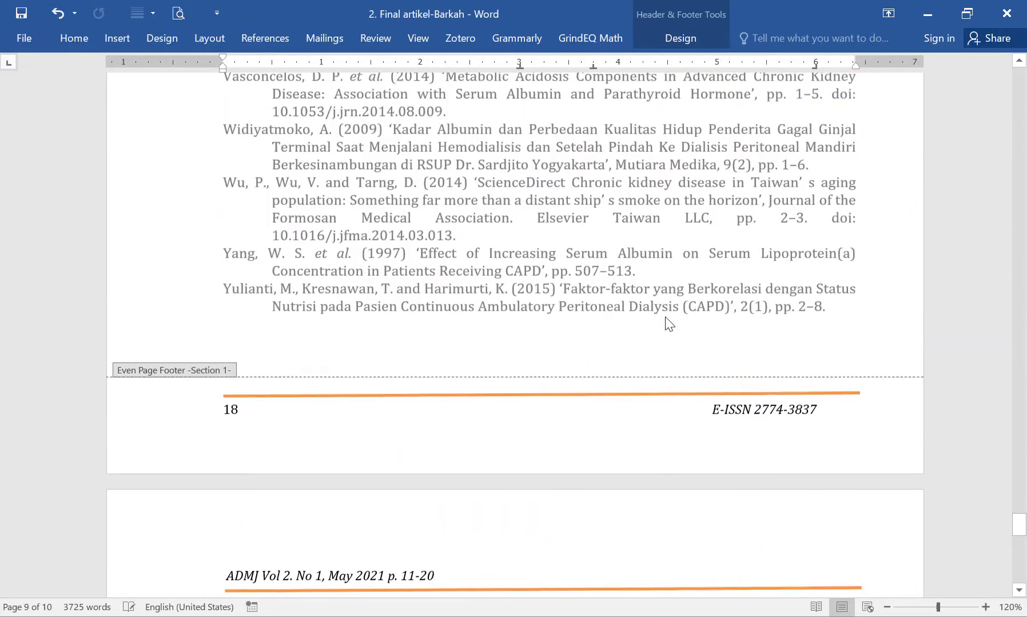
pyautogui.scroll(-10, 669, 324)
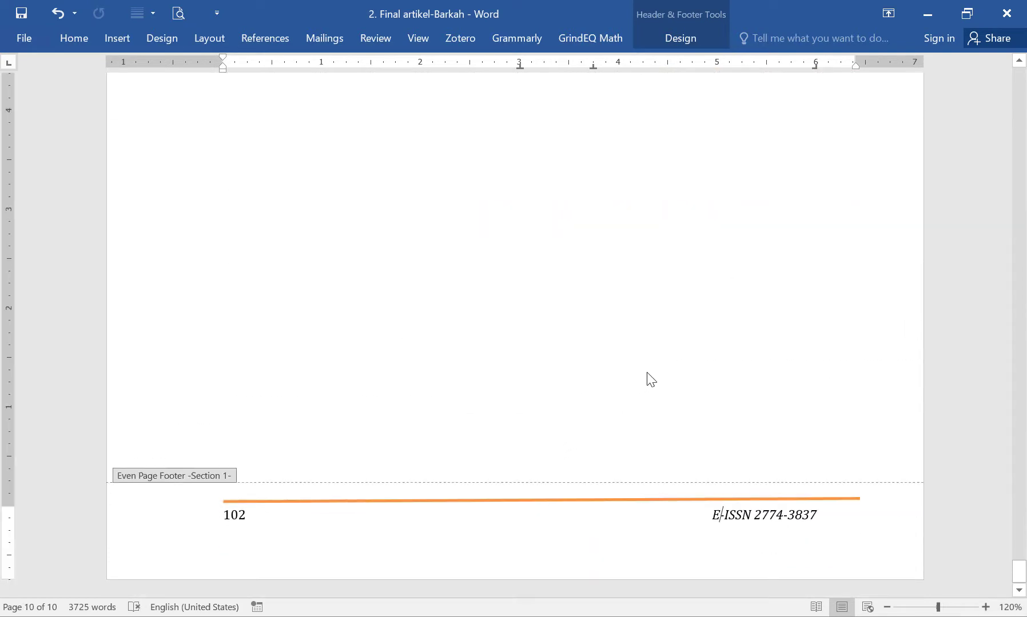
pyautogui.scroll(15, 650, 380)
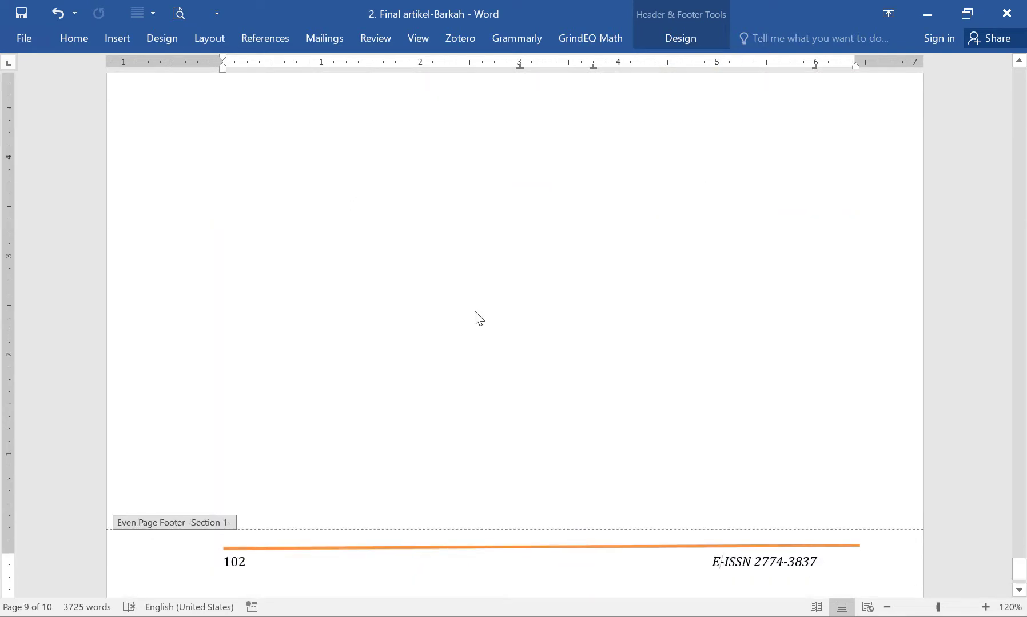
pyautogui.scroll(-6, 492, 329)
pyautogui.scroll(5, 504, 340)
pyautogui.scroll(-1, 606, 415)
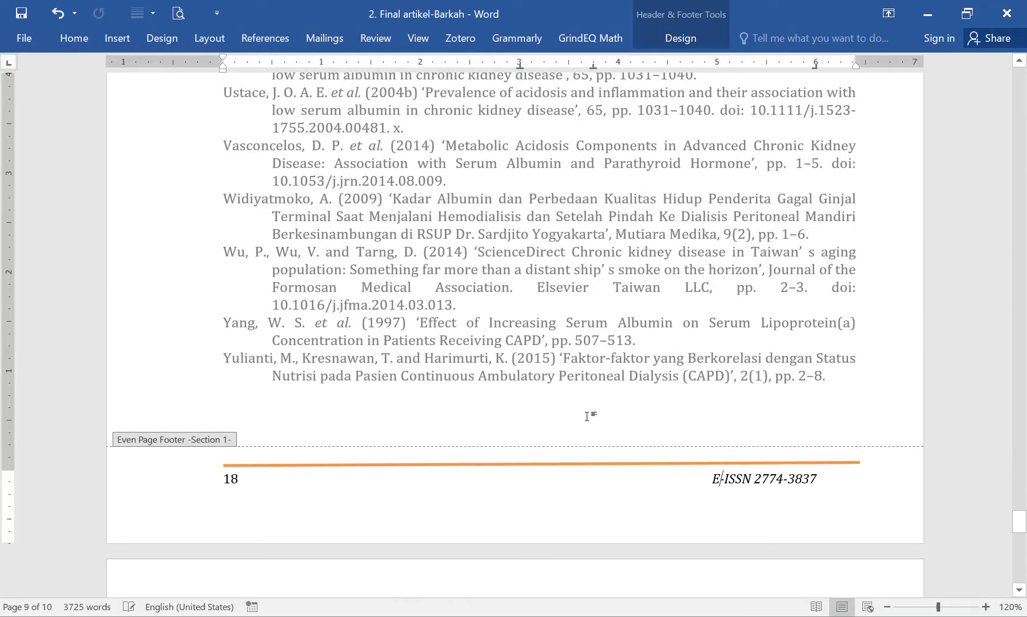
# - Leave footer editing, remove the blank last page after the references, and save the albumin article
pyautogui.doubleClick(587, 416)
pyautogui.scroll(-6, 600, 408)
pyautogui.scroll(4, 817, 296)
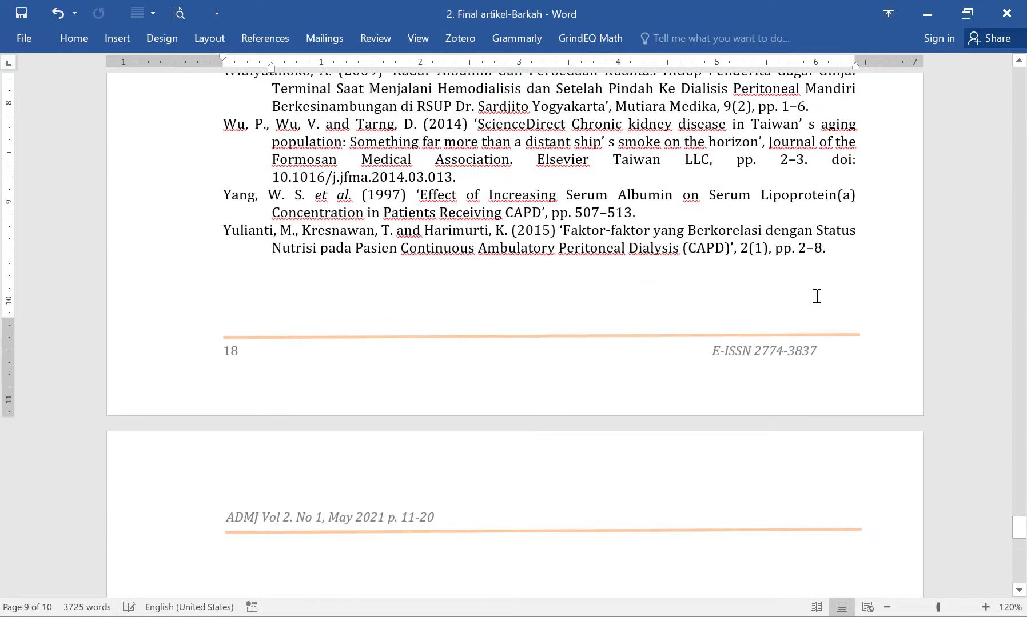
pyautogui.click(958, 261)
pyautogui.hotkey('ctrl', 'z')
pyautogui.press('Delete')
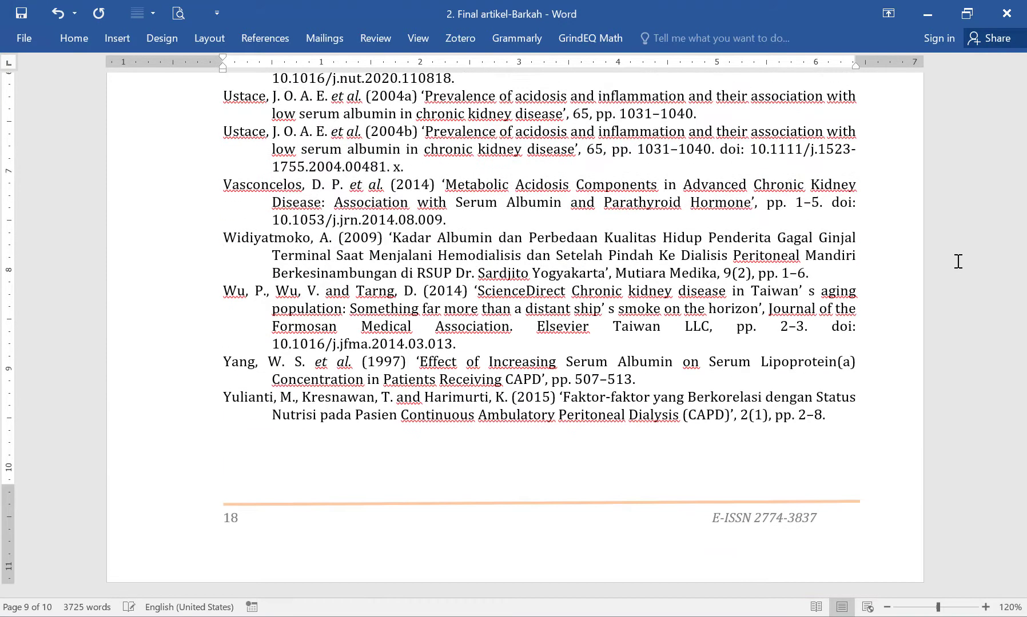
pyautogui.hotkey('ctrl', 's')
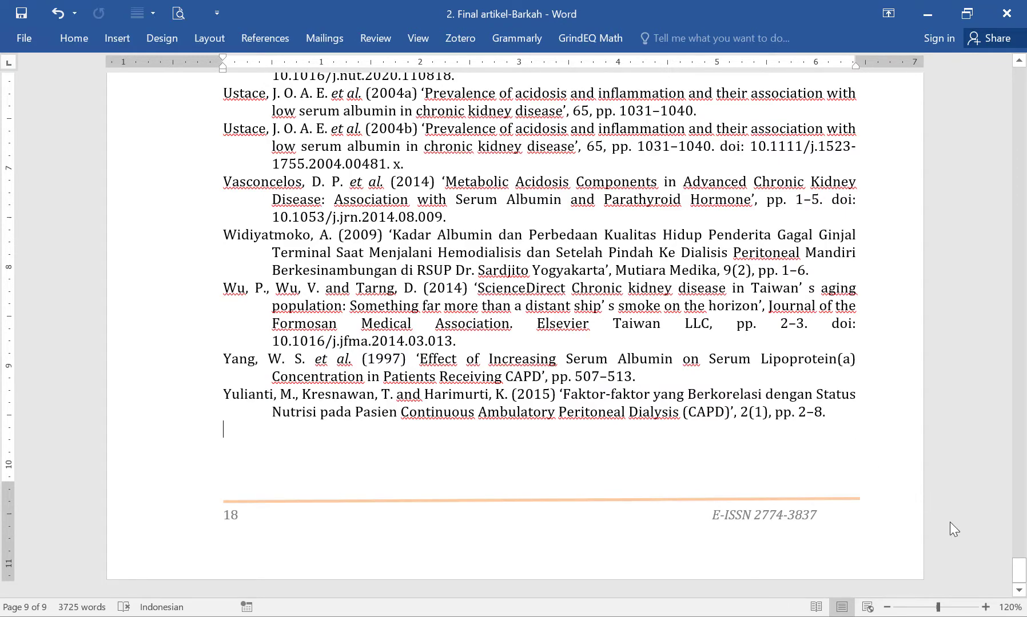
# - Examine the first-page header's page range and the headers and footers on the albumin article's opening pages
pyautogui.moveTo(1019, 569); pyautogui.dragTo(889, 44)
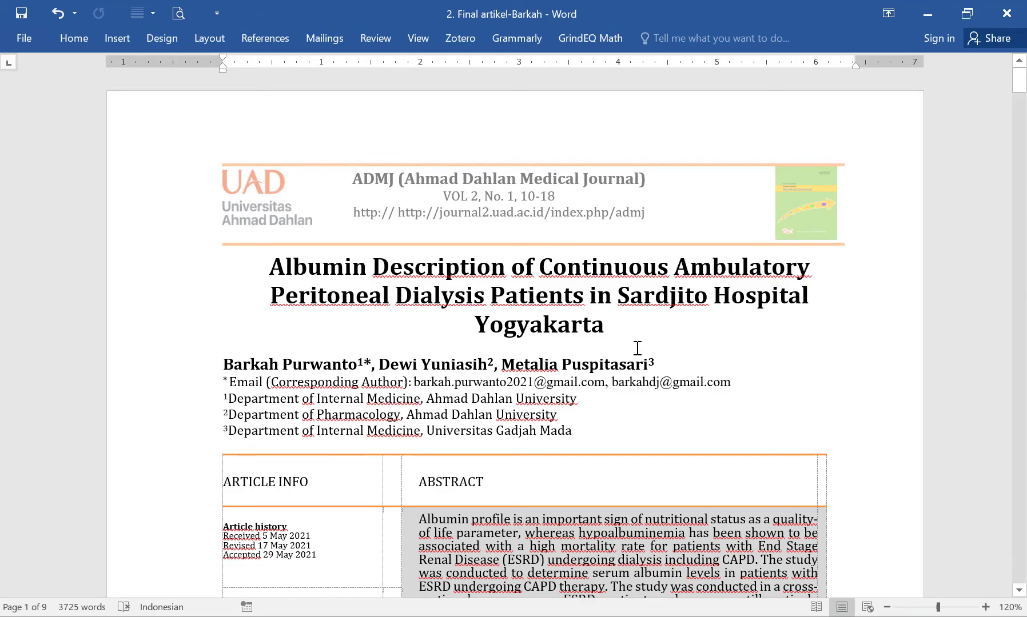
pyautogui.scroll(-15, 637, 348)
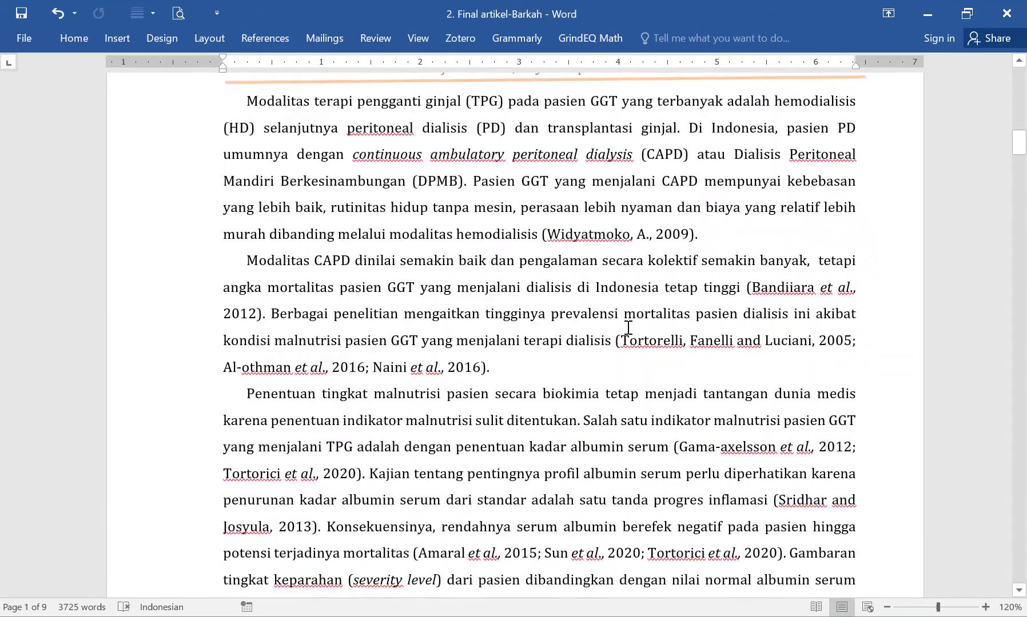
pyautogui.scroll(-8, 628, 327)
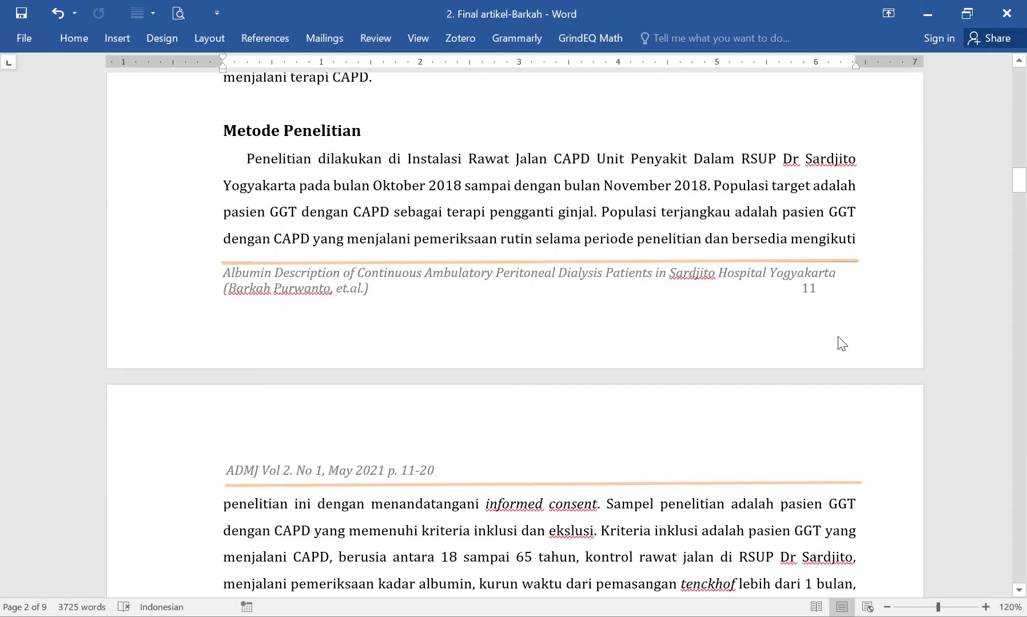
pyautogui.moveTo(1023, 190); pyautogui.dragTo(1019, 80)
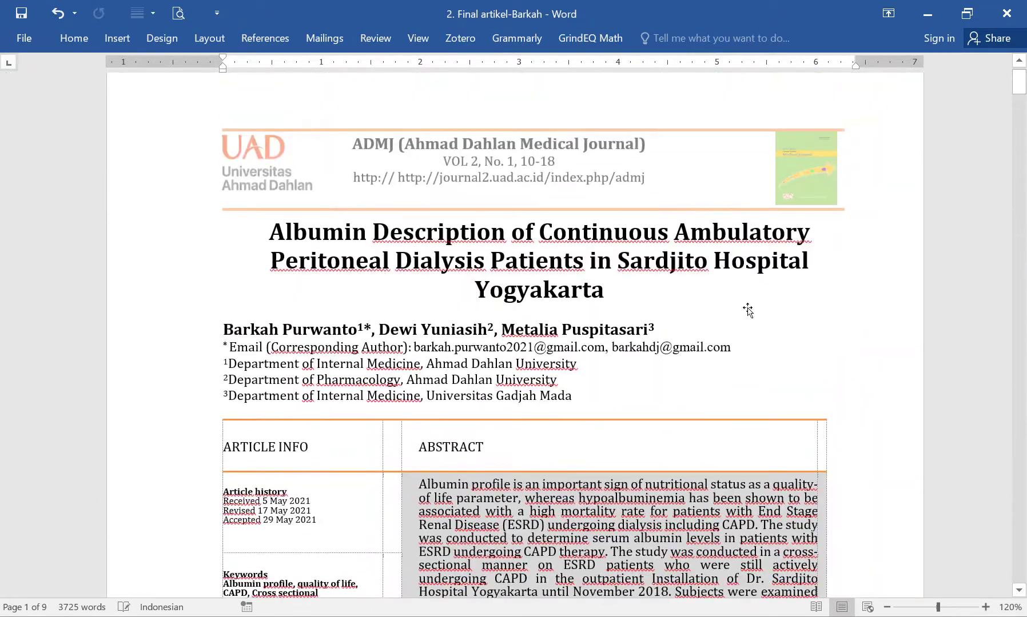
# - Set the page range in the albumin article's odd page header to 10-18
pyautogui.scroll(-15, 746, 309)
pyautogui.scroll(5, 529, 298)
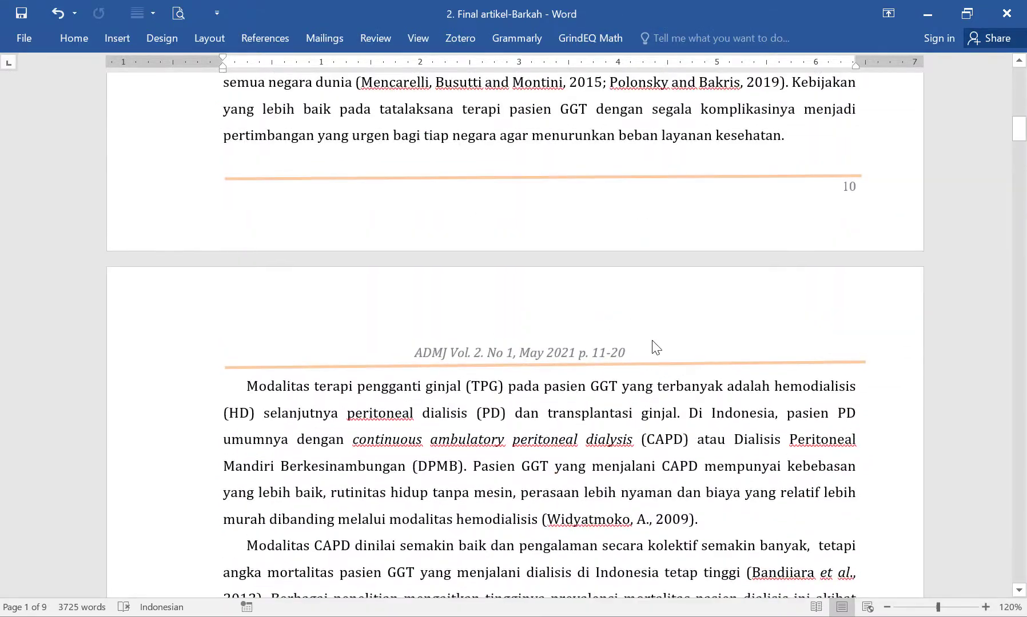
pyautogui.doubleClick(641, 352)
pyautogui.click(622, 346)
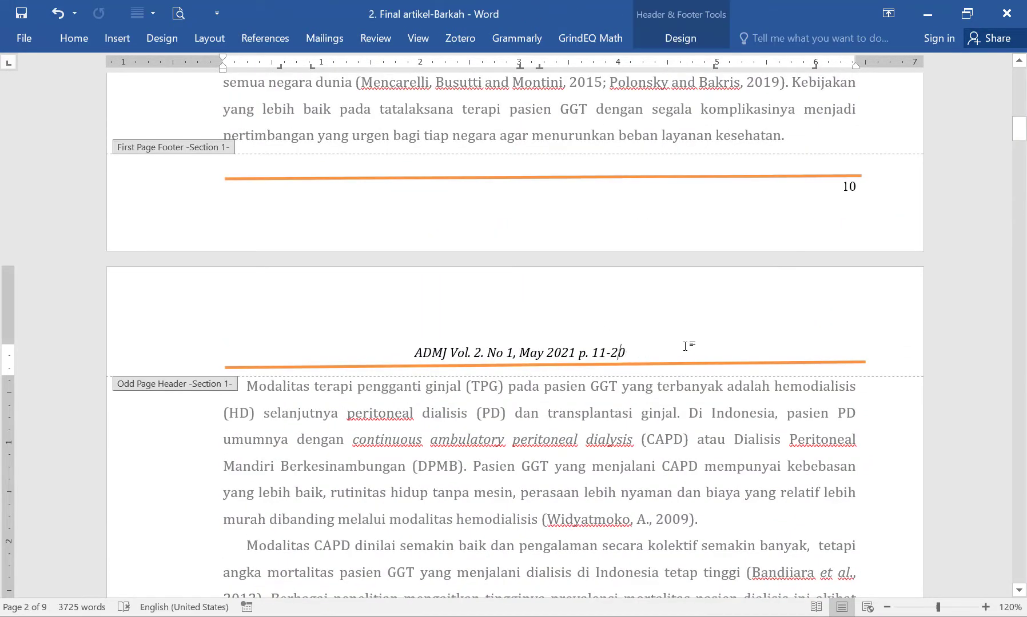
pyautogui.press('BackSpace')
pyautogui.write('0')
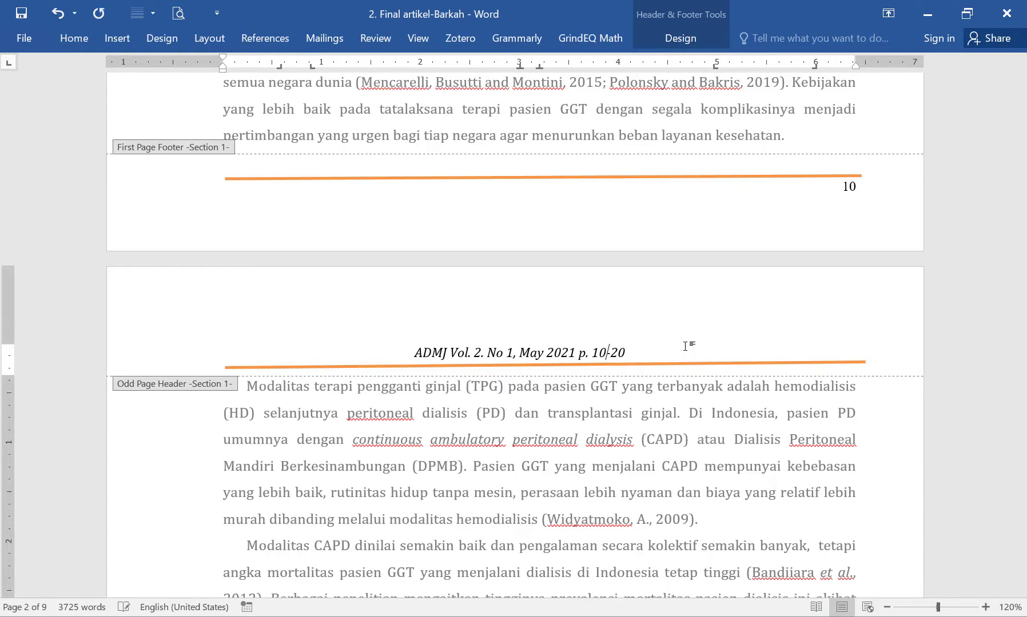
pyautogui.press('BackSpace')
pyautogui.press('BackSpace')
pyautogui.write('18')
# - Set the page range in the albumin article's even page header to 10-18
pyautogui.scroll(-15, 642, 395)
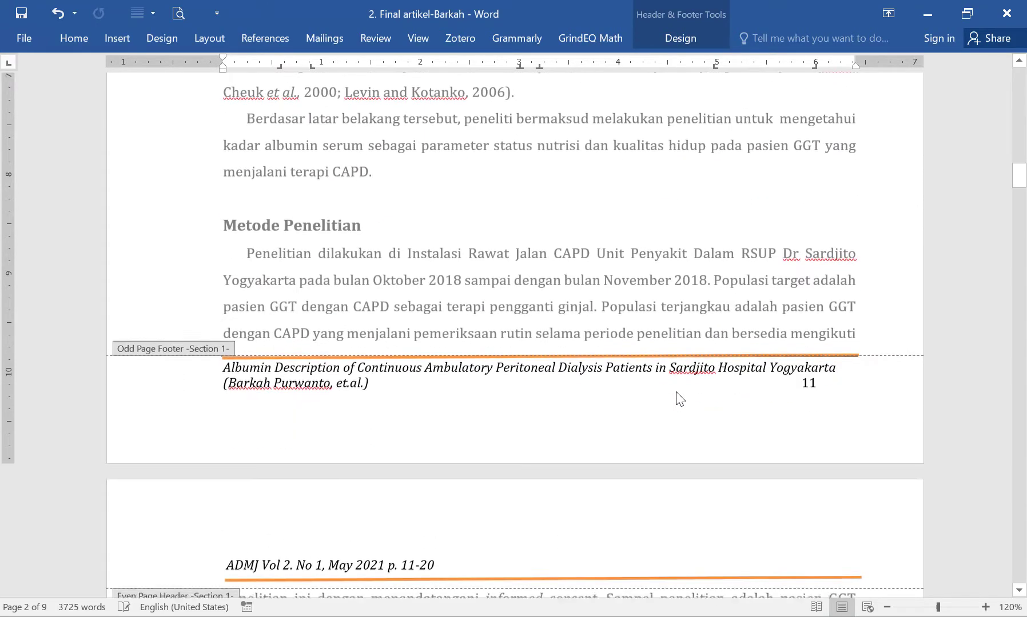
pyautogui.click(446, 242)
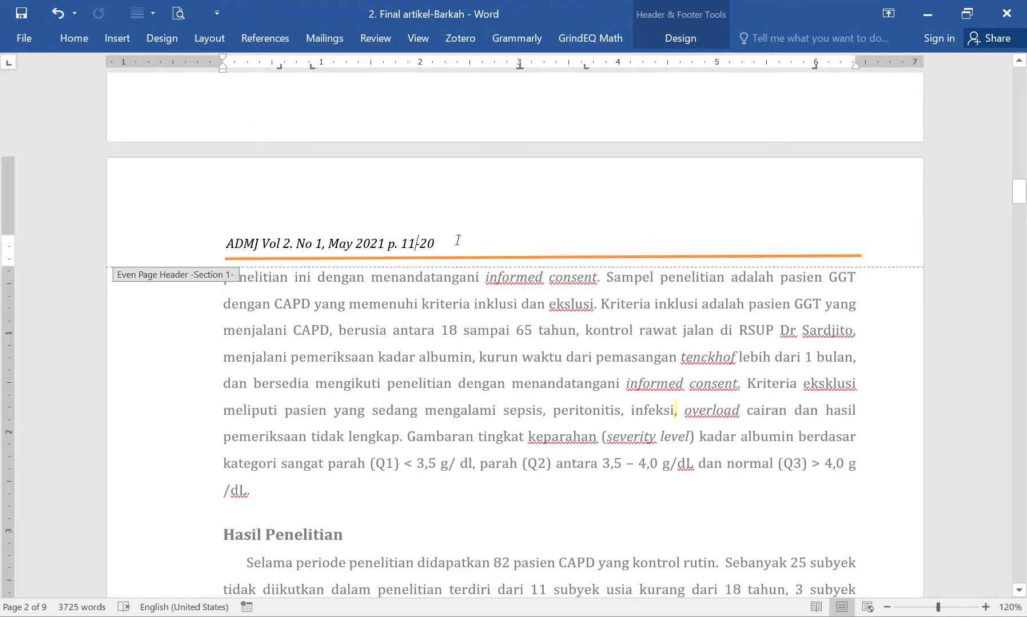
pyautogui.press('BackSpace')
pyautogui.write('8')
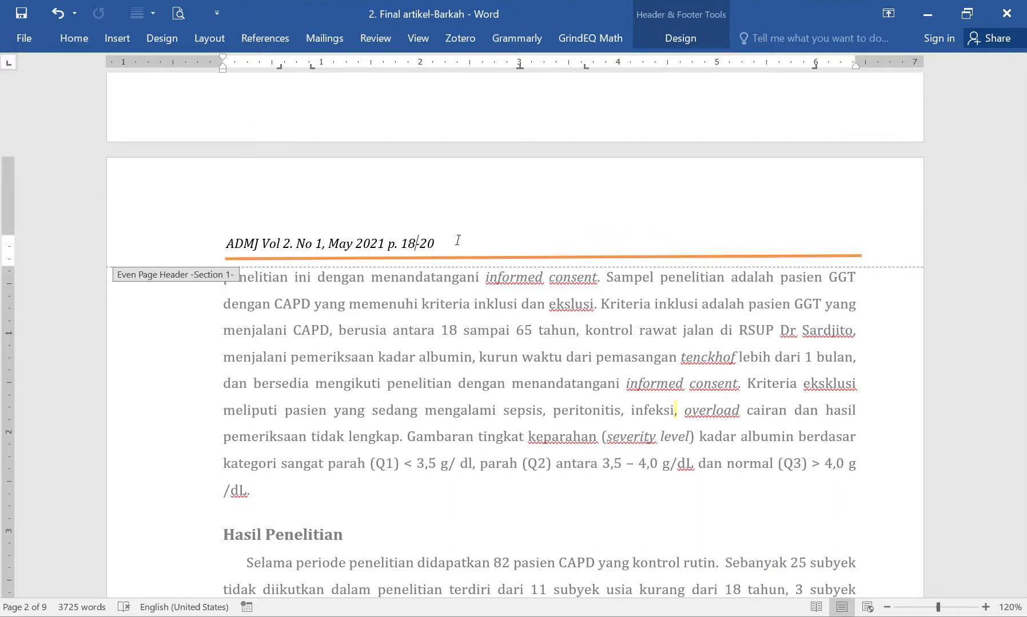
pyautogui.press('BackSpace')
pyautogui.write('0-18')
# - Examine the page ranges in the albumin article's first-page, odd and even headers, and leave header editing
pyautogui.scroll(-15, 600, 342)
pyautogui.scroll(-1, 733, 367)
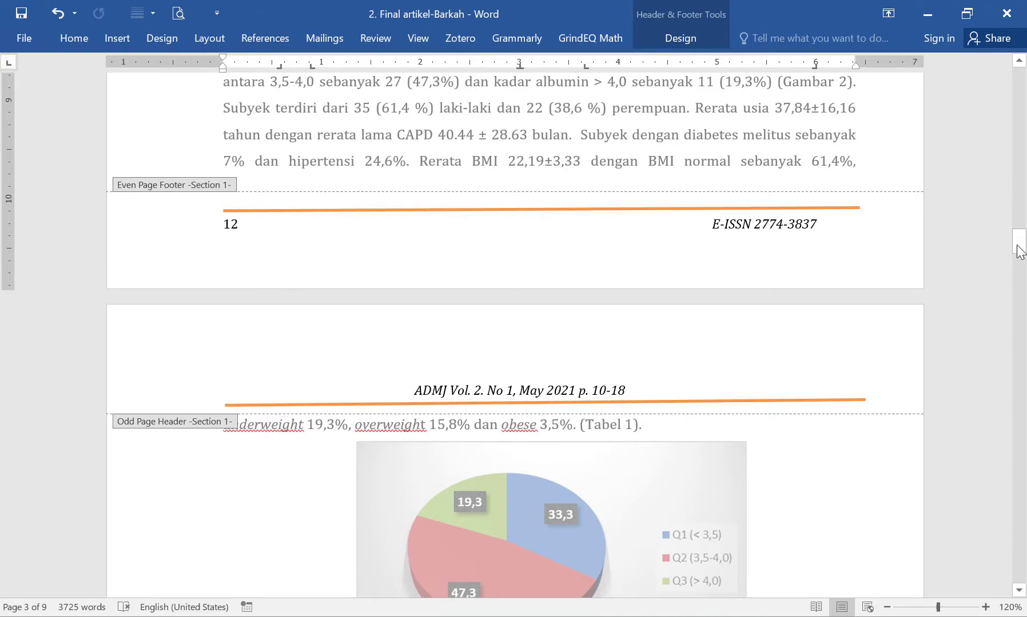
pyautogui.moveTo(1018, 244); pyautogui.dragTo(1019, 80)
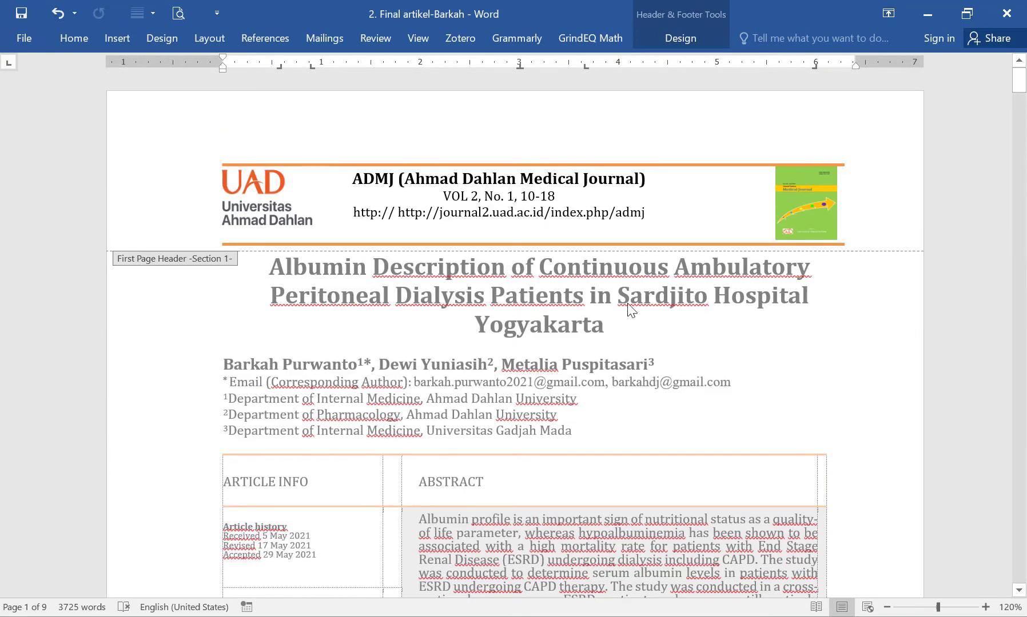
pyautogui.doubleClick(602, 313)
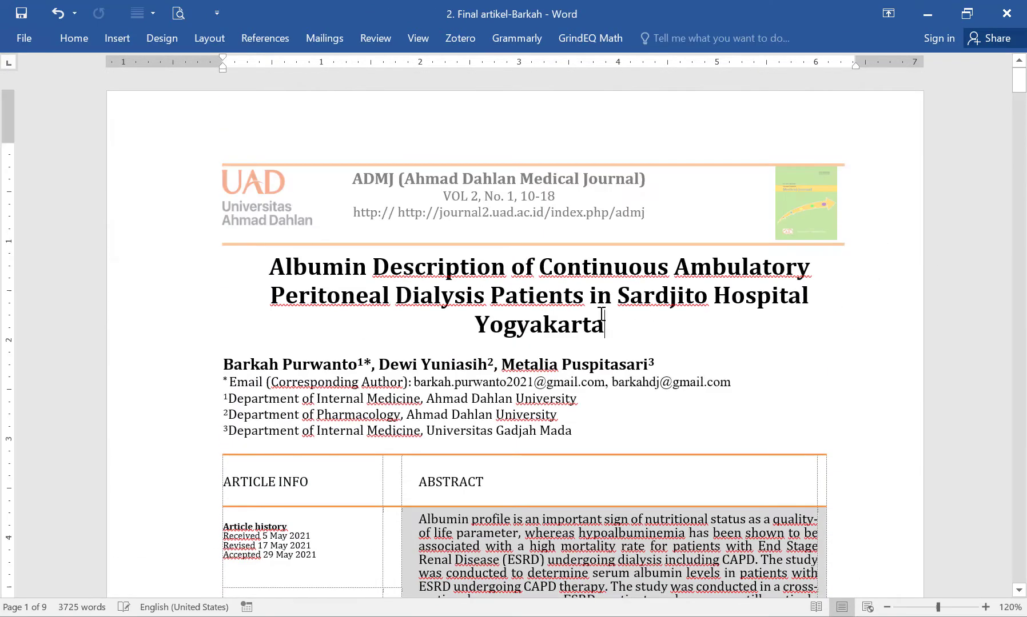
pyautogui.doubleClick(479, 197)
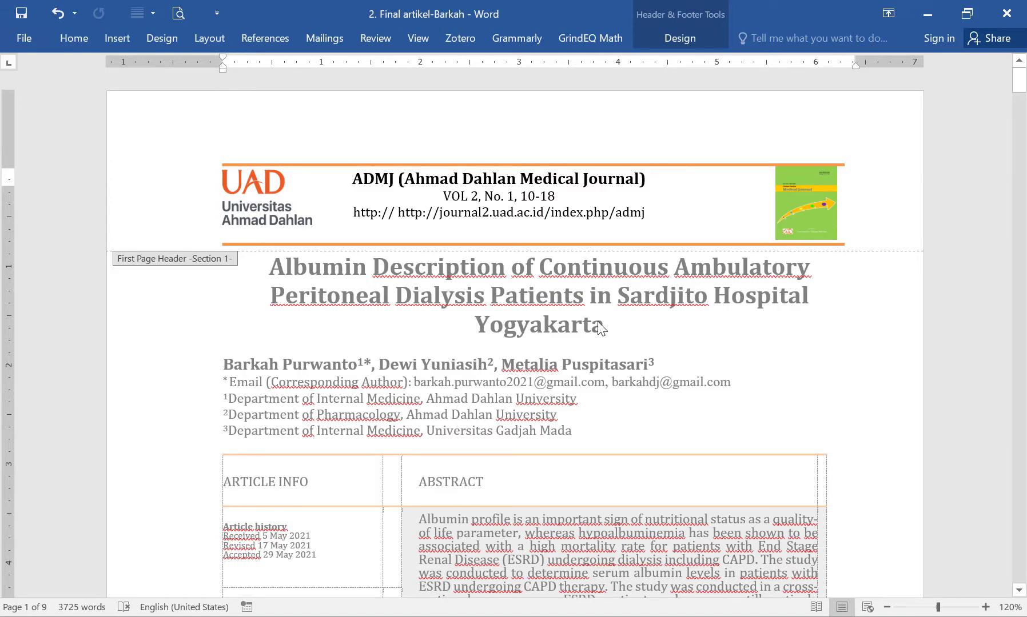
pyautogui.scroll(-10, 600, 328)
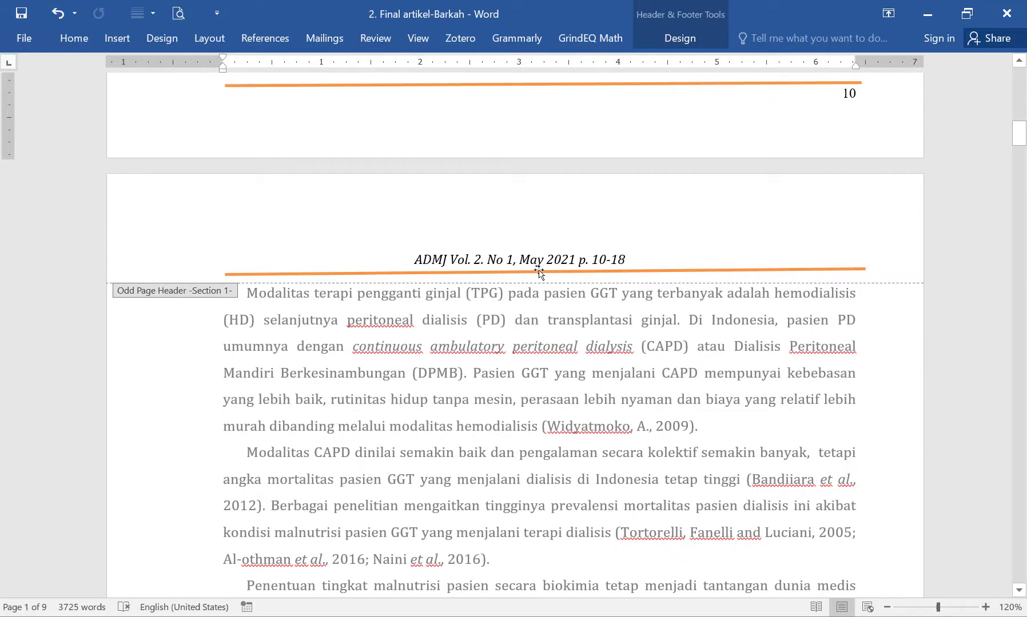
pyautogui.scroll(-20, 614, 283)
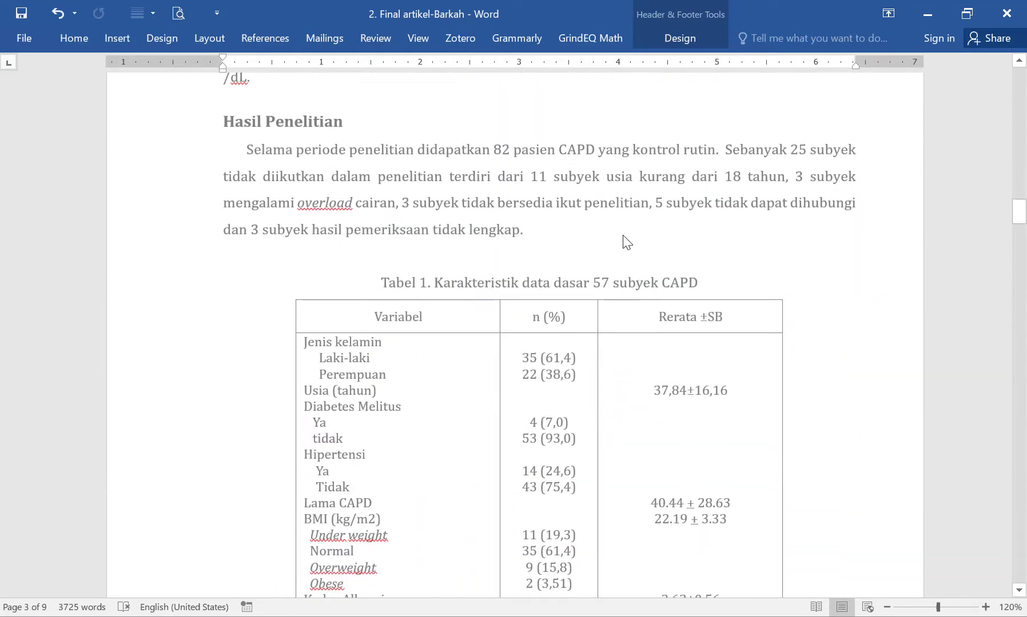
pyautogui.scroll(20, 627, 243)
pyautogui.scroll(-10, 622, 231)
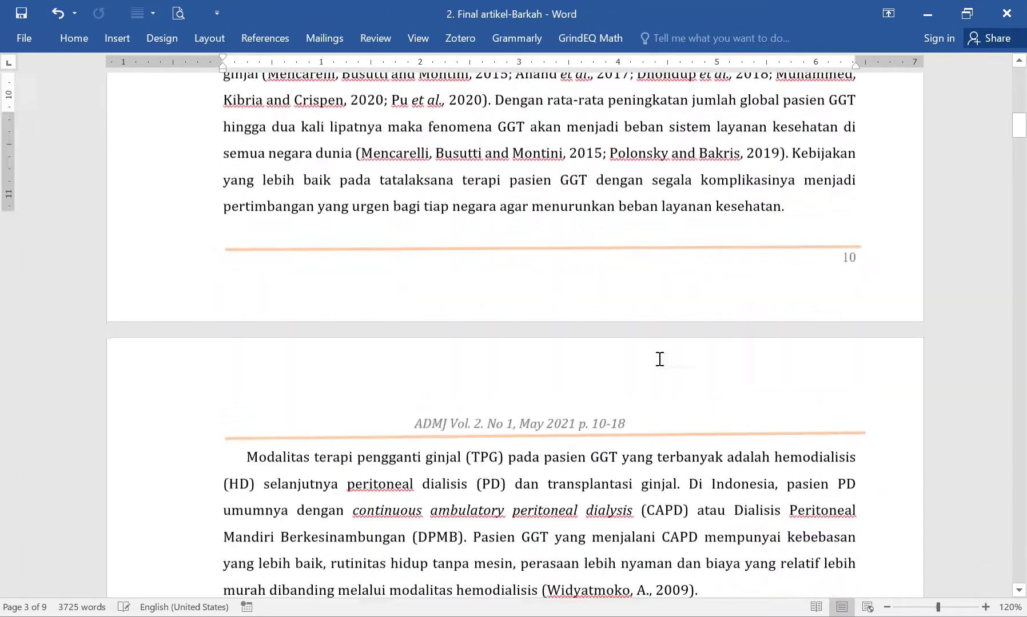
pyautogui.scroll(-20, 659, 359)
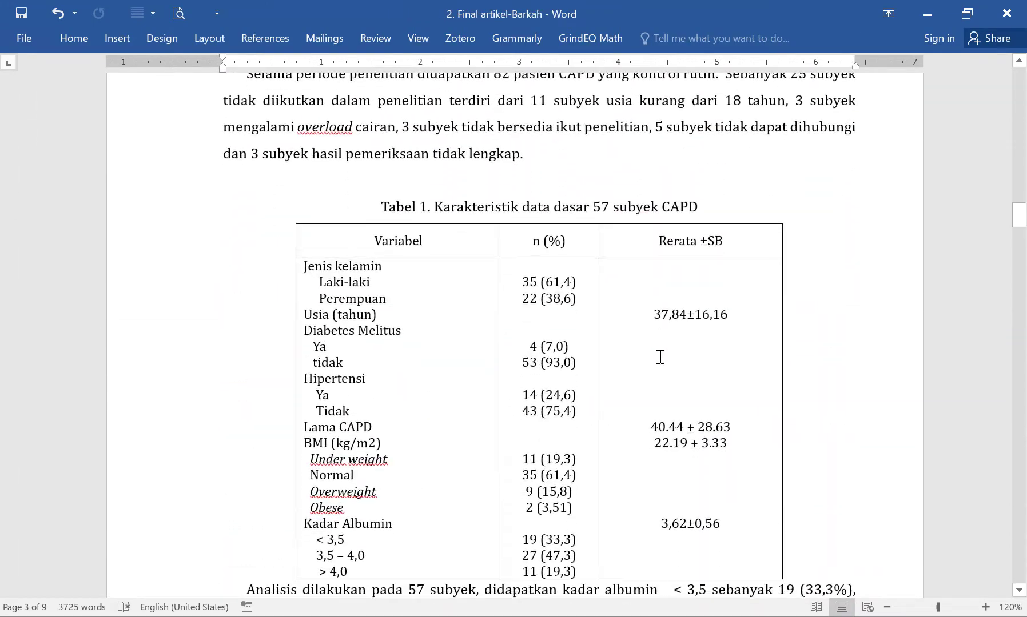
# - Examine the Tabel 1 caption and its placement relative to the surrounding results text and pie chart
pyautogui.scroll(3, 487, 267)
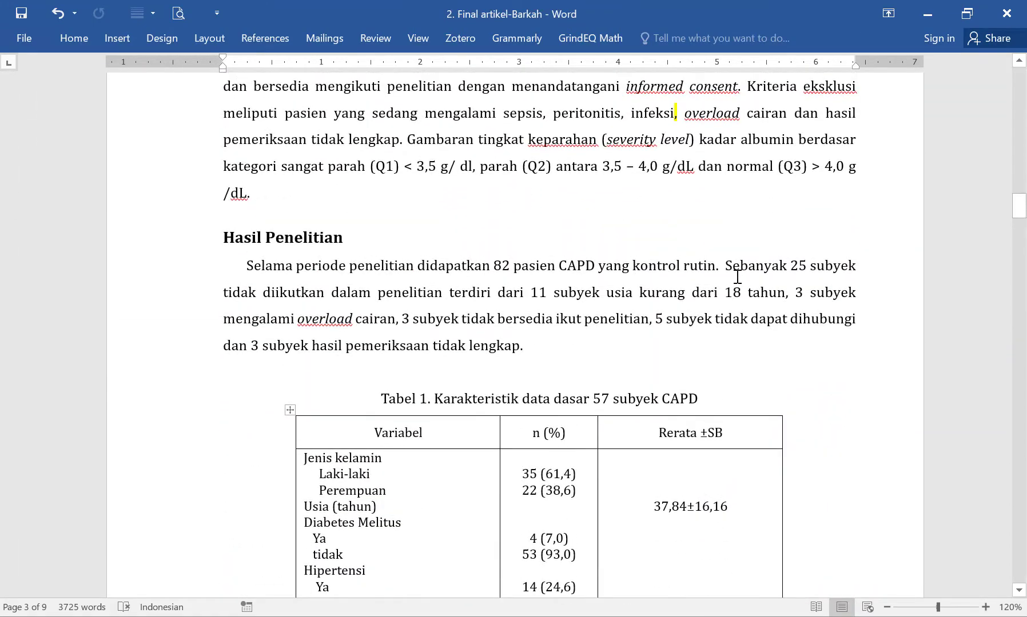
pyautogui.hotkey('ctrl', 'shift', 'Left')
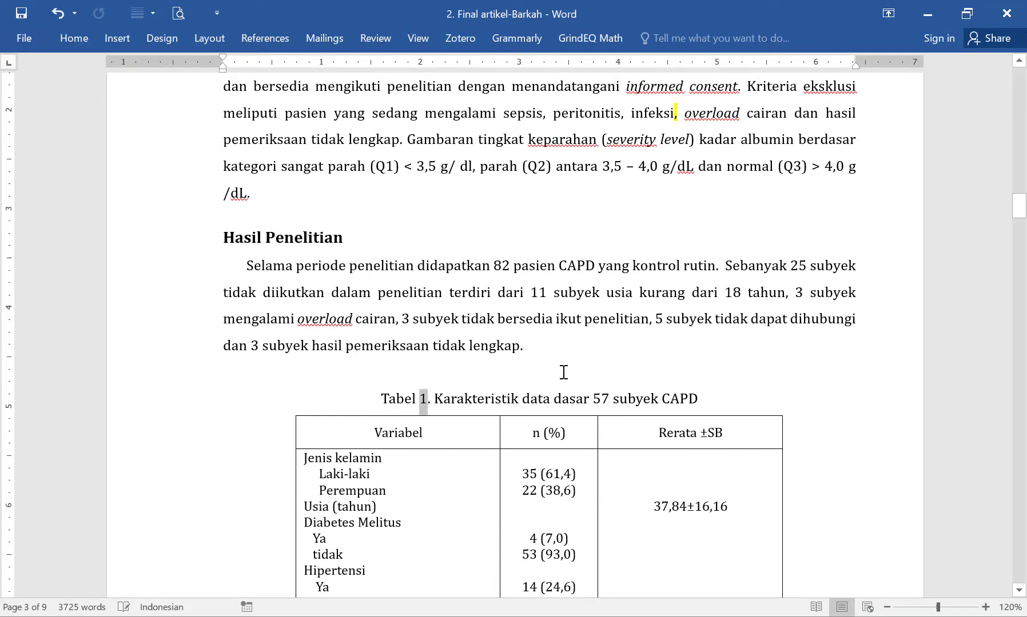
pyautogui.hotkey('ctrl', 'shift', 'Left')
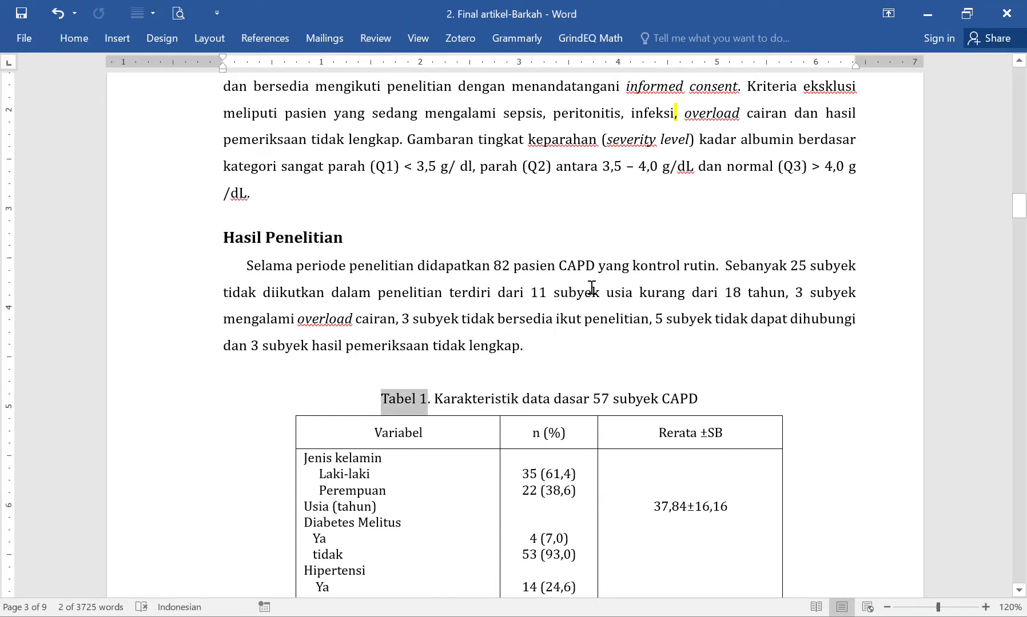
pyautogui.scroll(-10, 543, 354)
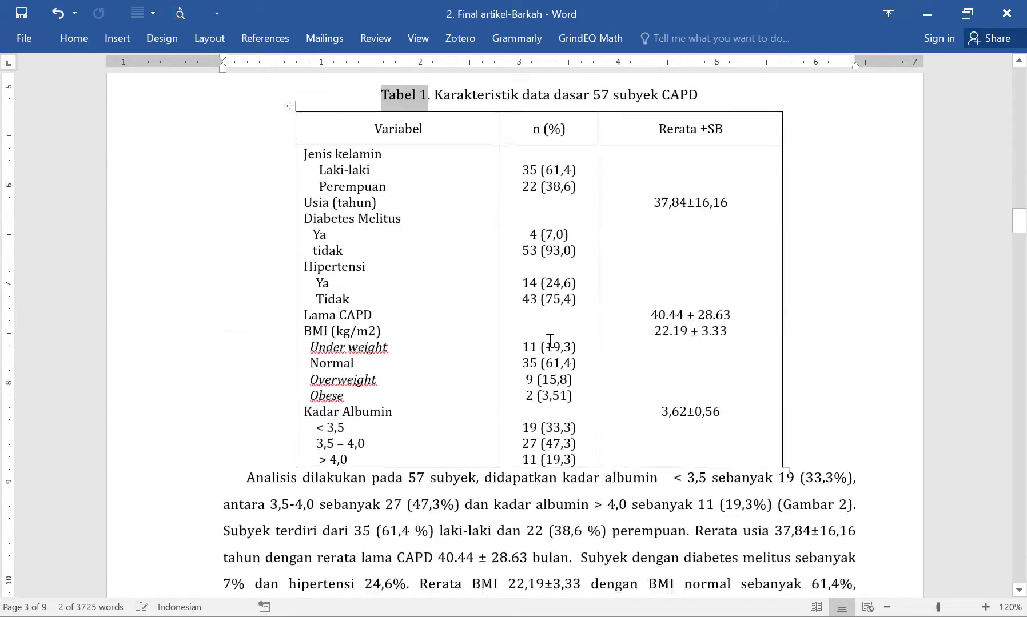
pyautogui.scroll(2, 544, 356)
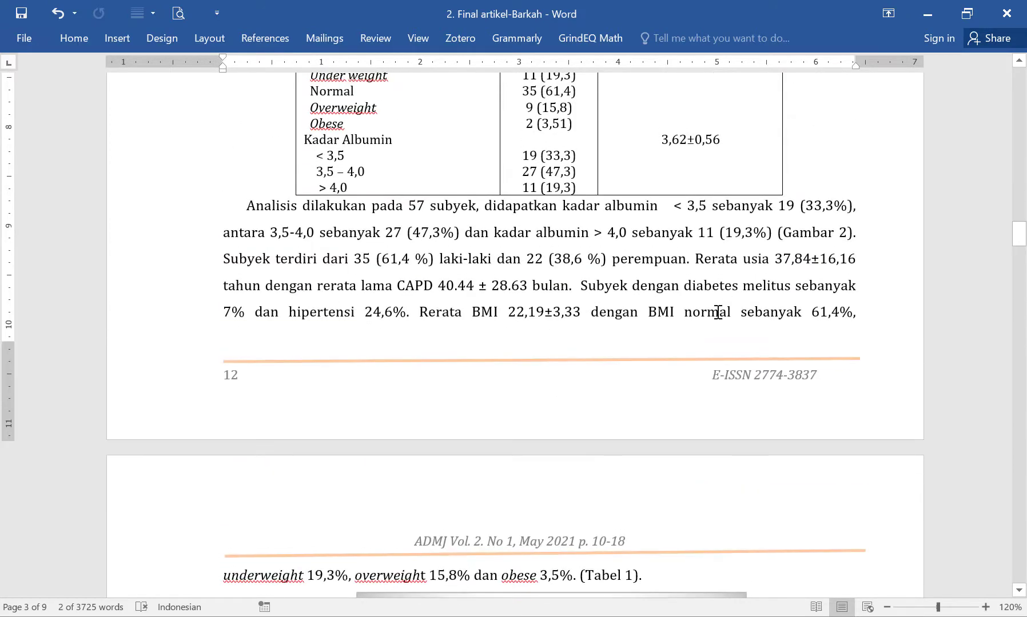
pyautogui.scroll(-5, 663, 382)
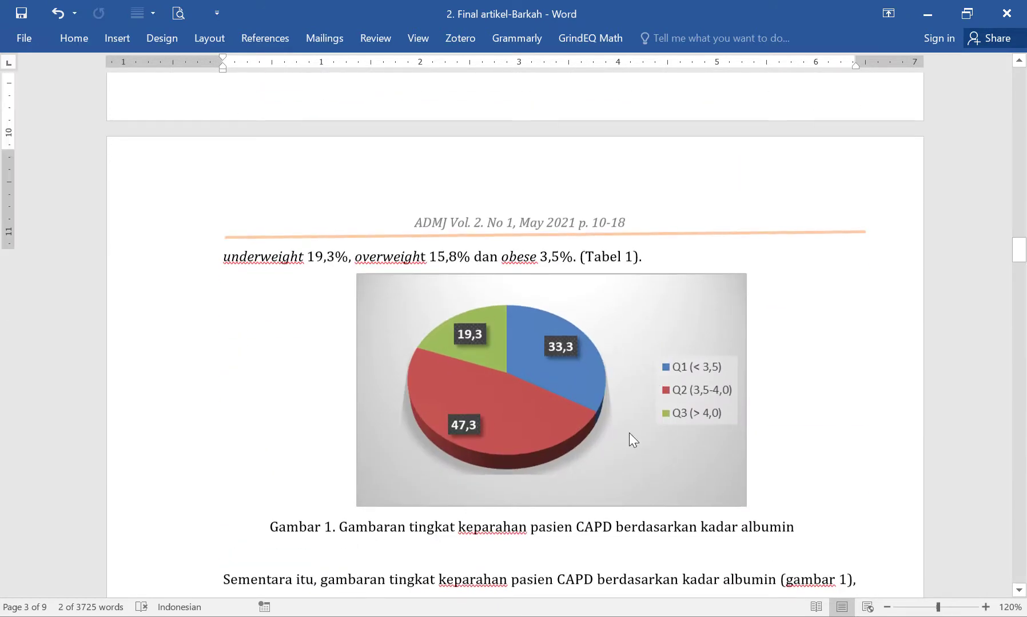
pyautogui.scroll(6, 629, 435)
pyautogui.scroll(6, 679, 383)
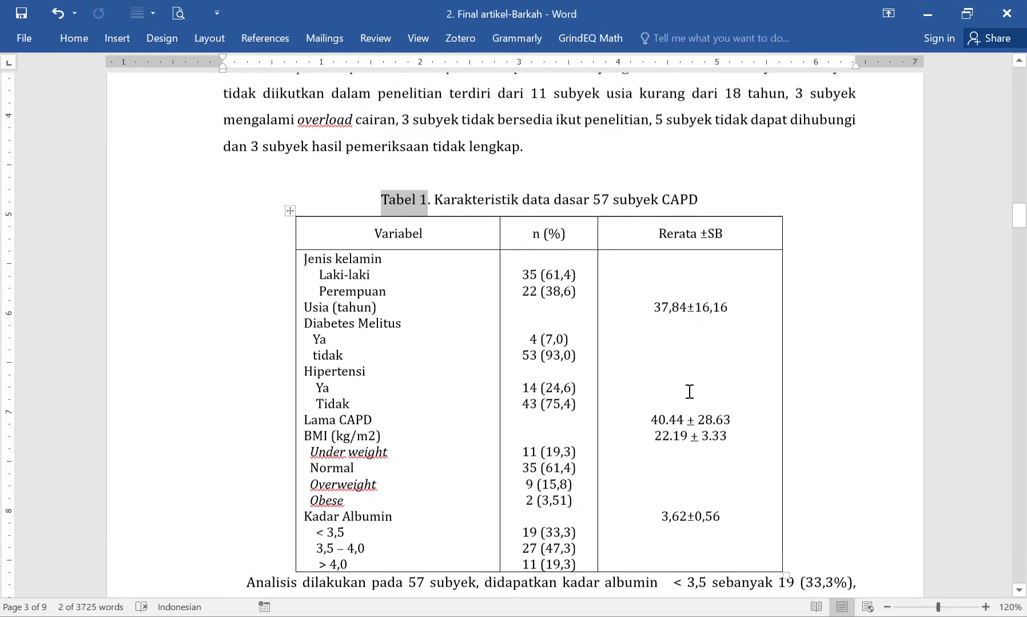
pyautogui.scroll(-10, 624, 381)
pyautogui.scroll(-3, 621, 370)
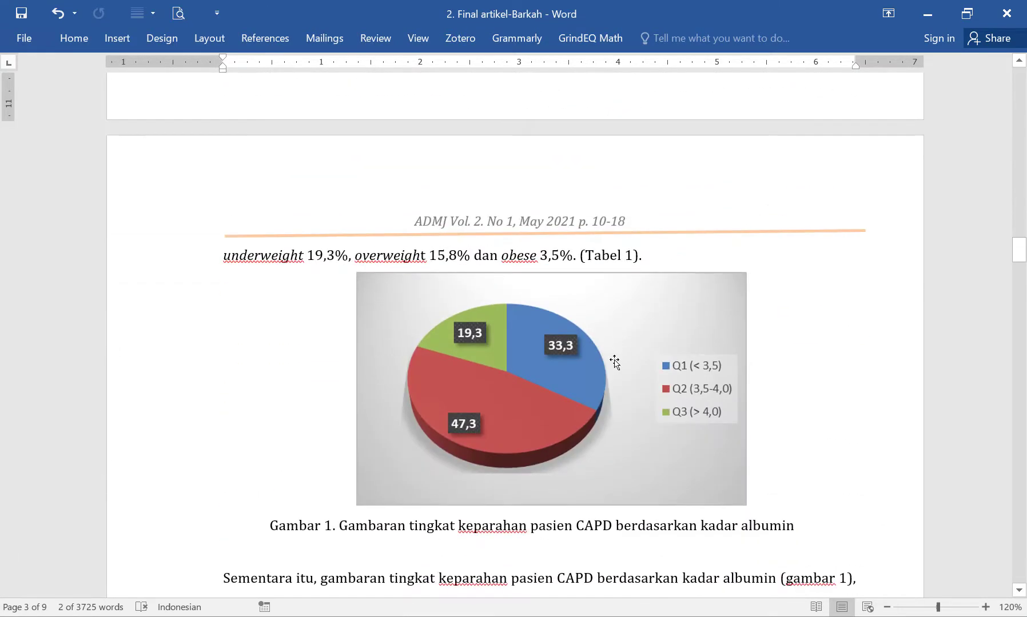
# - Check the in-text references to Tabel 1 and gambar 1 against the figure and tables in the albumin article's results
pyautogui.moveTo(588, 255); pyautogui.dragTo(636, 253)
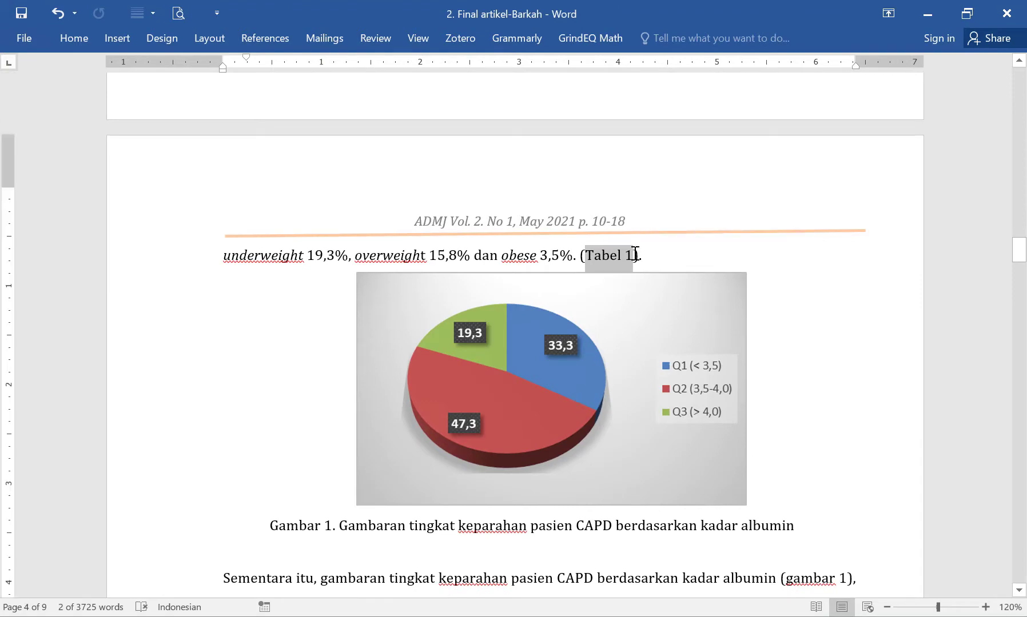
pyautogui.scroll(-3, 619, 345)
pyautogui.scroll(-1, 619, 345)
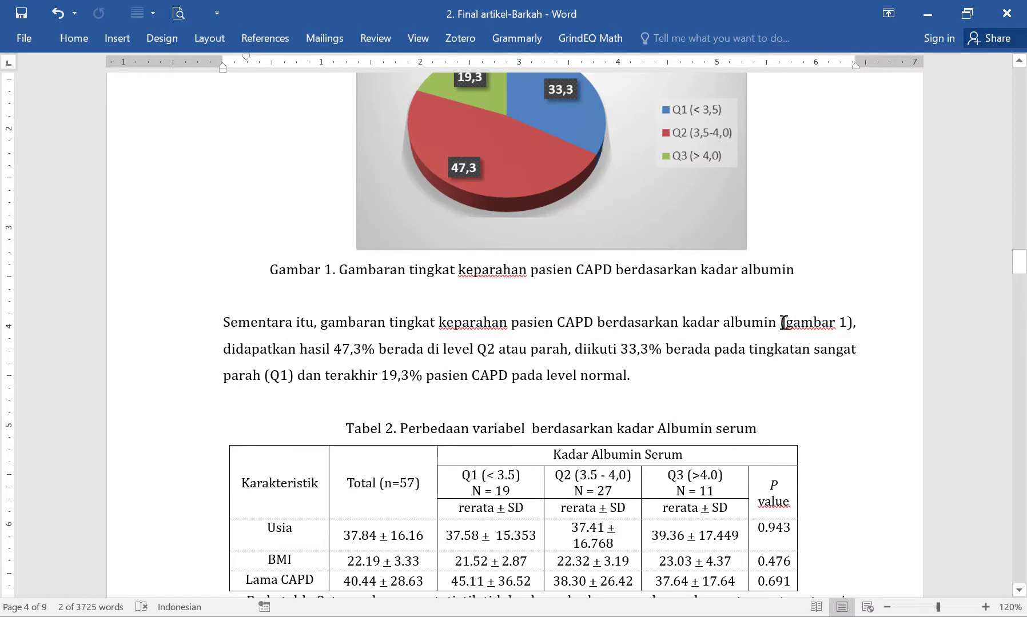
pyautogui.moveTo(783, 323); pyautogui.dragTo(846, 324)
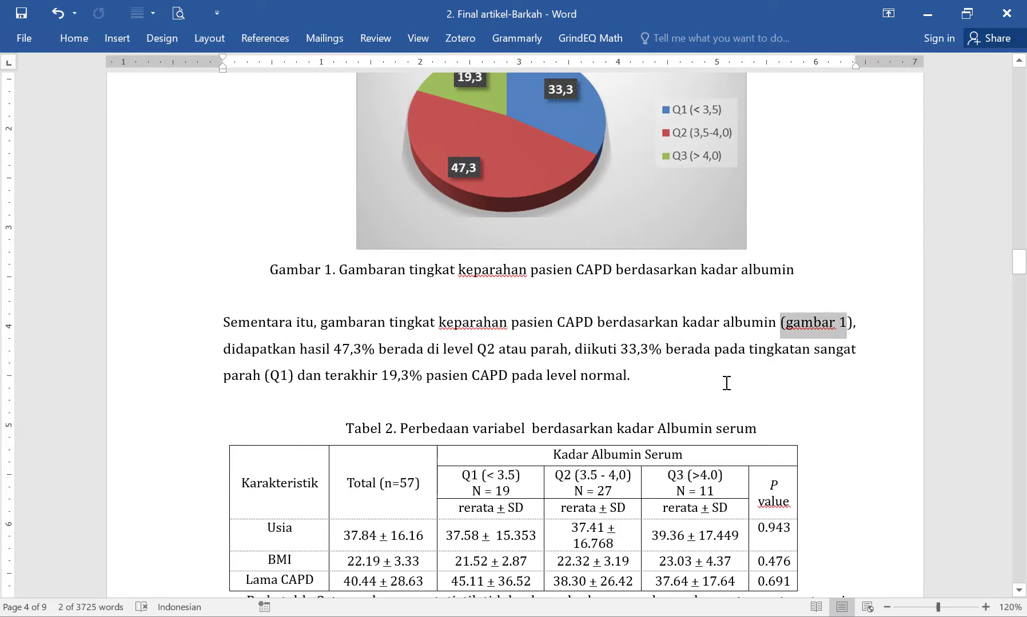
pyautogui.scroll(3, 727, 383)
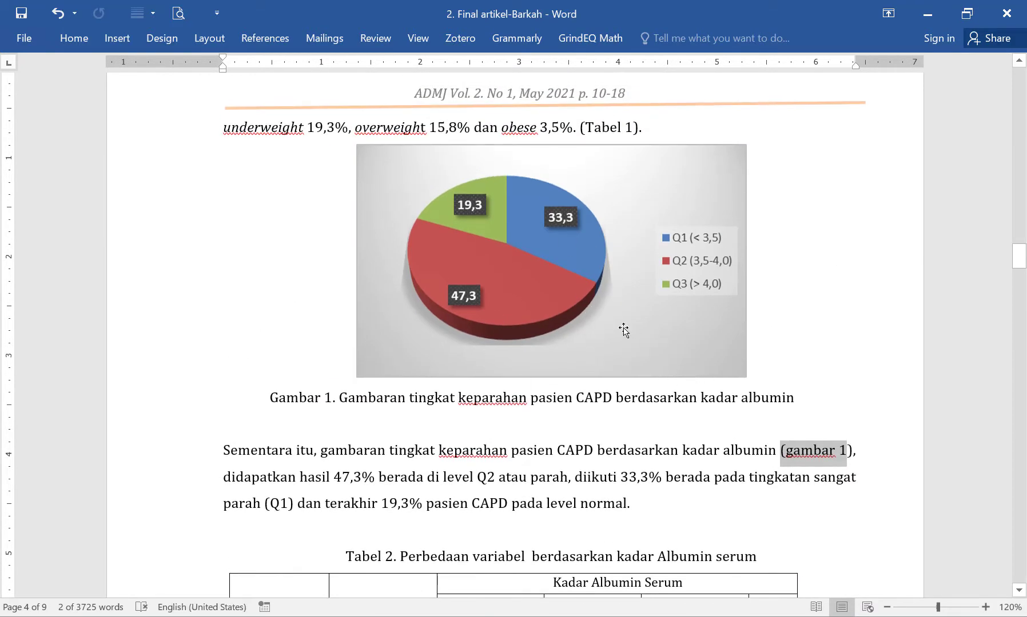
pyautogui.scroll(-14, 629, 343)
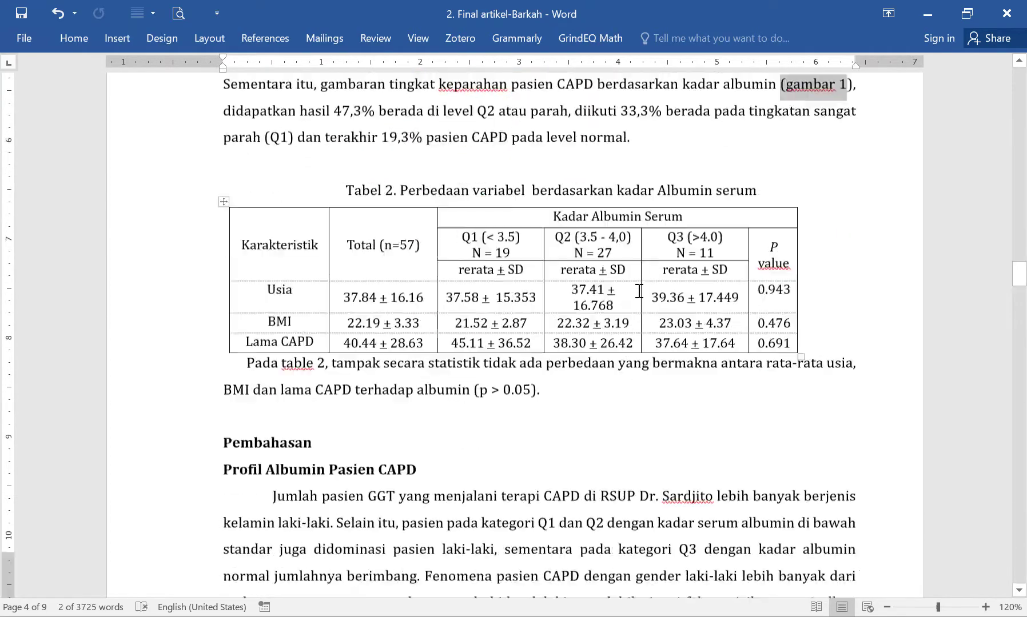
pyautogui.scroll(-20, 717, 343)
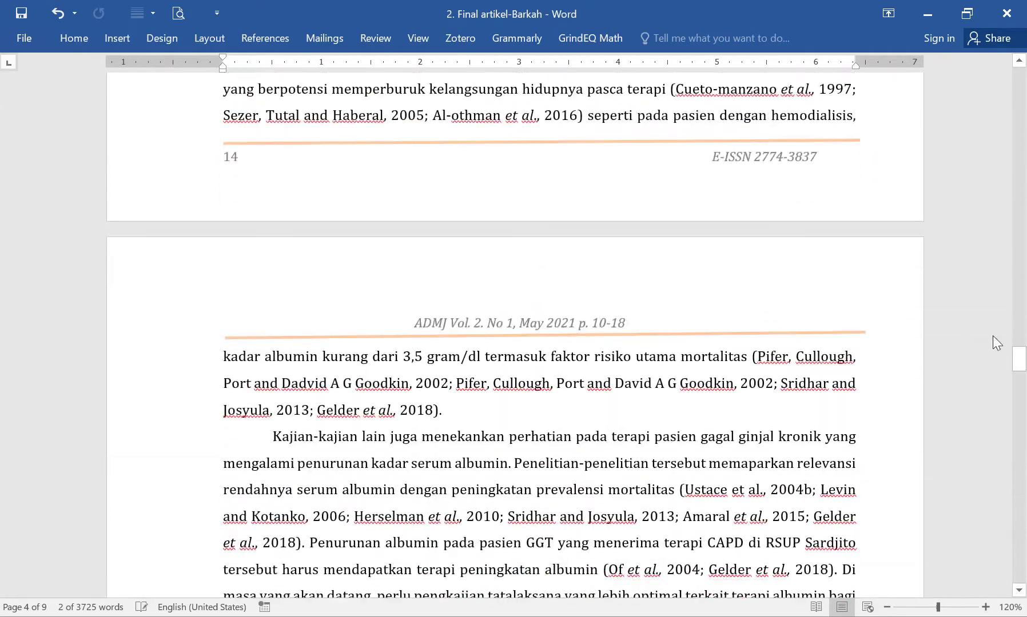
# - Return to the albumin article's first page and save the article
pyautogui.moveTo(1020, 371); pyautogui.dragTo(1020, 80)
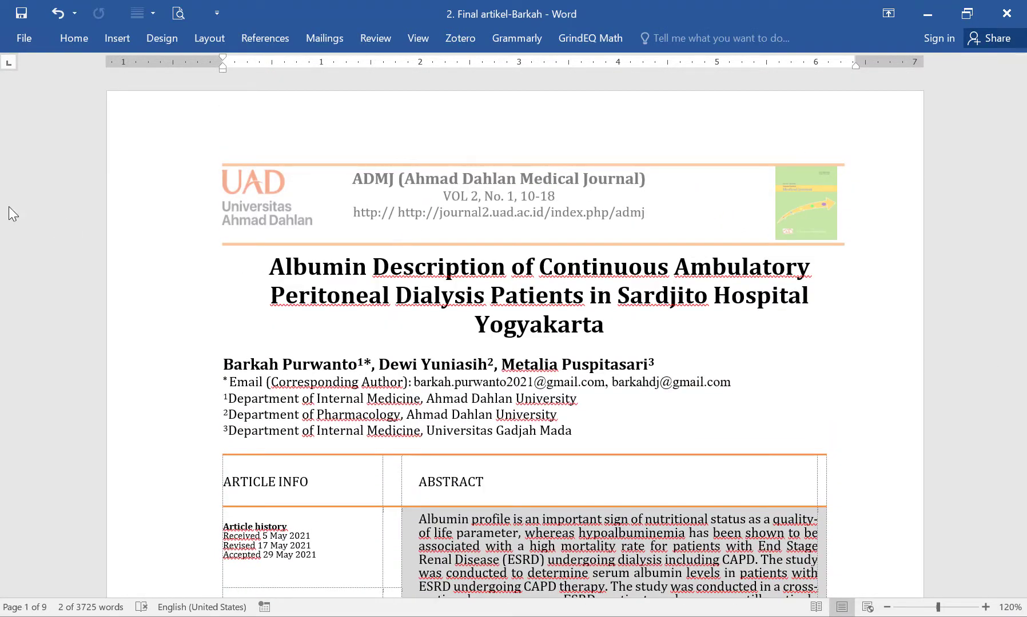
pyautogui.click(23, 14)
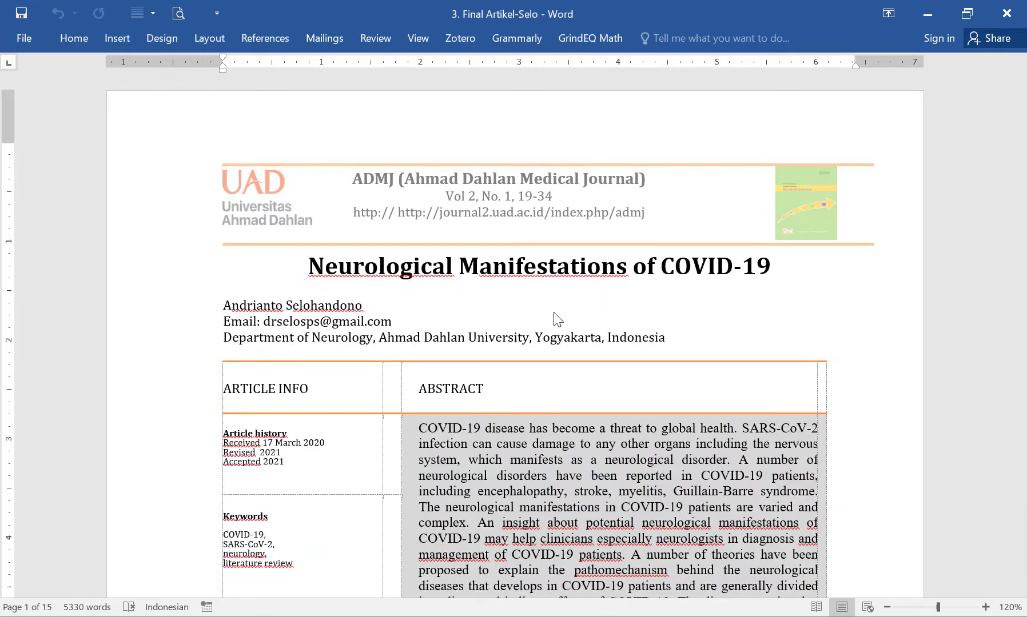
# - Delete the last digit of the page number in the COVID-19 article's first-page footer
pyautogui.scroll(-12, 704, 356)
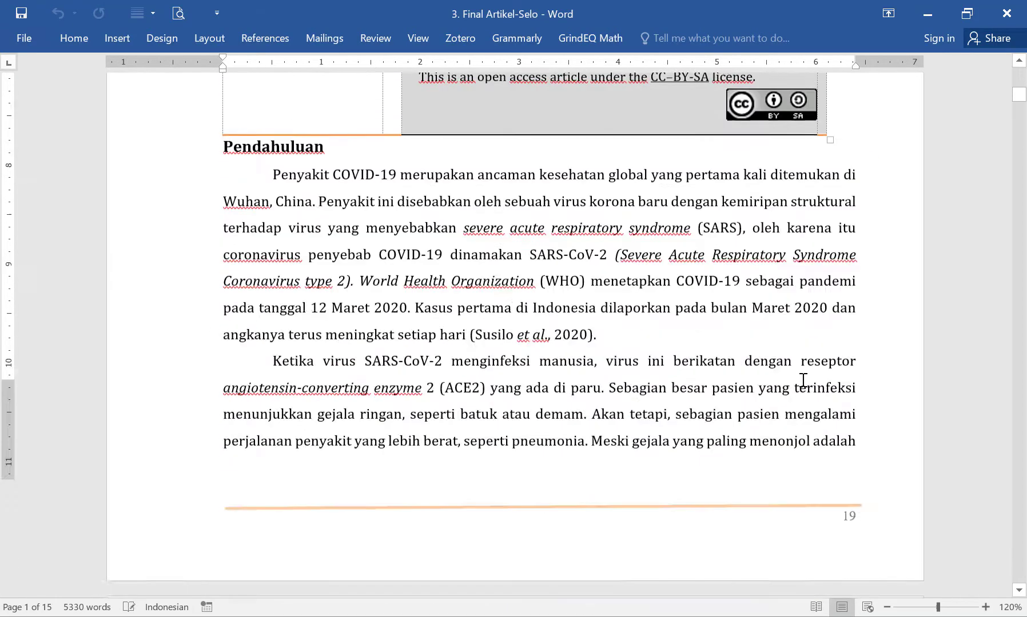
pyautogui.doubleClick(864, 443)
pyautogui.click(898, 414)
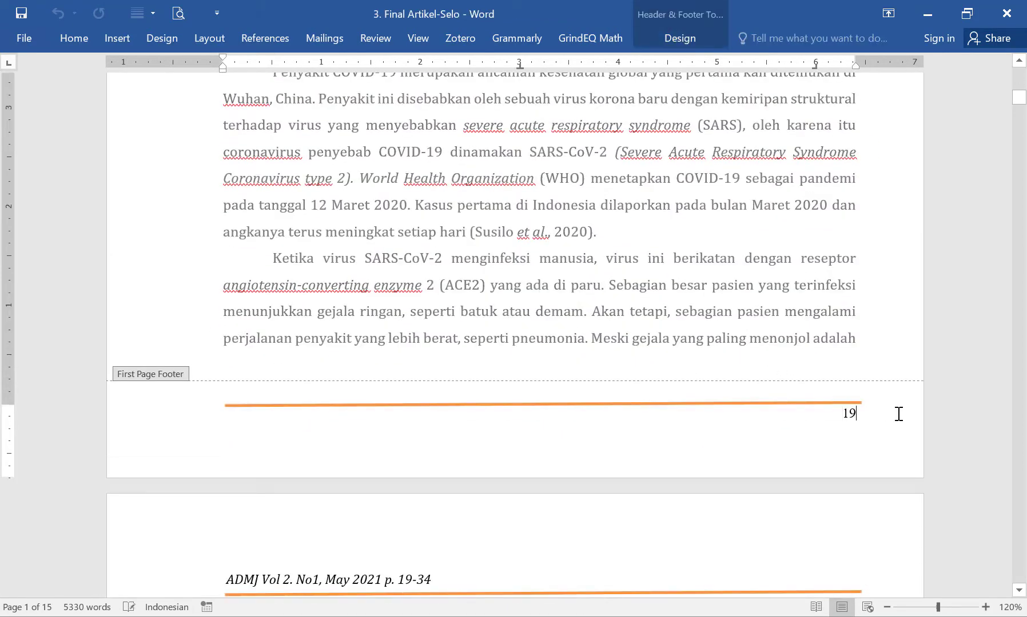
pyautogui.press('BackSpace')
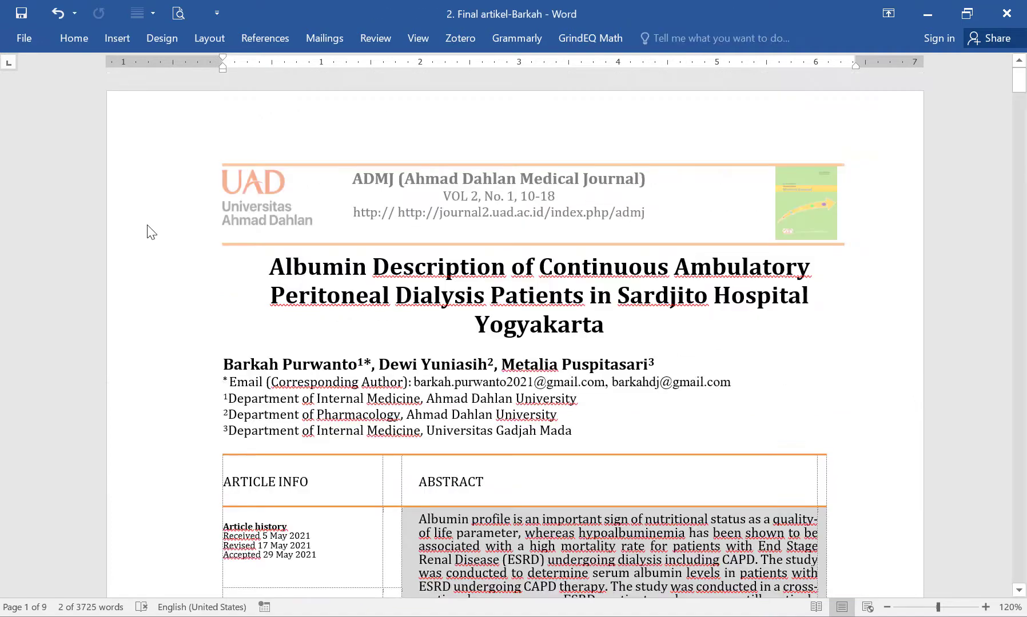
# - Inspect the page number in the albumin article's first-page footer and return to the COVID-19 article
pyautogui.scroll(-10, 892, 336)
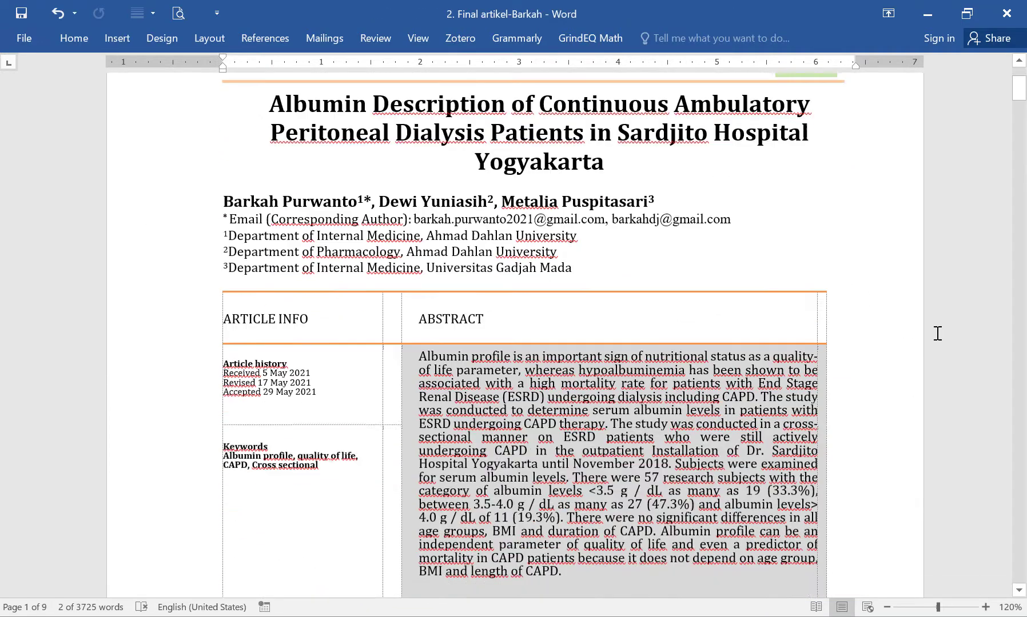
pyautogui.doubleClick(857, 314)
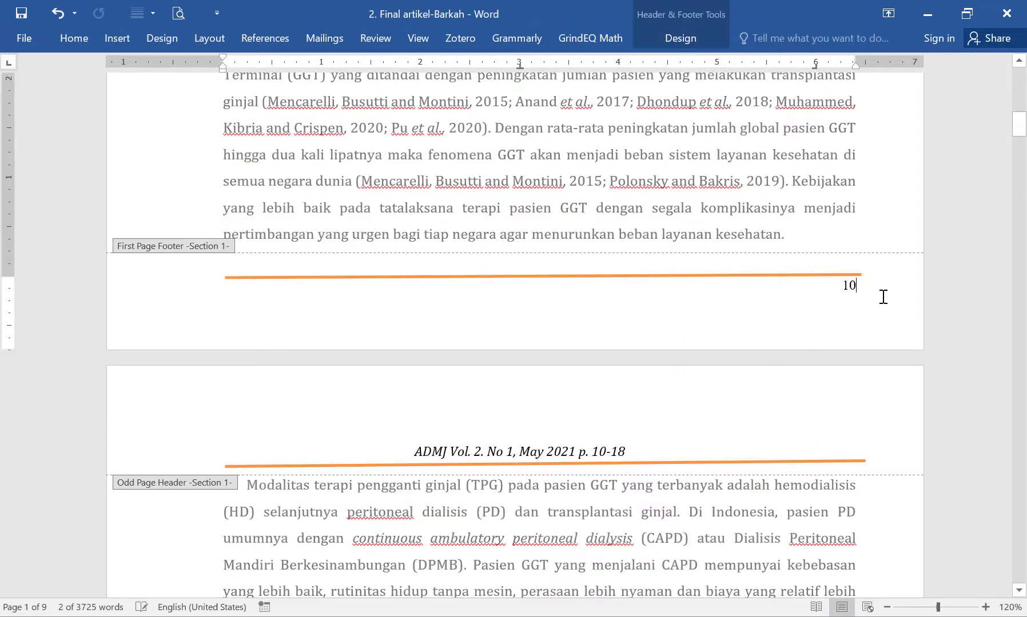
pyautogui.tripleClick(883, 297)
pyautogui.click(842, 288)
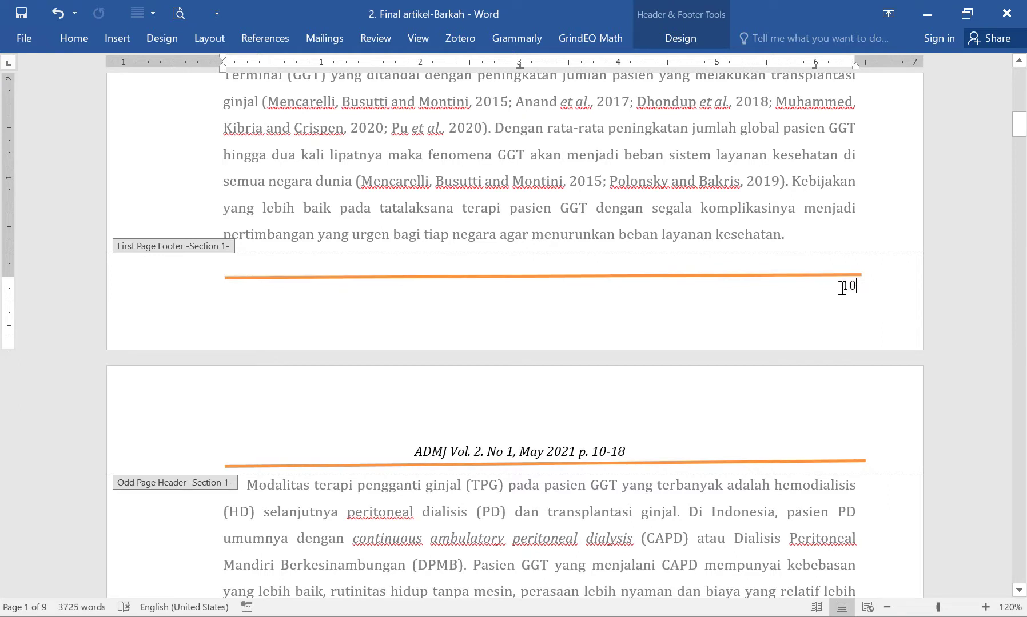
pyautogui.moveTo(841, 287); pyautogui.dragTo(971, 307)
pyautogui.click(971, 307)
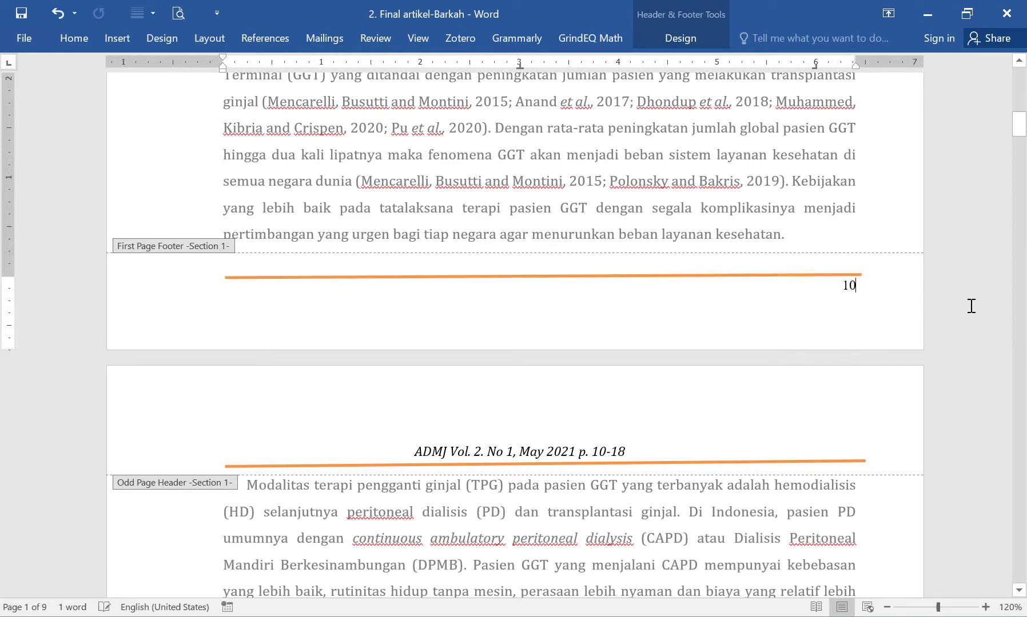
pyautogui.doubleClick(839, 285)
pyautogui.hotkey('alt', 'Tab')
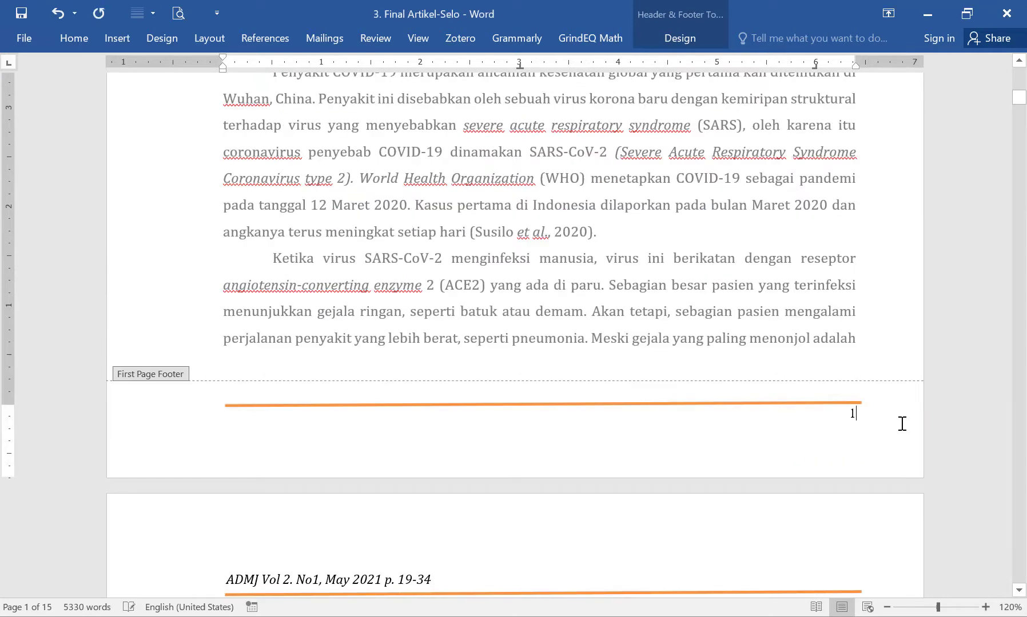
# - Set the COVID-19 article's page numbering to start at 19 in the page number format settings
pyautogui.click(692, 39)
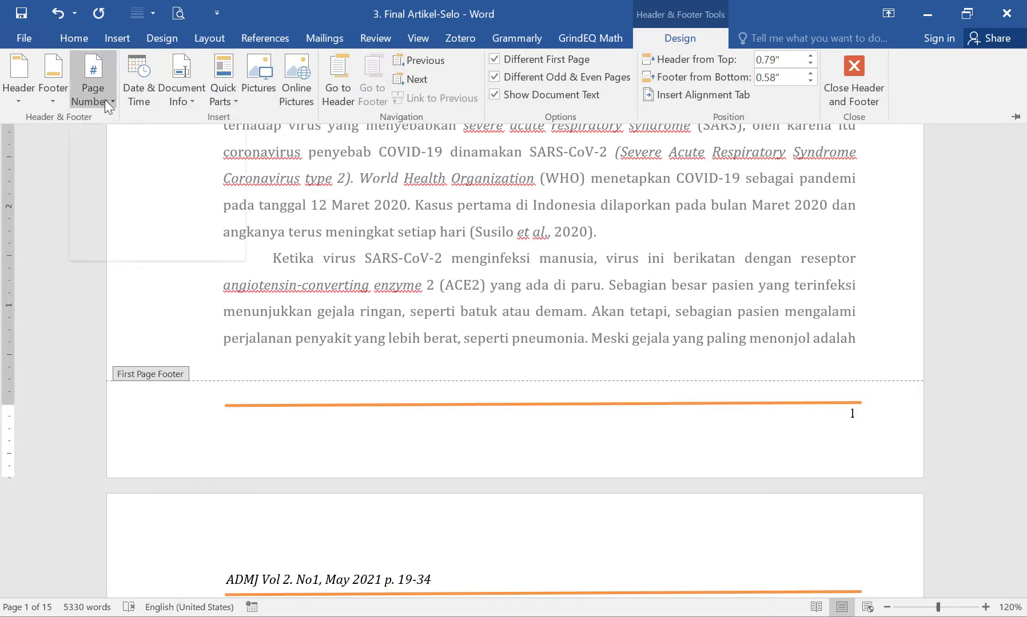
pyautogui.click(104, 100)
pyautogui.click(134, 204)
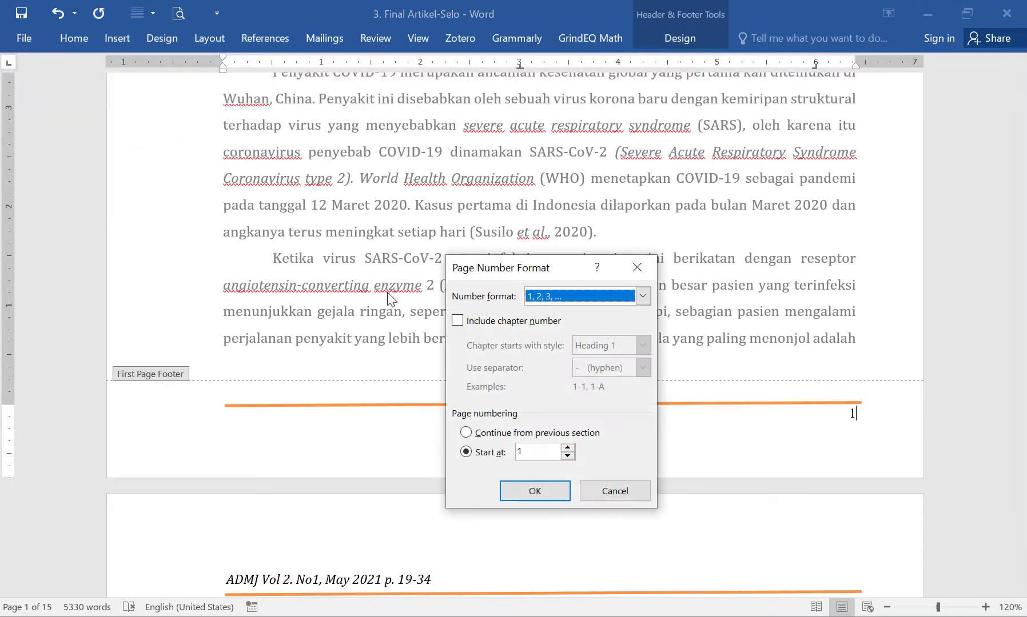
pyautogui.click(528, 453)
pyautogui.click(535, 490)
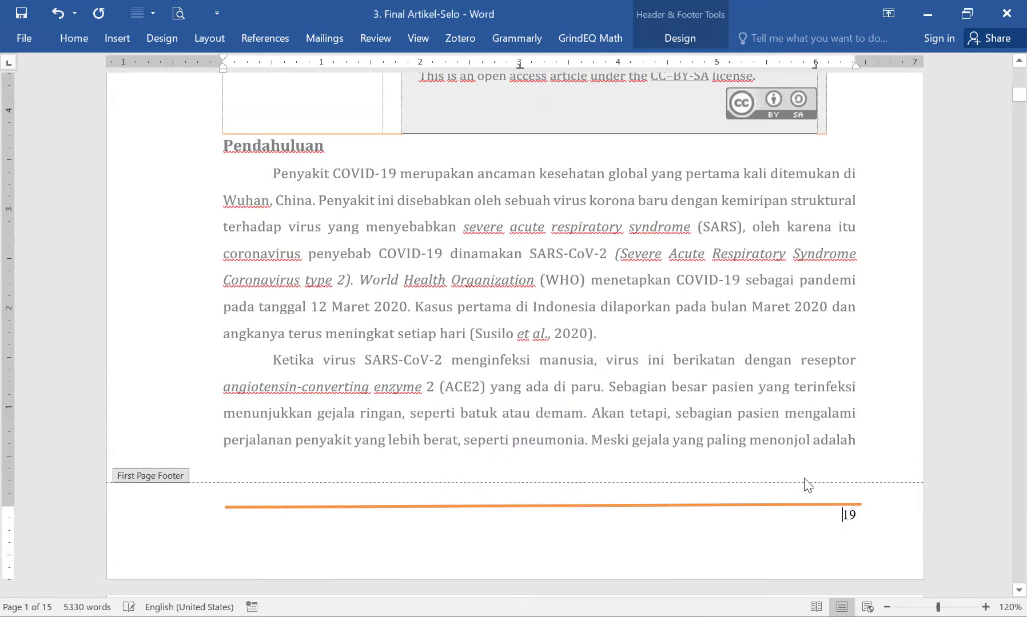
# - Check the number in the even-page footer and right-align the page number in the odd-page footer
pyautogui.scroll(-15, 875, 505)
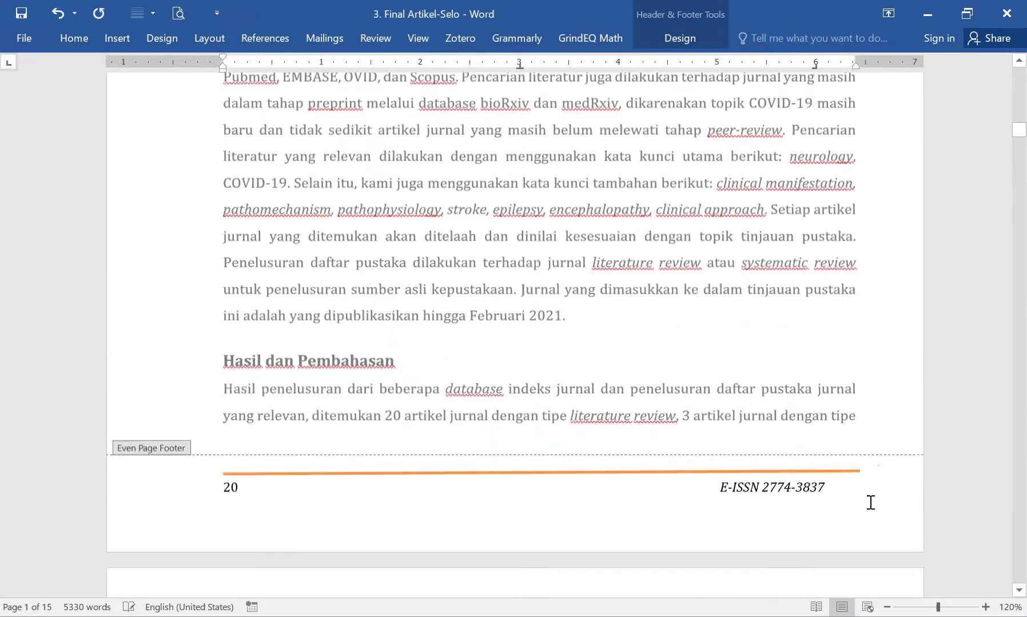
pyautogui.click(402, 346)
pyautogui.hotkey('shift', 'Home')
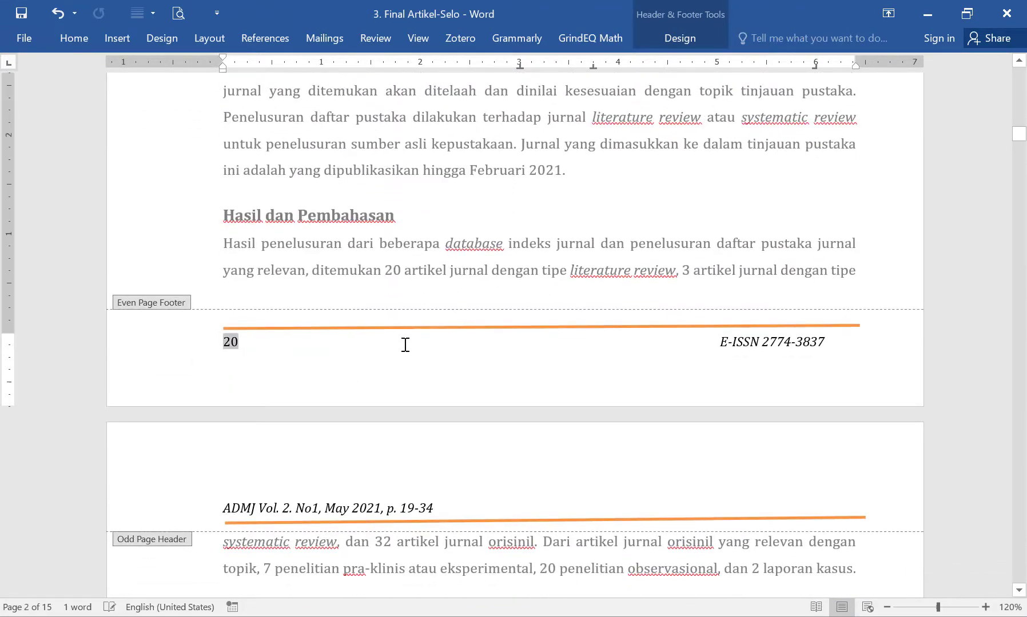
pyautogui.scroll(-15, 601, 363)
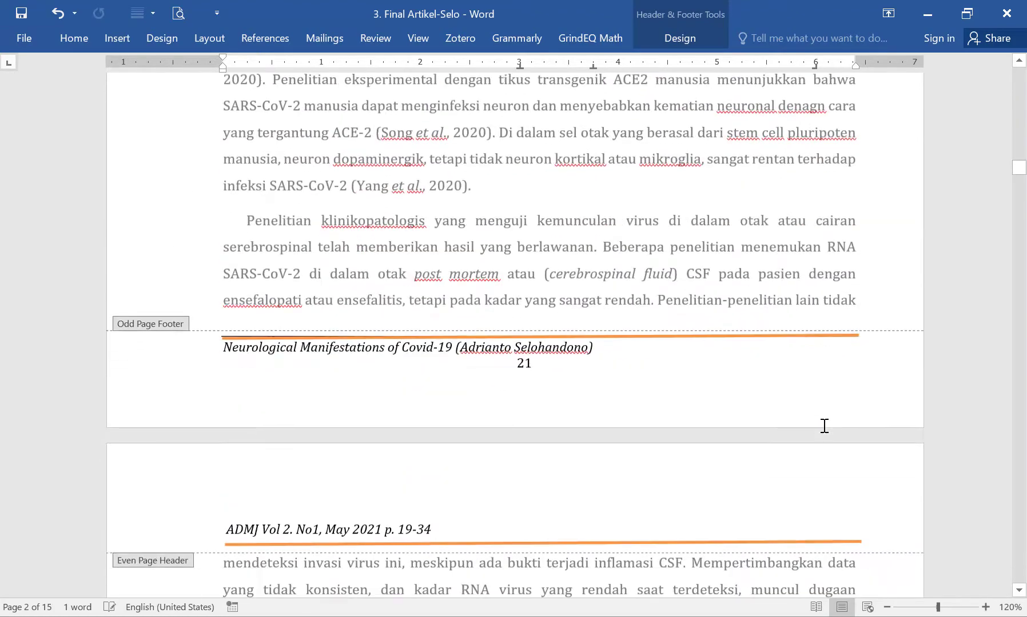
pyautogui.click(649, 371)
pyautogui.hotkey('shift', 'Home')
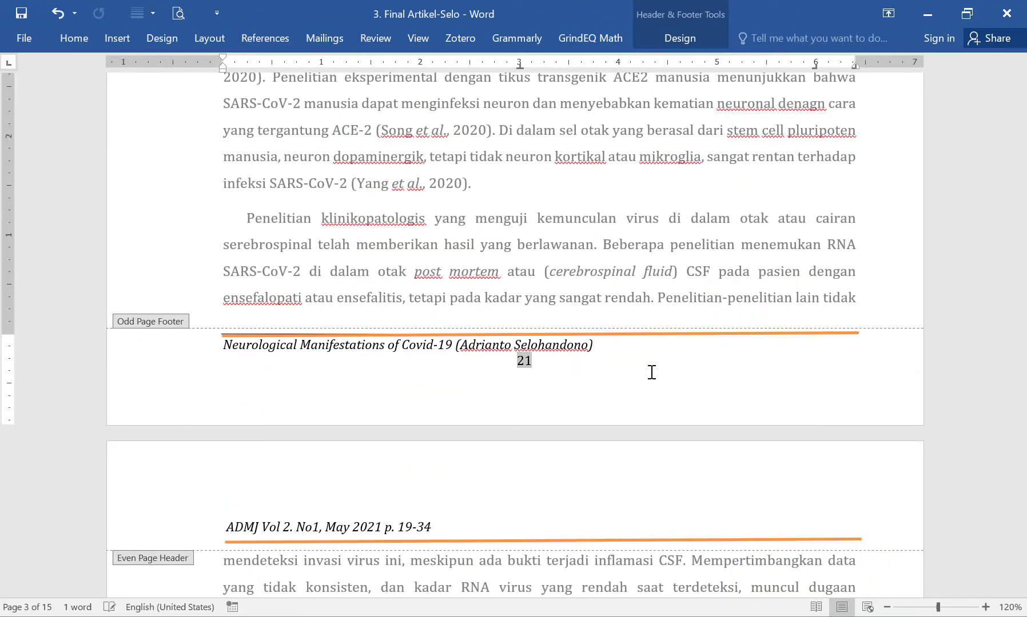
pyautogui.press('Left')
pyautogui.hotkey('ctrl', 'r')
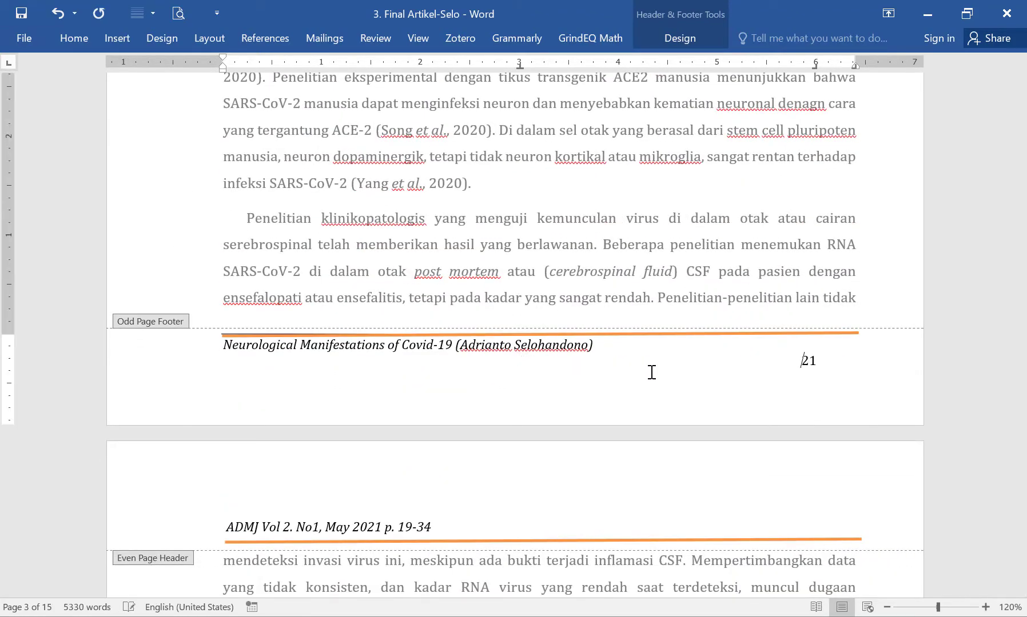
# - Check the page numbers and their placement in the footers of the COVID-19 article's fourth and fifth pages
pyautogui.scroll(-15, 651, 372)
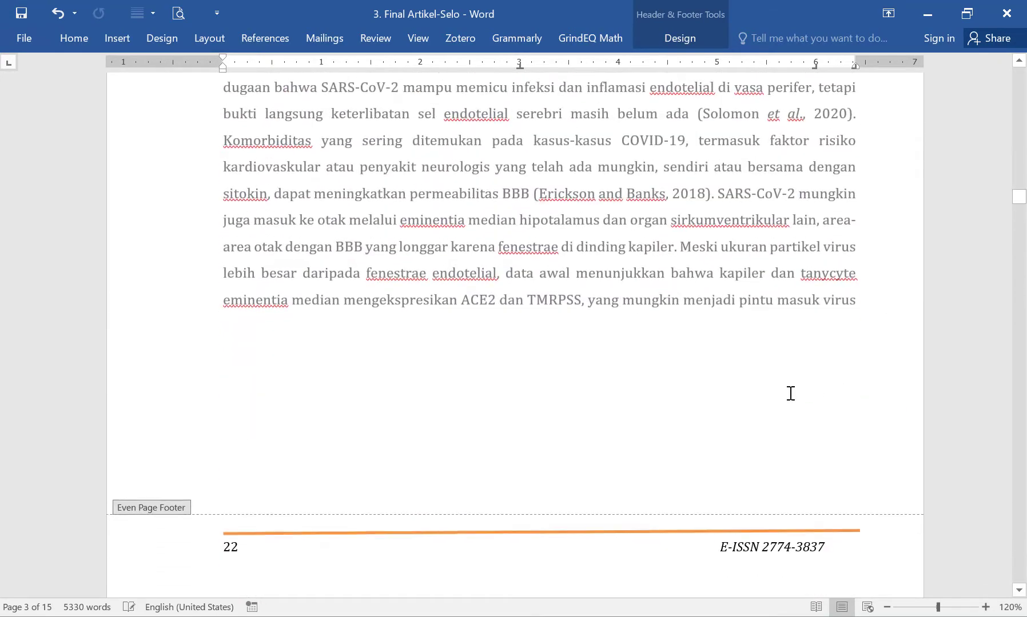
pyautogui.click(237, 253)
pyautogui.hotkey('shift', 'Home')
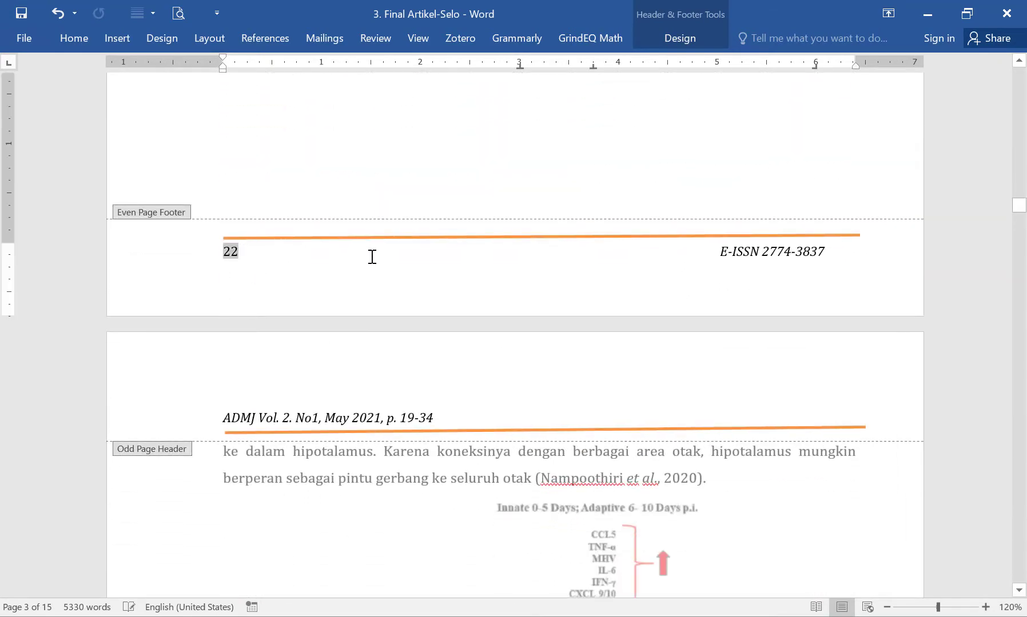
pyautogui.scroll(-12, 586, 290)
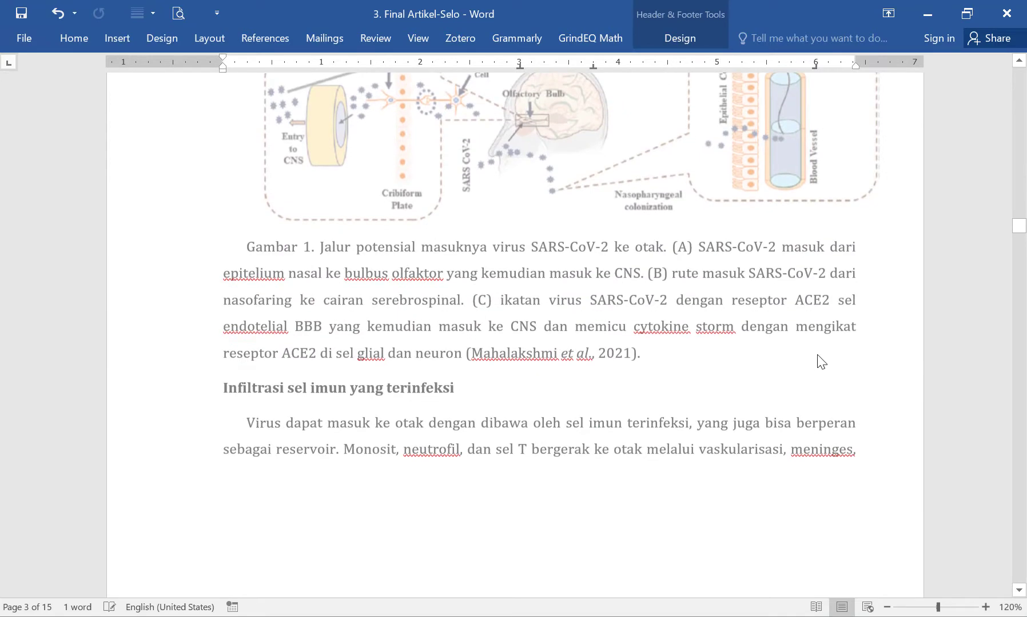
pyautogui.scroll(-3, 819, 355)
pyautogui.click(846, 208)
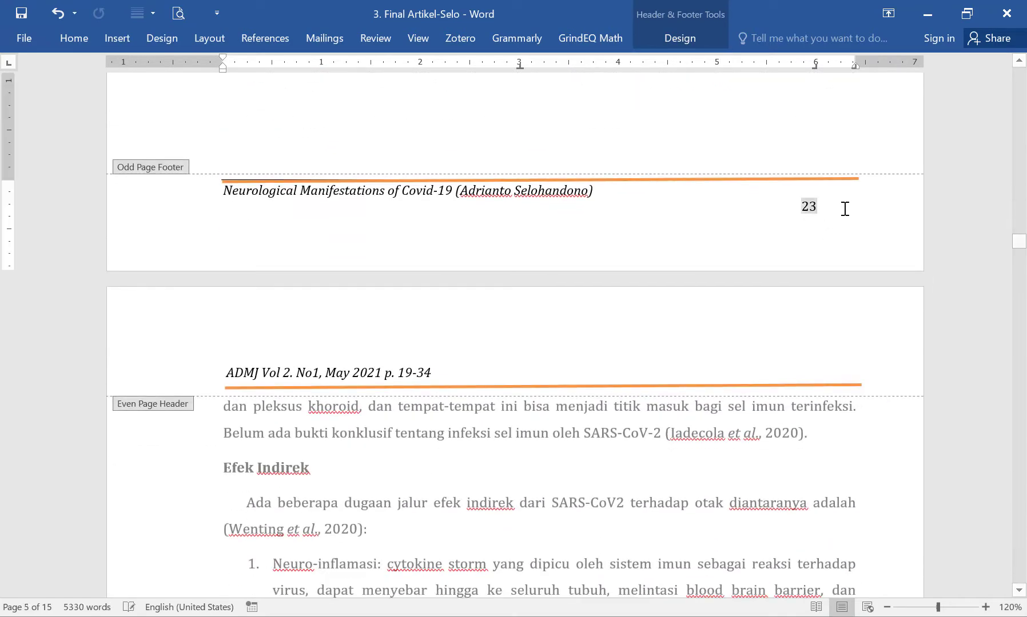
pyautogui.hotkey('shift', 'Home')
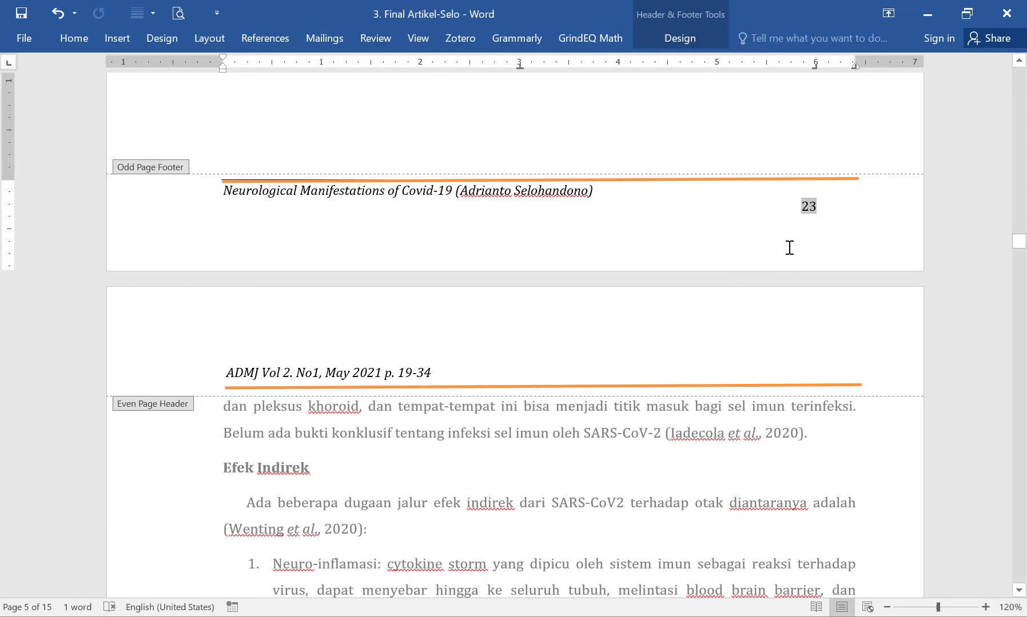
pyautogui.scroll(3, 789, 248)
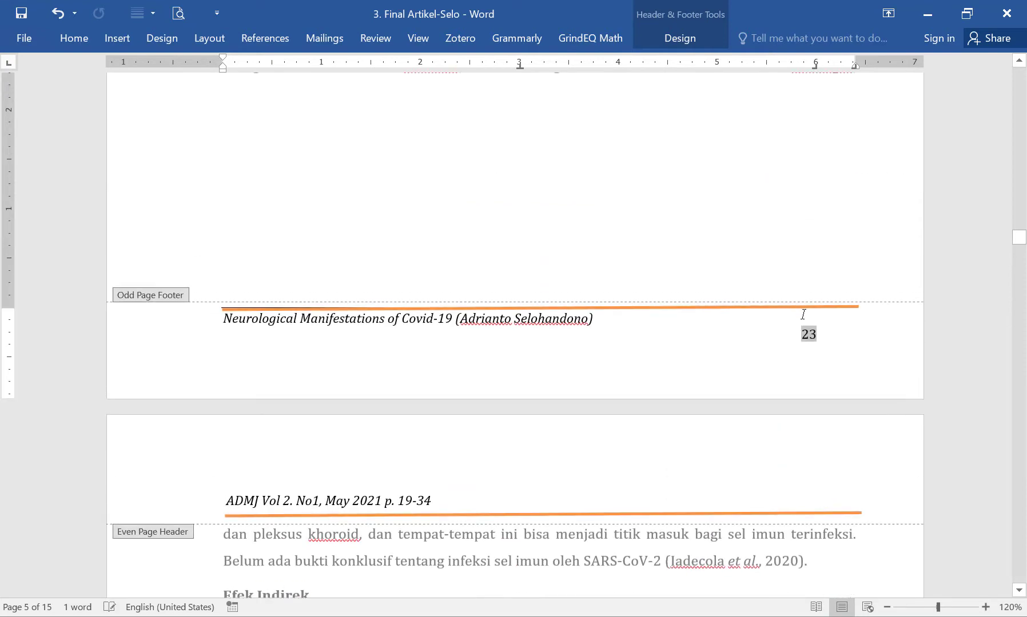
pyautogui.doubleClick(760, 214)
pyautogui.doubleClick(724, 416)
pyautogui.scroll(-3, 719, 410)
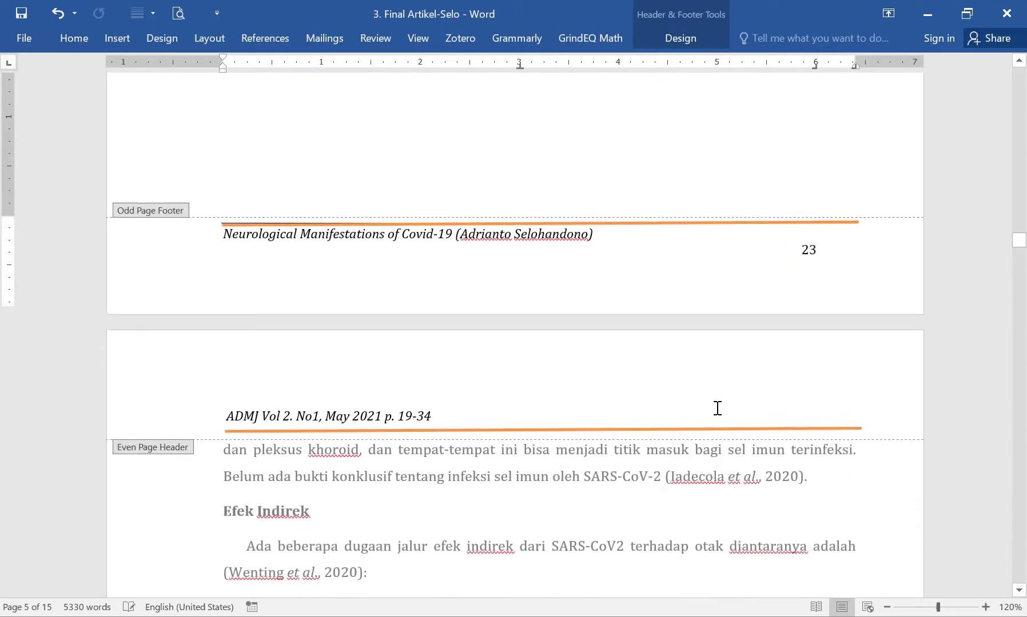
# - Change the page range in the COVID-19 article's first-page header to 19-33
pyautogui.moveTo(1017, 240); pyautogui.dragTo(1023, 75)
pyautogui.click(543, 196)
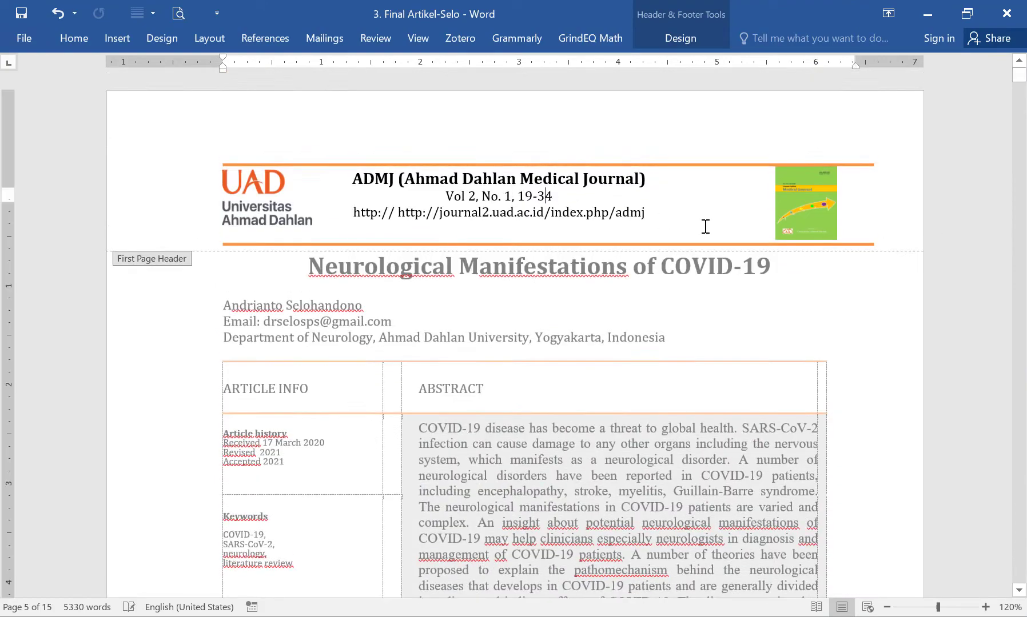
pyautogui.press('BackSpace')
pyautogui.write('3')
# - Change the page range in the even-page header to 19-33
pyautogui.scroll(-10, 633, 319)
pyautogui.scroll(10, 633, 323)
pyautogui.scroll(-10, 601, 330)
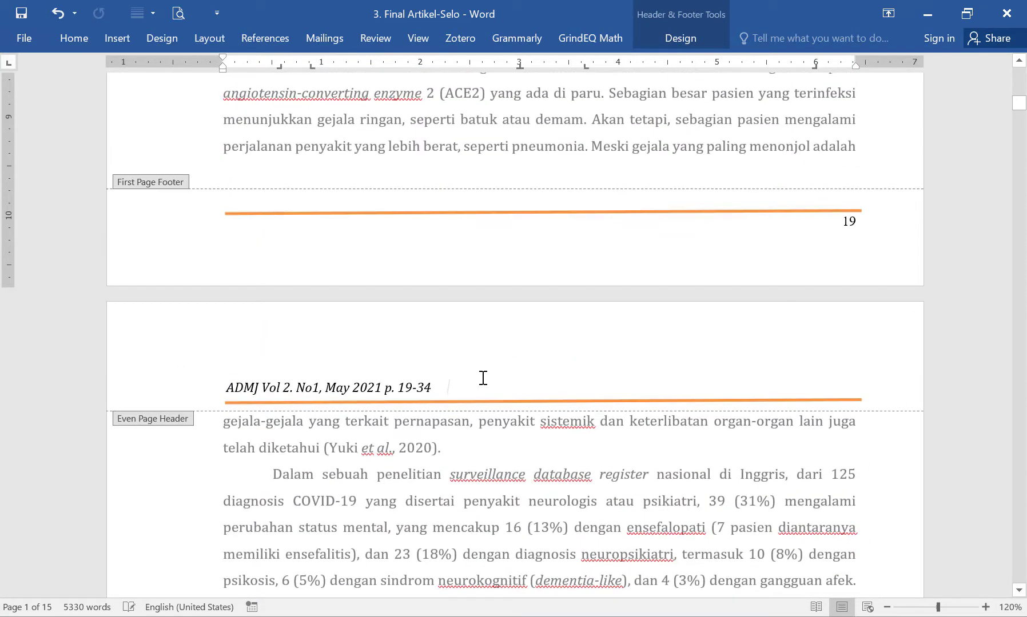
pyautogui.click(483, 378)
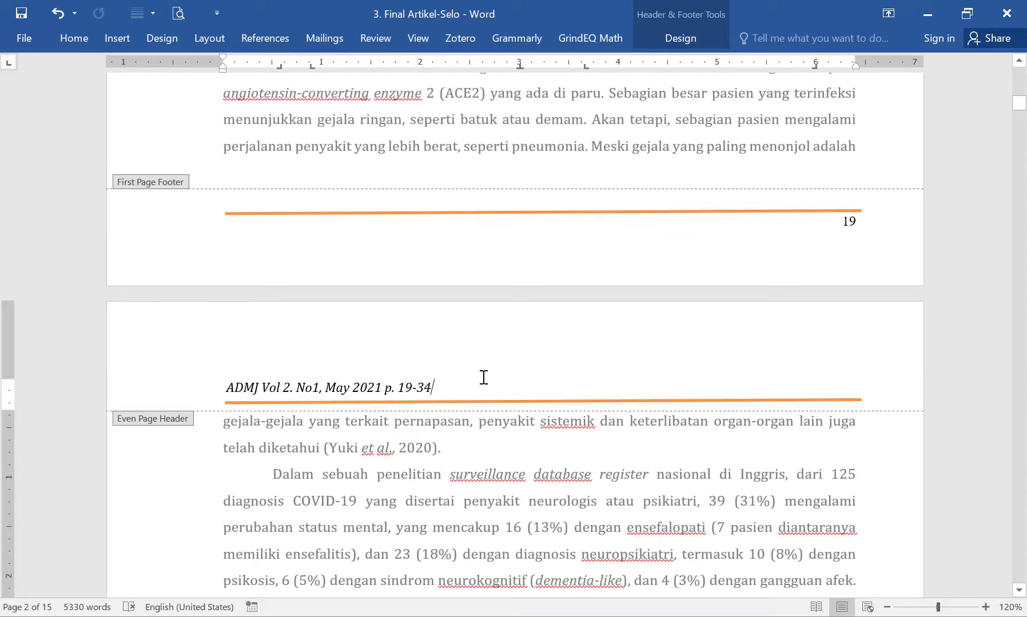
pyautogui.press('BackSpace')
pyautogui.write('3')
# - Remove the tab stop at about 6 inches from the page number line in the last page's odd-page footer
pyautogui.moveTo(1020, 89); pyautogui.dragTo(1011, 591)
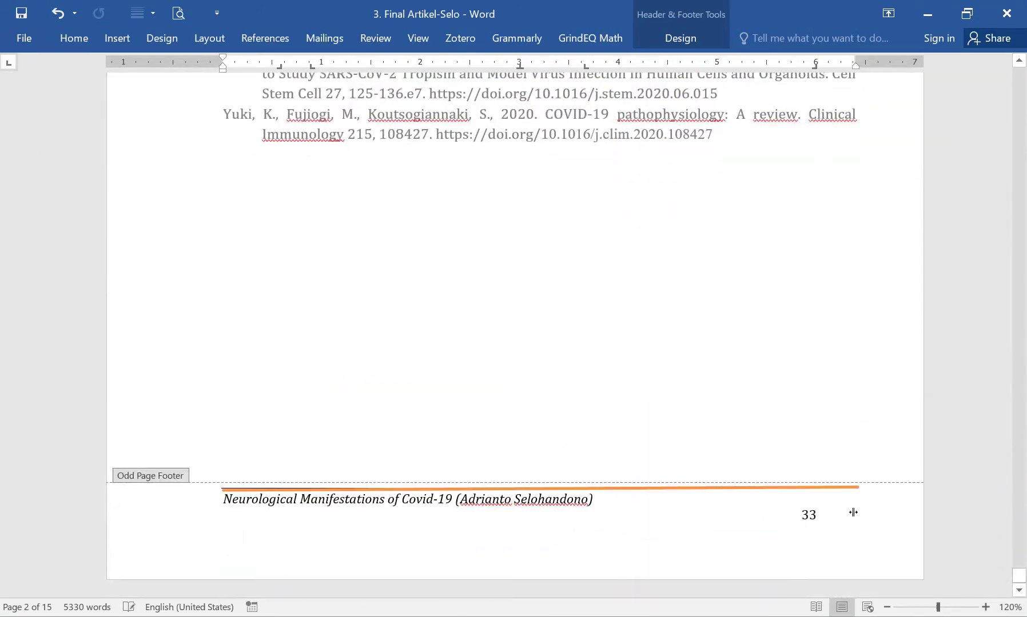
pyautogui.scroll(5, 869, 486)
pyautogui.scroll(-5, 871, 485)
pyautogui.click(804, 519)
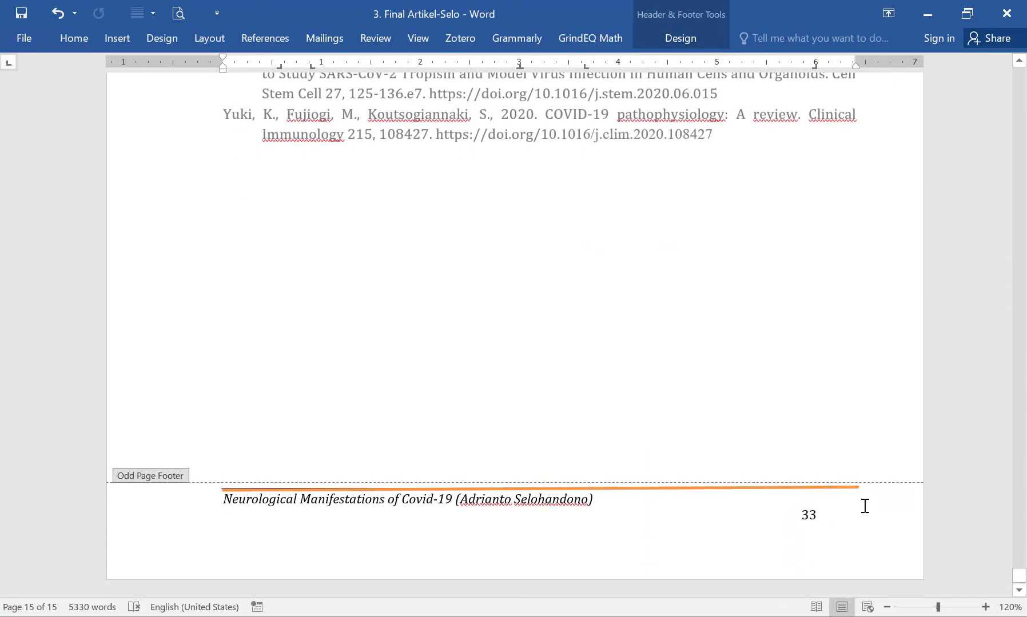
pyautogui.moveTo(815, 65)
pyautogui.mouseDown()
pyautogui.moveTo(825, 71)
pyautogui.moveTo(332, 220)
pyautogui.mouseUp()
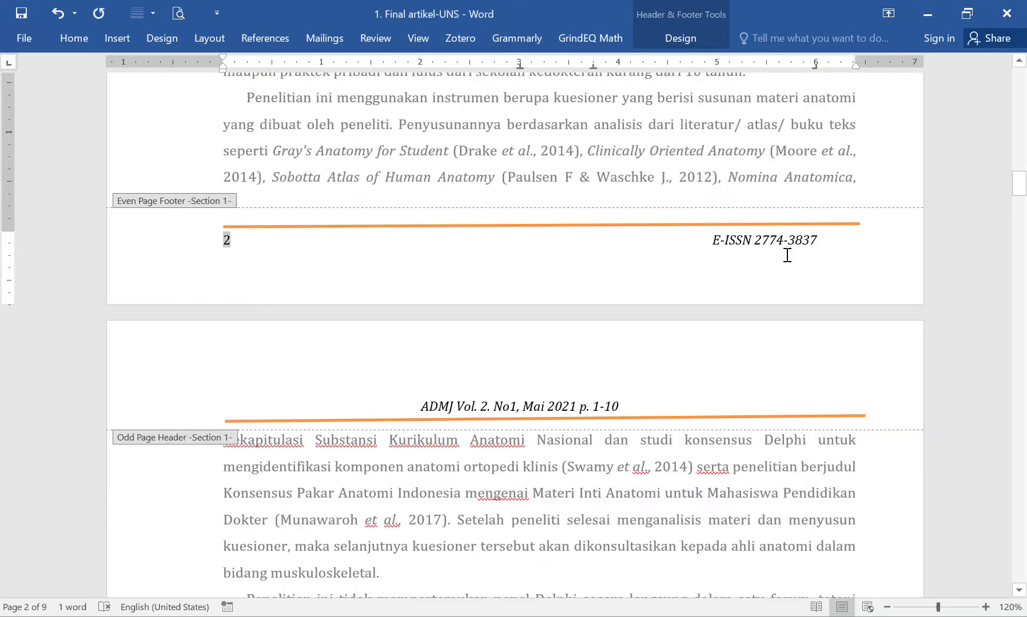
# - Check the number's position in the anatomy article's odd-page footer and set a matching tab stop at about 6 inches in the COVID-19 article's footer
pyautogui.scroll(-15, 787, 255)
pyautogui.scroll(4, 764, 286)
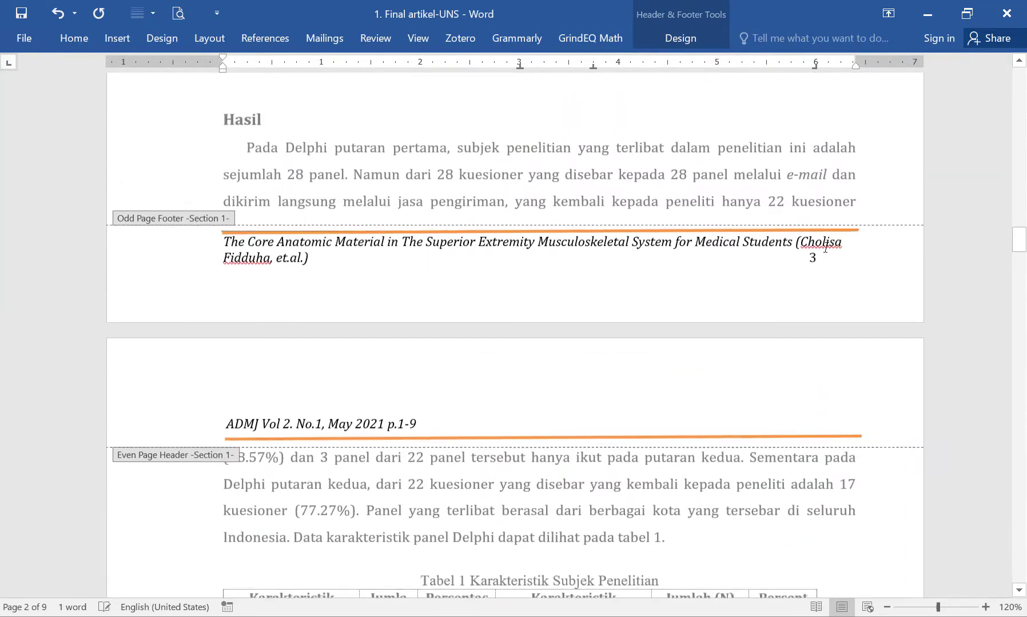
pyautogui.click(825, 250)
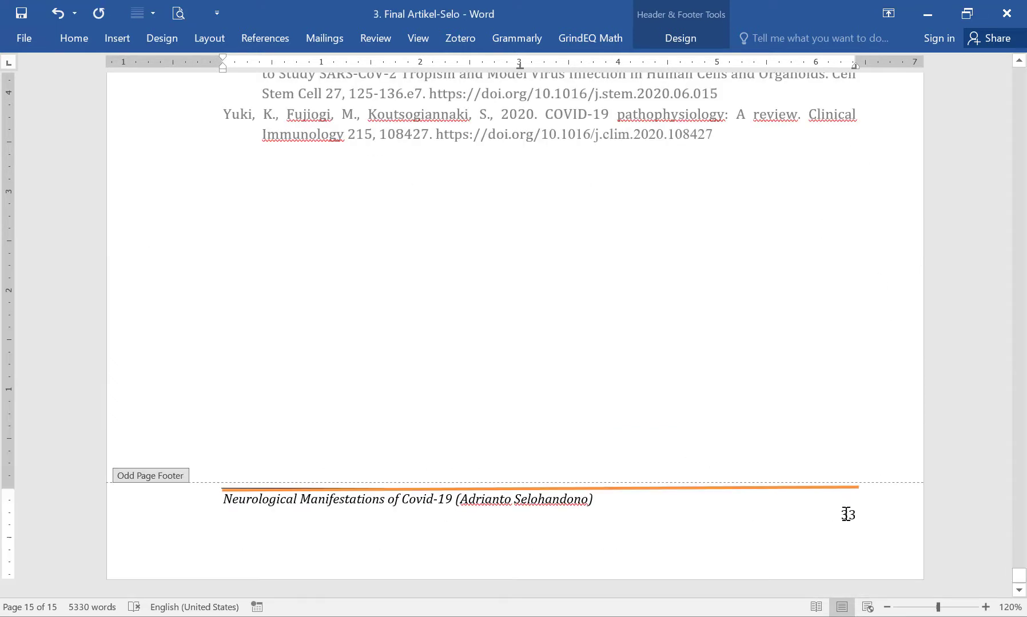
pyautogui.click(815, 67)
pyautogui.scroll(15, 881, 401)
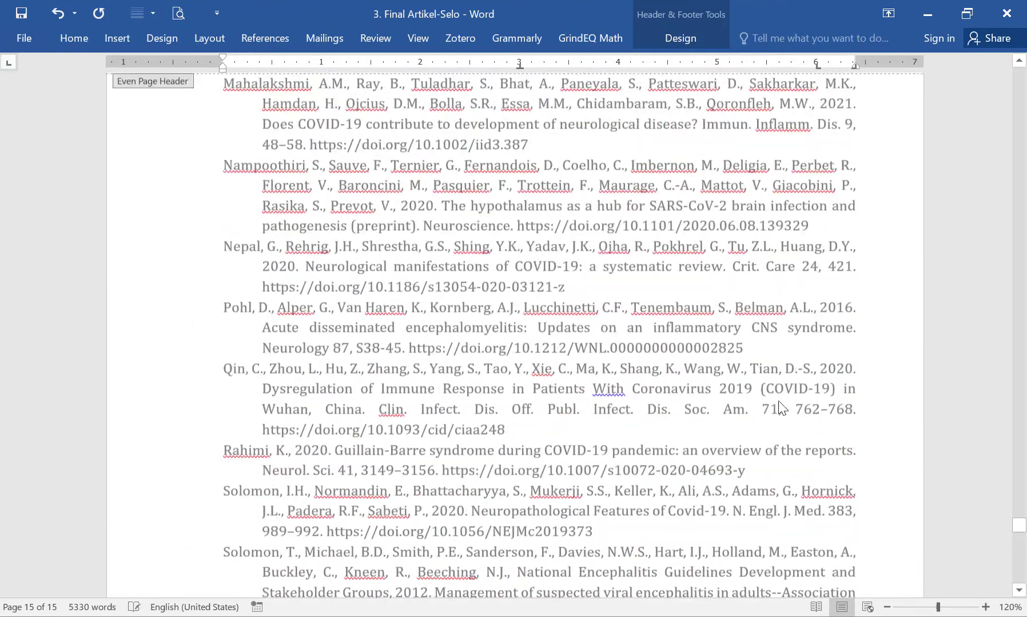
pyautogui.scroll(8, 782, 407)
pyautogui.click(824, 413)
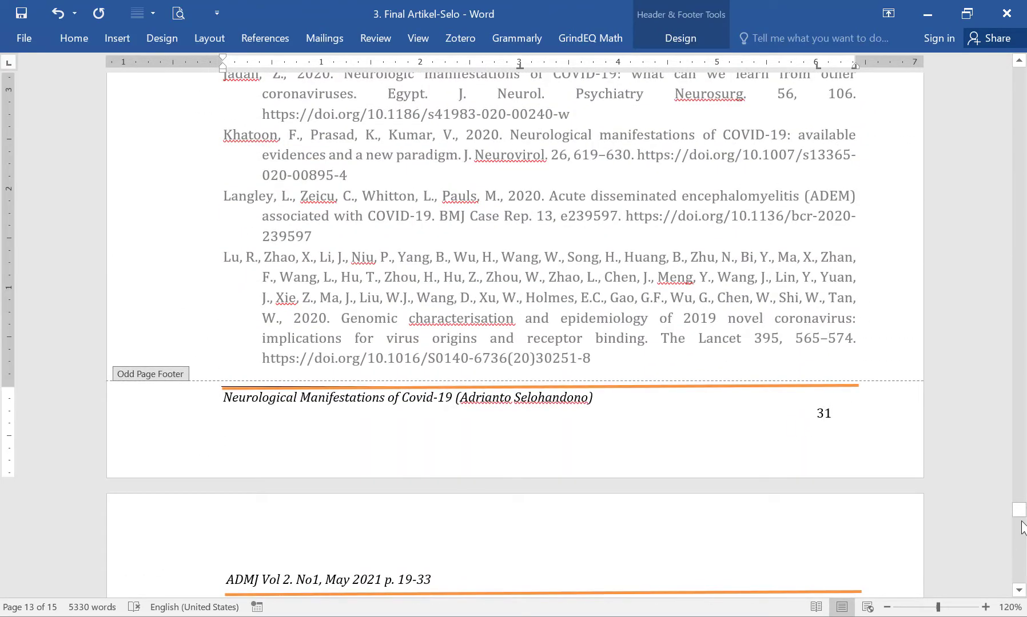
# - Insert a comma after May 2021 in the COVID-19 article's even-page header
pyautogui.moveTo(1022, 521); pyautogui.dragTo(1022, 416)
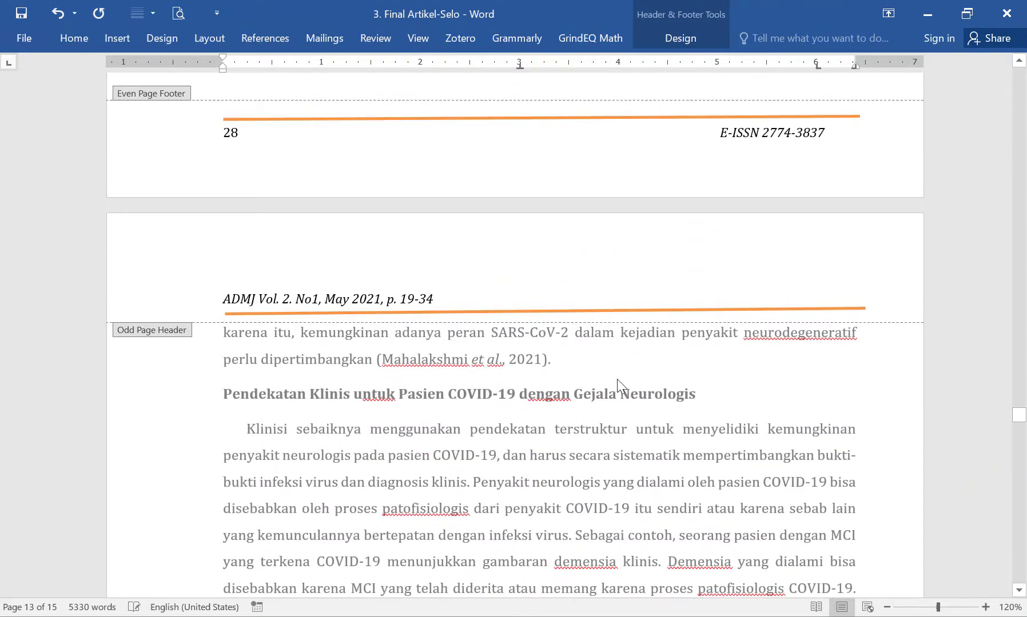
pyautogui.scroll(-10, 435, 371)
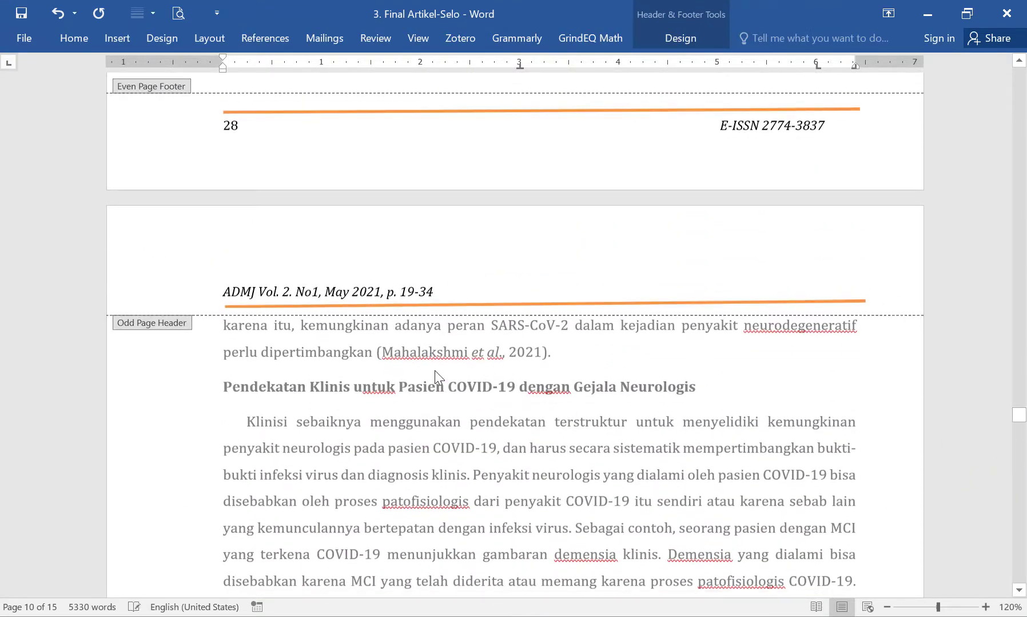
pyautogui.scroll(1, 398, 324)
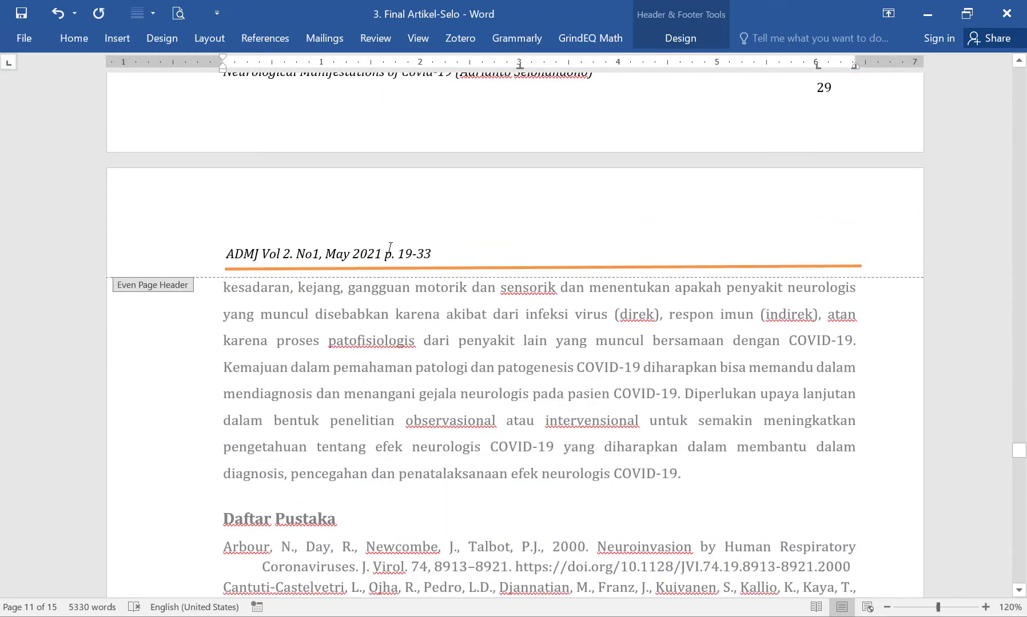
pyautogui.click(386, 254)
pyautogui.write(', ')
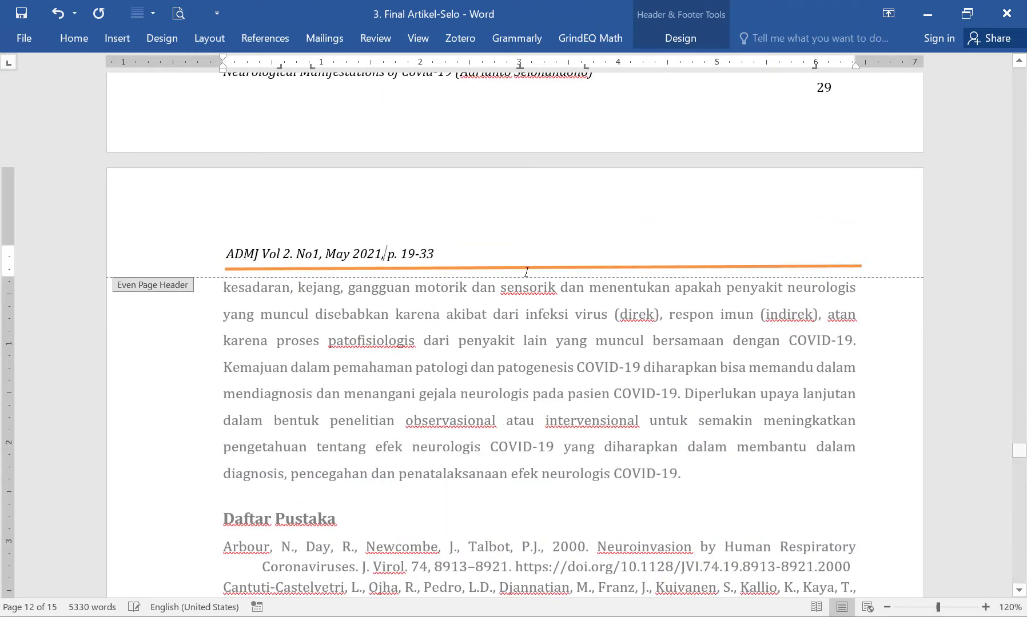
pyautogui.write('p')
# - Check the page range in the COVID-19 article's first-page header and switch to the anatomy article, 1. Final artikel-UNS
pyautogui.moveTo(1019, 452); pyautogui.dragTo(1022, 37)
pyautogui.click(523, 199)
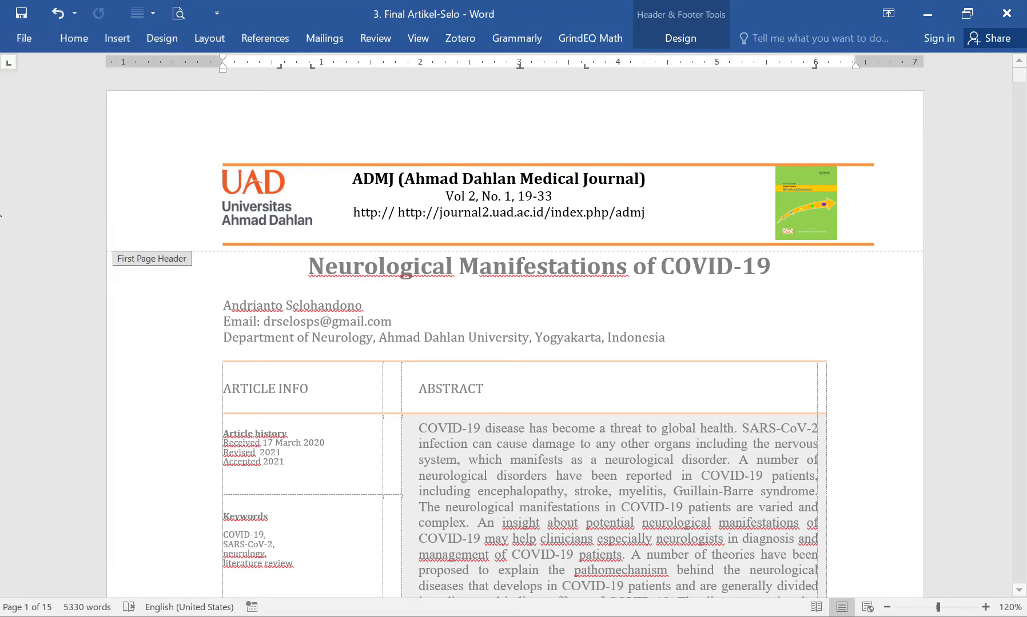
pyautogui.moveTo(1, 189)
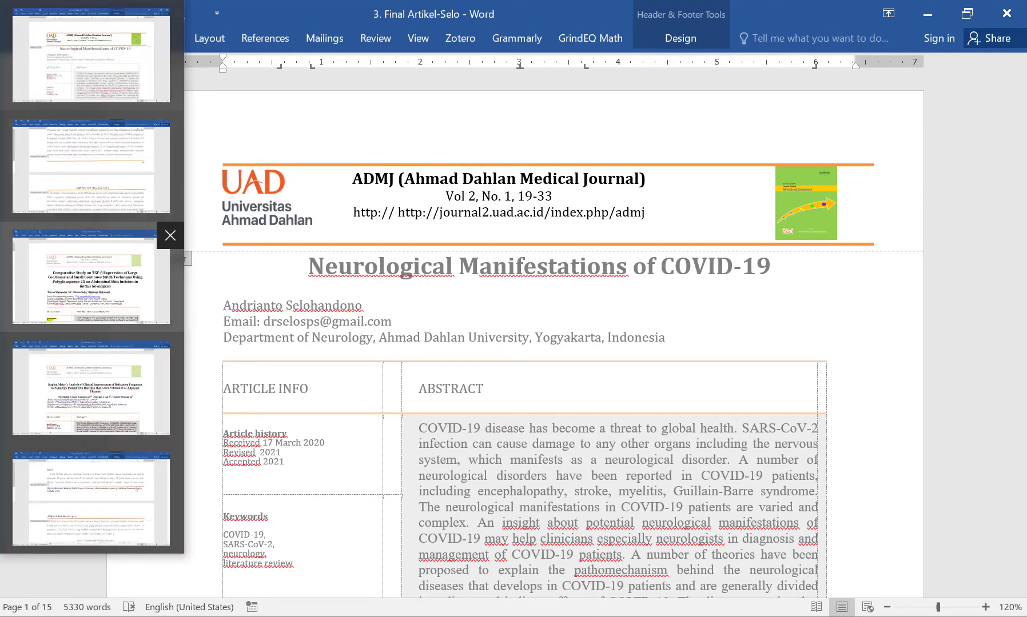
pyautogui.click(63, 497)
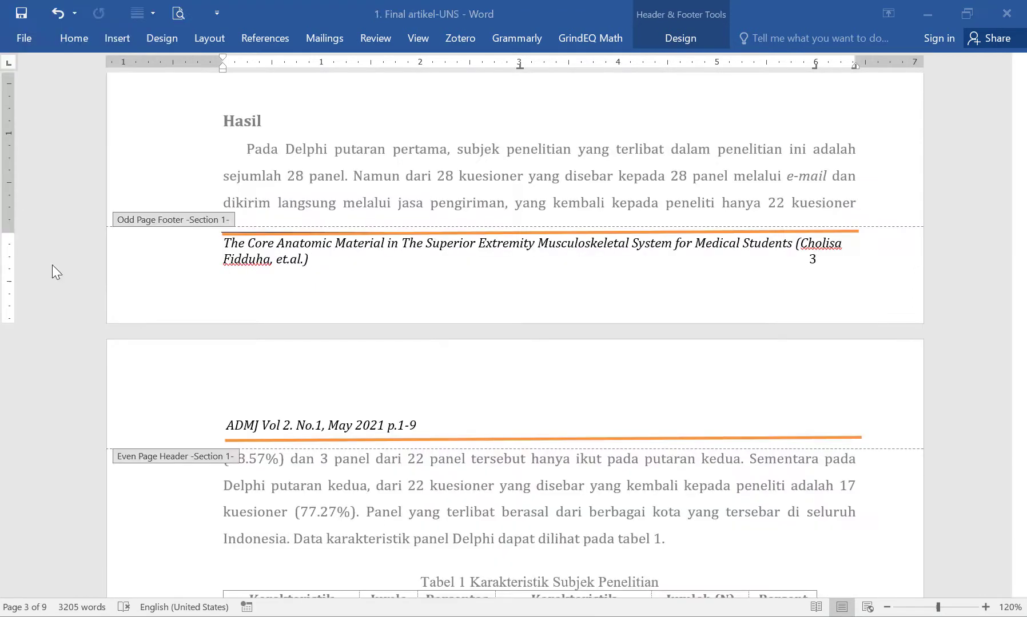
# - Insert a comma after May 2021 in the anatomy article's even-page header
pyautogui.scroll(1, 693, 319)
pyautogui.scroll(5, 693, 318)
pyautogui.moveTo(1020, 223); pyautogui.dragTo(1020, 77)
pyautogui.scroll(-15, 593, 355)
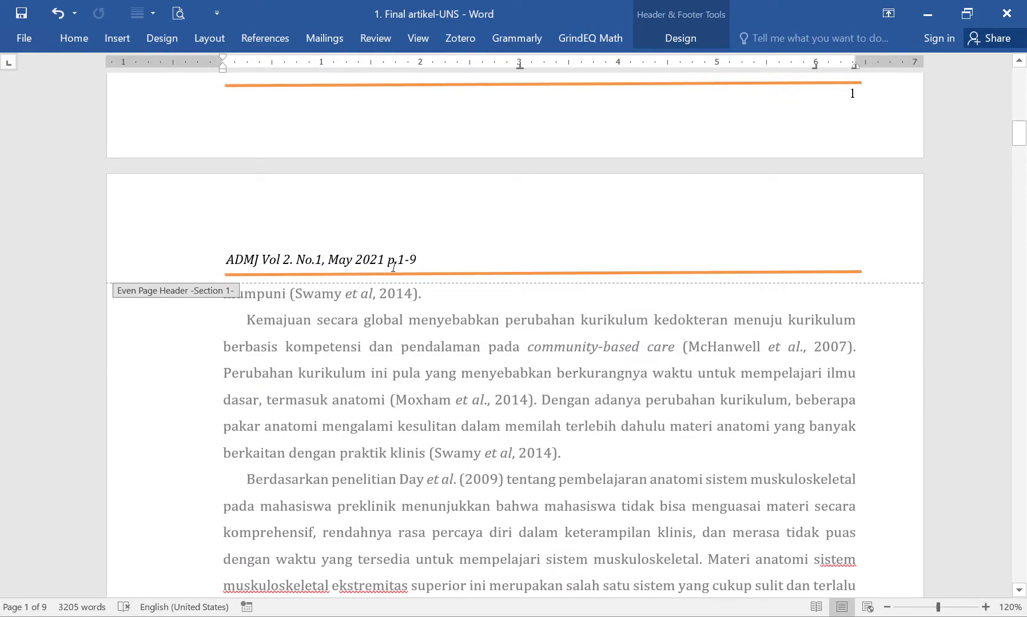
pyautogui.click(386, 265)
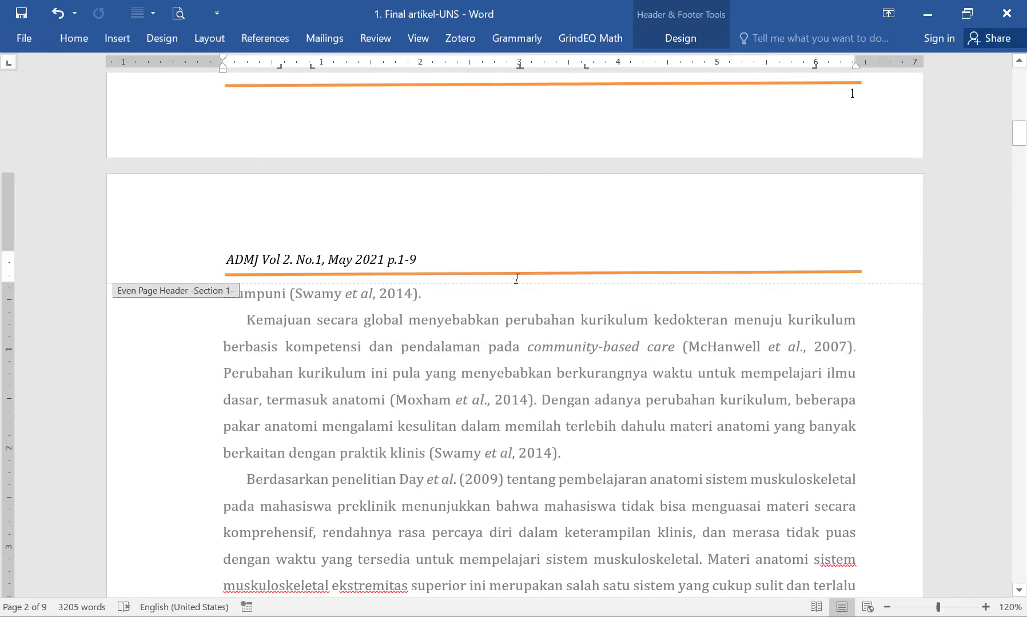
# - Examine the anatomy article's odd-page header, then the header wording and alignment in the 2021_UAD Template Journal ADMJ document in the browser
pyautogui.scroll(-15, 573, 353)
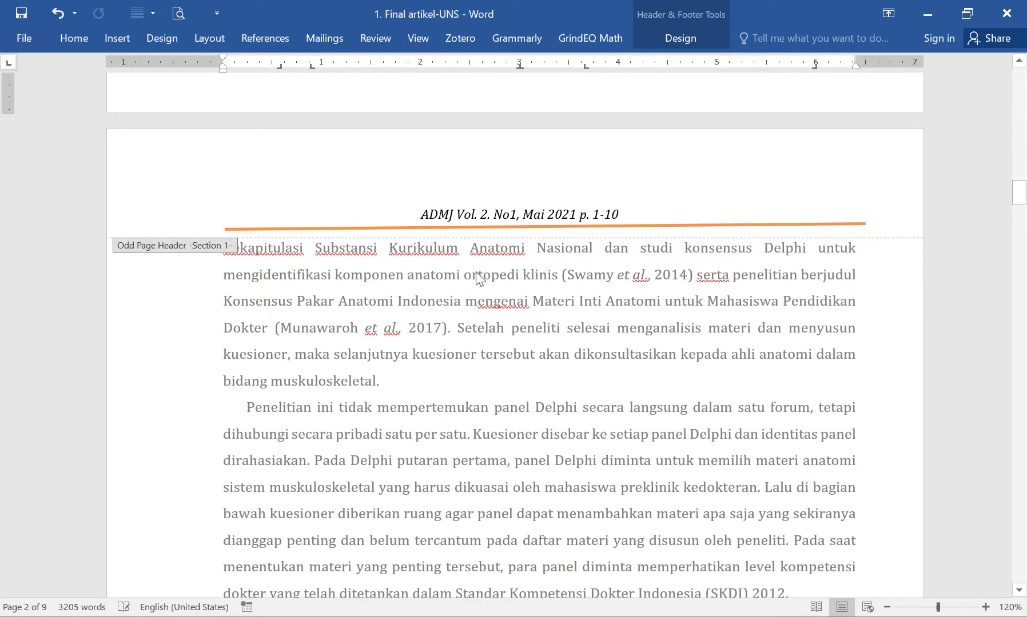
pyautogui.click(579, 211)
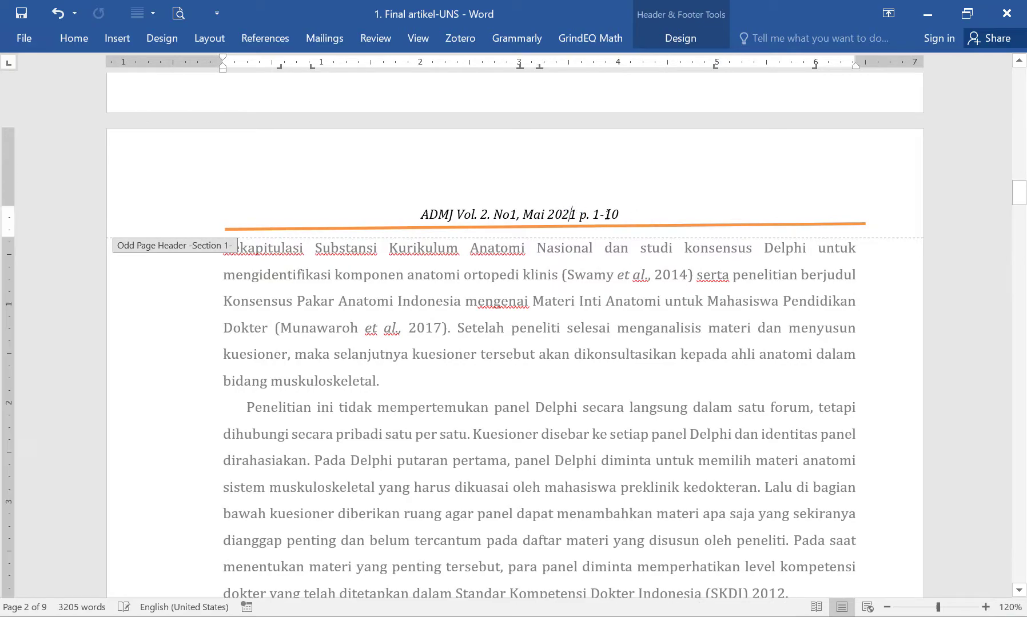
pyautogui.hotkey('alt', 'Tab')
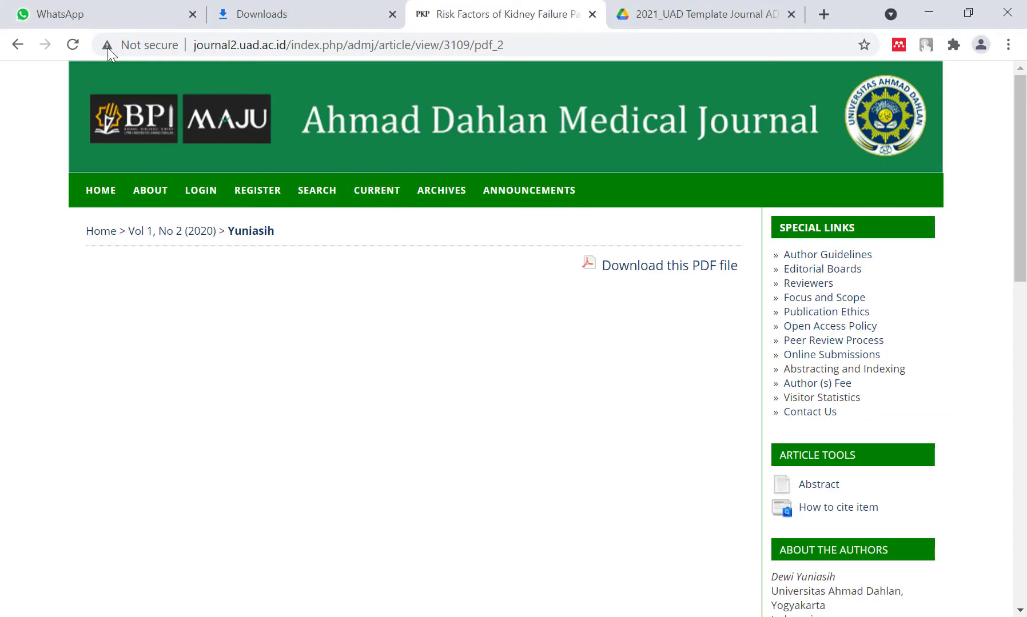
pyautogui.click(73, 44)
pyautogui.click(686, 14)
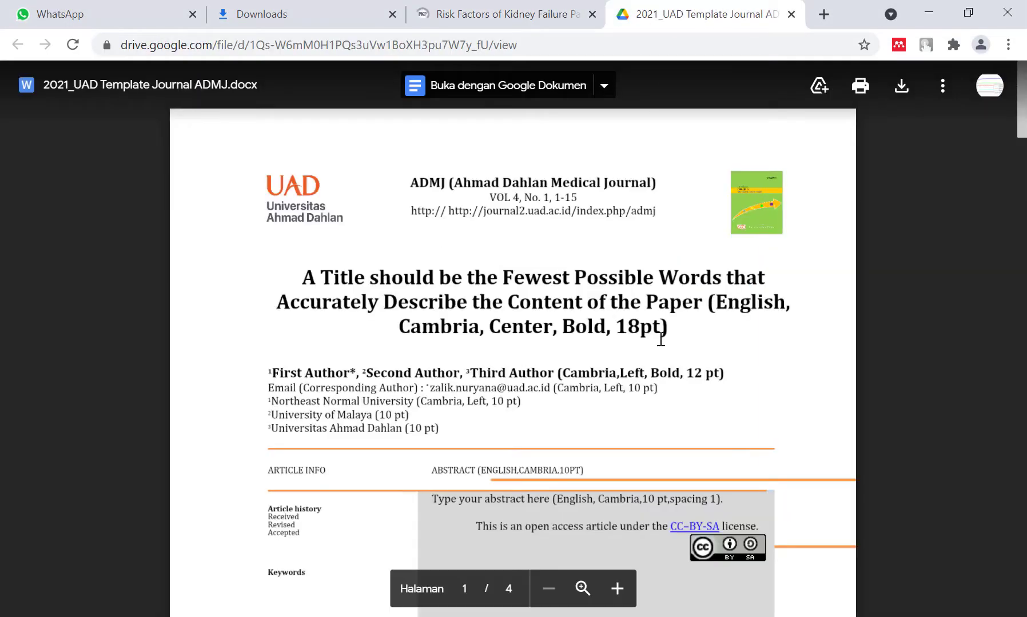
pyautogui.scroll(-20, 661, 299)
pyautogui.scroll(5, 460, 261)
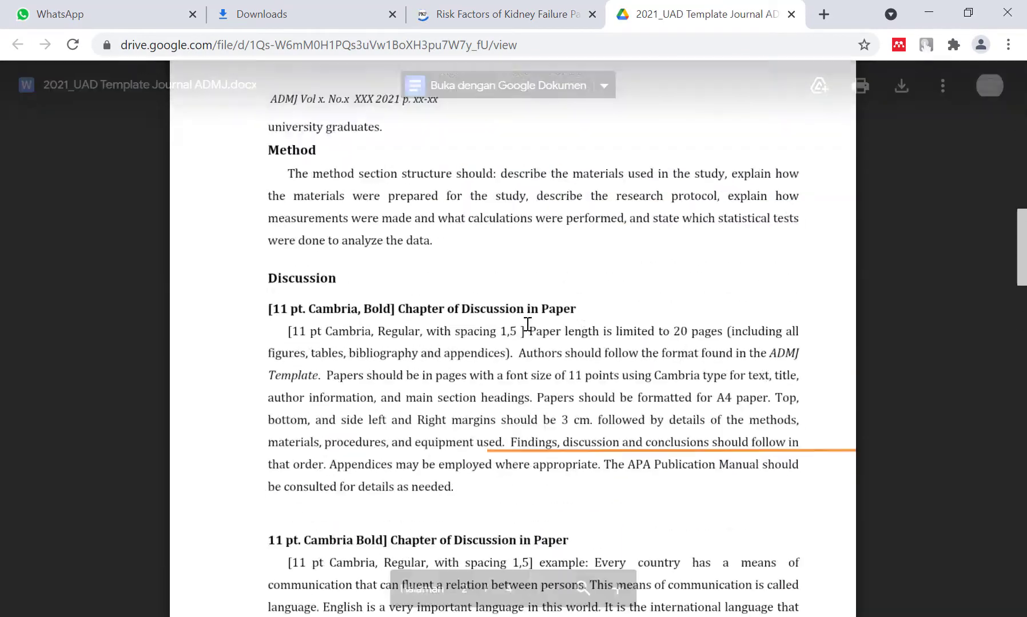
pyautogui.scroll(-15, 406, 255)
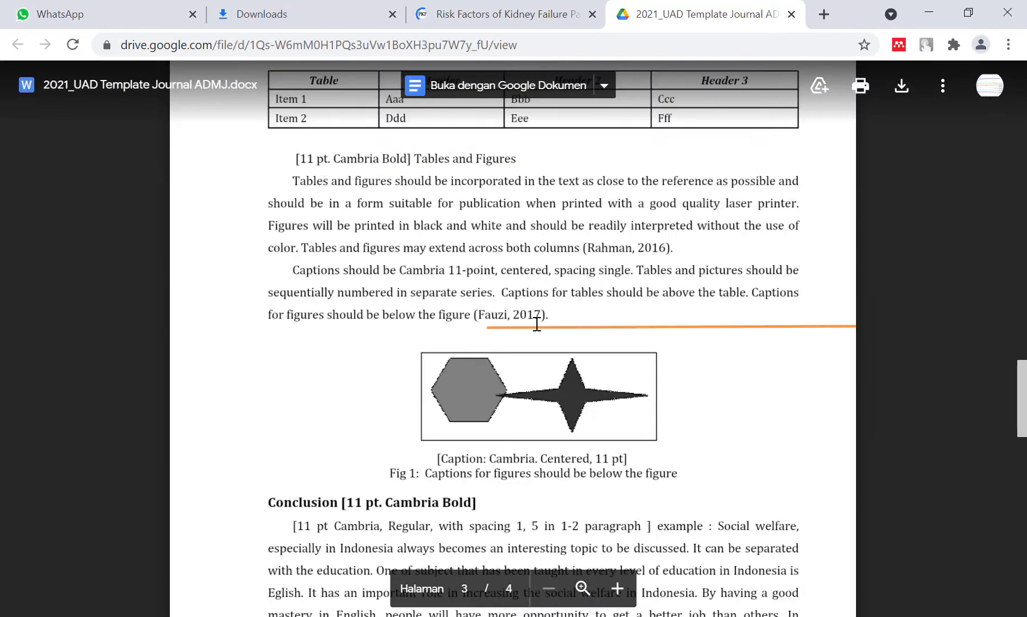
pyautogui.scroll(6, 538, 321)
pyautogui.scroll(-15, 429, 318)
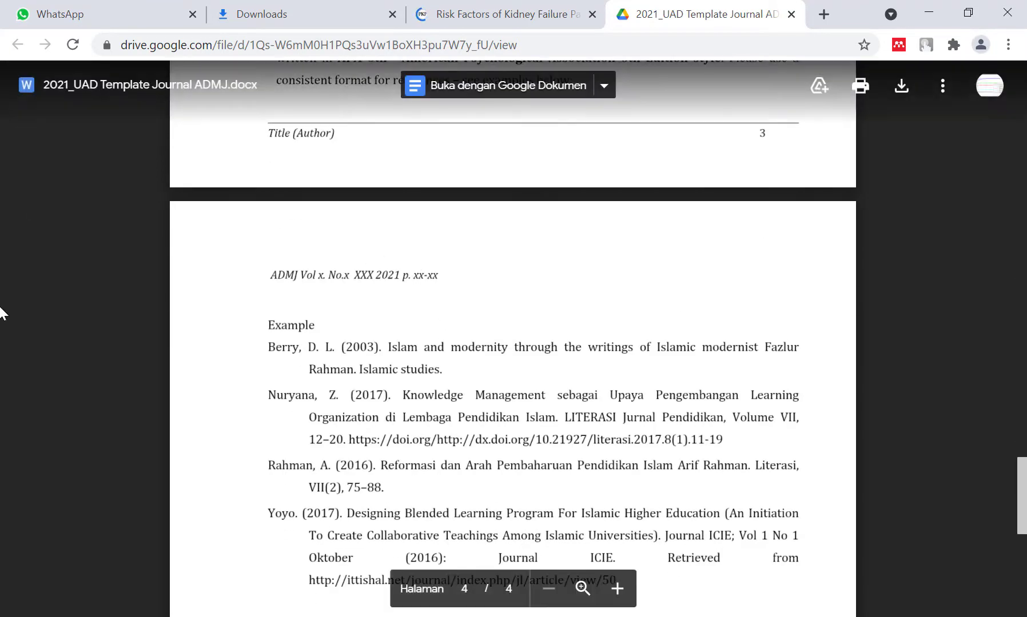
# - Return to the anatomy article in Word and delete the comma after May 2021 in its even-page header
pyautogui.hotkey('alt', 'Tab')
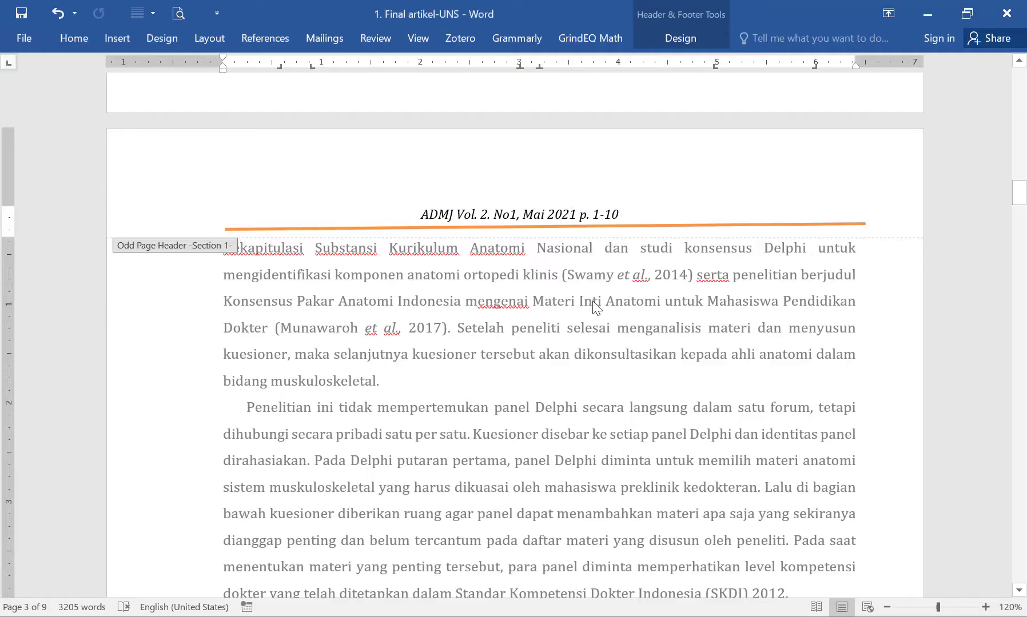
pyautogui.scroll(20, 595, 308)
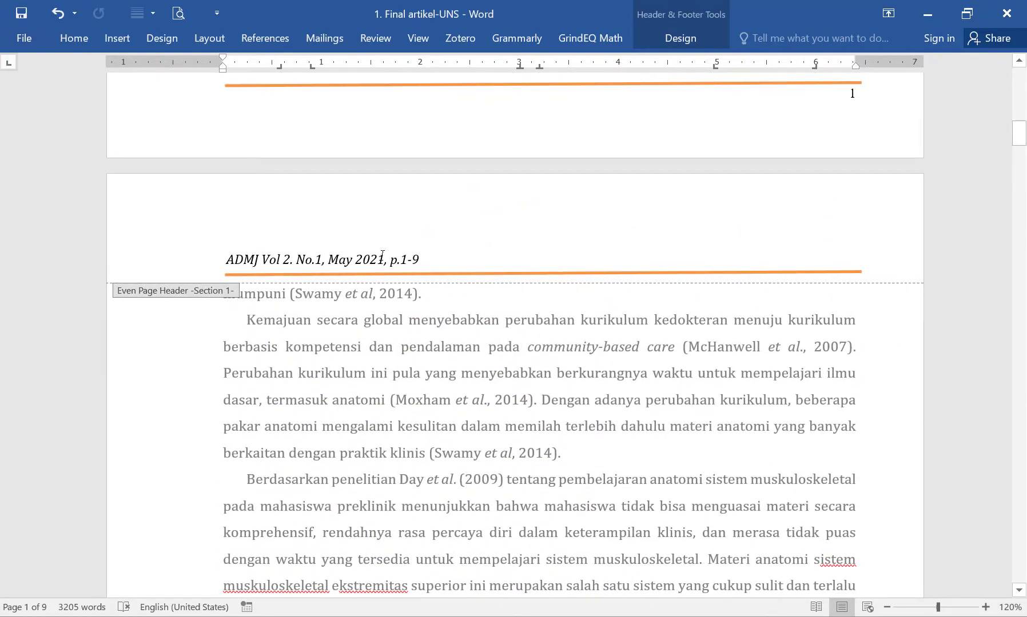
pyautogui.click(382, 256)
pyautogui.press('BackSpace')
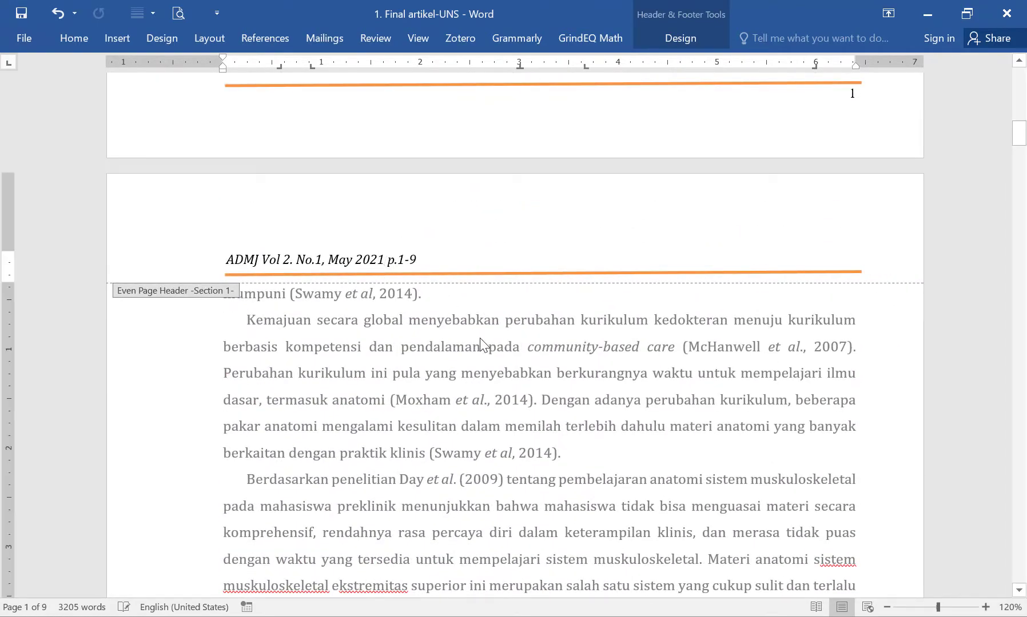
# - Compare the anatomy article's even- and odd-page headers with those on pages 2 and 3 of the ADMJ template in the browser
pyautogui.scroll(-15, 484, 346)
pyautogui.scroll(-2, 557, 373)
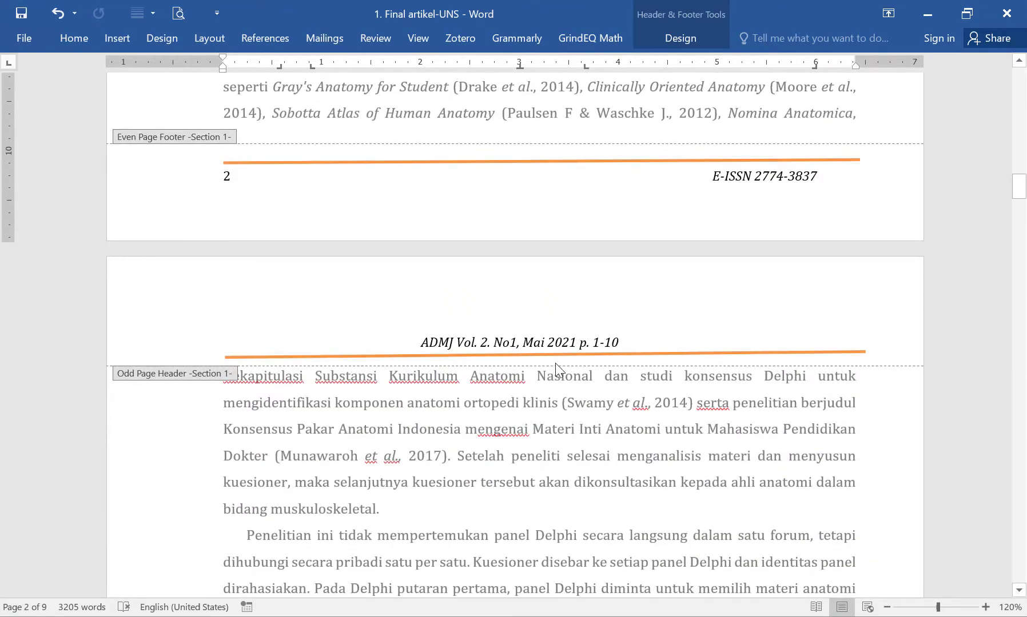
pyautogui.scroll(-16, 555, 364)
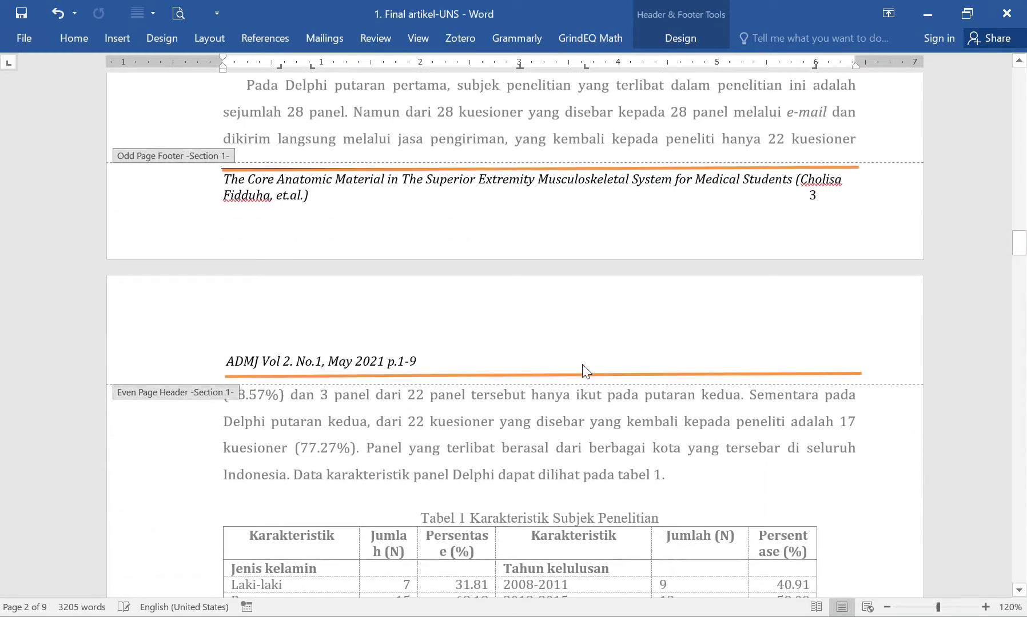
pyautogui.scroll(16, 582, 371)
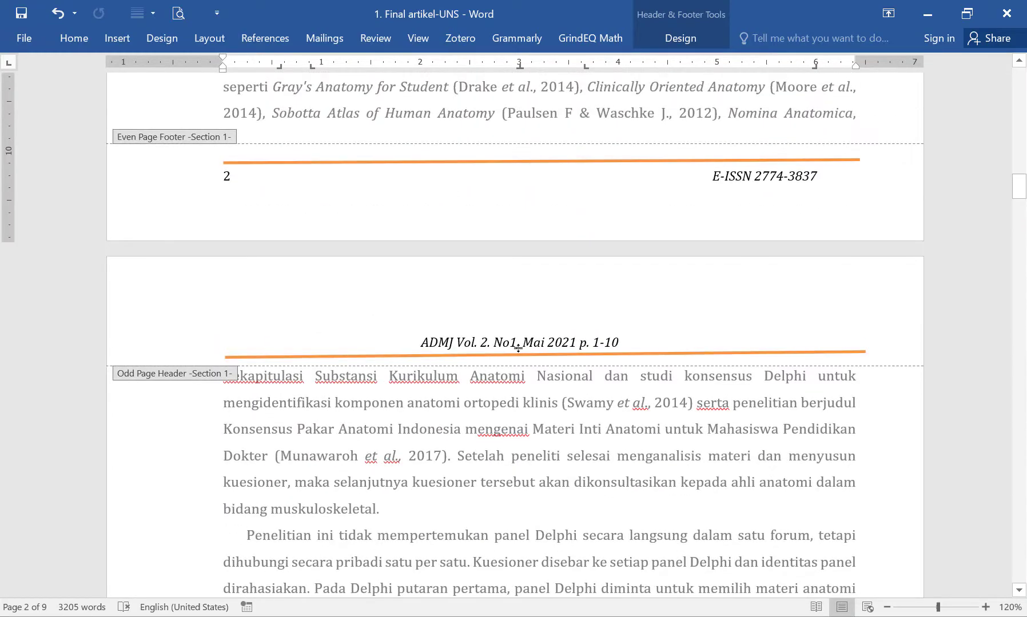
pyautogui.scroll(-16, 517, 347)
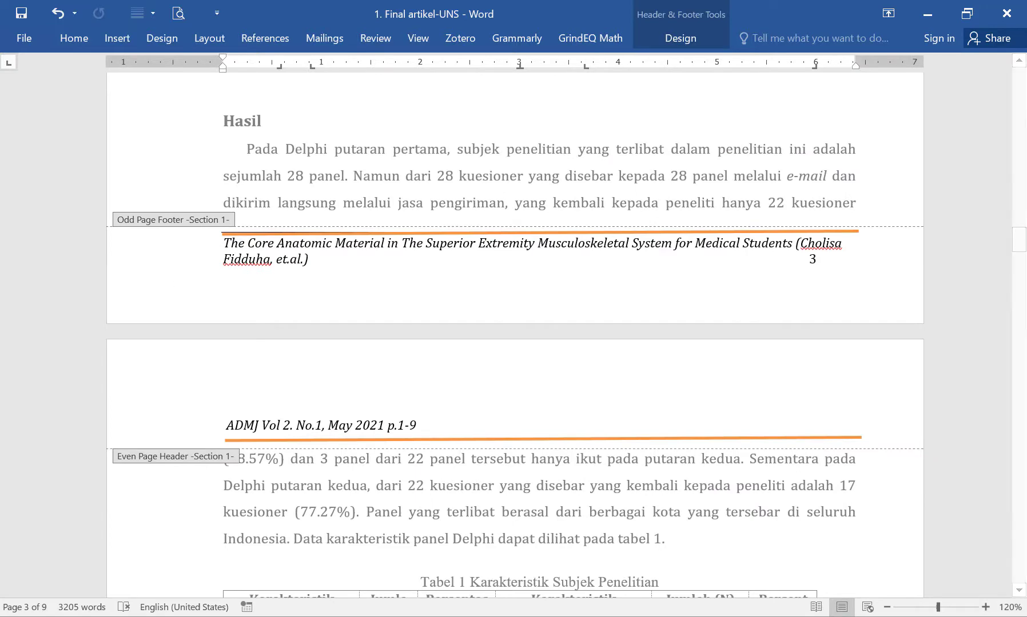
pyautogui.hotkey('alt', 'Tab')
pyautogui.scroll(20, 726, 392)
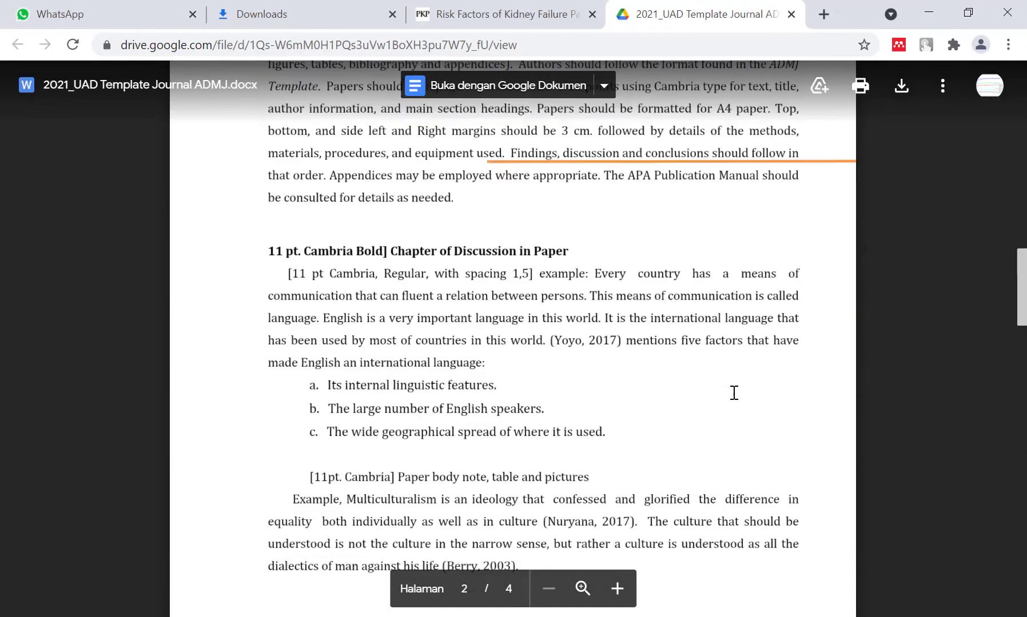
pyautogui.scroll(-20, 445, 413)
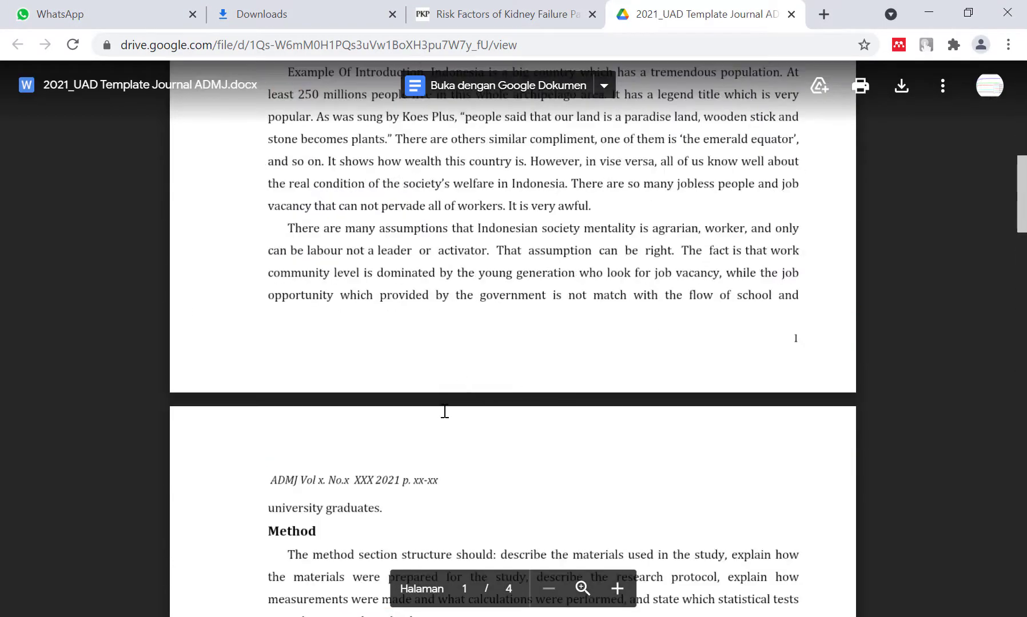
pyautogui.scroll(1, 434, 303)
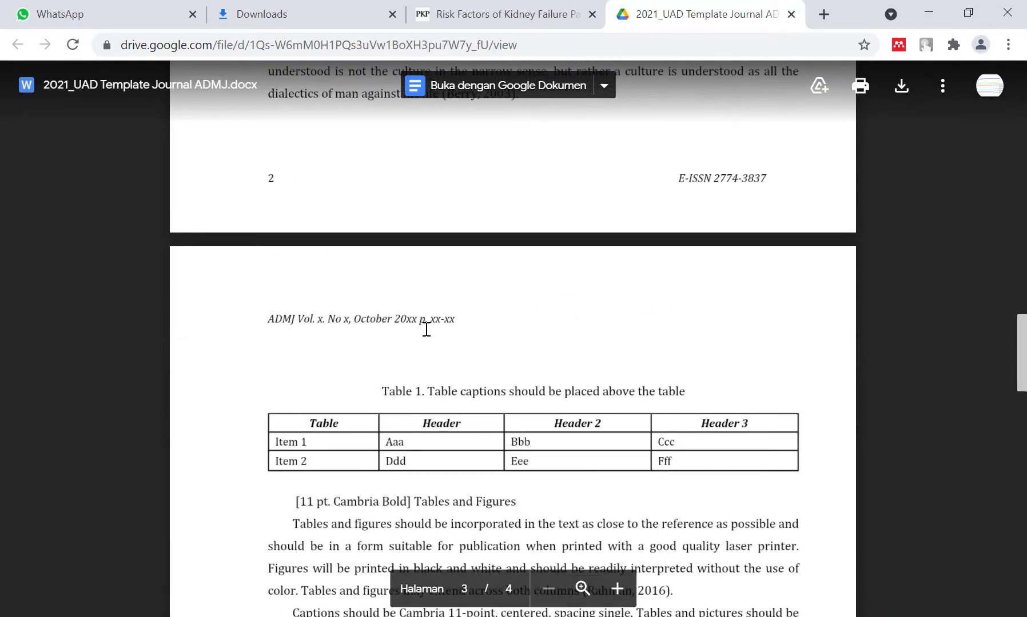
# - Return to Word and try to left-align the anatomy article's odd-page header text
pyautogui.hotkey('alt', 'Tab')
pyautogui.scroll(15, 488, 321)
pyautogui.scroll(5, 457, 354)
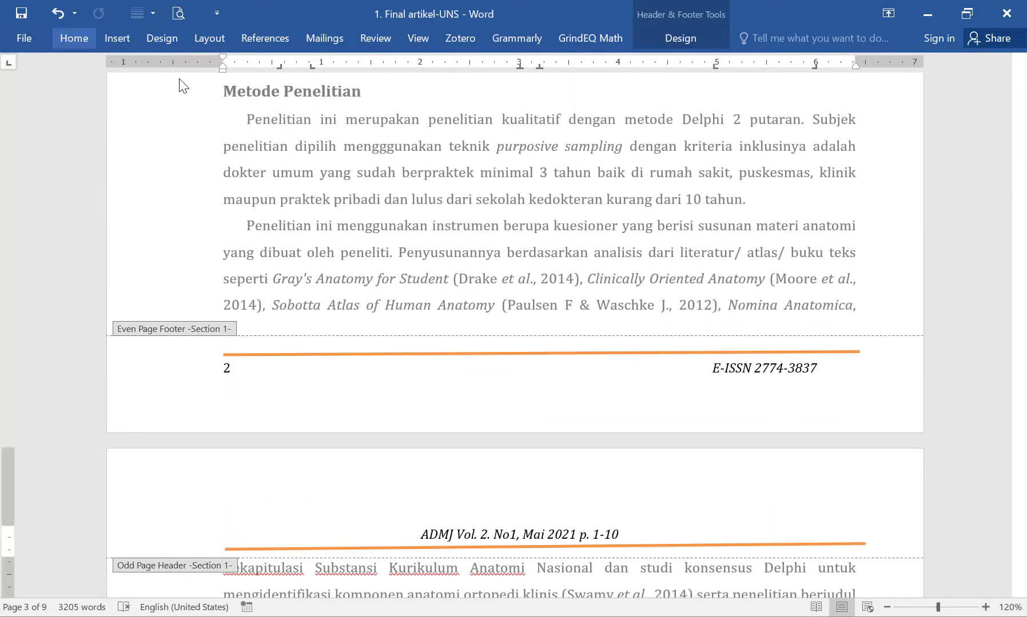
pyautogui.click(78, 38)
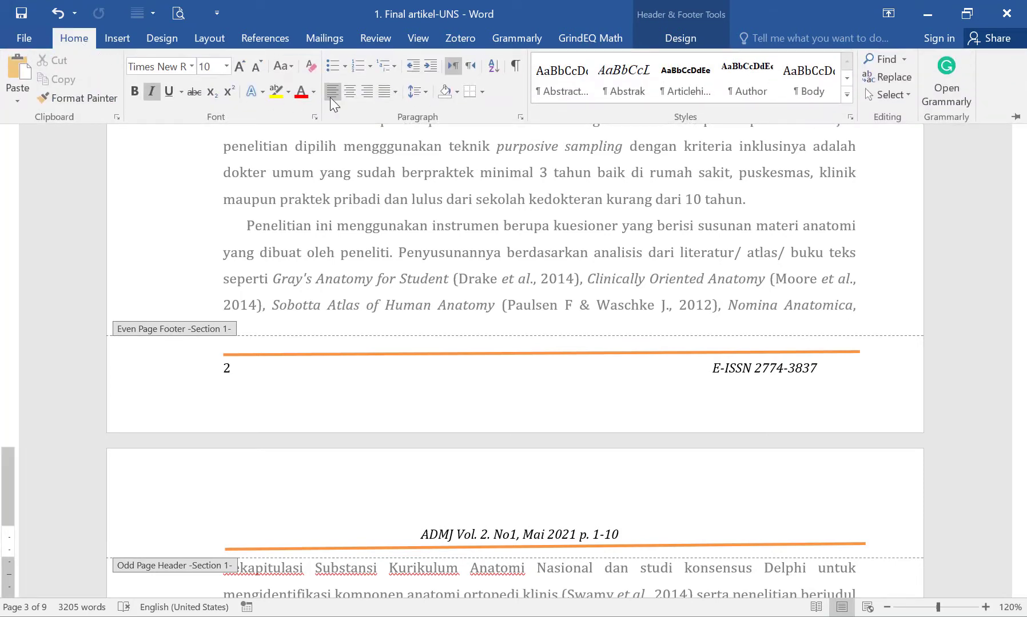
pyautogui.click(334, 100)
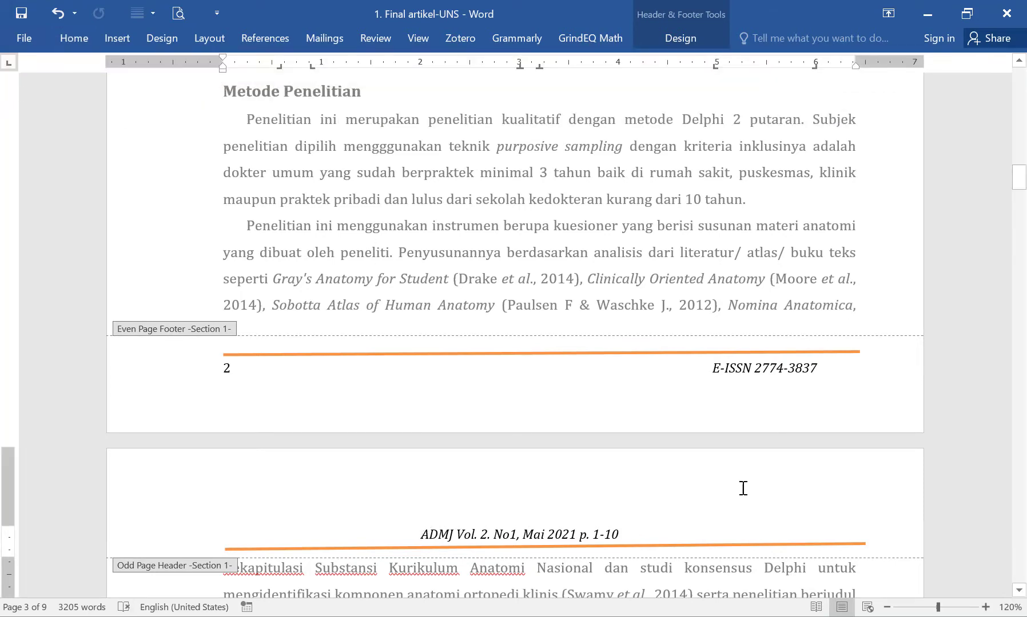
# - Save the anatomy article and place the cursor at the start of the odd-page header in the article covering pages 10-18
pyautogui.scroll(-10, 688, 476)
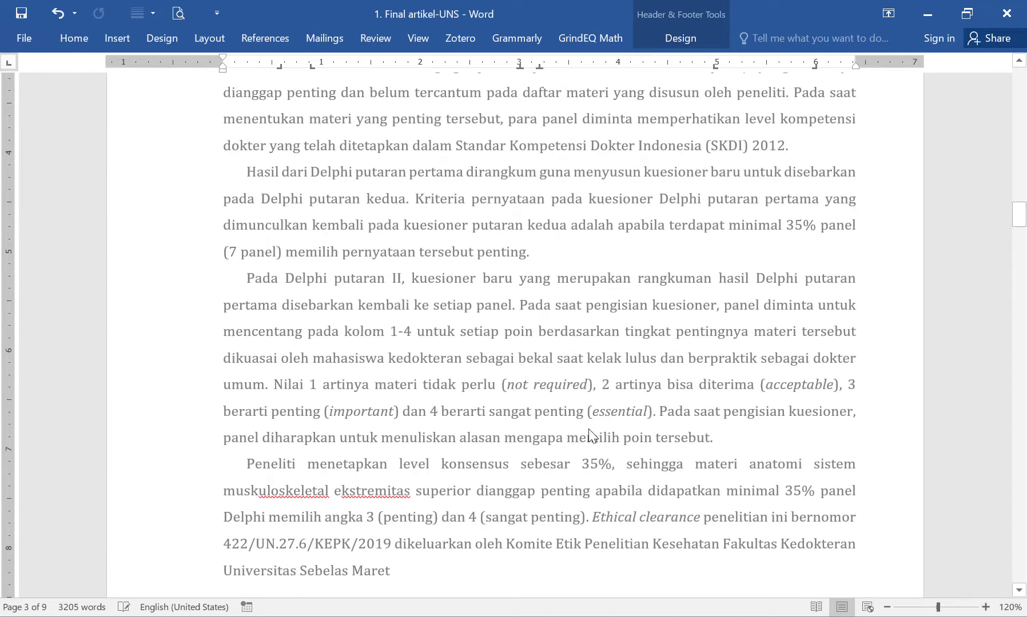
pyautogui.scroll(-5, 591, 436)
pyautogui.click(22, 12)
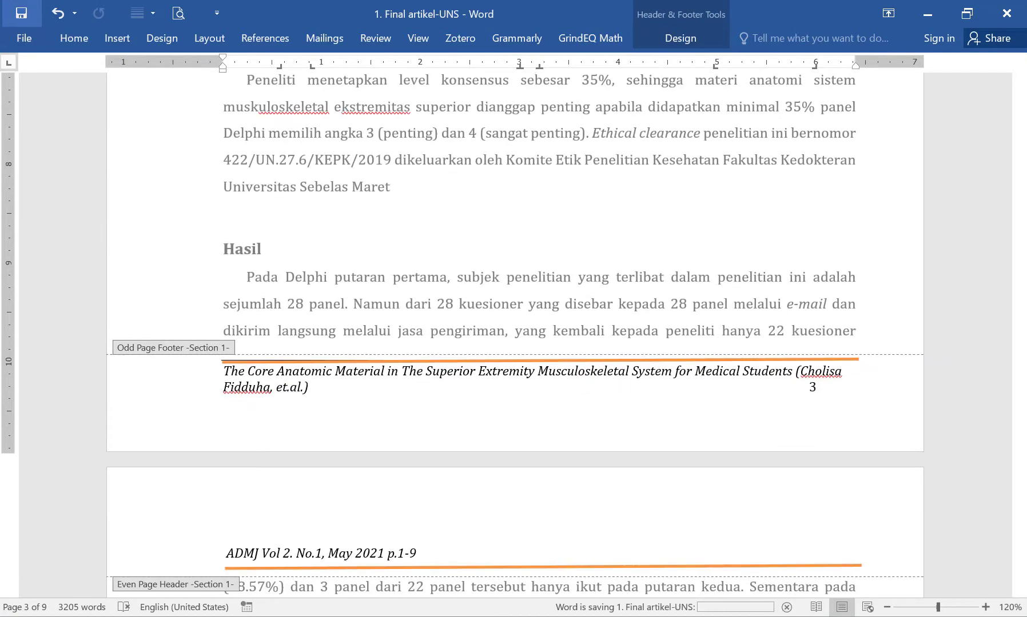
pyautogui.click(120, 235)
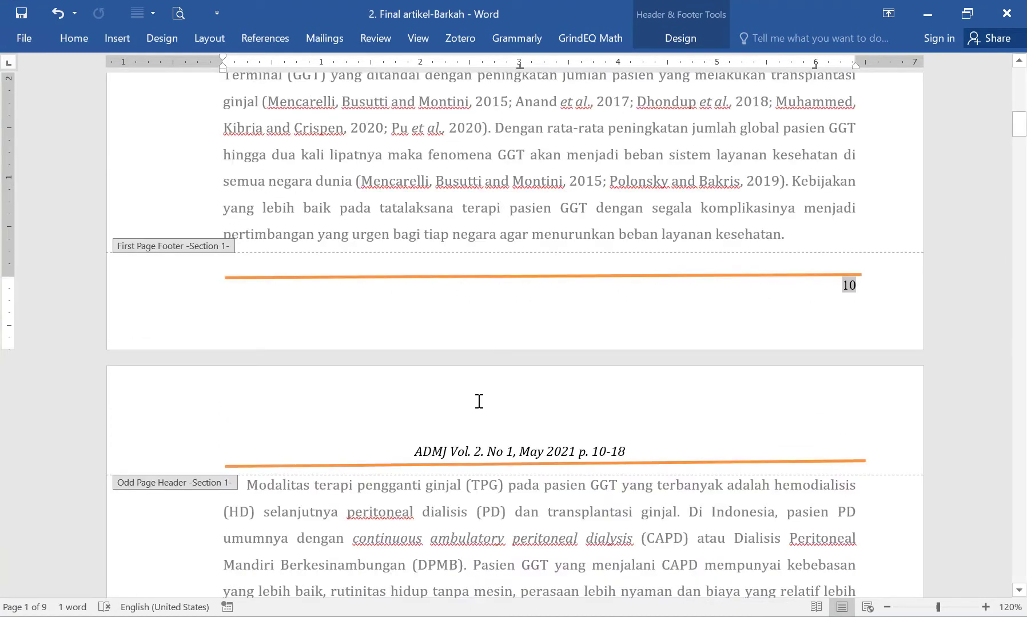
pyautogui.click(392, 453)
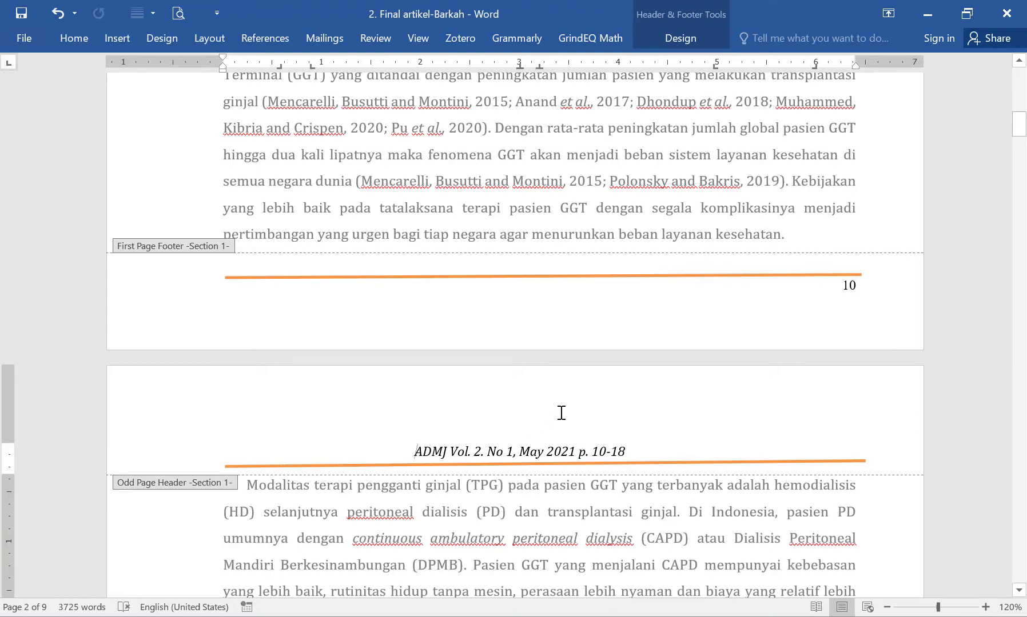
# - Switch to the browser and examine the page headers and first-page heading of the published Risk Factors of Kidney Failure article
pyautogui.hotkey('alt', 'Tab')
pyautogui.click(433, 15)
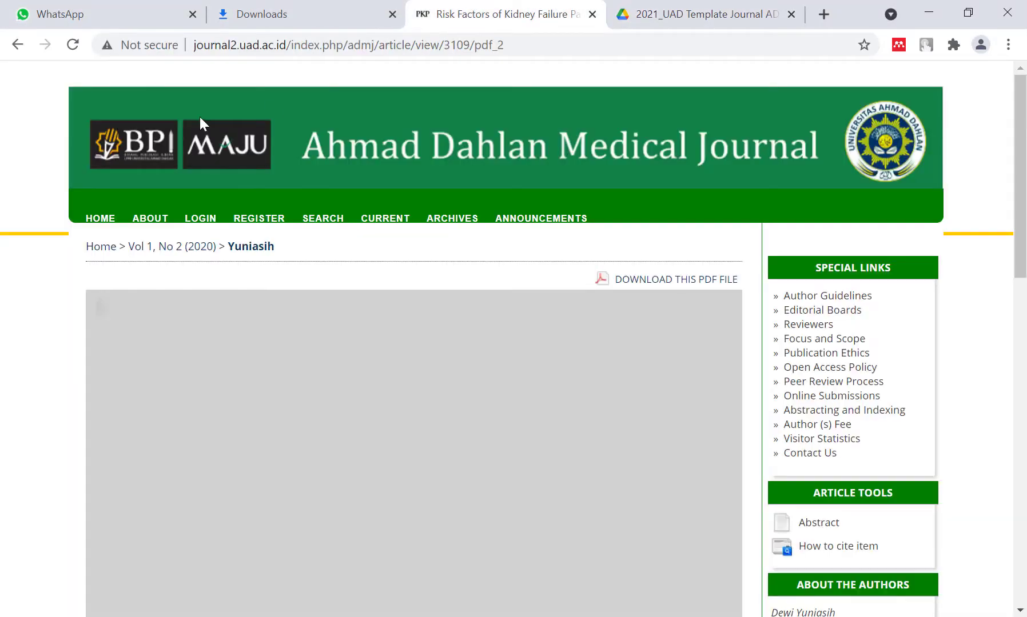
pyautogui.scroll(-10, 714, 389)
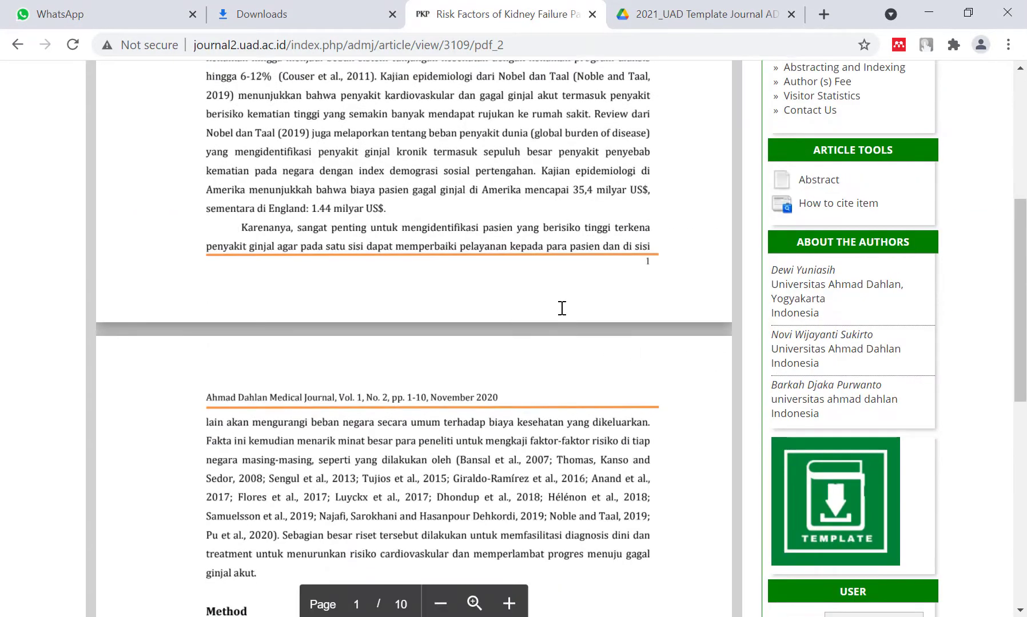
pyautogui.scroll(-14, 562, 309)
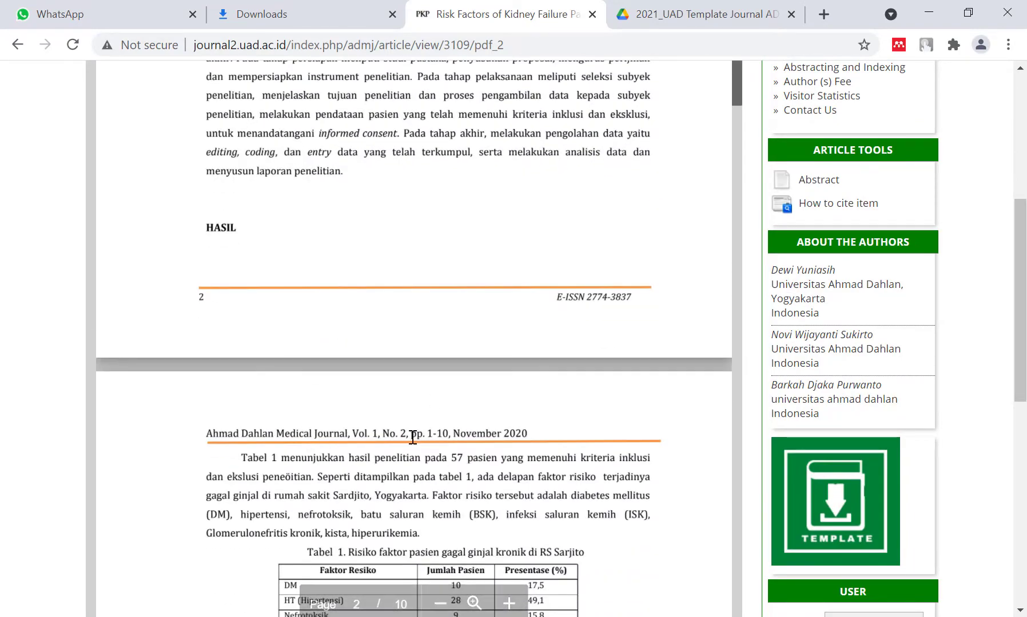
pyautogui.scroll(20, 306, 433)
pyautogui.scroll(-3, 796, 378)
pyautogui.scroll(-2, 796, 377)
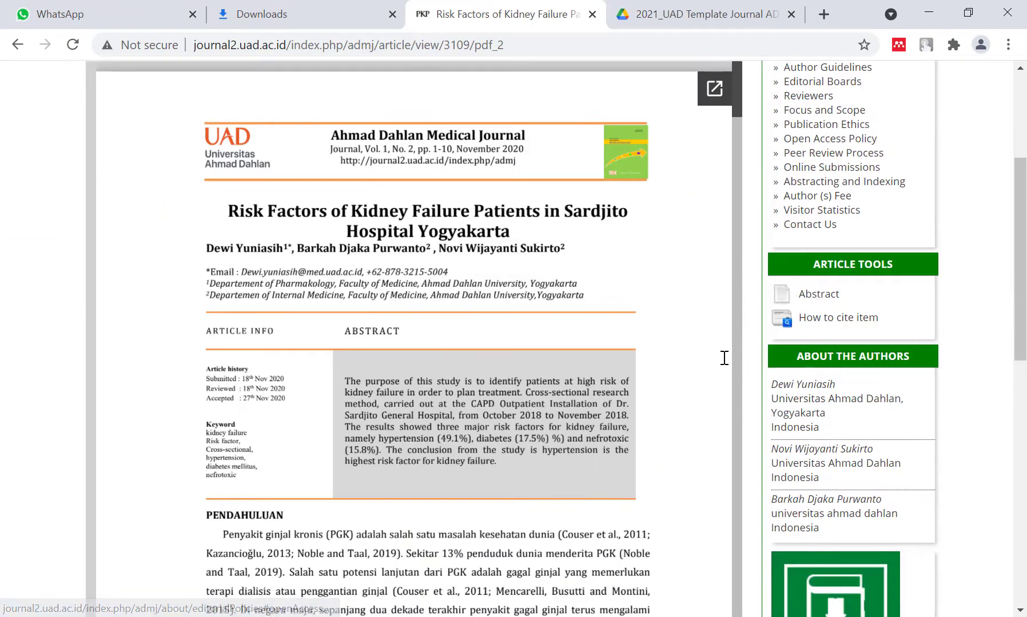
# - Compare the template's page 3 header with the even- and odd-page headers in the published kidney failure article
pyautogui.click(665, 17)
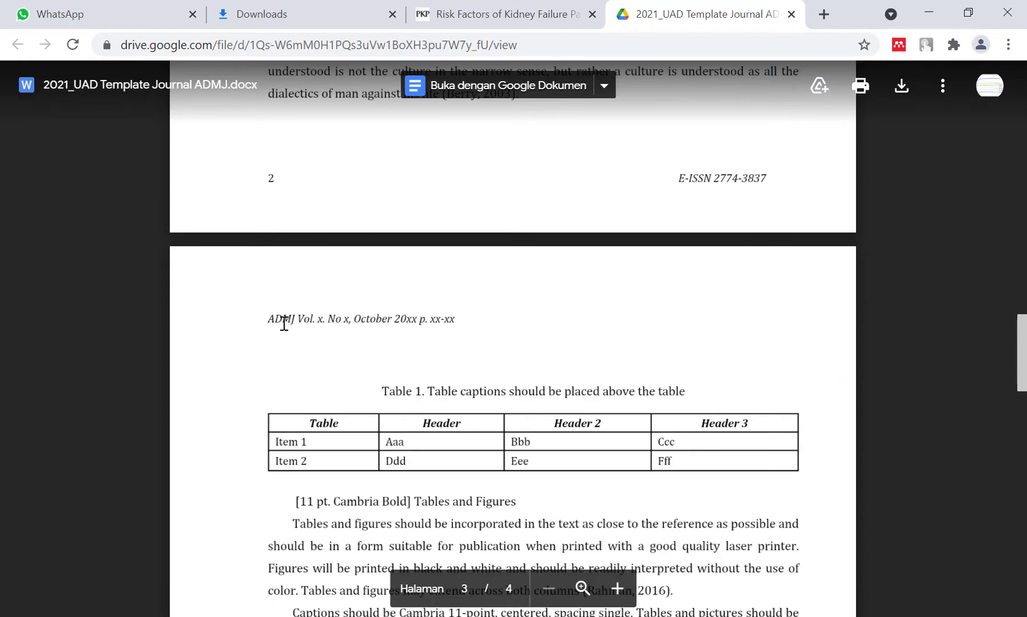
pyautogui.click(503, 15)
pyautogui.scroll(-10, 617, 400)
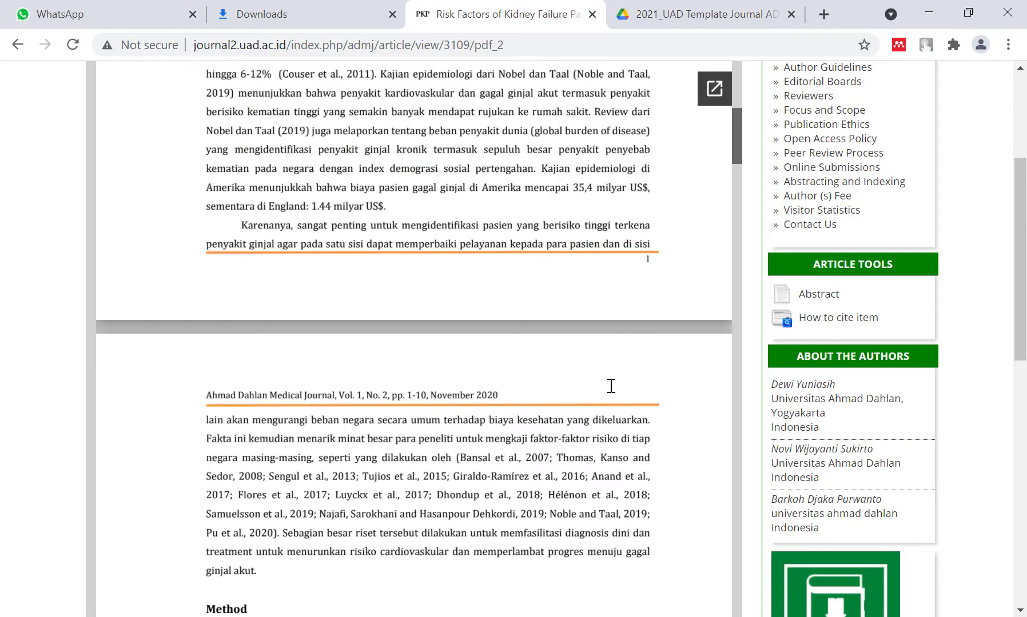
pyautogui.scroll(8, 427, 343)
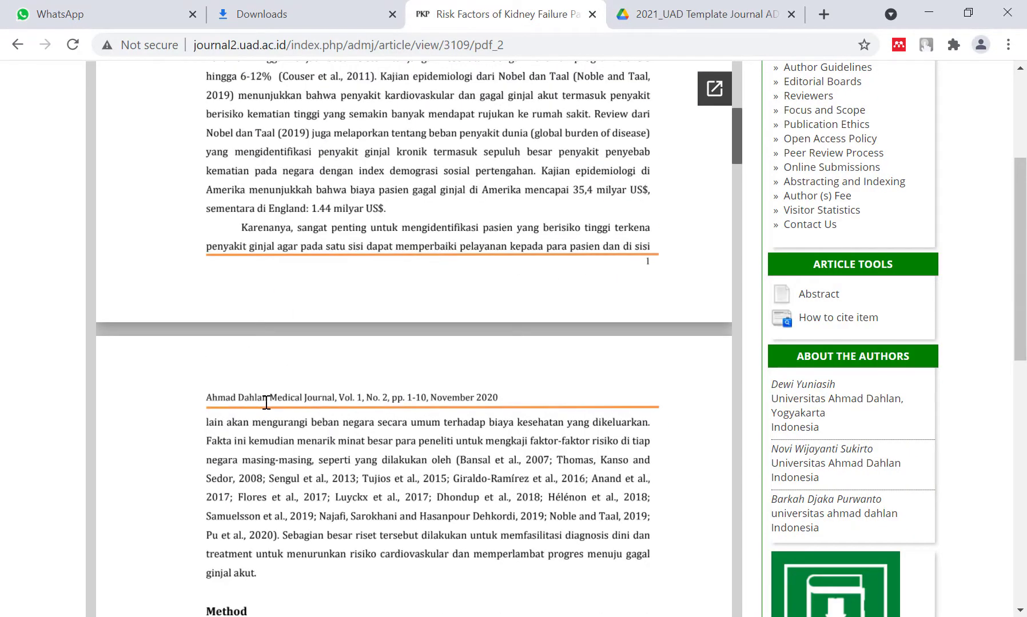
pyautogui.scroll(-15, 320, 396)
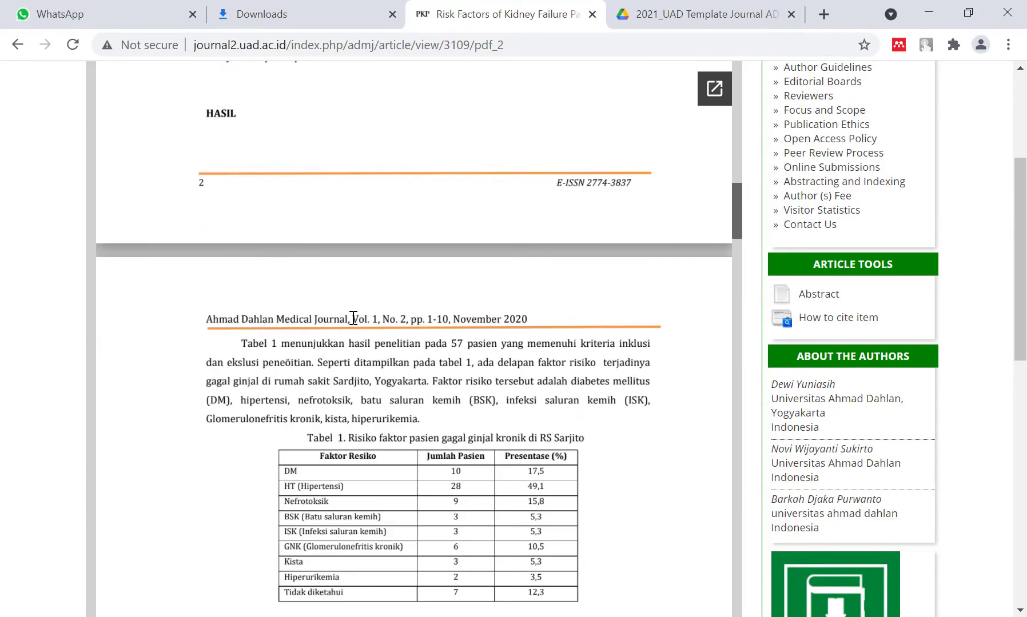
pyautogui.scroll(-4, 390, 333)
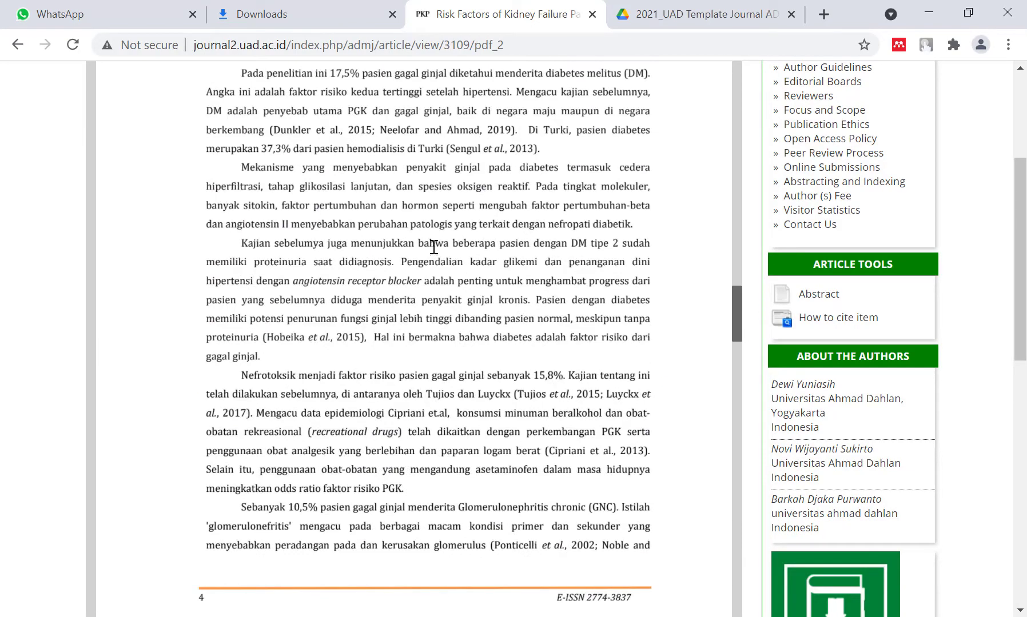
# - Open the published article Swallowed dentures causing sigmoid perforation from Vol 1, No 2 and examine its page headers and footers
pyautogui.click(13, 44)
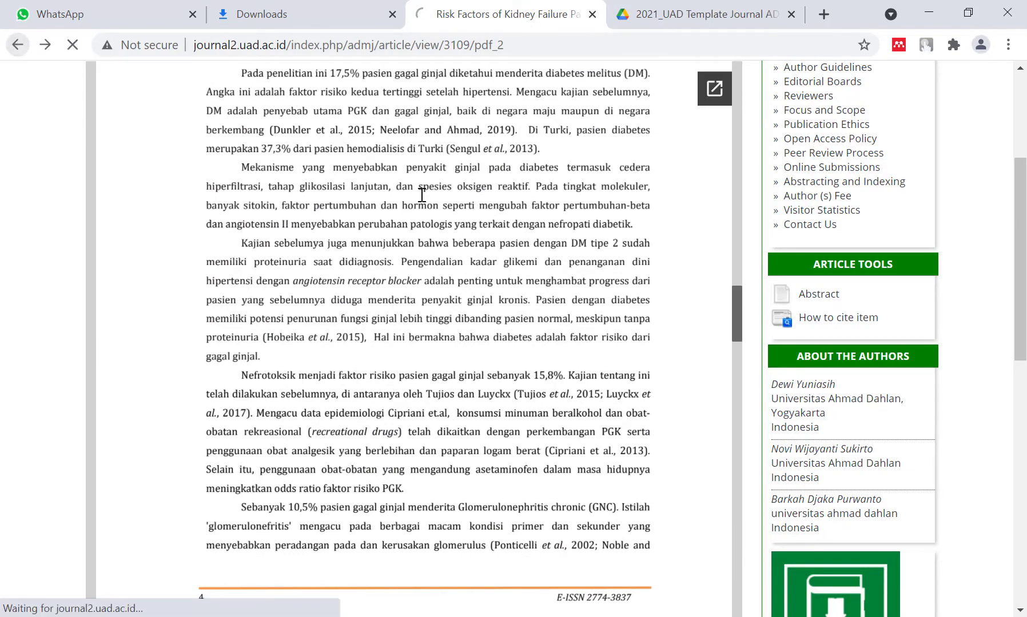
pyautogui.scroll(-5, 470, 281)
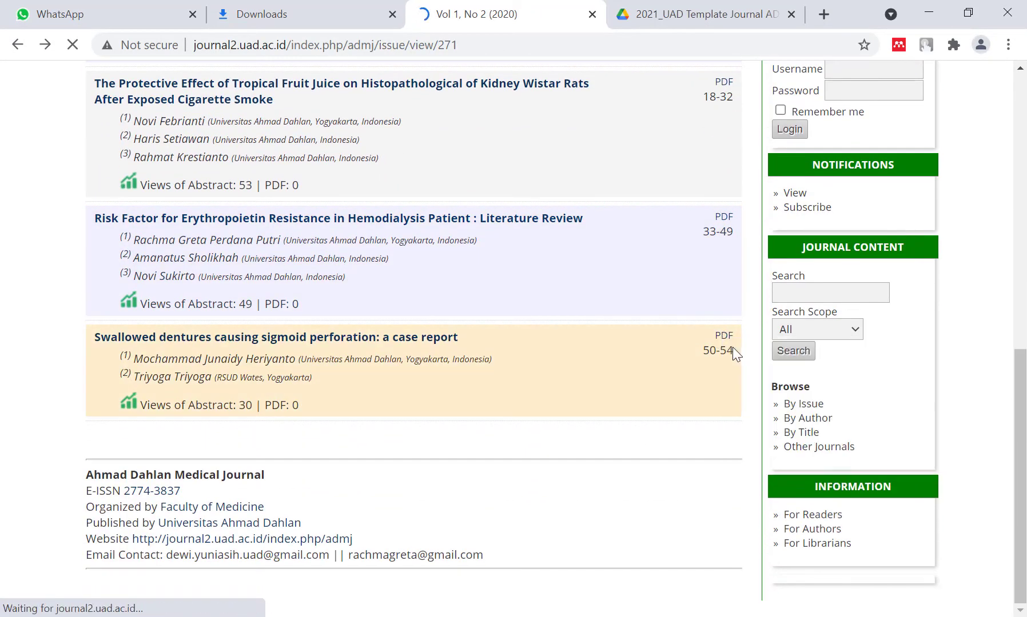
pyautogui.middleClick(724, 342)
pyautogui.click(725, 8)
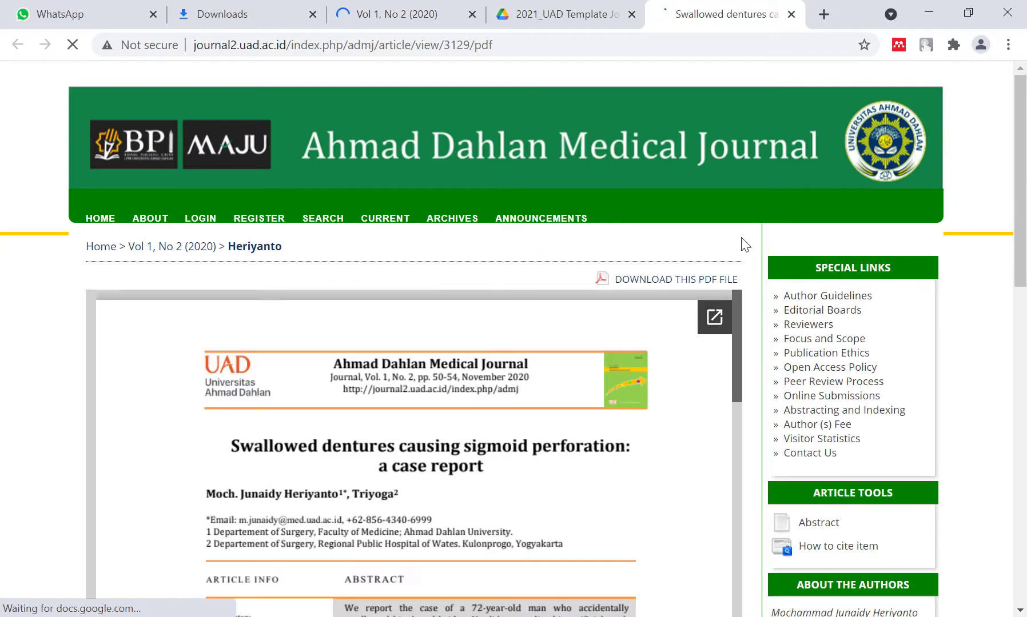
pyautogui.scroll(-8, 582, 322)
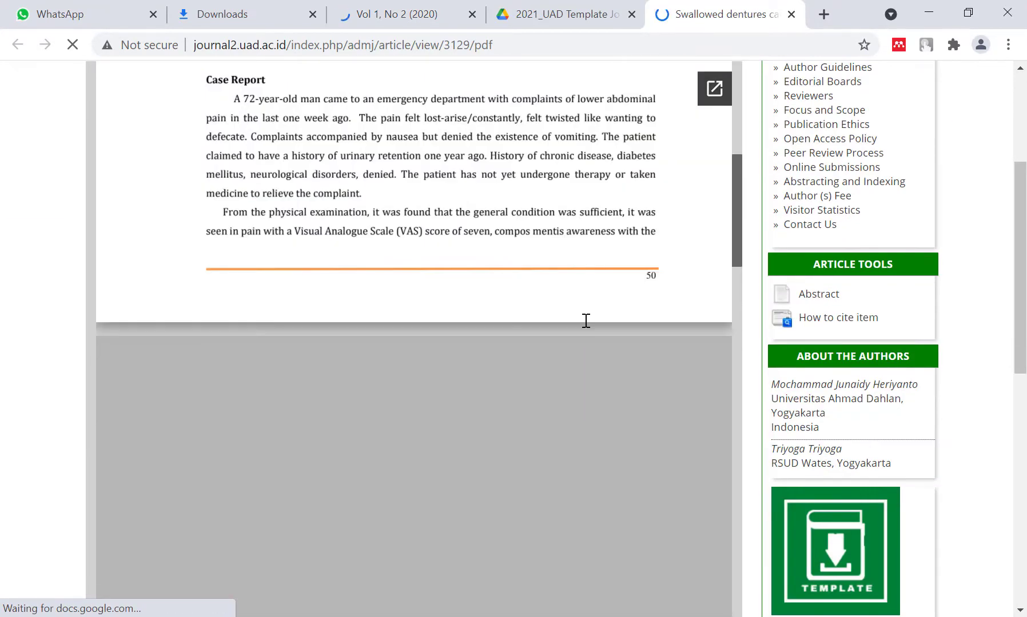
pyautogui.scroll(-15, 586, 316)
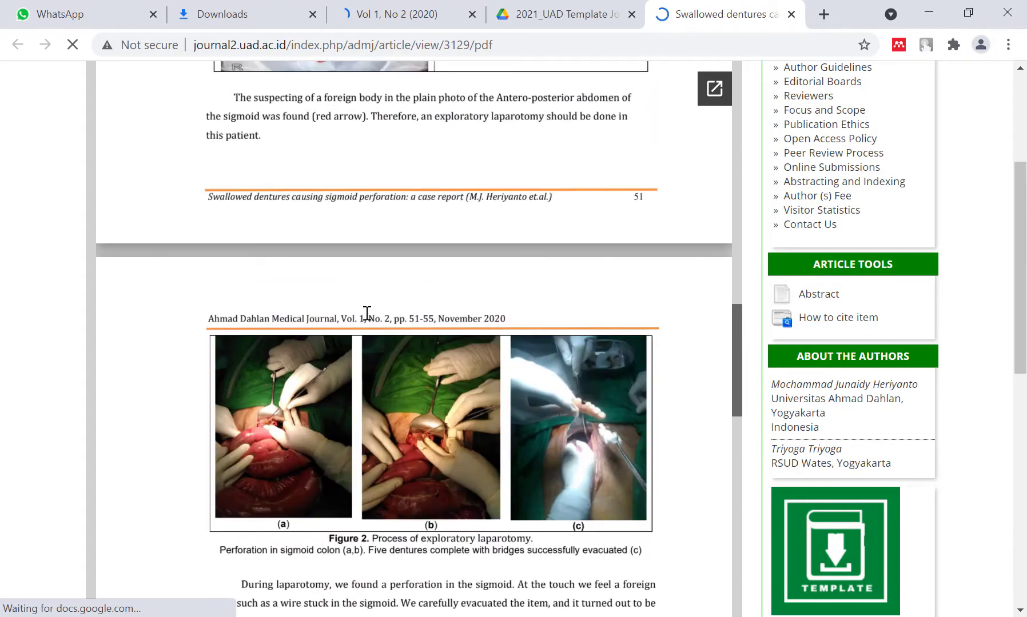
pyautogui.scroll(-15, 389, 309)
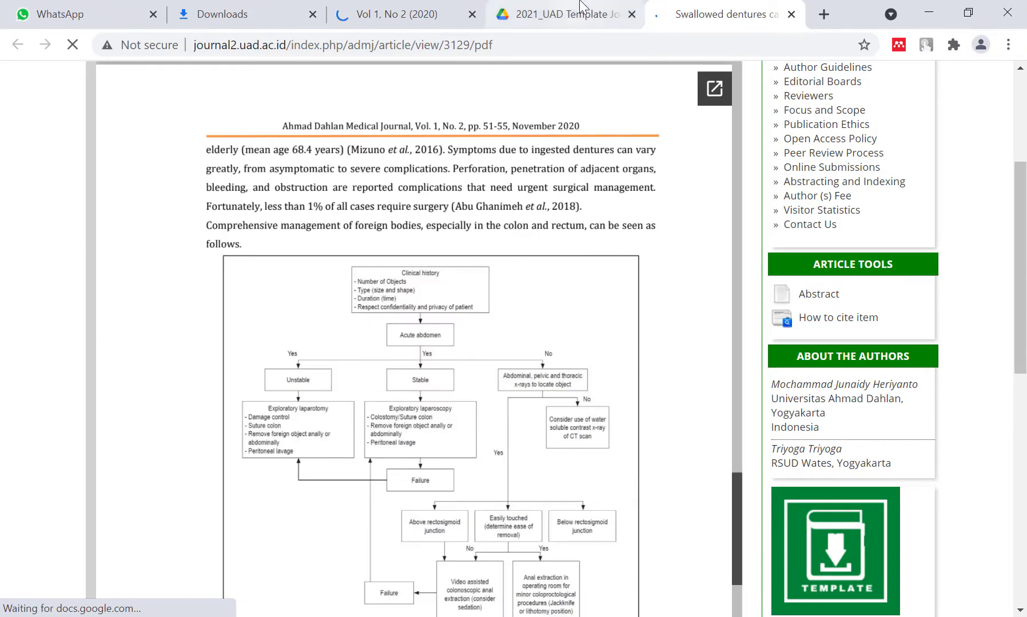
# - Compare them with the page 2 header in the ADMJ journal template
pyautogui.hotkey('ctrl', 'shift', 'Tab')
pyautogui.scroll(20, 280, 314)
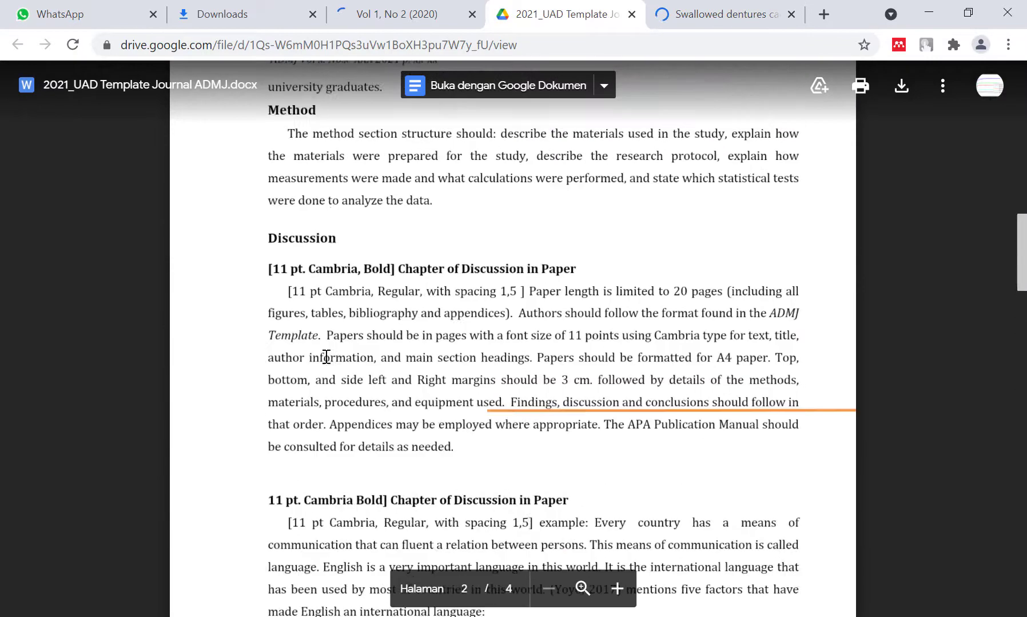
pyautogui.scroll(-7, 320, 394)
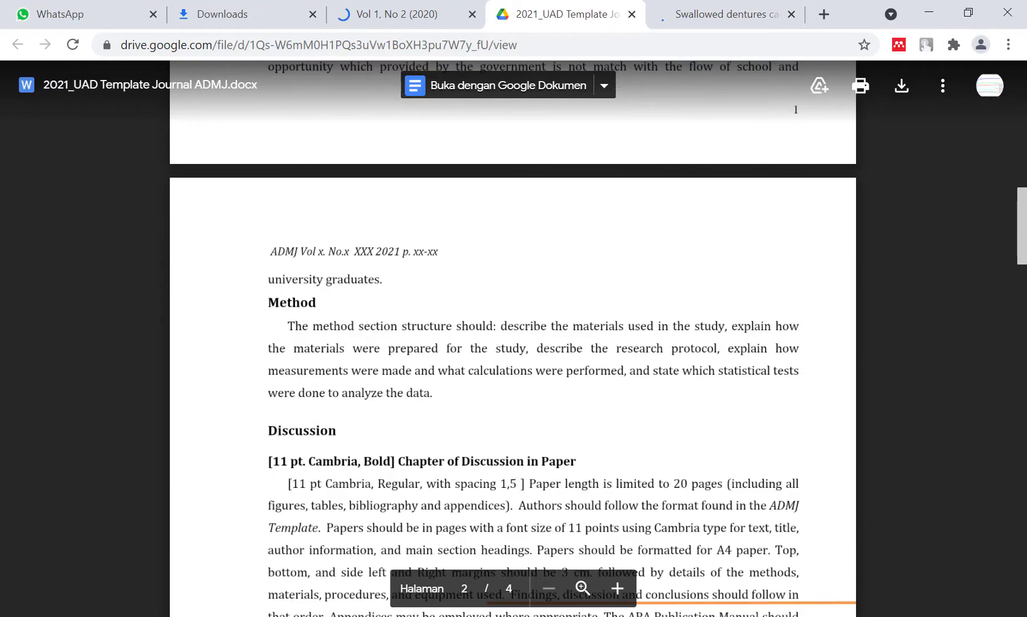
# - Return to the anatomy article in Word and check its headers and page numbers from the first page to the last
pyautogui.hotkey('alt', 'Tab')
pyautogui.scroll(9, 481, 394)
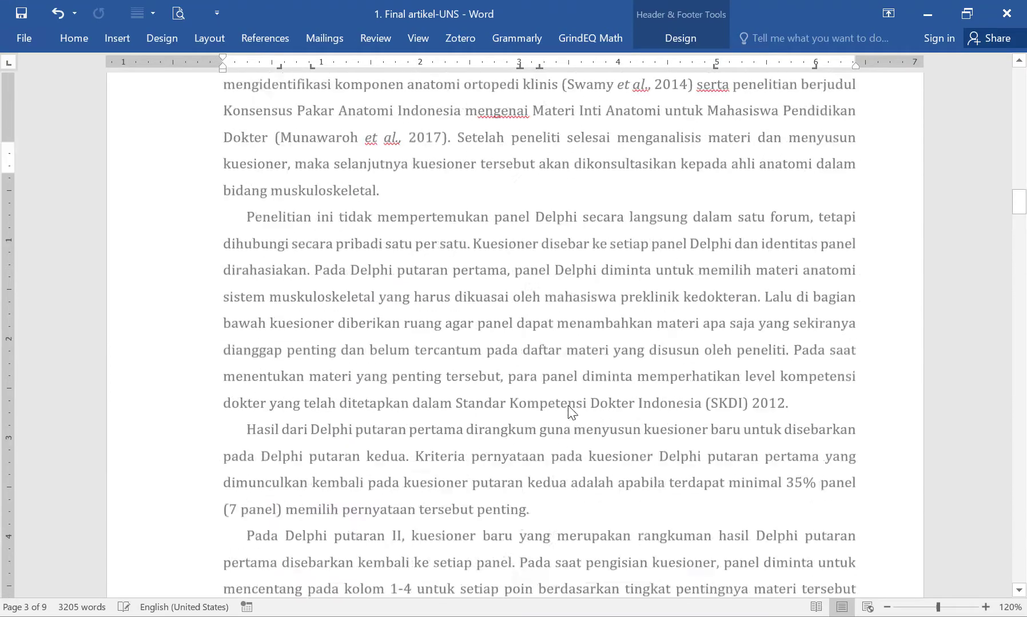
pyautogui.scroll(3, 343, 297)
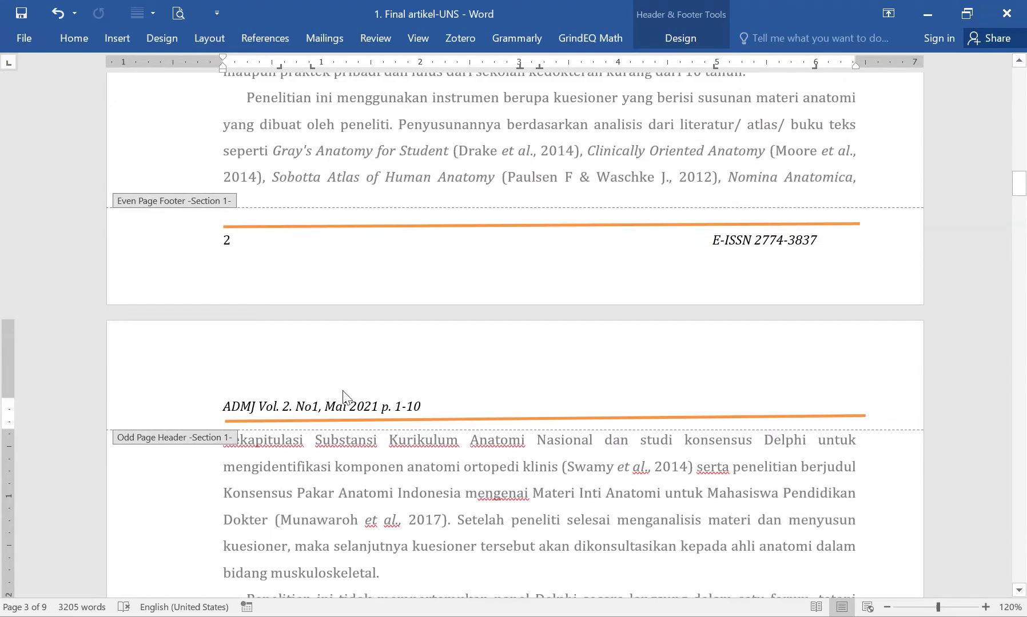
pyautogui.scroll(20, 369, 351)
pyautogui.scroll(6, 599, 372)
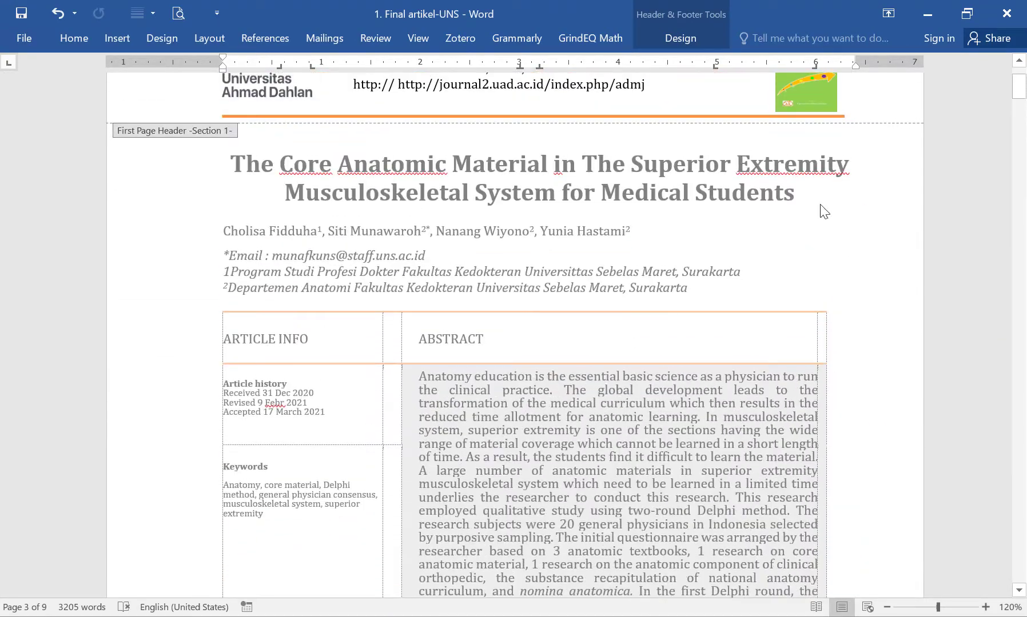
pyautogui.scroll(2, 967, 156)
pyautogui.moveTo(1019, 86); pyautogui.dragTo(1000, 538)
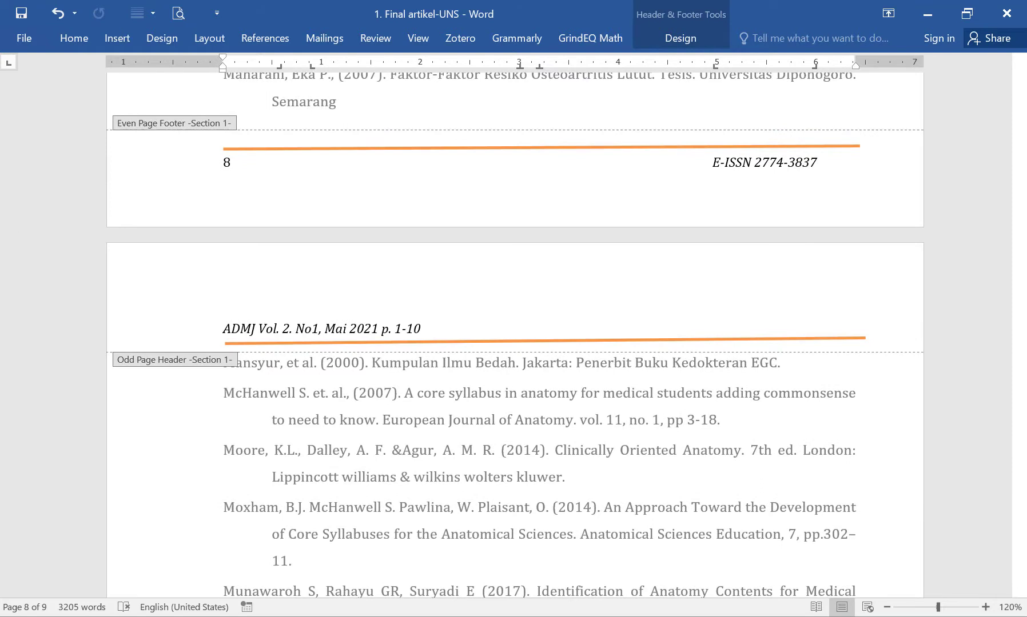
# - Switch to the Neurological Manifestations of Covid-19 article, check the page number on its last page, and save the document
pyautogui.moveTo(2, 171)
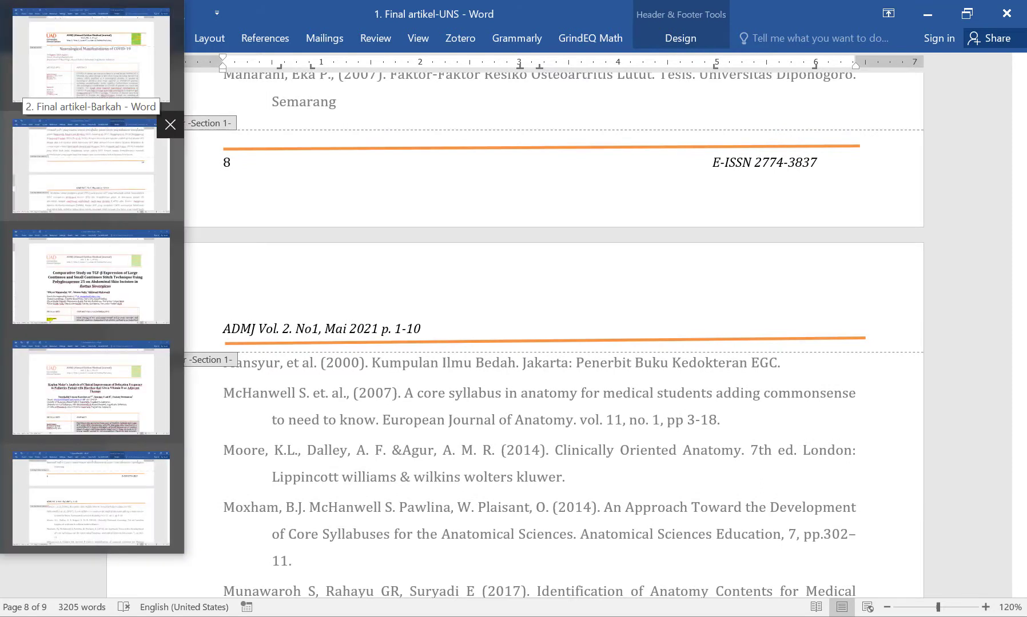
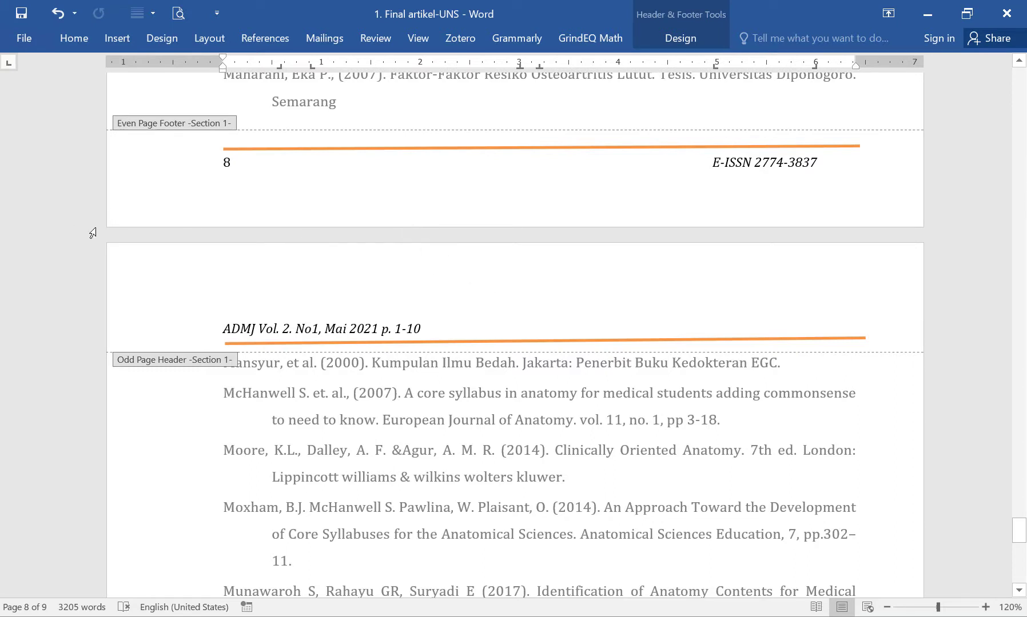
pyautogui.hotkey('alt', 'Tab')
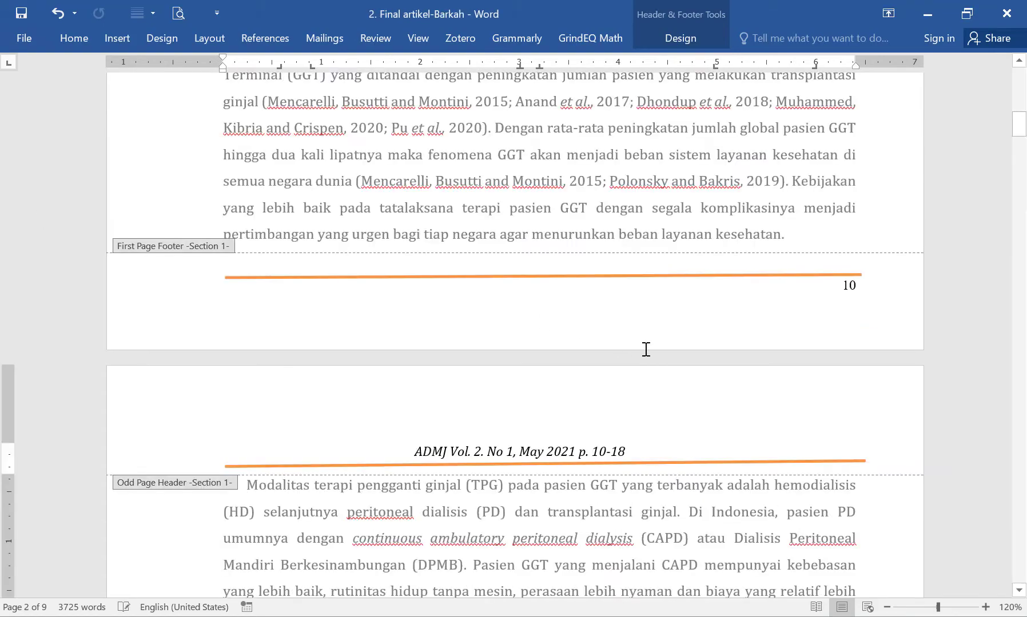
pyautogui.hotkey('alt', 'Tab')
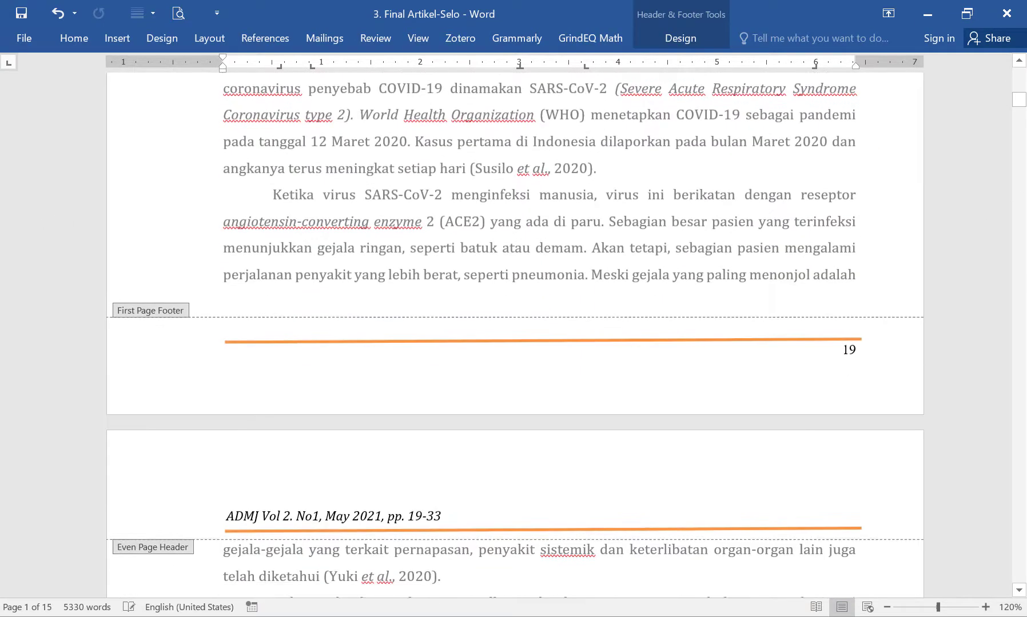
pyautogui.moveTo(1019, 100); pyautogui.dragTo(1018, 542)
pyautogui.scroll(-20, 930, 486)
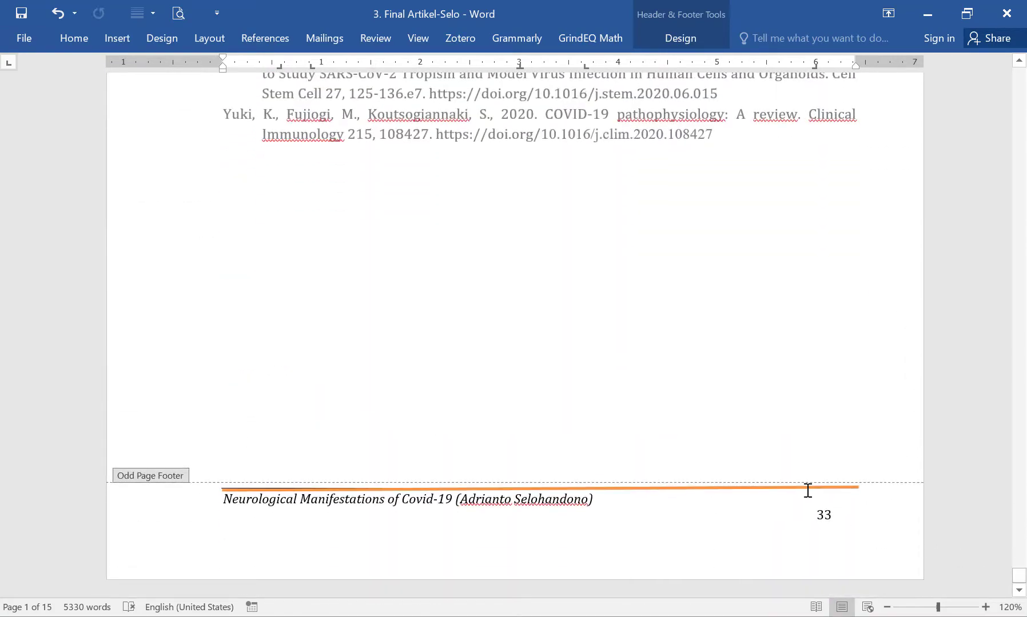
pyautogui.click(20, 14)
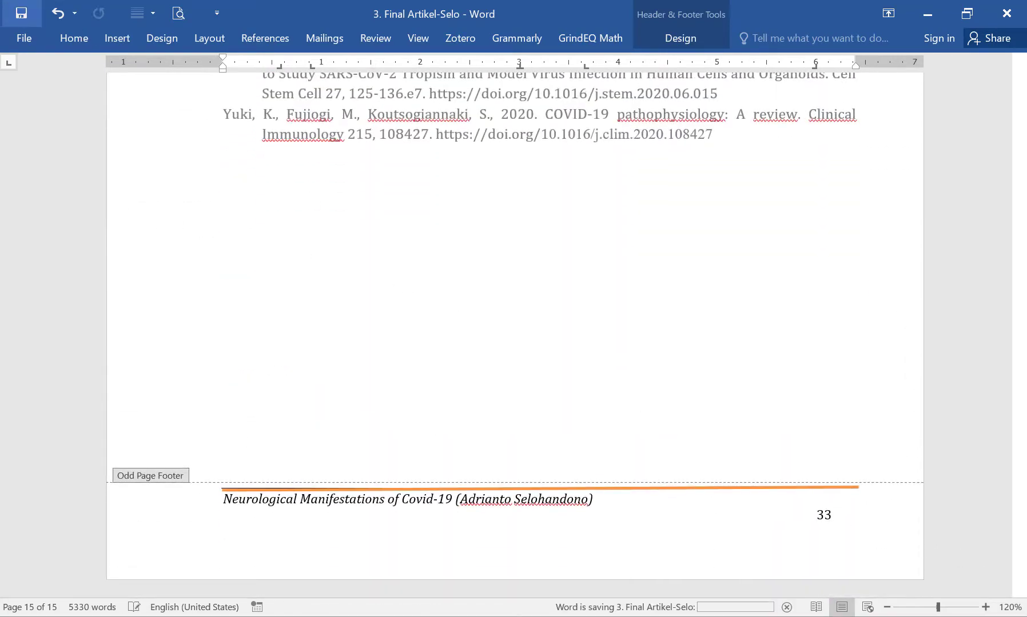
# - Switch to the Kaplan Meier diarrhea article and set its page numbering to start at 34
pyautogui.click(92, 389)
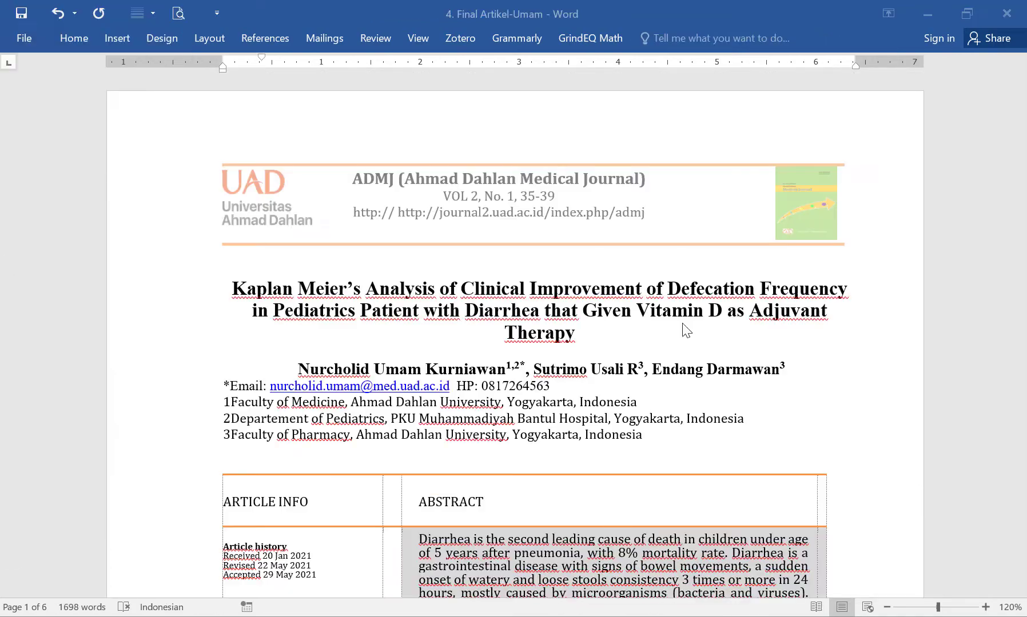
pyautogui.scroll(-10, 890, 406)
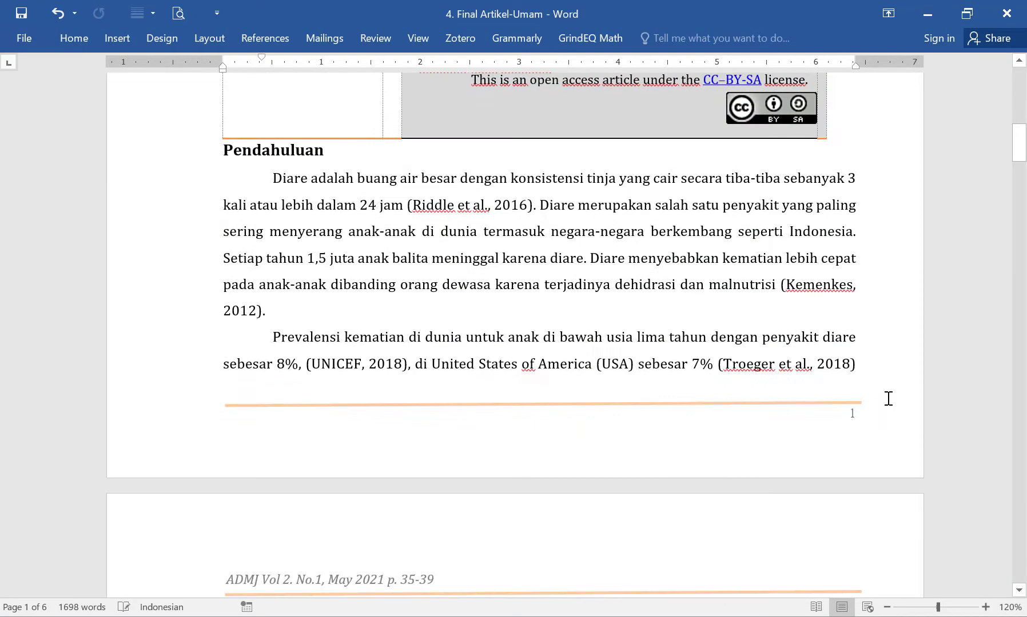
pyautogui.doubleClick(863, 424)
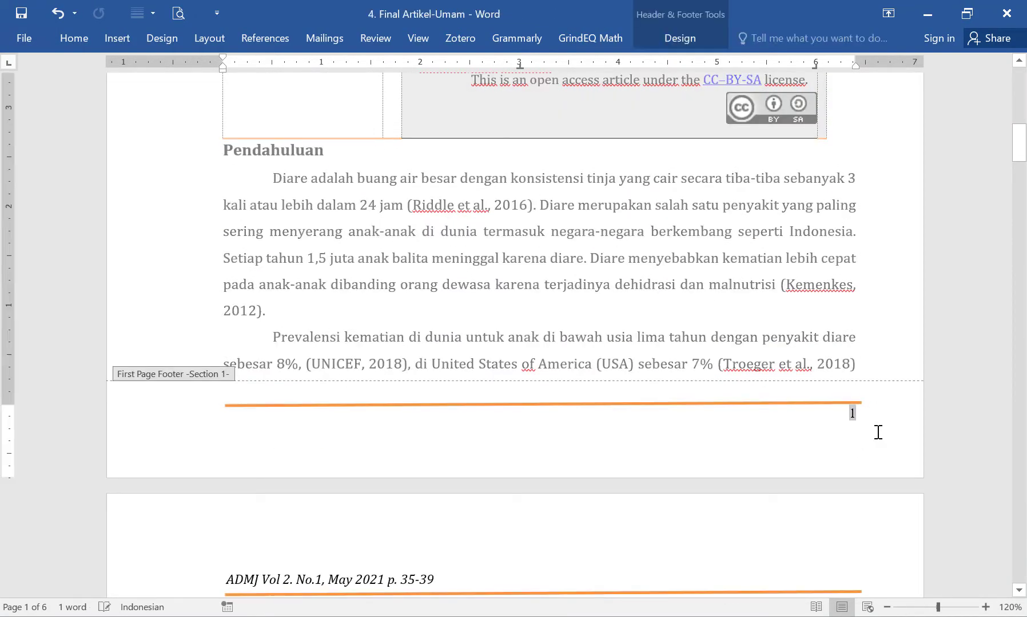
pyautogui.scroll(-5, 873, 427)
pyautogui.scroll(4, 873, 428)
pyautogui.click(679, 38)
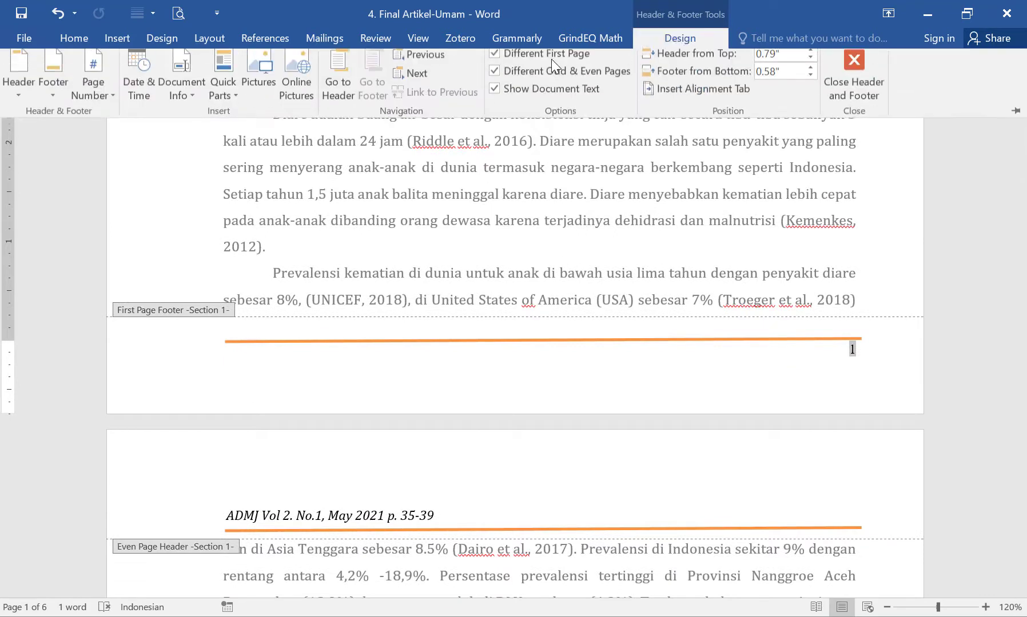
pyautogui.click(96, 98)
pyautogui.click(120, 202)
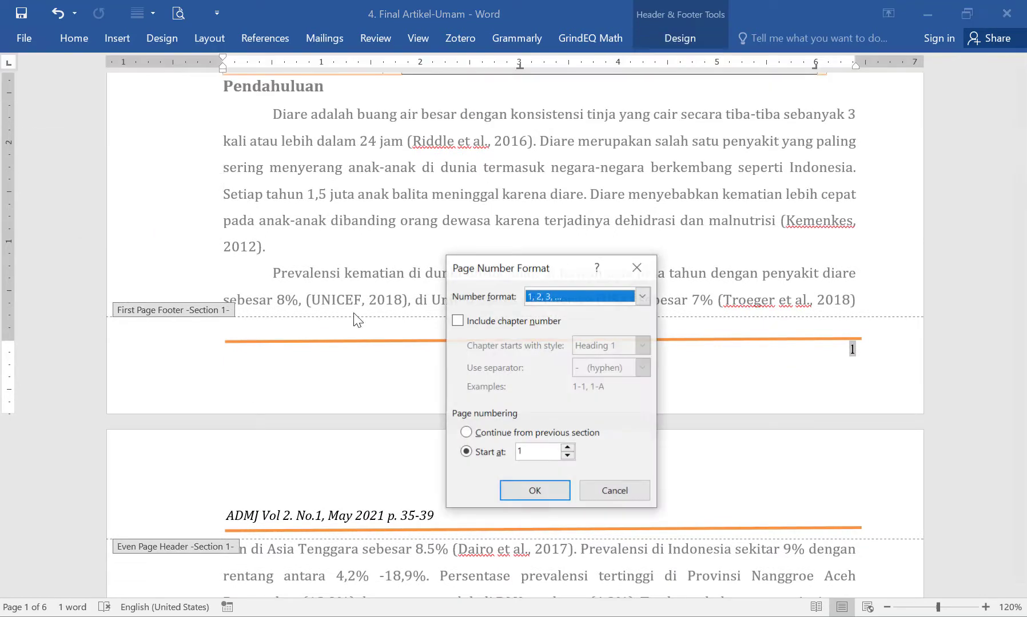
pyautogui.click(539, 451)
pyautogui.write('34')
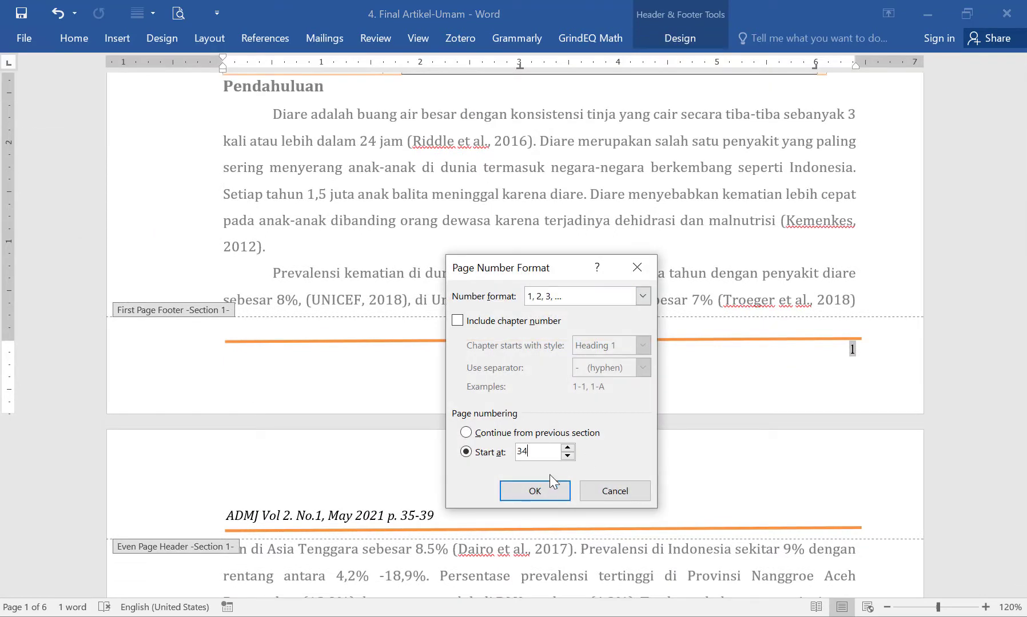
pyautogui.click(547, 490)
# - Move the centred page number in the odd-page footer to the right side, below the article title
pyautogui.scroll(-8, 802, 385)
pyautogui.scroll(5, 803, 385)
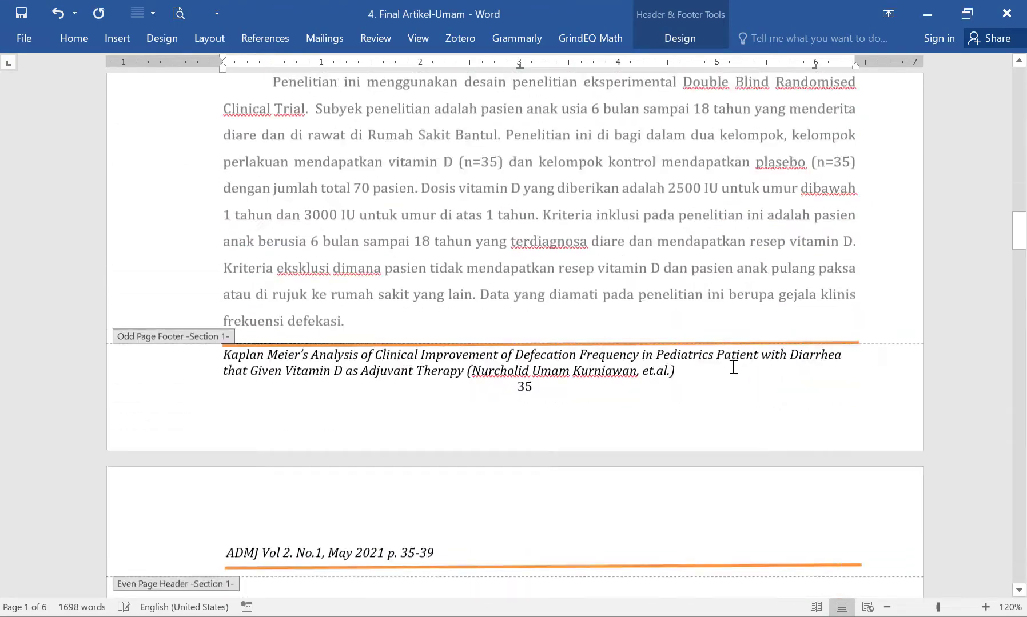
pyautogui.scroll(-2, 670, 365)
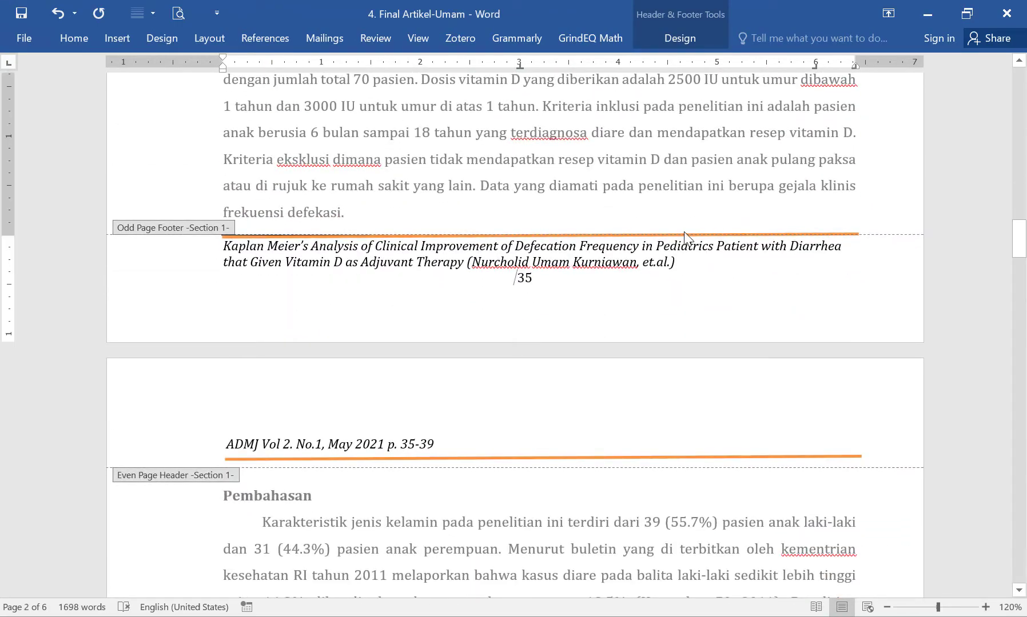
pyautogui.scroll(-9, 795, 340)
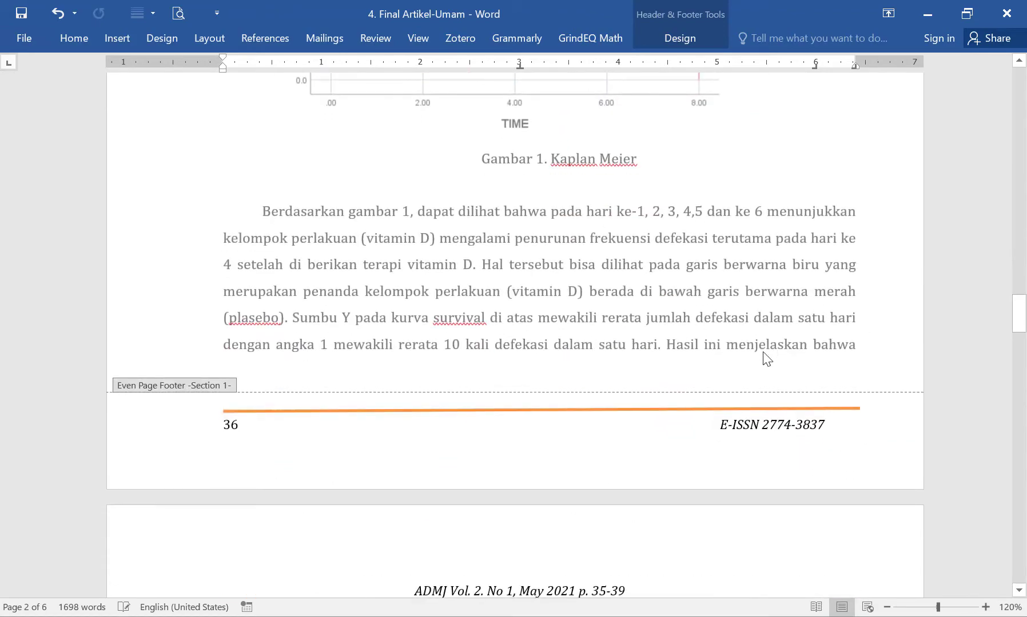
# - Check the footers through the end of the article, leave footer editing, and place the cursor below the last reference on page 38
pyautogui.scroll(-12, 766, 359)
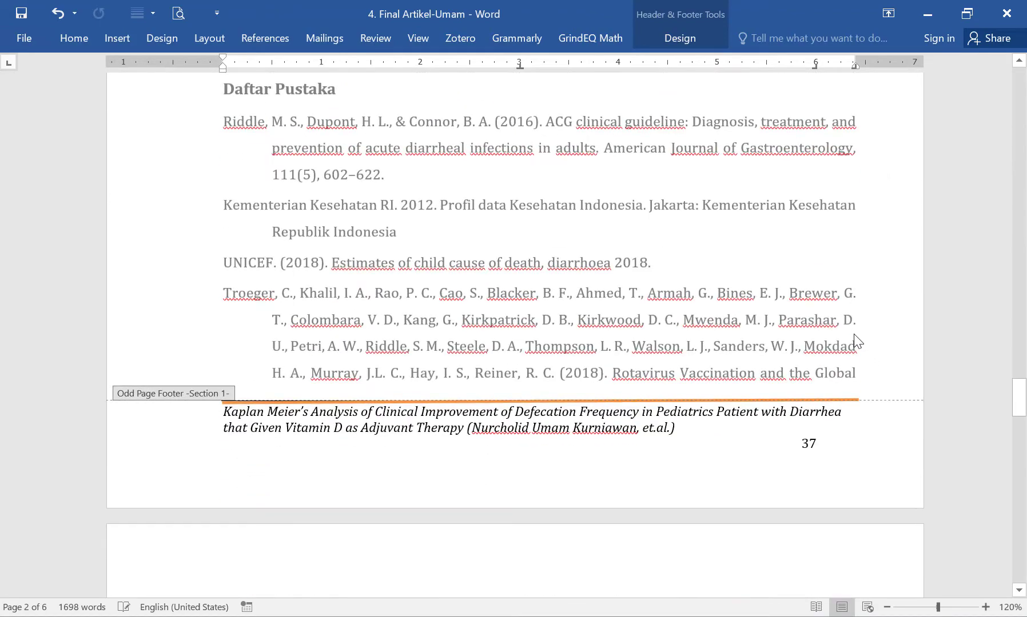
pyautogui.scroll(-12, 858, 332)
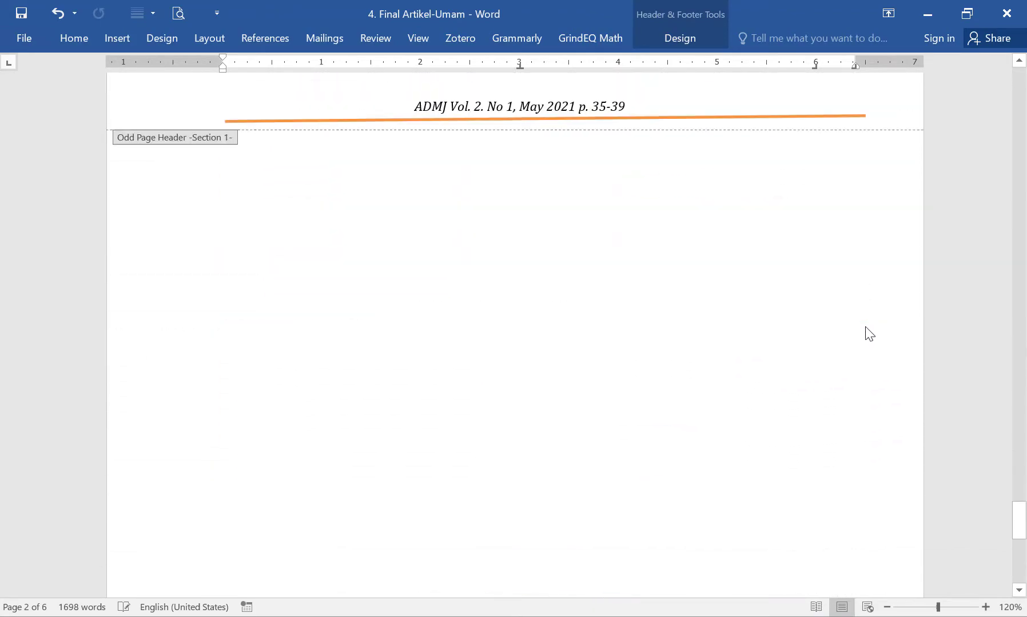
pyautogui.scroll(-5, 867, 329)
pyautogui.scroll(10, 866, 329)
pyautogui.doubleClick(459, 329)
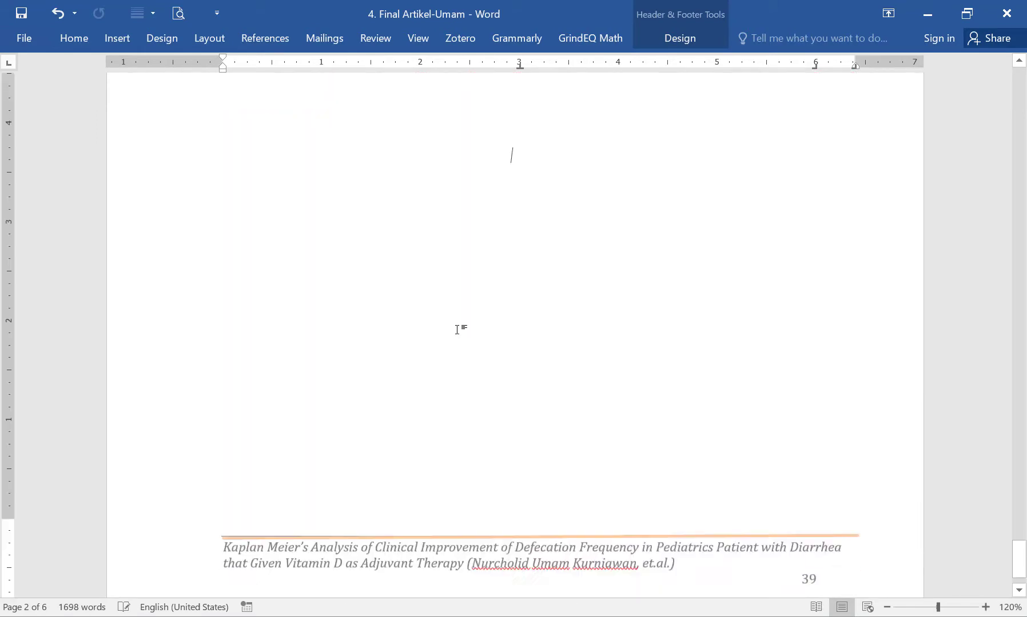
pyautogui.scroll(10, 608, 364)
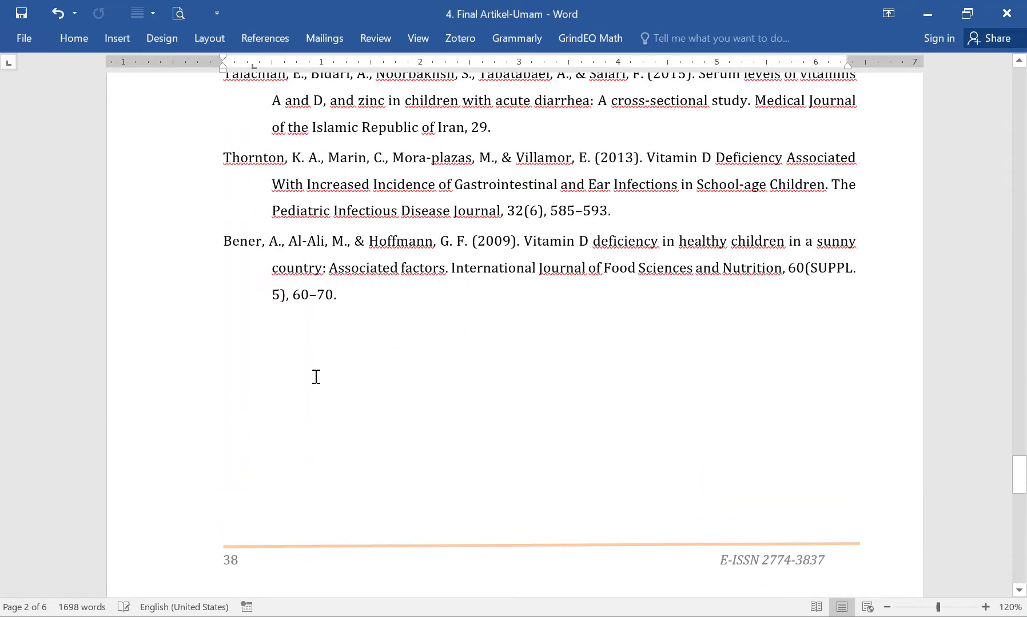
pyautogui.click(316, 377)
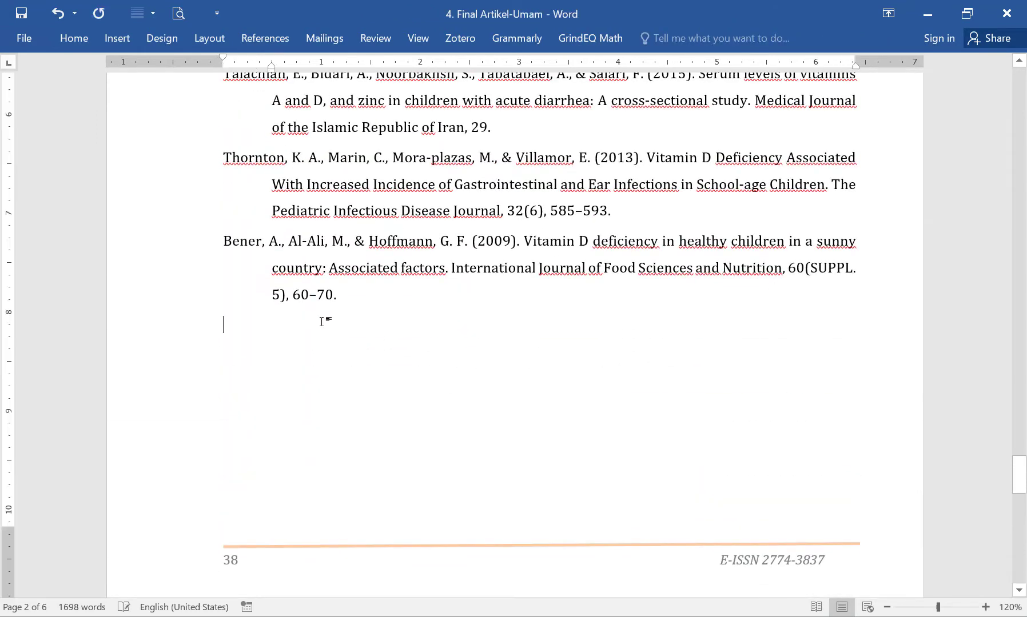
# - Delete the empty paragraphs after the last reference to remove the blank trailing pages
pyautogui.scroll(-5, 321, 322)
pyautogui.scroll(3, 319, 299)
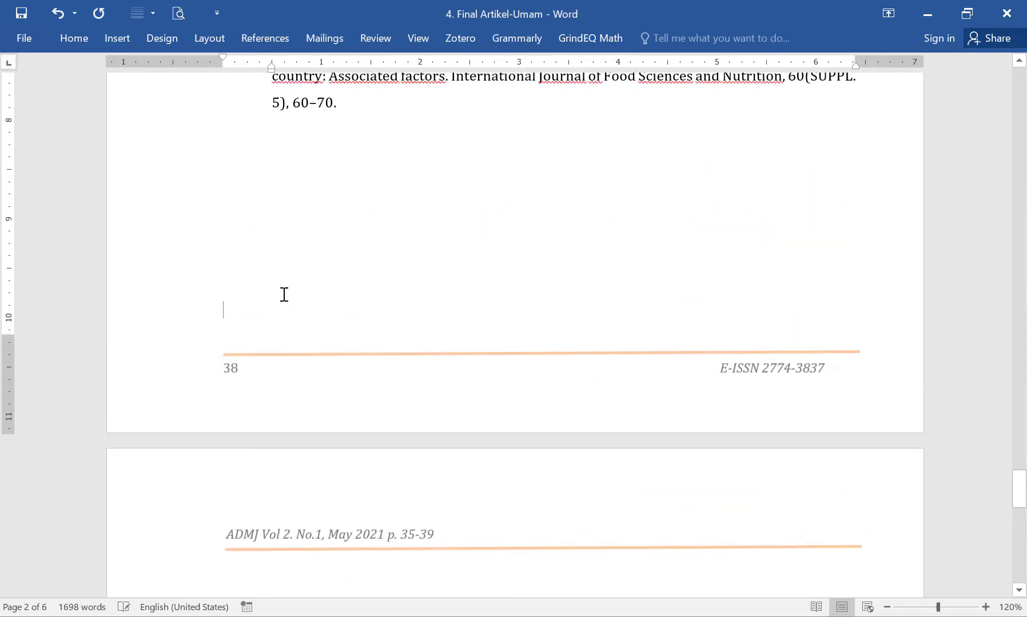
pyautogui.moveTo(272, 272); pyautogui.dragTo(235, 135)
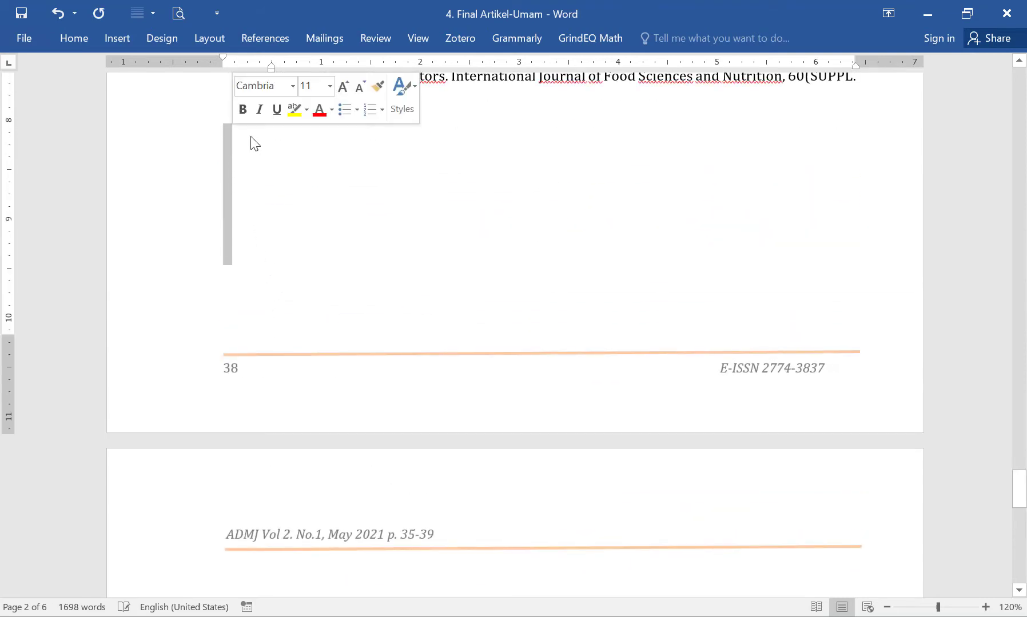
pyautogui.press('Delete')
pyautogui.click(259, 409)
pyautogui.press('BackSpace')
pyautogui.press('BackSpace')
pyautogui.press('BackSpace')
pyautogui.press('BackSpace')
pyautogui.press('BackSpace')
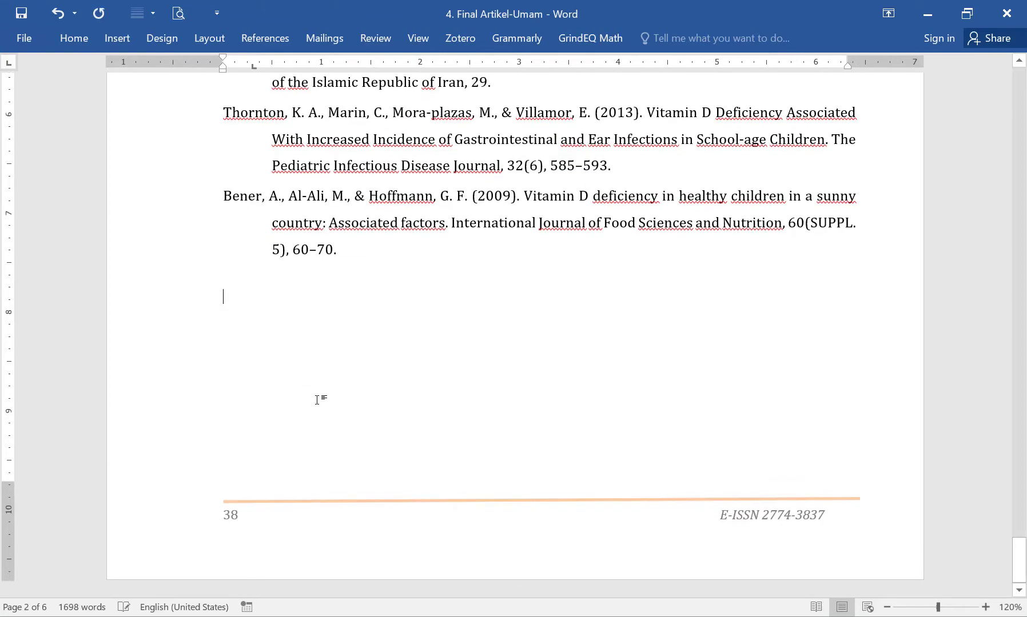
# - Save the Kaplan Meier article and change the page range in its first-page header to 34-38
pyautogui.hotkey('ctrl', 's')
pyautogui.scroll(10, 514, 400)
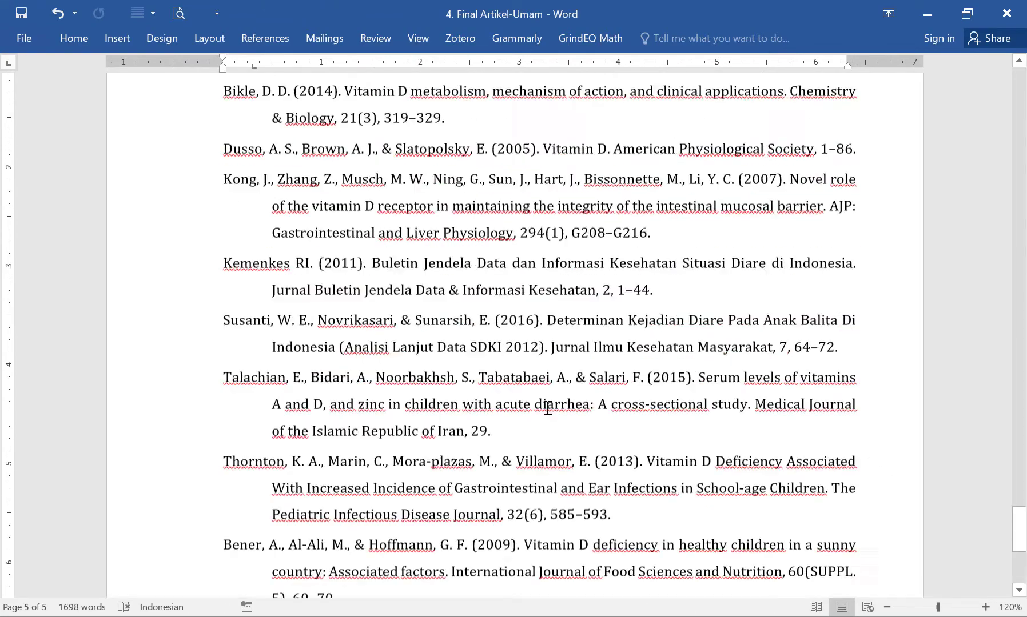
pyautogui.doubleClick(454, 342)
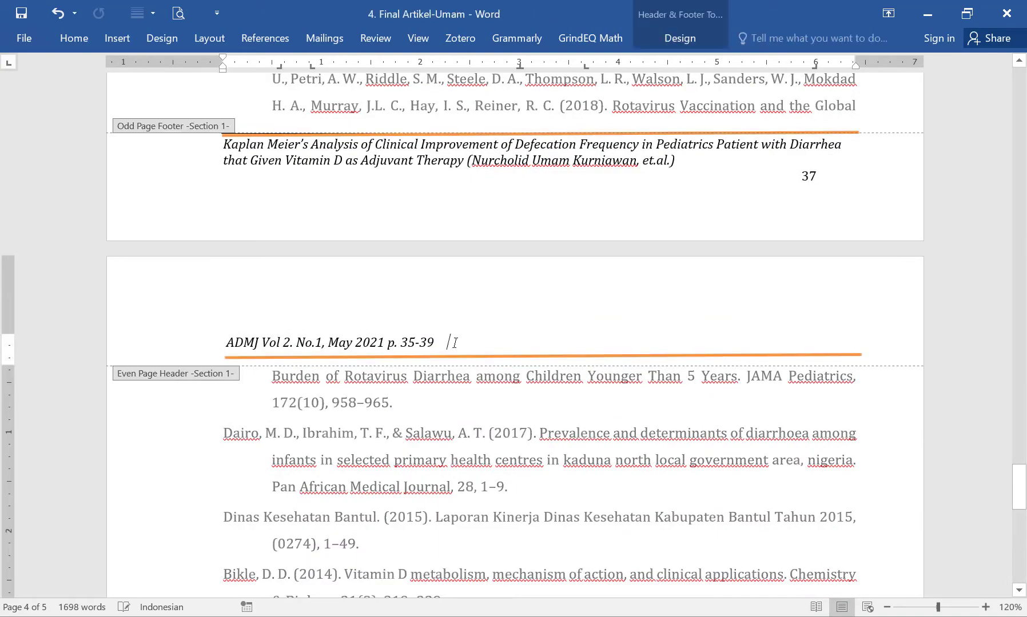
pyautogui.moveTo(1019, 487); pyautogui.dragTo(1019, 103)
pyautogui.scroll(-6, 819, 333)
pyautogui.scroll(7, 726, 426)
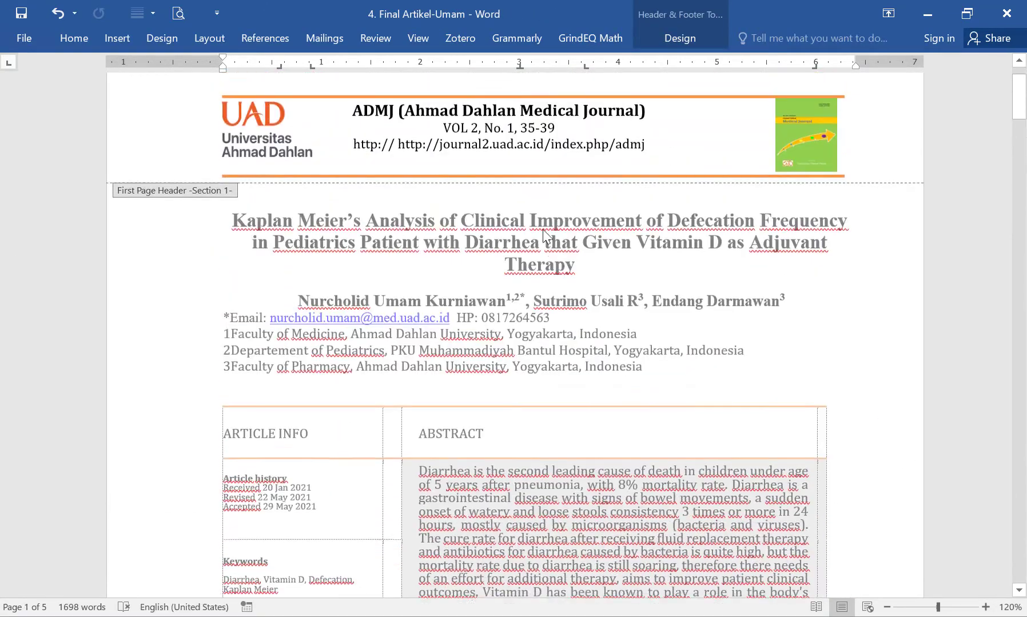
pyautogui.click(520, 132)
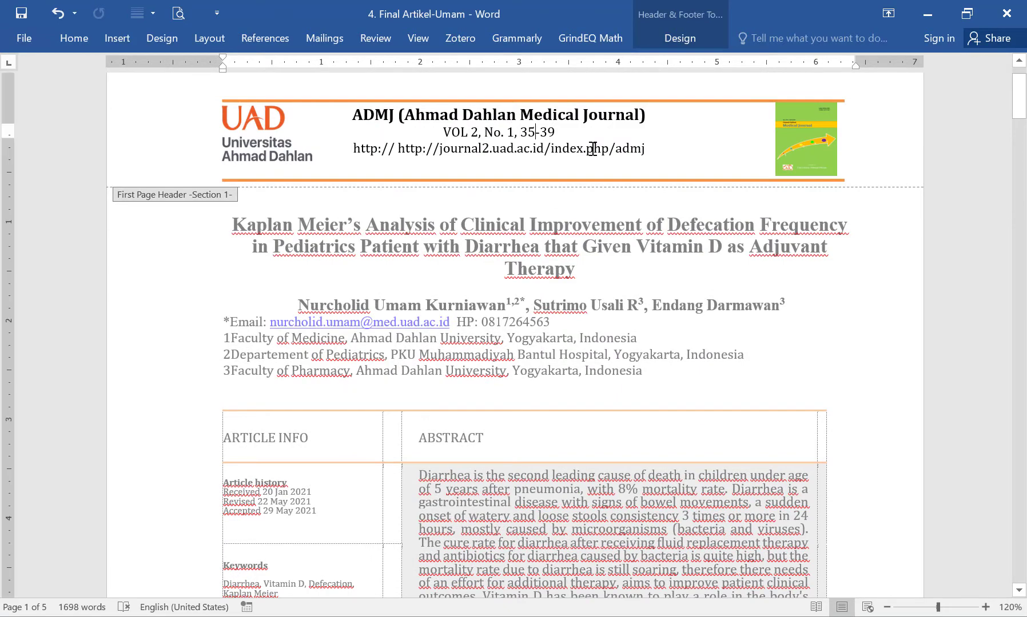
pyautogui.press('BackSpace')
pyautogui.write('4')
pyautogui.press('BackSpace')
pyautogui.write('8')
# - Change the starting page of the range in the odd-page header to 34
pyautogui.scroll(-15, 591, 262)
pyautogui.scroll(-4, 419, 412)
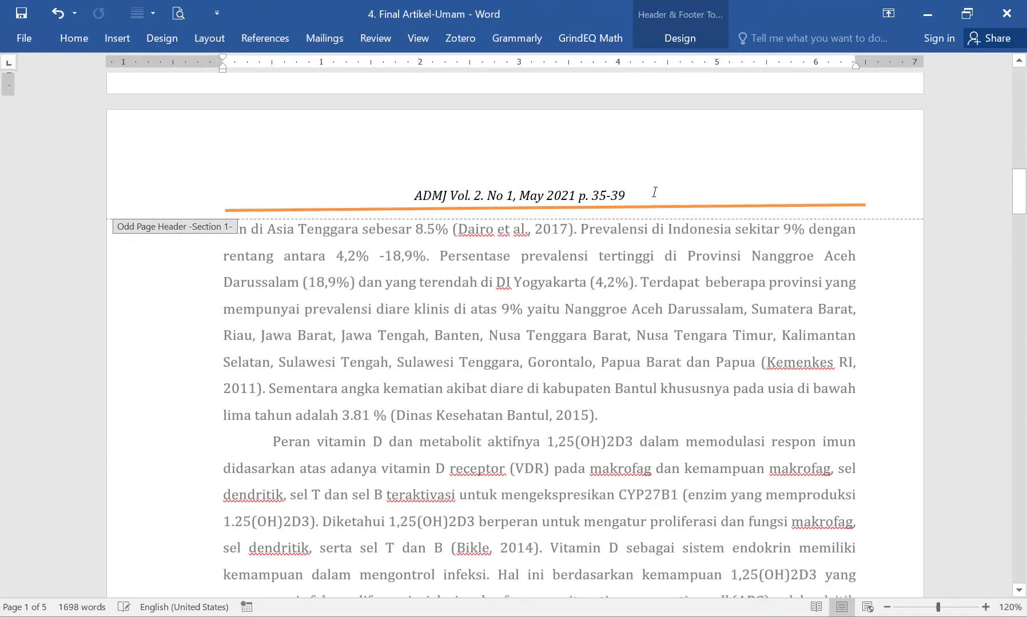
pyautogui.click(723, 190)
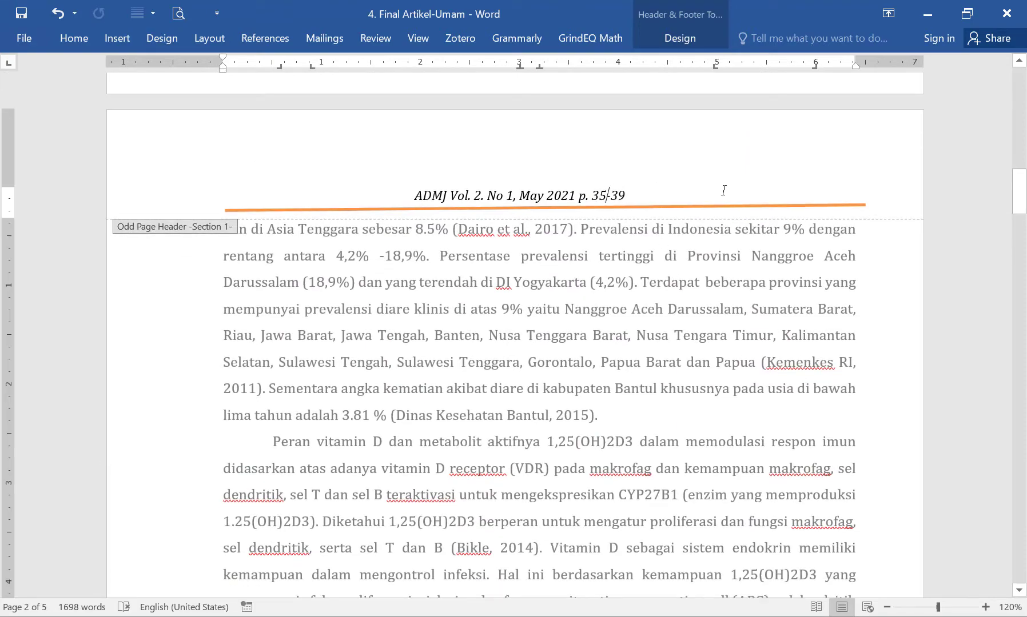
pyautogui.press('BackSpace')
pyautogui.write('4')
# - Set the ending page of the range in the even-page header to 38, check the remaining pages, and save the article
pyautogui.scroll(-12, 723, 191)
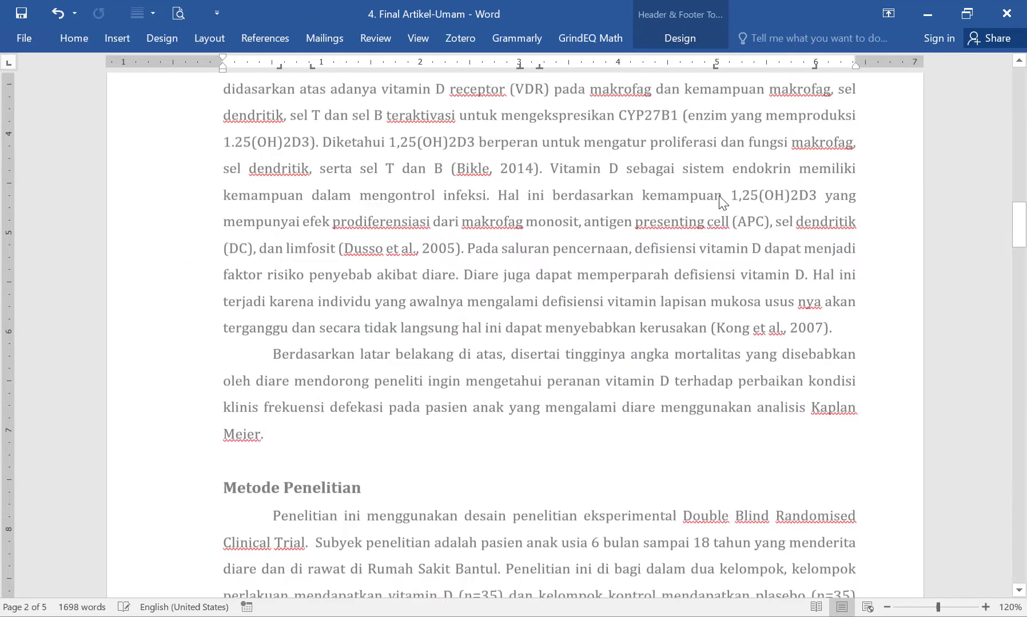
pyautogui.click(514, 212)
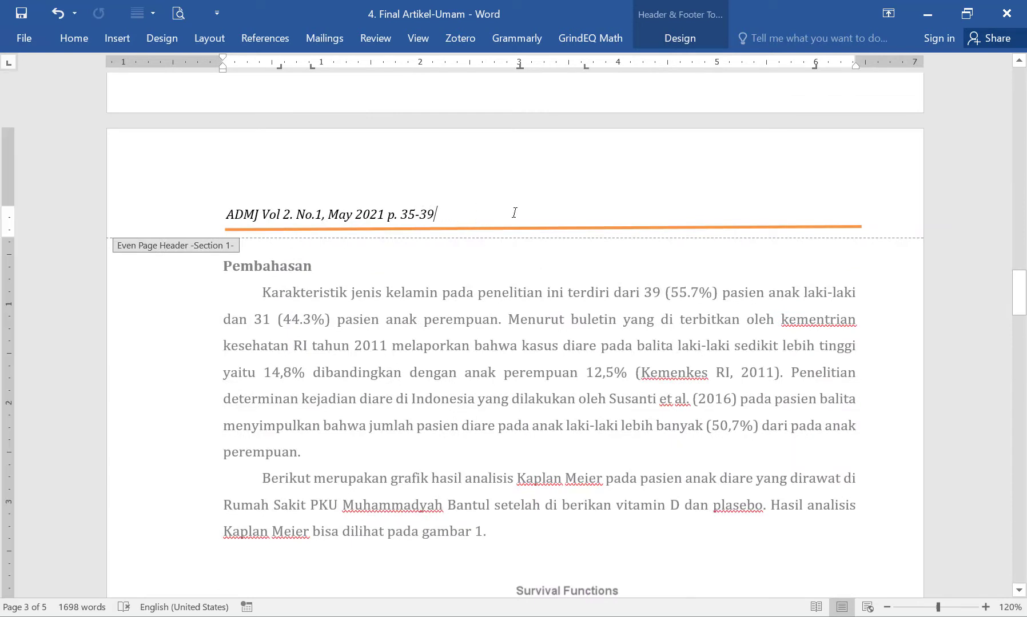
pyautogui.press('BackSpace')
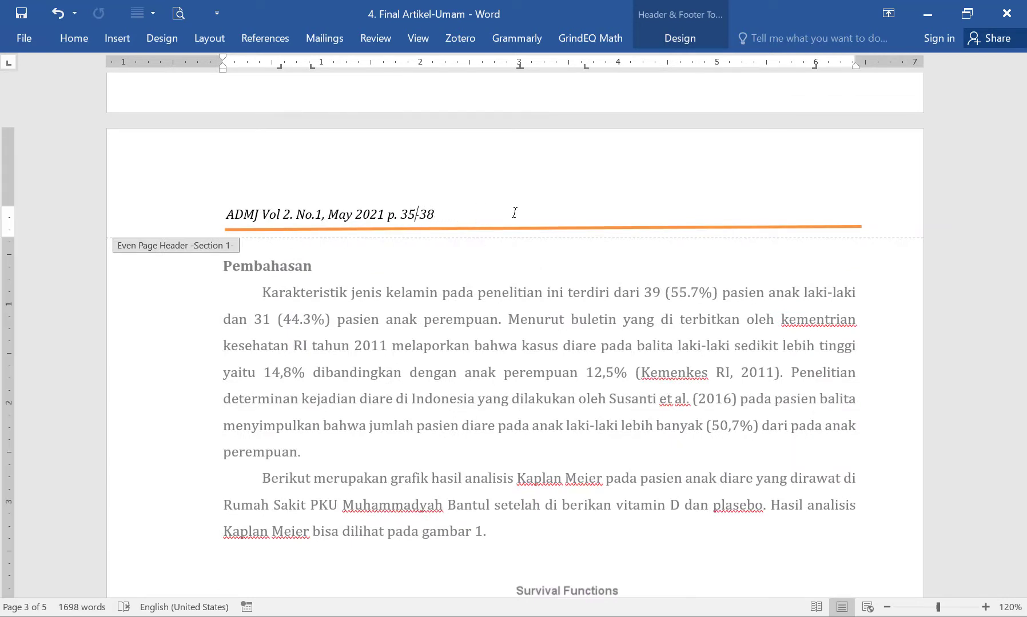
pyautogui.scroll(-6, 566, 291)
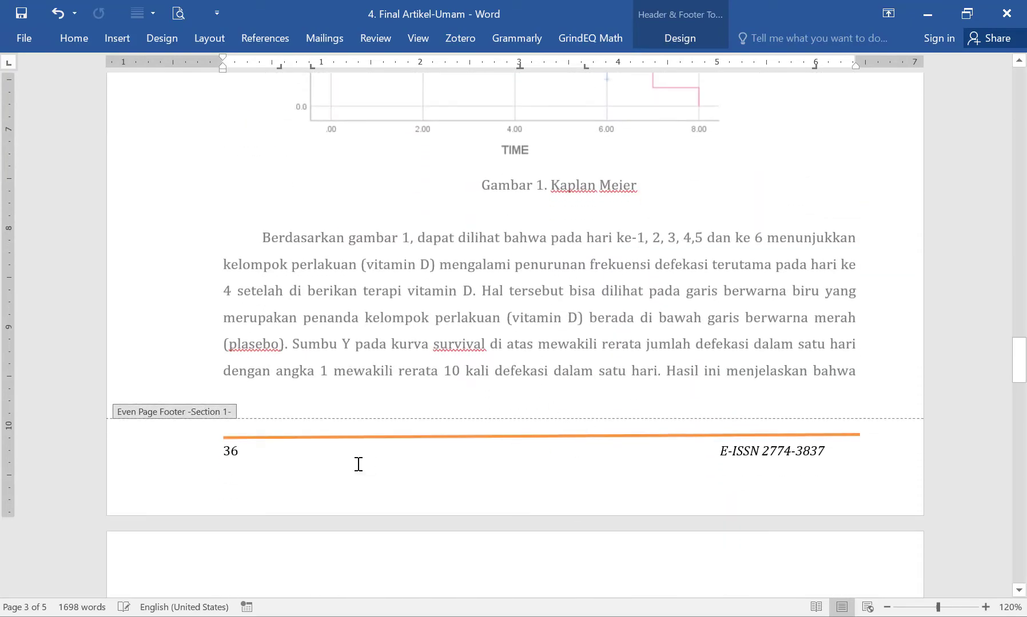
pyautogui.scroll(-7, 422, 416)
pyautogui.scroll(-15, 971, 513)
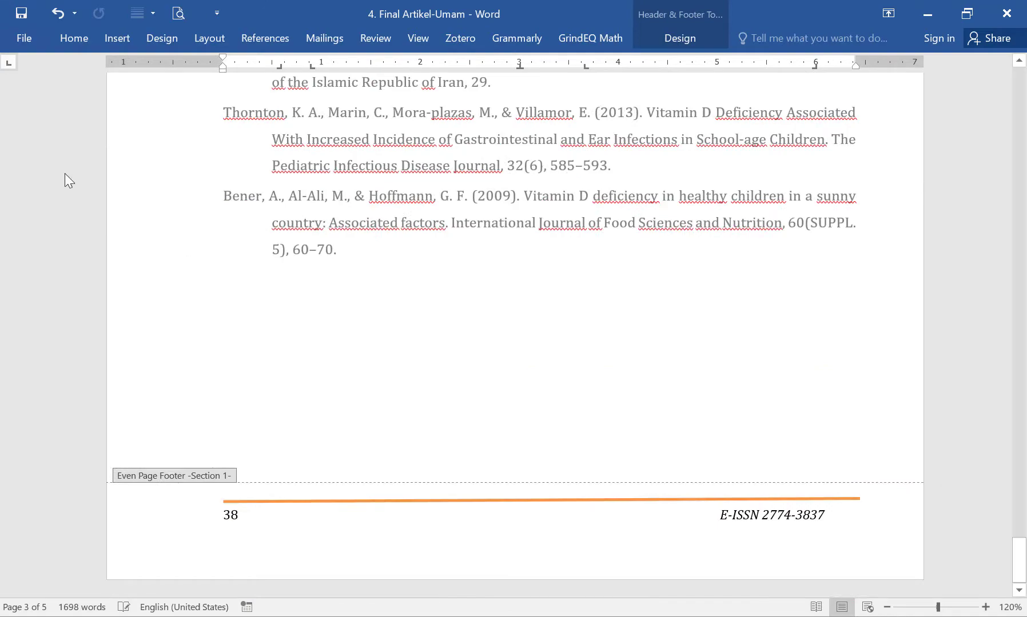
pyautogui.click(26, 18)
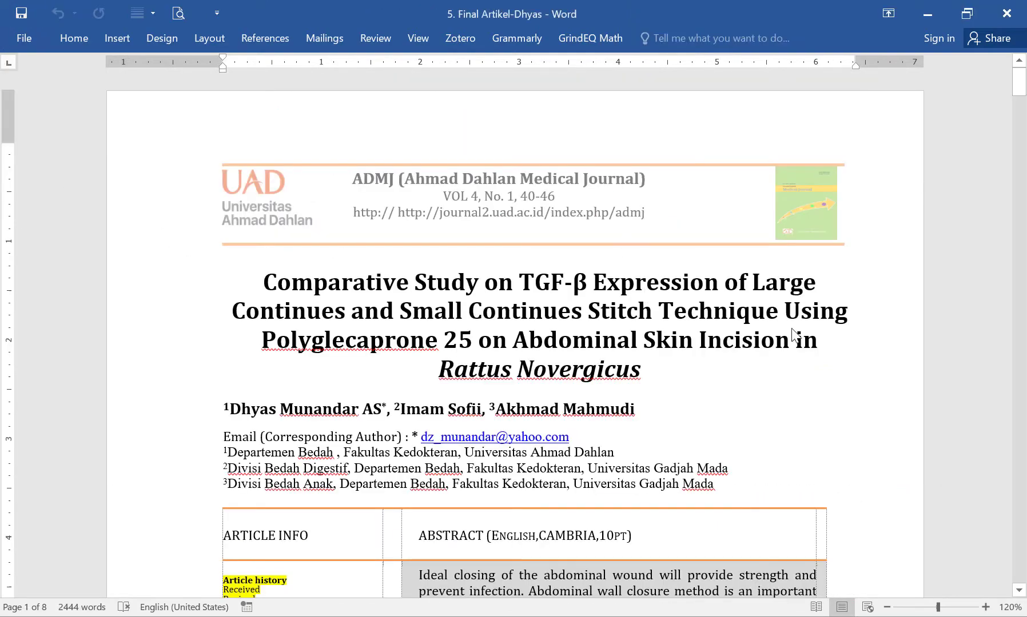
# - Switch to the TGF-β stitch technique article and set its page numbering to start at 39
pyautogui.scroll(-10, 793, 334)
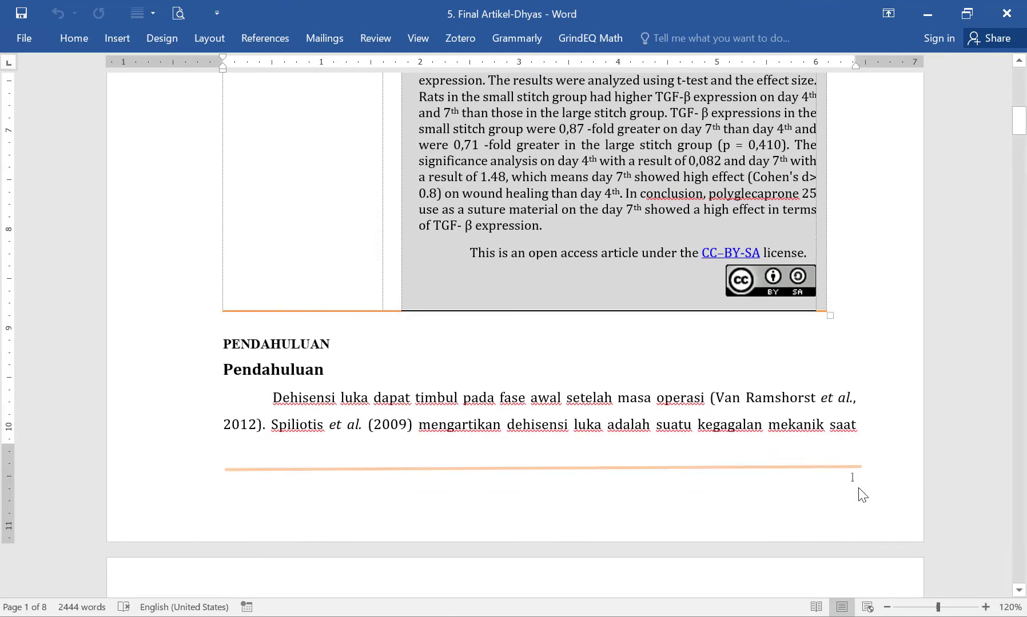
pyautogui.doubleClick(869, 478)
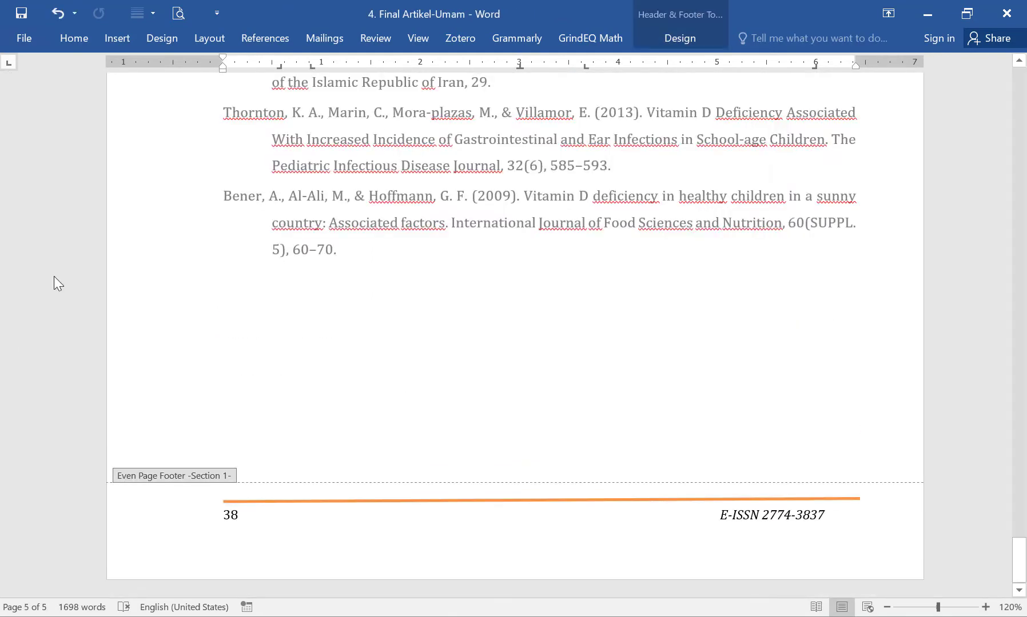
pyautogui.moveTo(1019, 563); pyautogui.dragTo(1019, 80)
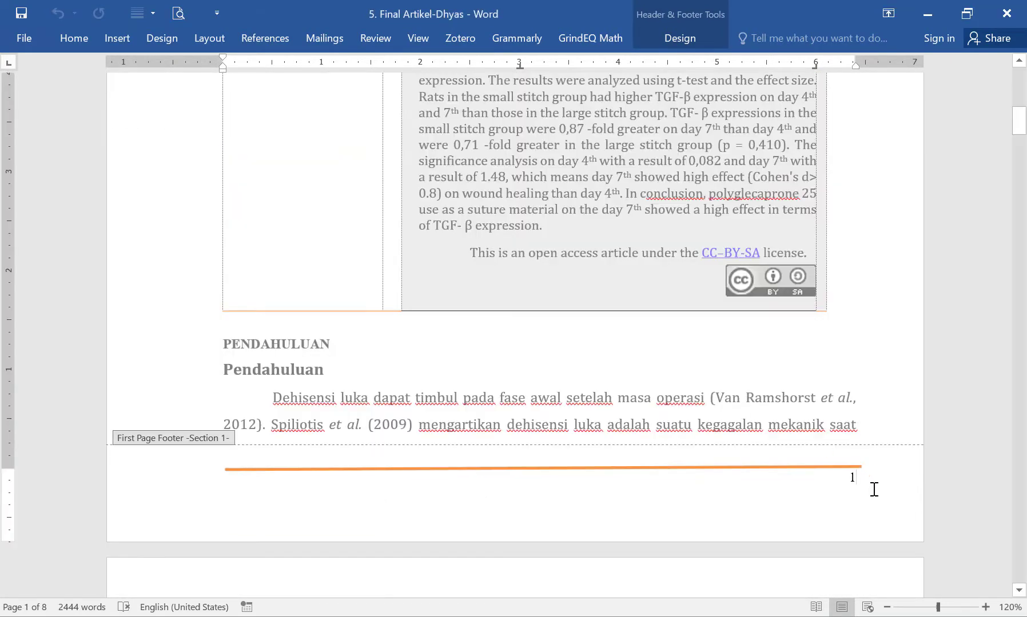
pyautogui.click(663, 35)
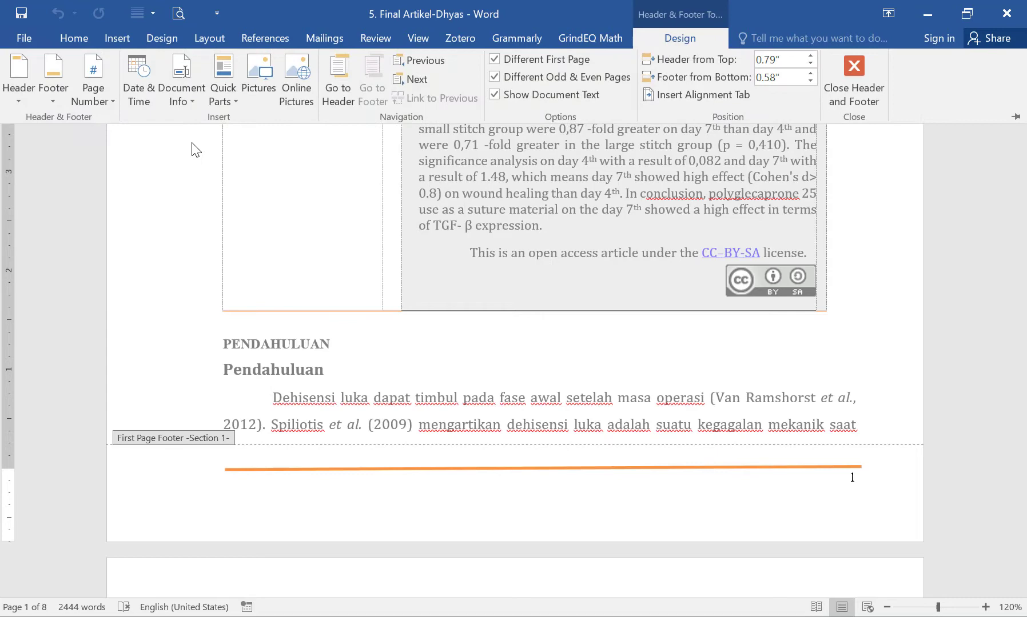
pyautogui.click(92, 100)
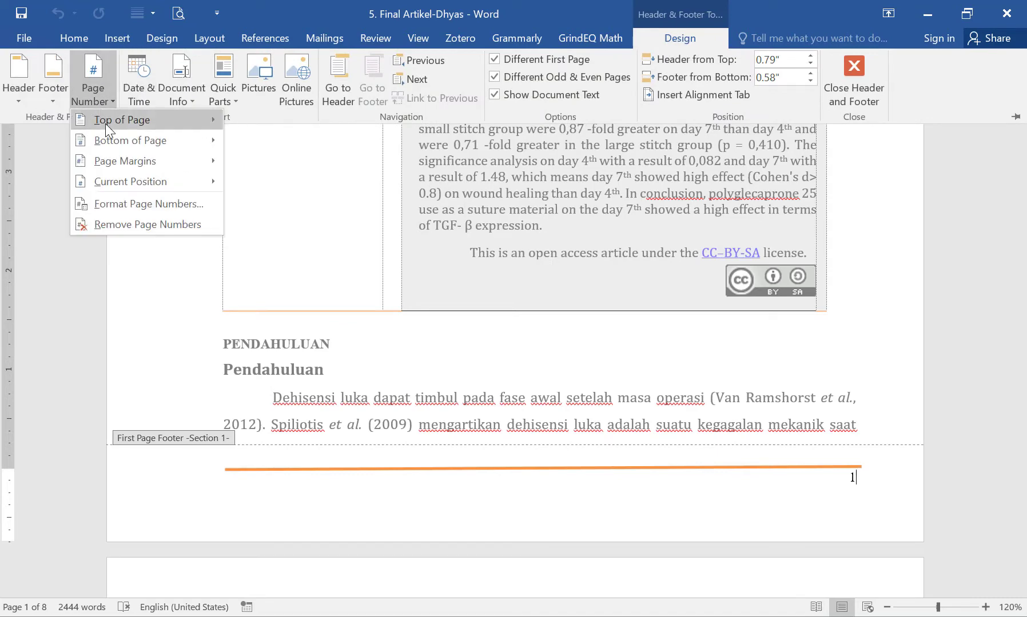
pyautogui.click(143, 203)
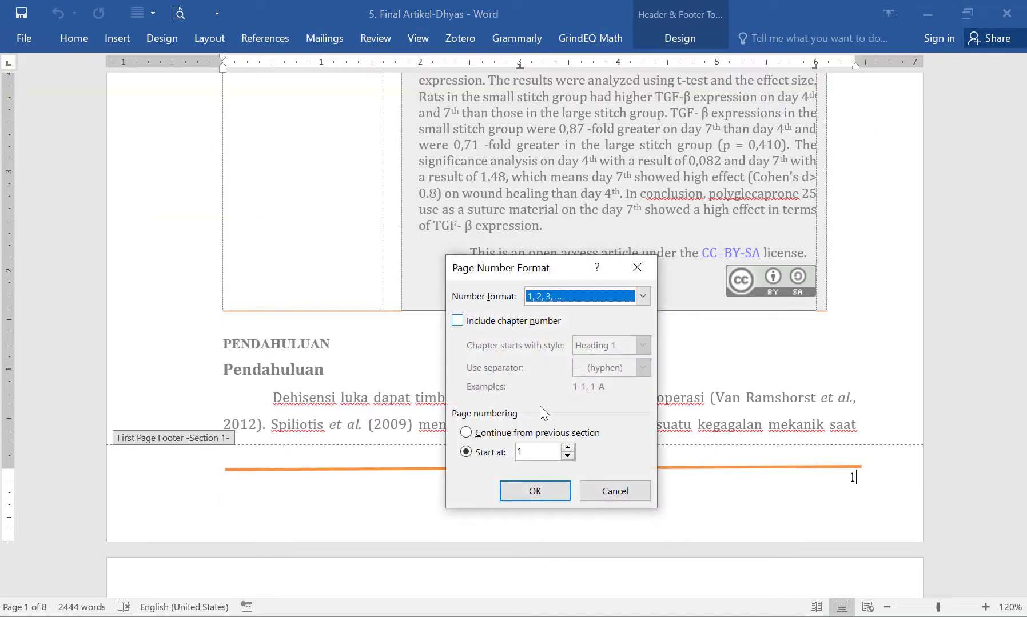
pyautogui.click(543, 451)
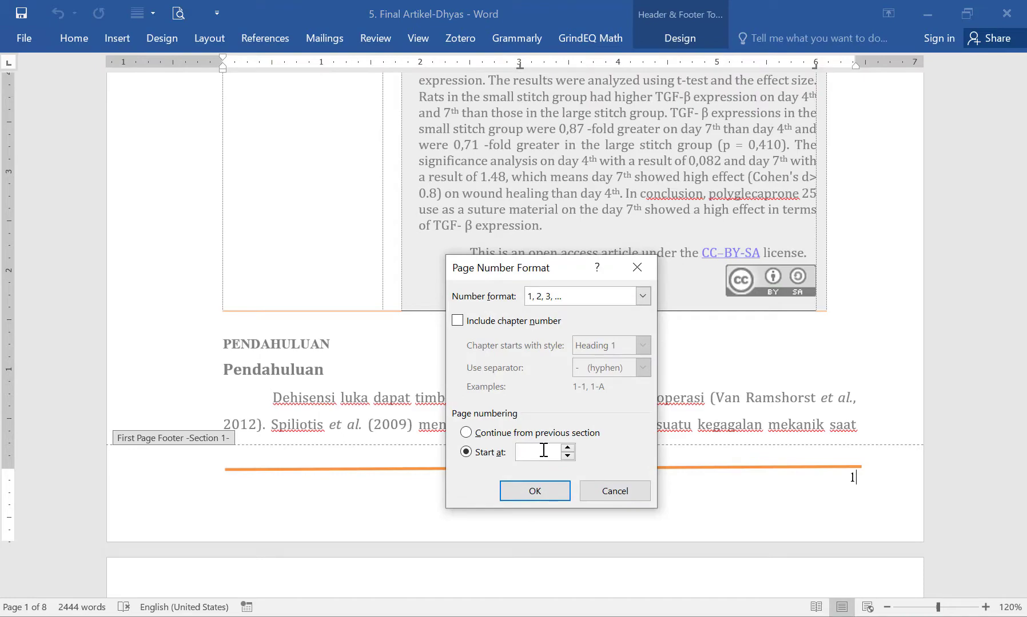
pyautogui.write('39')
pyautogui.click(535, 491)
# - Examine the page numbers, header page ranges and the Title (Author) footer placeholder through the article's reference list
pyautogui.scroll(-15, 806, 474)
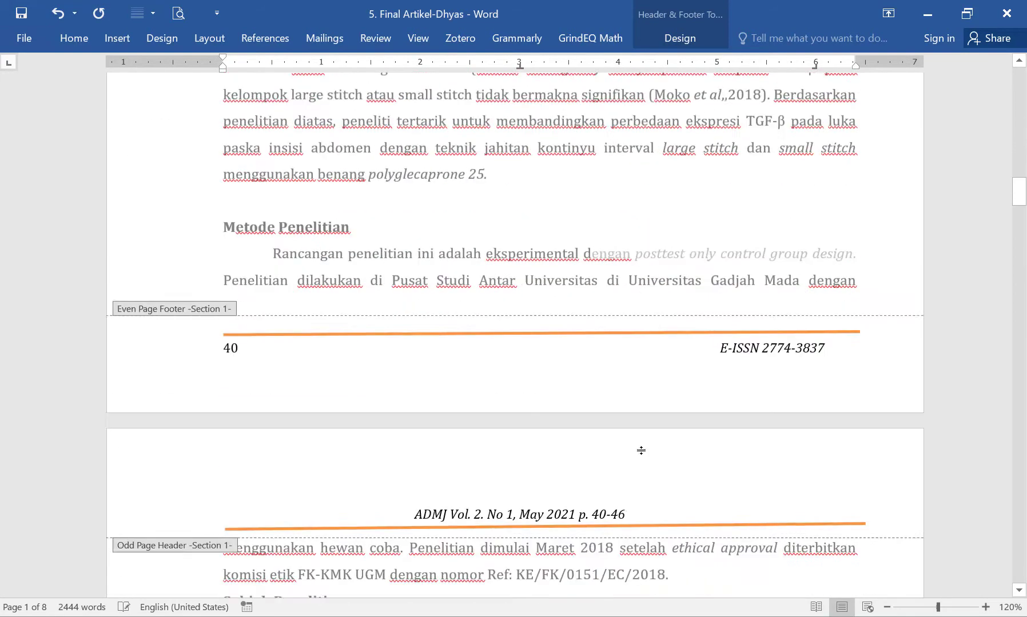
pyautogui.click(309, 282)
pyautogui.scroll(-3, 890, 404)
pyautogui.scroll(-10, 890, 403)
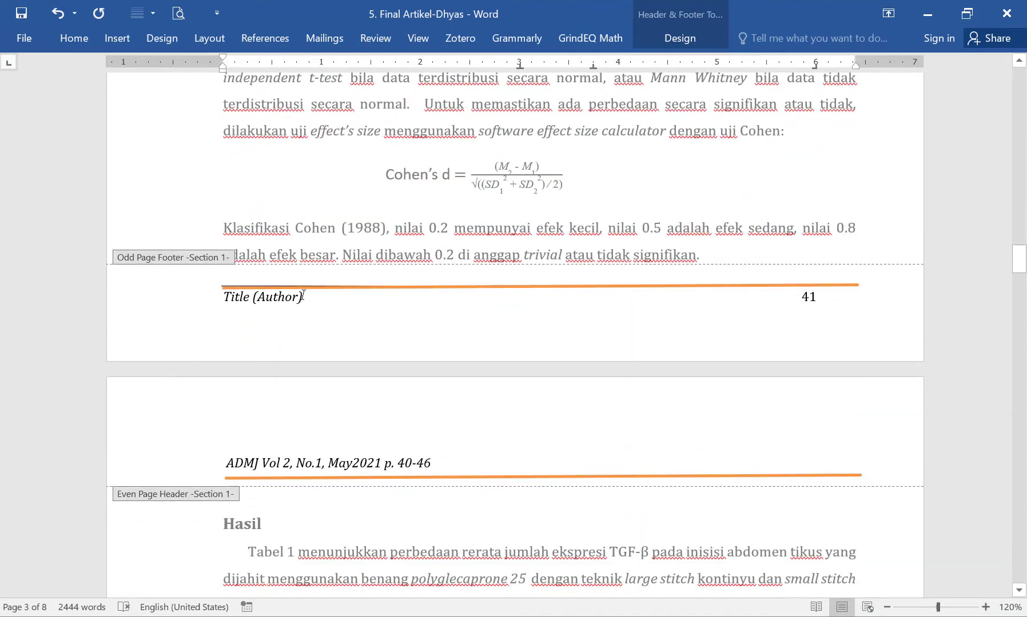
pyautogui.click(303, 295)
pyautogui.moveTo(303, 296); pyautogui.dragTo(224, 297)
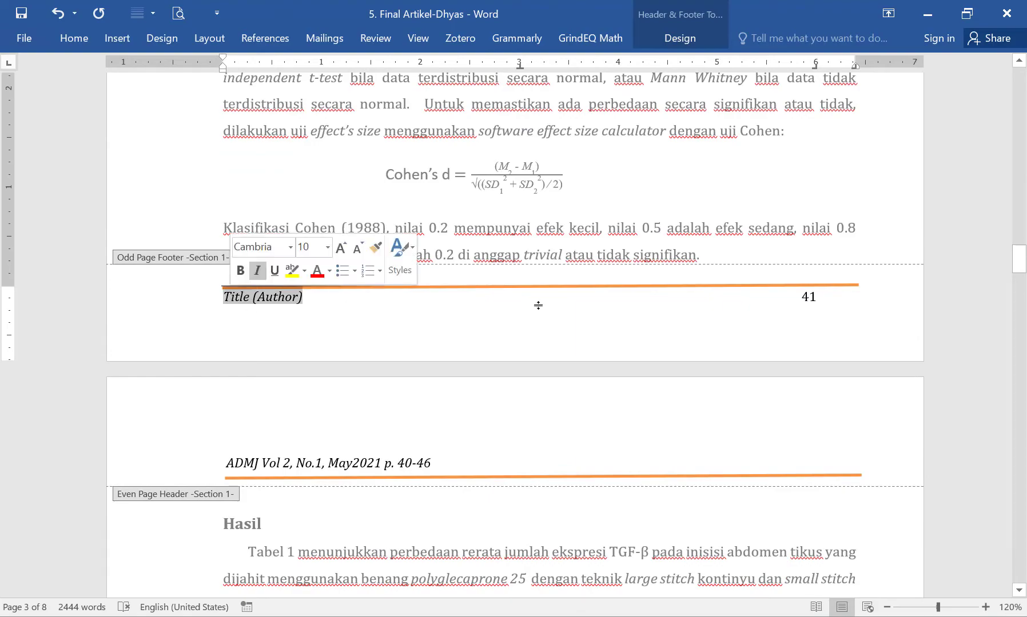
pyautogui.scroll(-10, 841, 339)
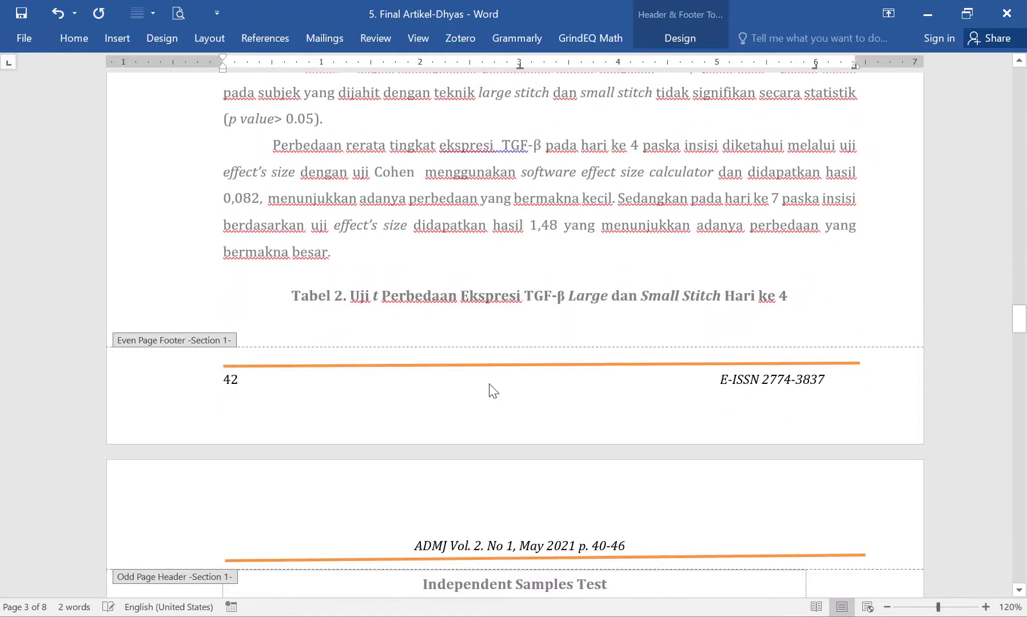
pyautogui.scroll(-10, 761, 382)
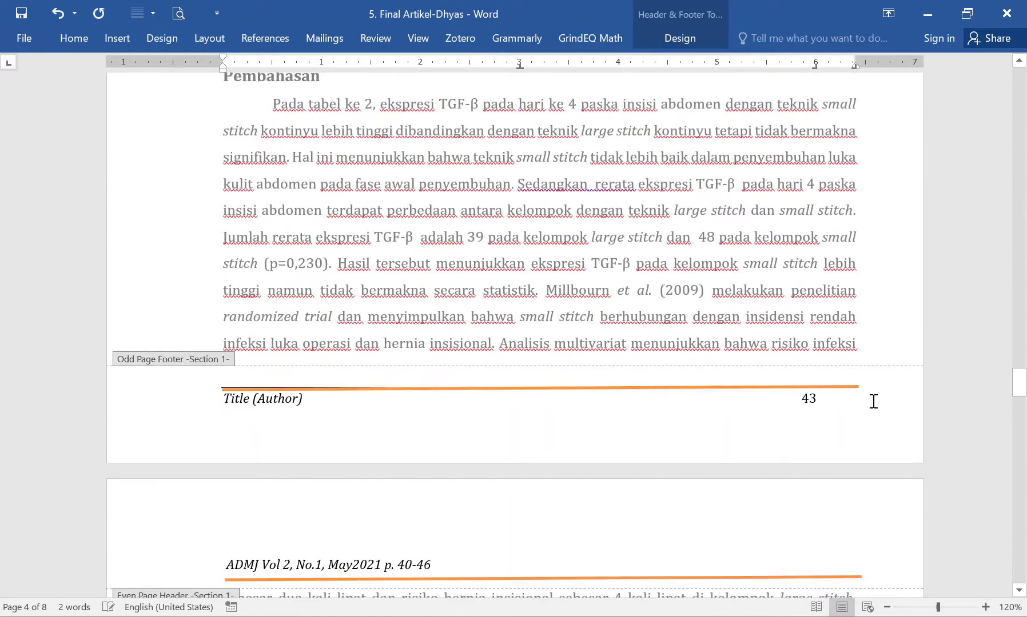
pyautogui.scroll(-15, 873, 403)
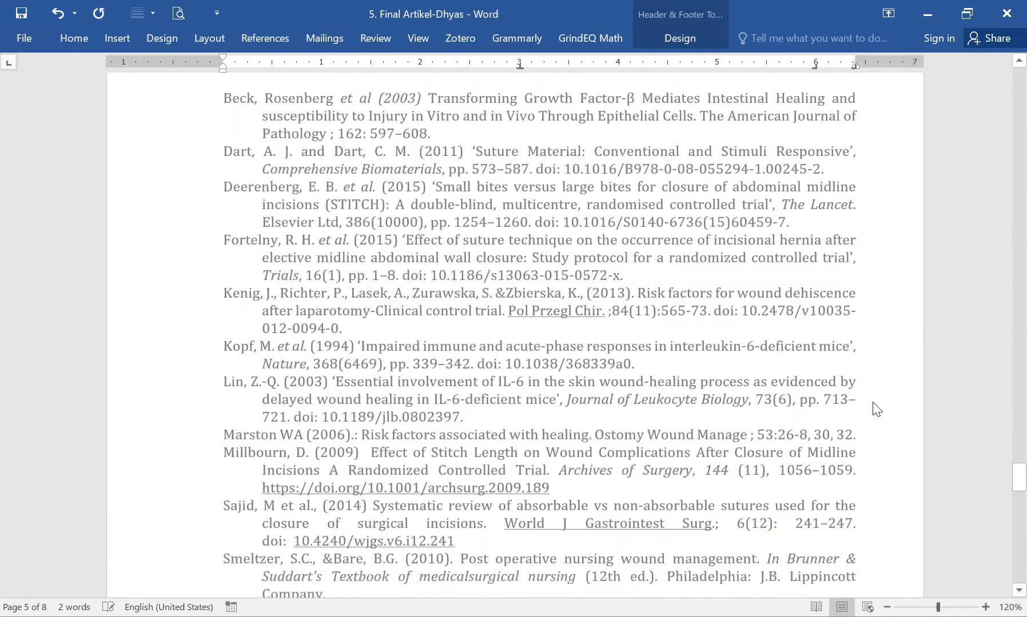
pyautogui.scroll(-6, 872, 403)
# - Change the page range in the first-page header of the TGF-β article to 39-46
pyautogui.moveTo(1019, 504); pyautogui.dragTo(1026, 62)
pyautogui.scroll(-7, 866, 321)
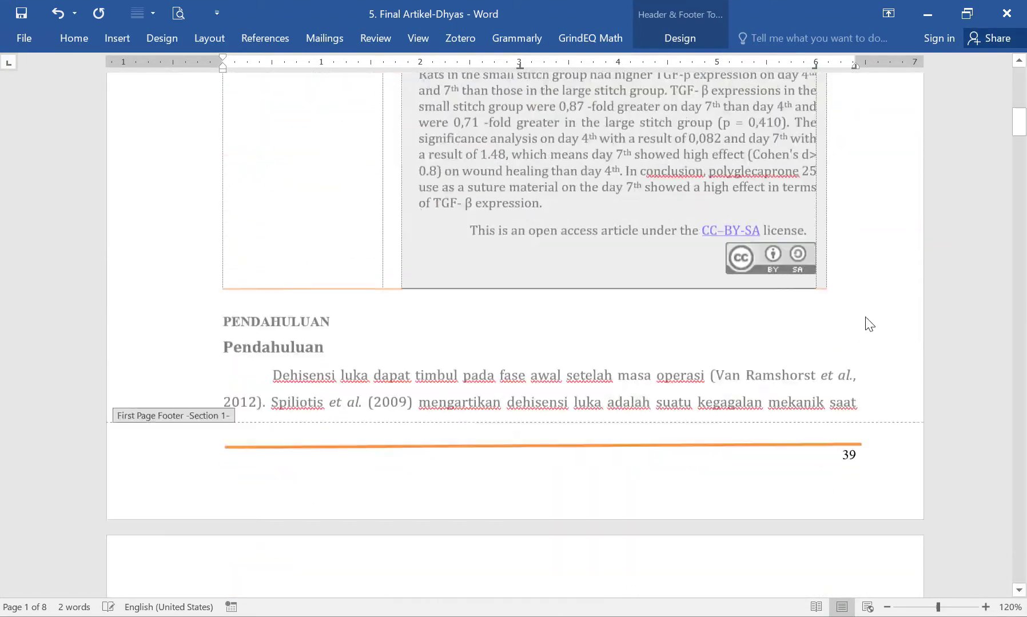
pyautogui.scroll(7, 809, 320)
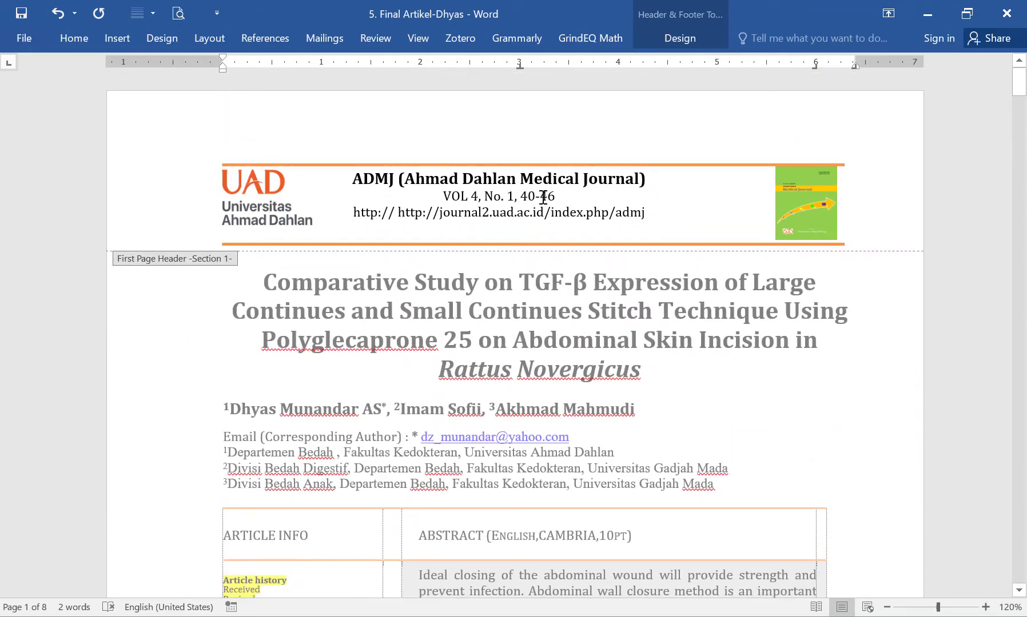
pyautogui.press('BackSpace')
pyautogui.press('BackSpace')
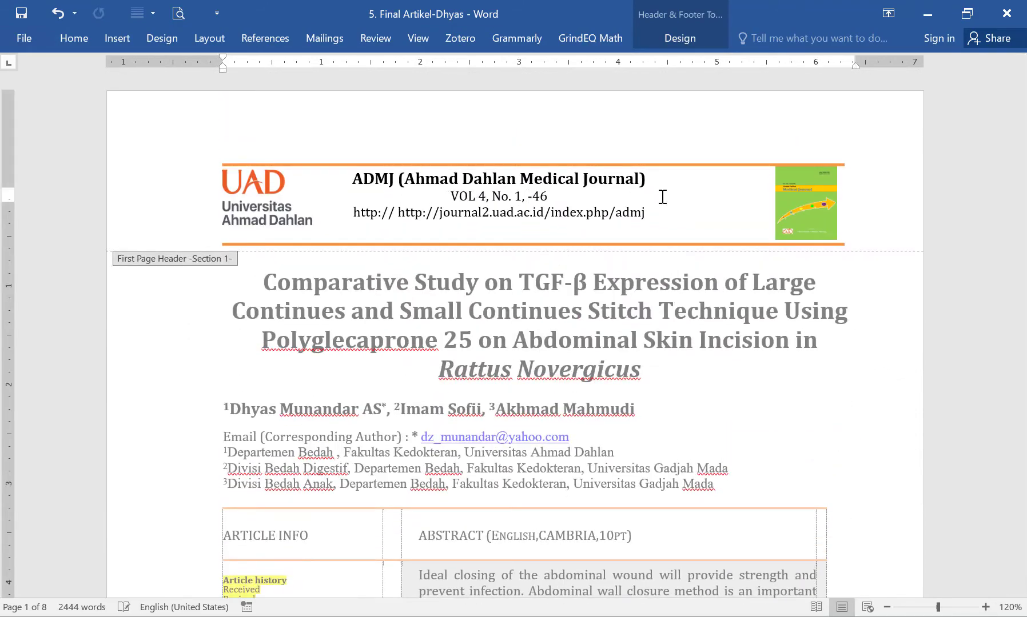
pyautogui.write('39')
# - Change the page range in the even-page header to 39-46
pyautogui.scroll(-8, 662, 196)
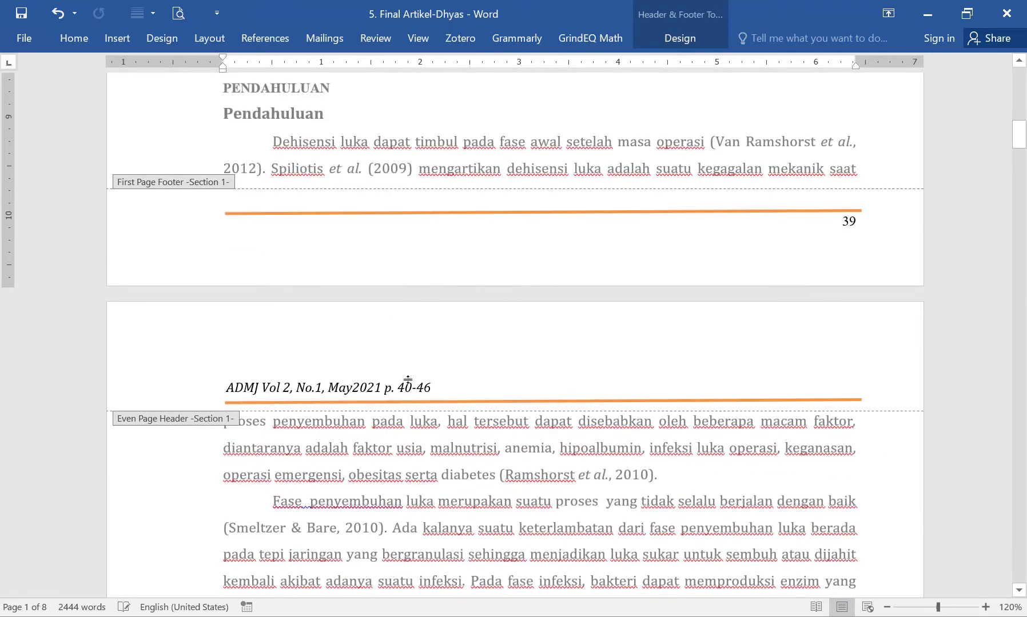
pyautogui.click(408, 379)
pyautogui.press('BackSpace')
pyautogui.press('BackSpace')
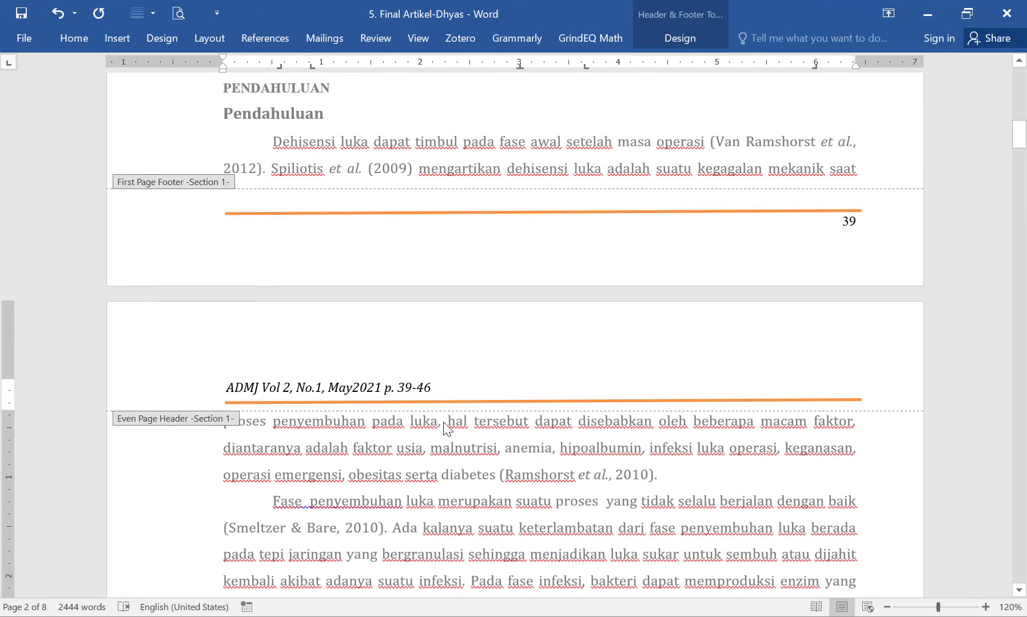
# - Examine the headers, footers and page numbers of the TGF-β article from the introduction through the results section
pyautogui.scroll(10, 449, 419)
pyautogui.scroll(-15, 433, 421)
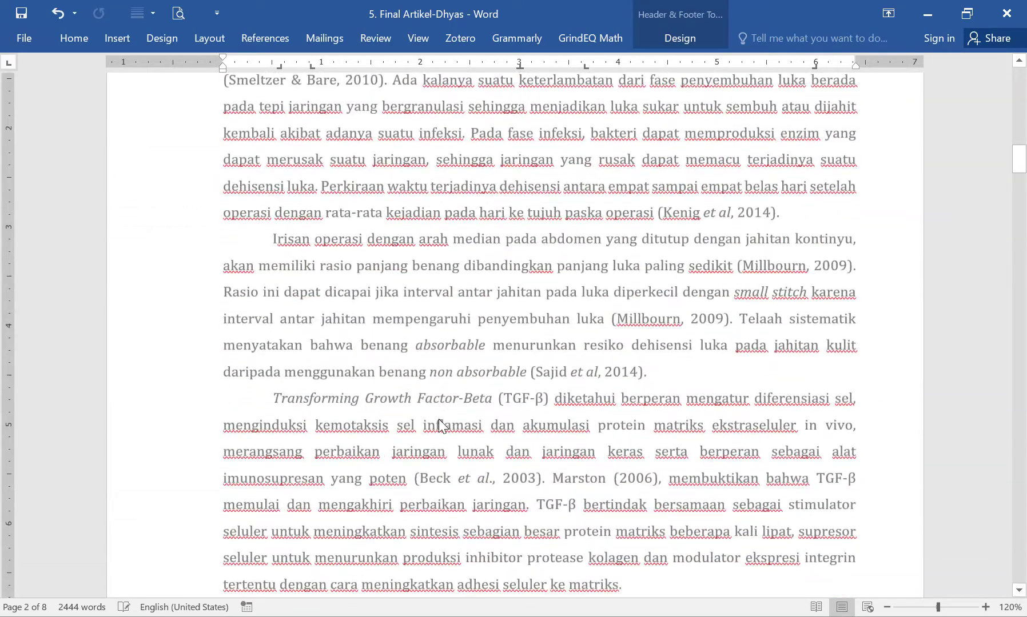
pyautogui.scroll(4, 441, 425)
pyautogui.scroll(-15, 426, 359)
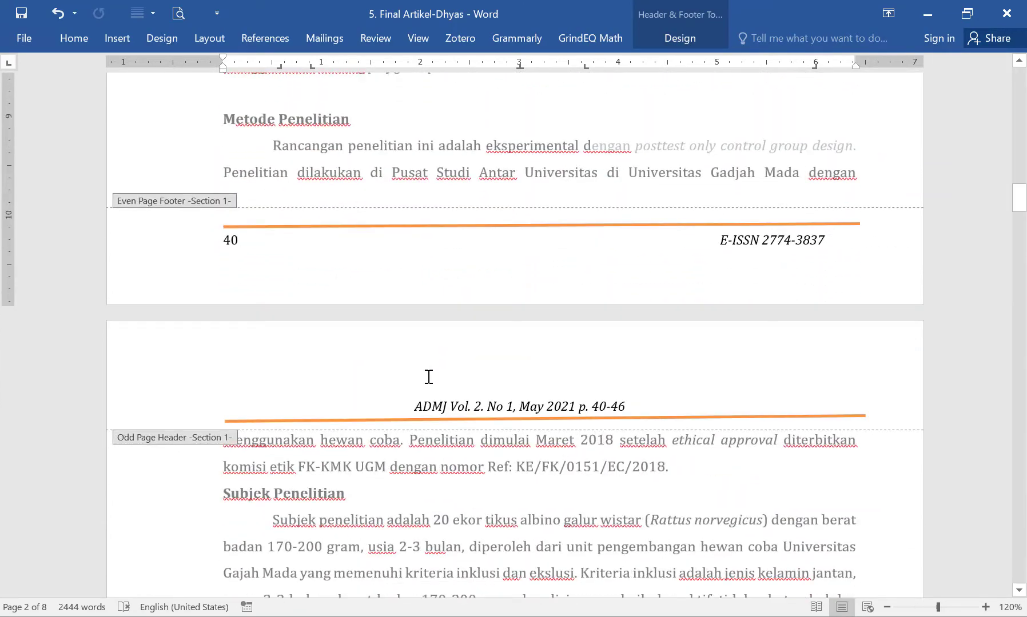
pyautogui.scroll(-12, 411, 413)
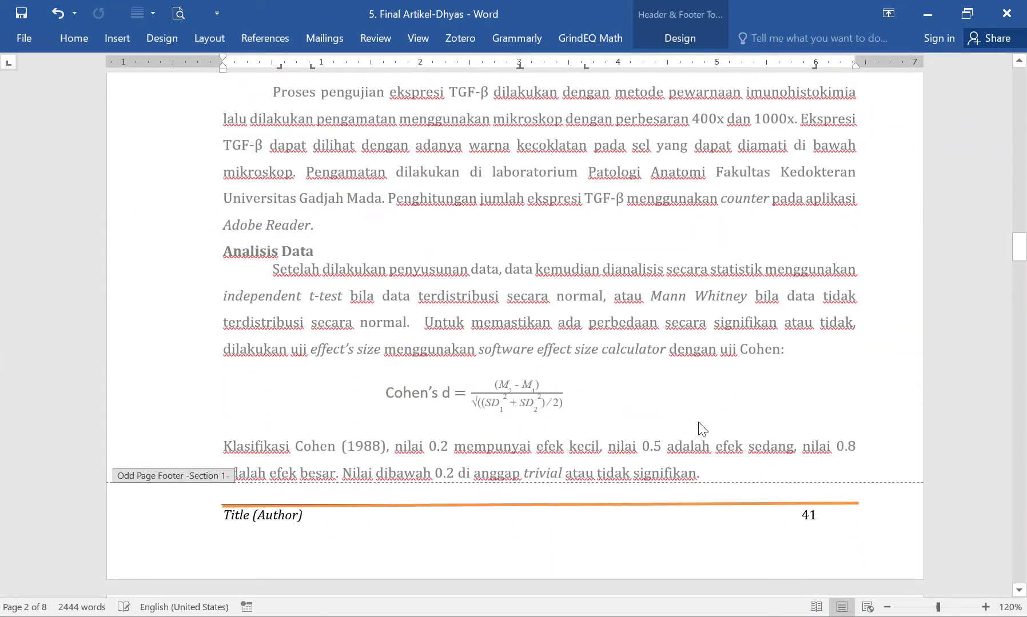
pyautogui.scroll(-8, 702, 429)
pyautogui.scroll(4, 419, 330)
pyautogui.scroll(-7, 633, 330)
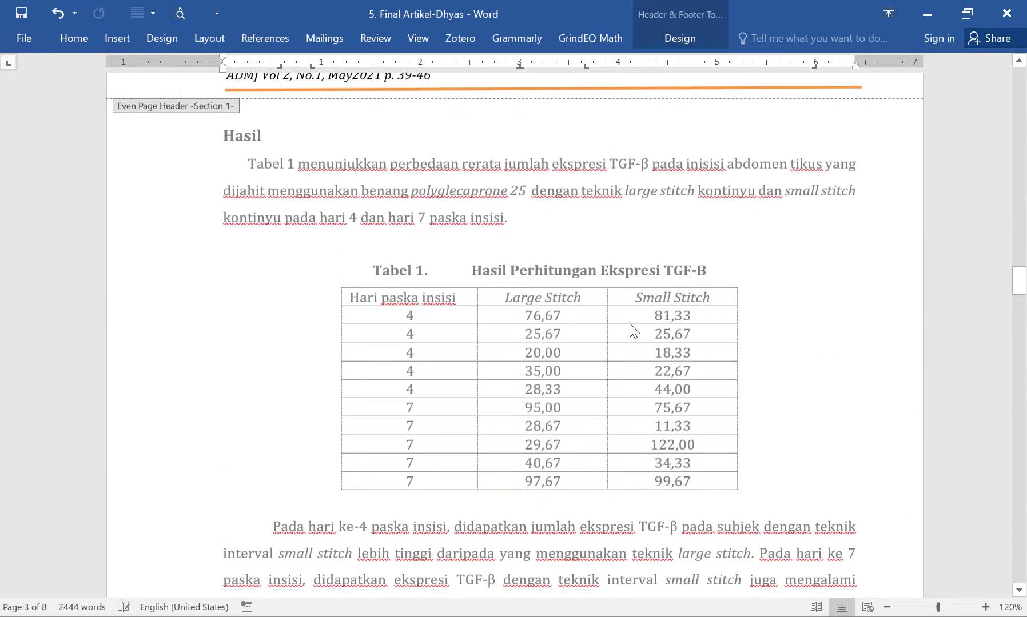
pyautogui.scroll(-10, 633, 330)
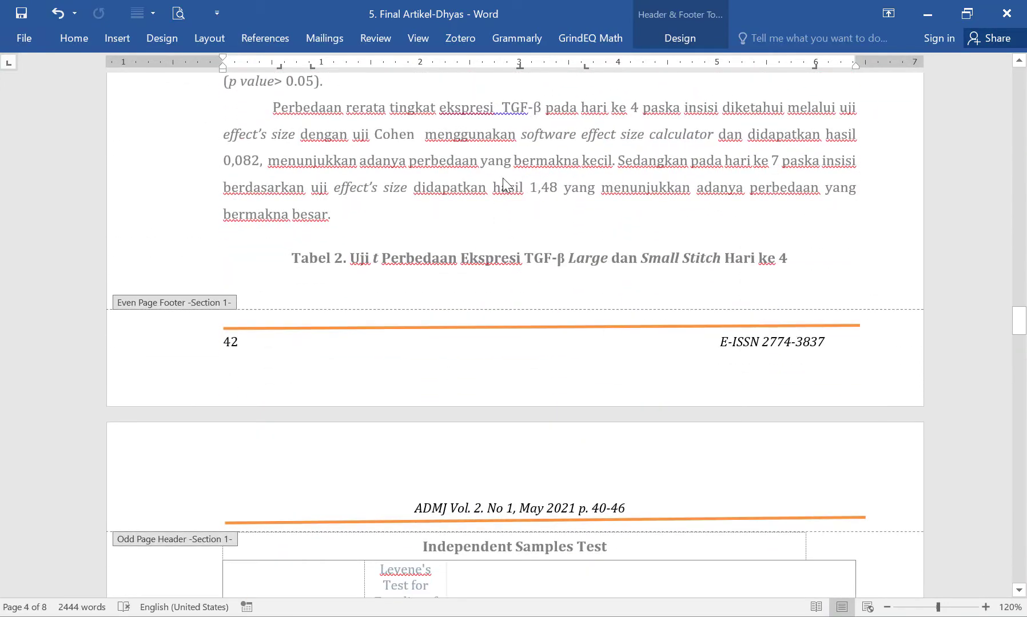
# - Move the Tabel 2 caption onto the page with its table and remove the extra blank line above the Tabel 3 caption
pyautogui.doubleClick(502, 184)
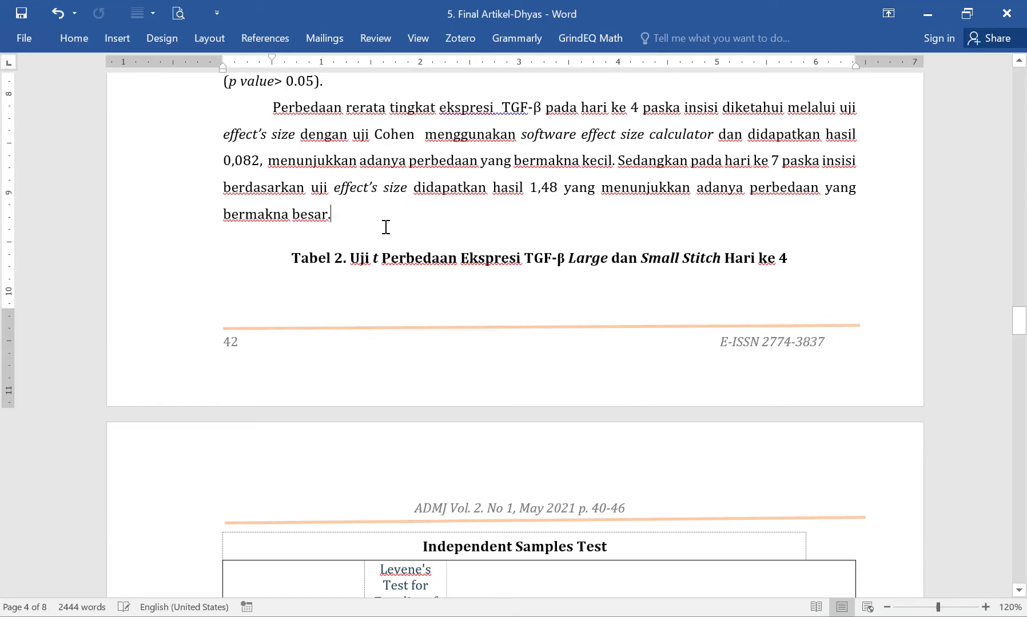
pyautogui.press('Return')
pyautogui.press('Return')
pyautogui.scroll(-5, 589, 314)
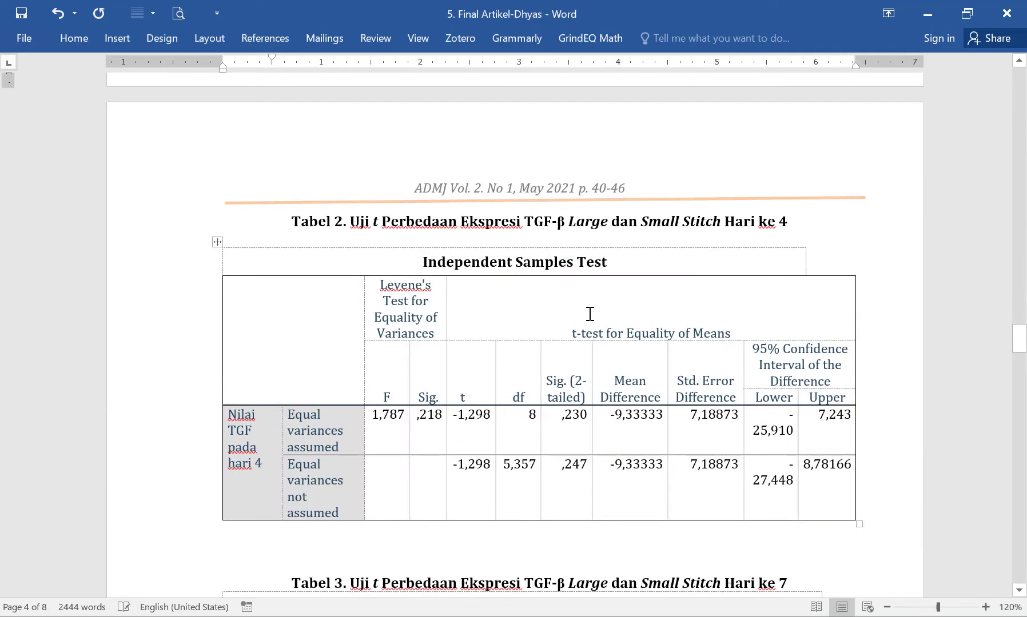
pyautogui.scroll(3, 536, 325)
pyautogui.scroll(-4, 483, 314)
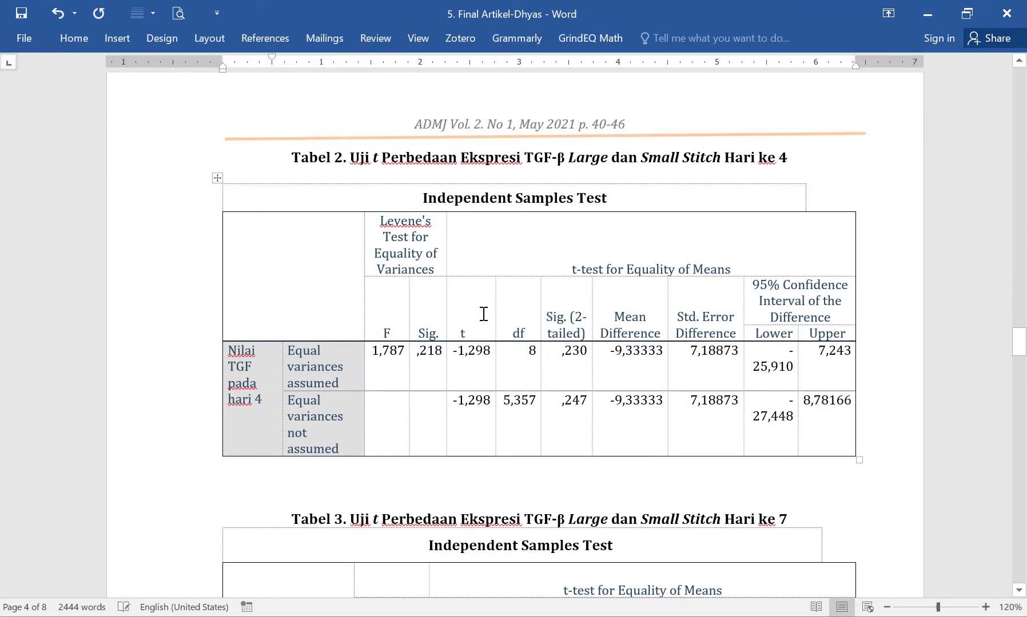
pyautogui.scroll(-1, 580, 430)
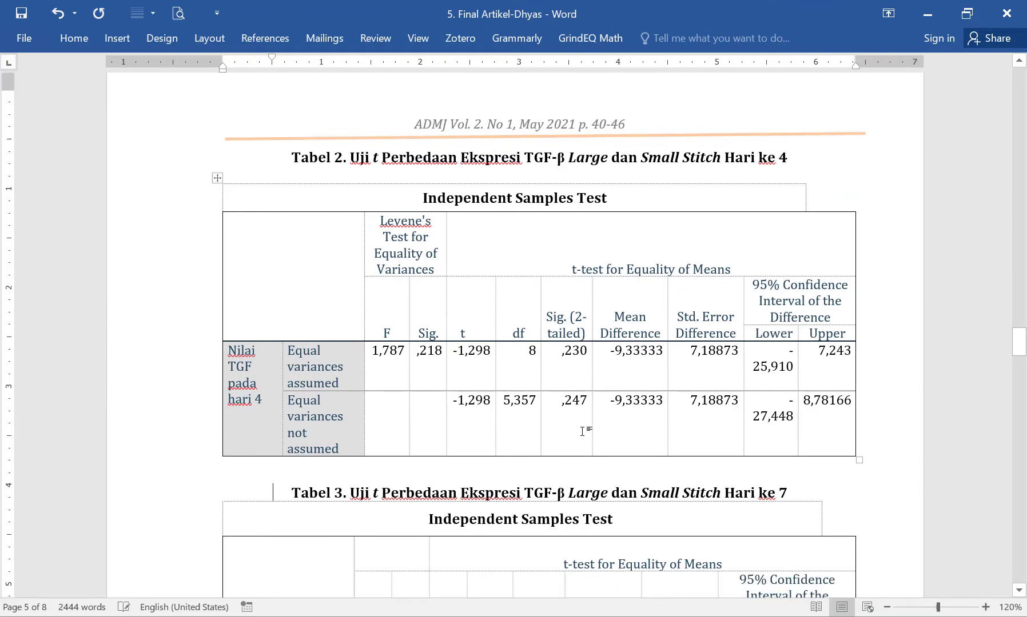
pyautogui.scroll(9, 578, 406)
pyautogui.scroll(4, 515, 389)
pyautogui.scroll(-15, 531, 382)
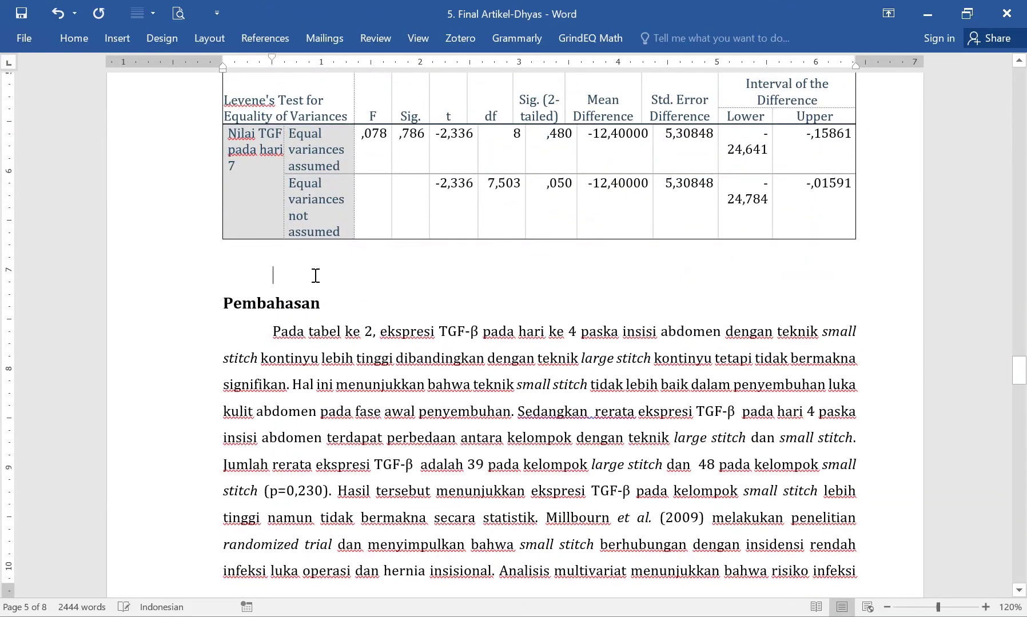
# - Delete blank paragraphs after the reference list to remove the empty last page, and save the article
pyautogui.scroll(-15, 327, 277)
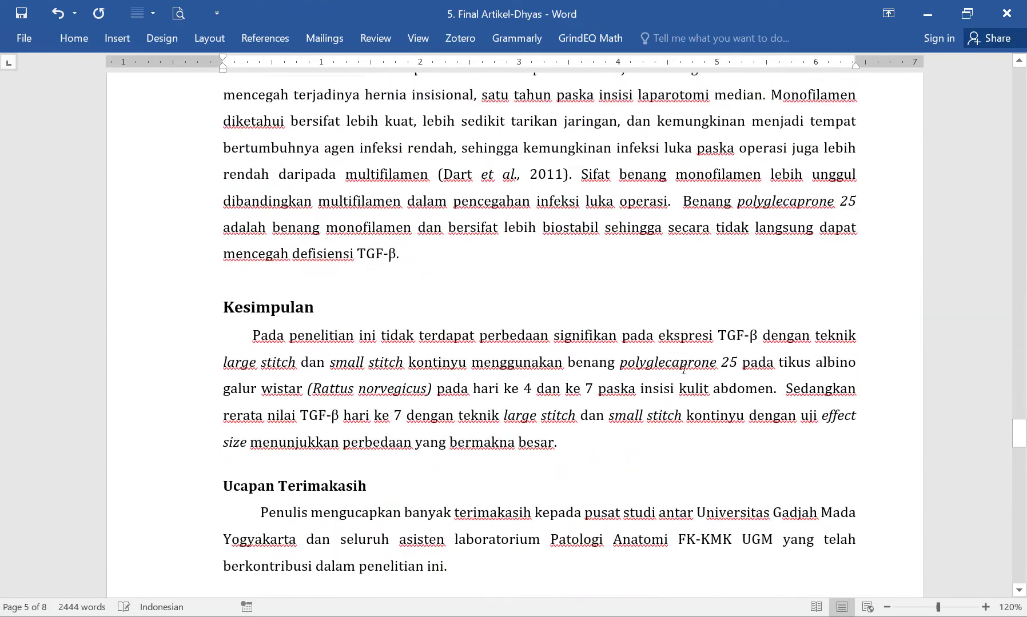
pyautogui.scroll(-20, 684, 369)
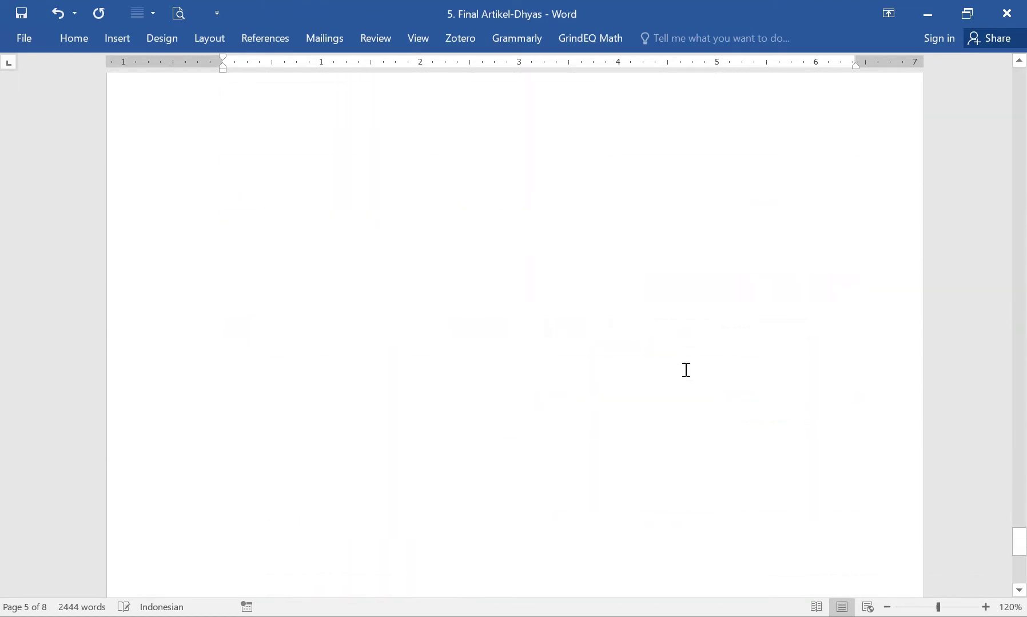
pyautogui.scroll(5, 686, 369)
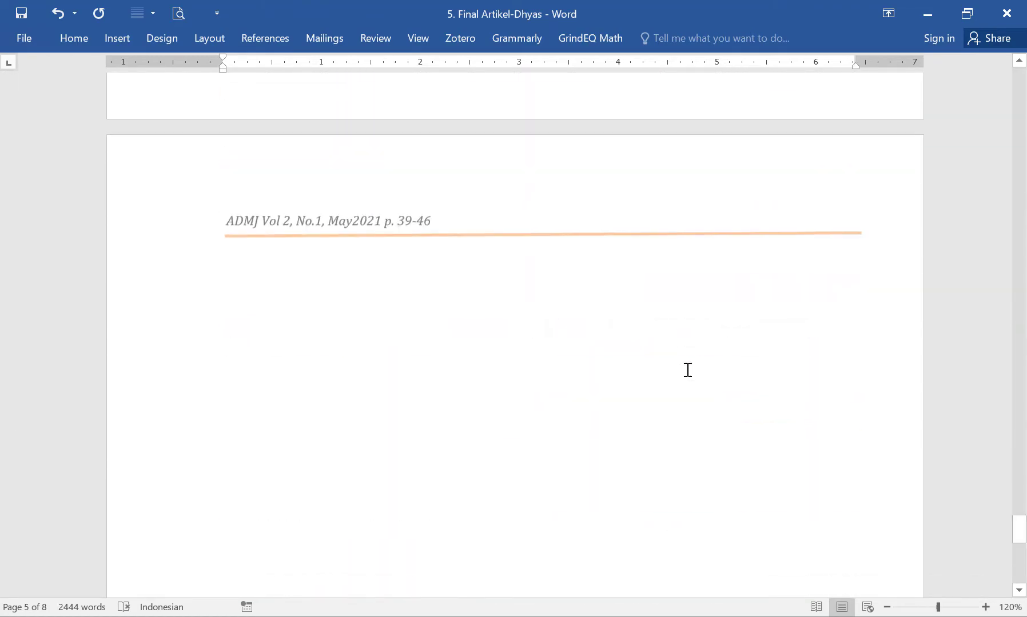
pyautogui.click(572, 440)
pyautogui.press('BackSpace')
pyautogui.press('BackSpace')
pyautogui.press('BackSpace')
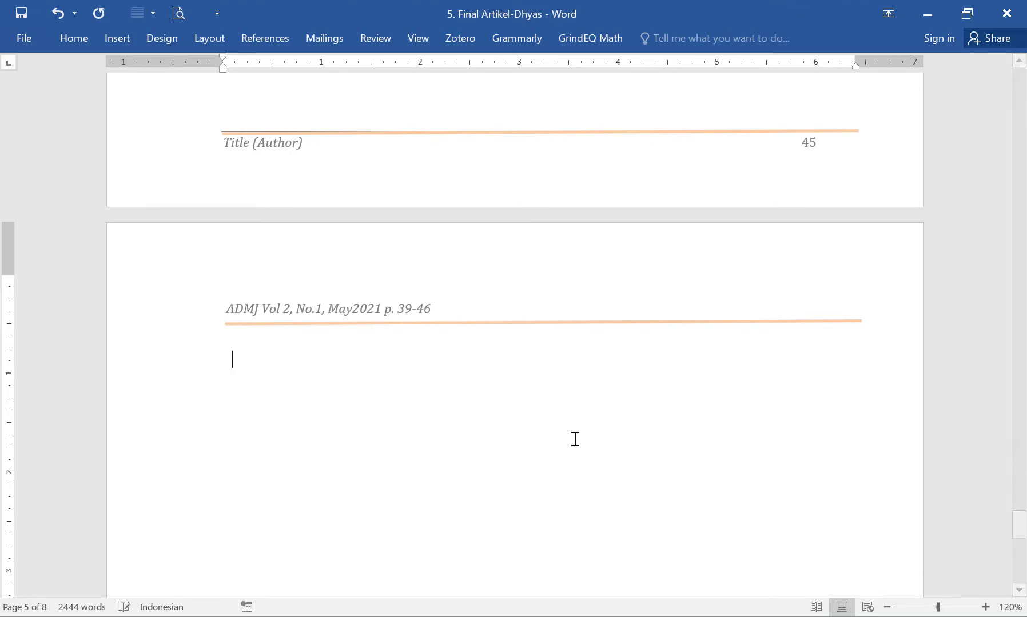
pyautogui.press('BackSpace')
pyautogui.press('BackSpace')
pyautogui.scroll(6, 578, 419)
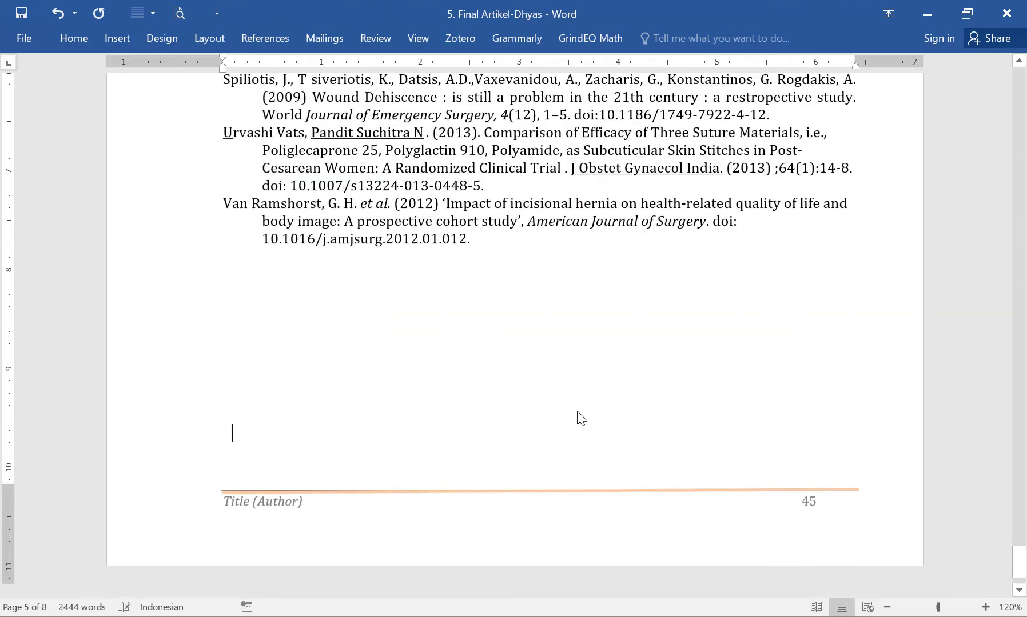
pyautogui.press('BackSpace')
pyautogui.press('BackSpace')
pyautogui.press('BackSpace')
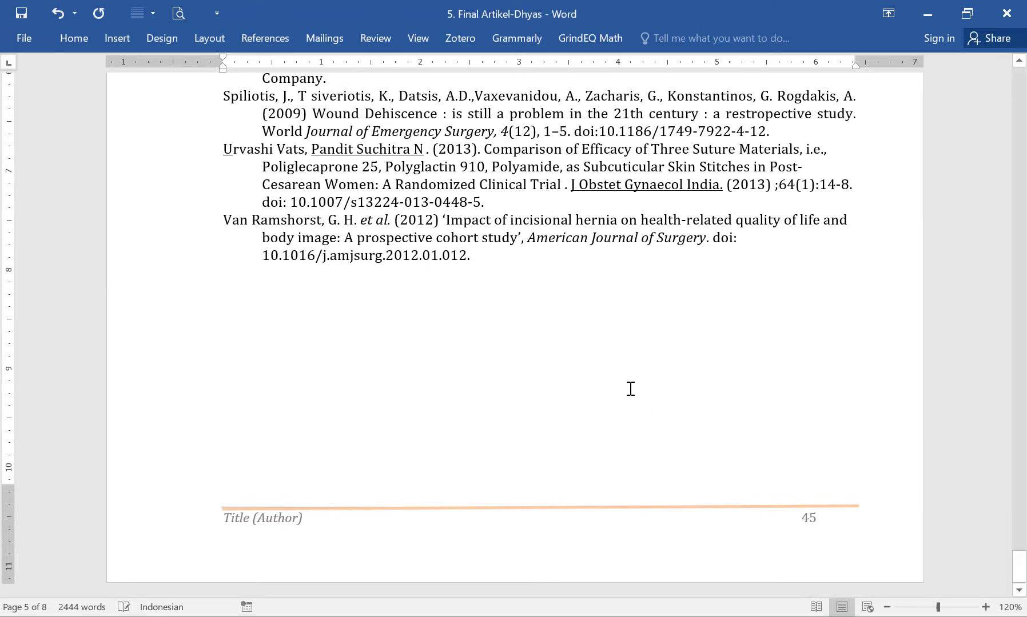
pyautogui.hotkey('ctrl', 's')
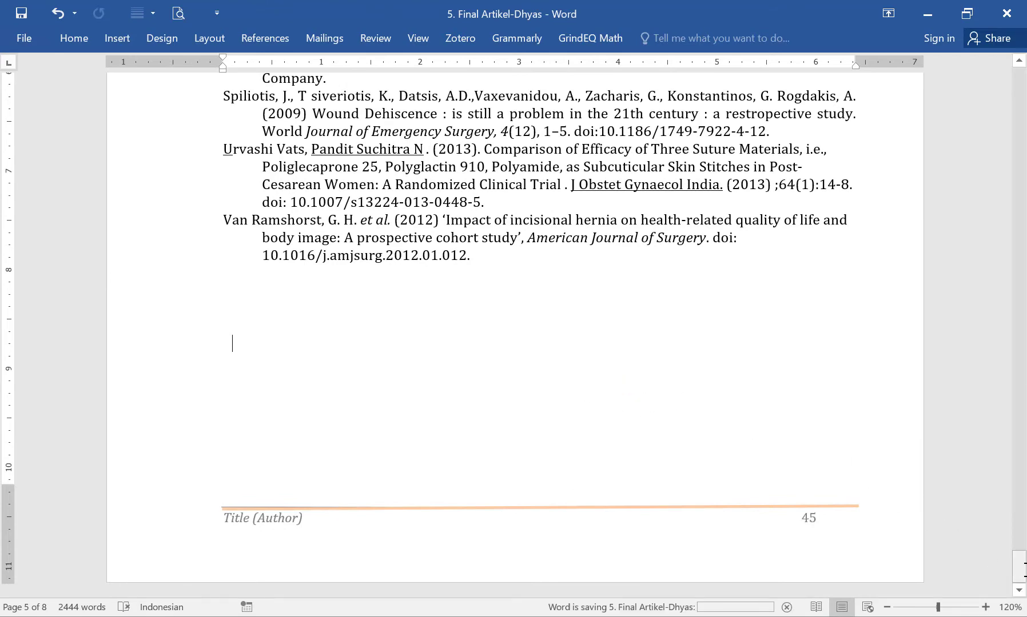
# - Change the page range in the first-page header and the even-page header to 39-45
pyautogui.moveTo(1019, 567); pyautogui.dragTo(1022, 49)
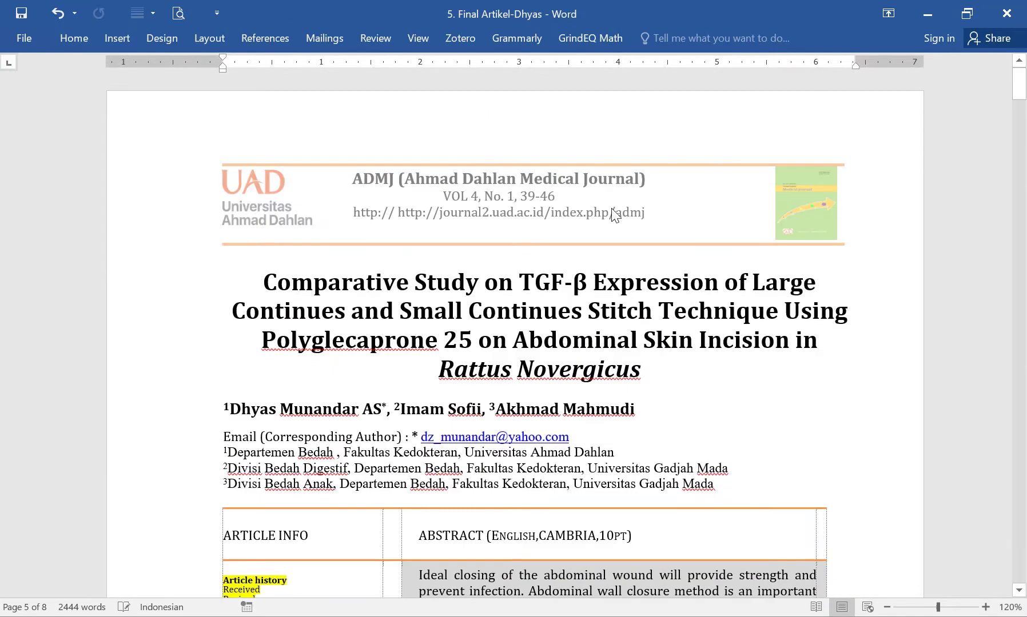
pyautogui.doubleClick(578, 202)
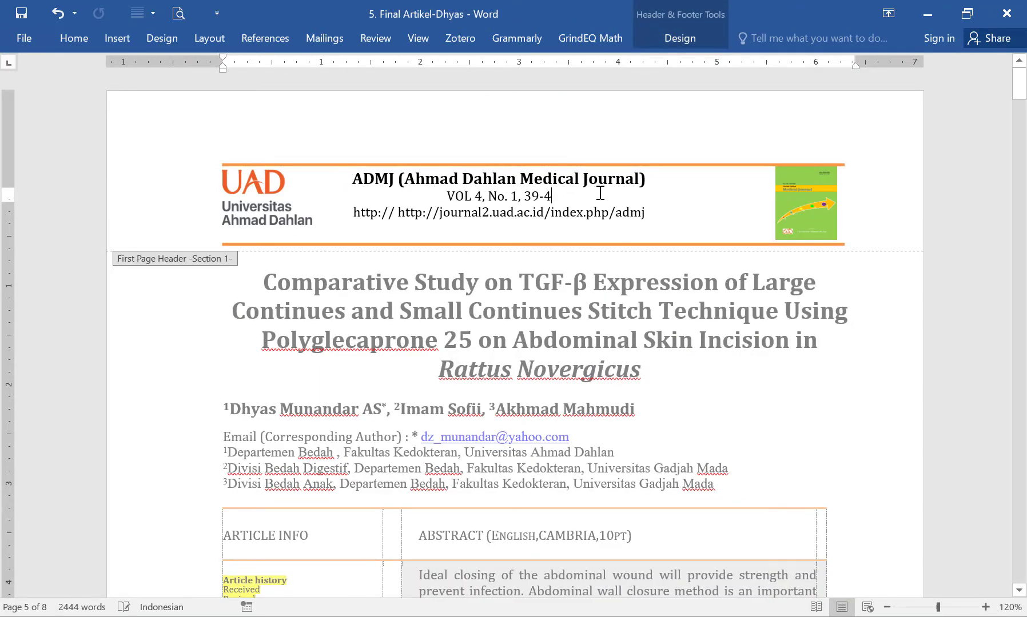
pyautogui.scroll(-5, 679, 317)
pyautogui.scroll(-8, 677, 312)
pyautogui.click(452, 327)
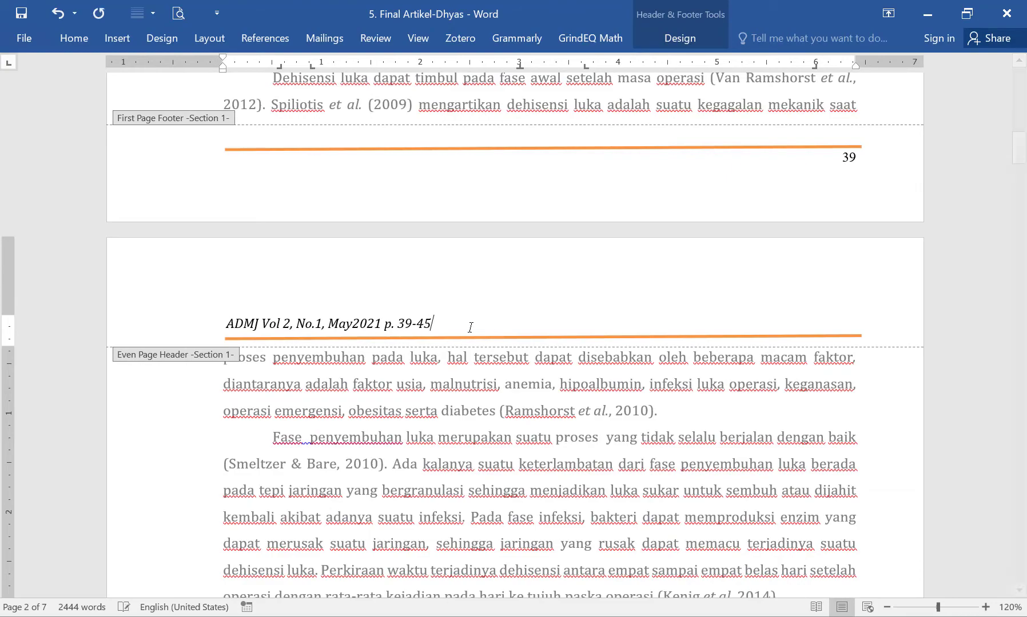
# - Update the odd-page header's page range to match the other headers, check the last page's footer, and save the article
pyautogui.scroll(-10, 470, 327)
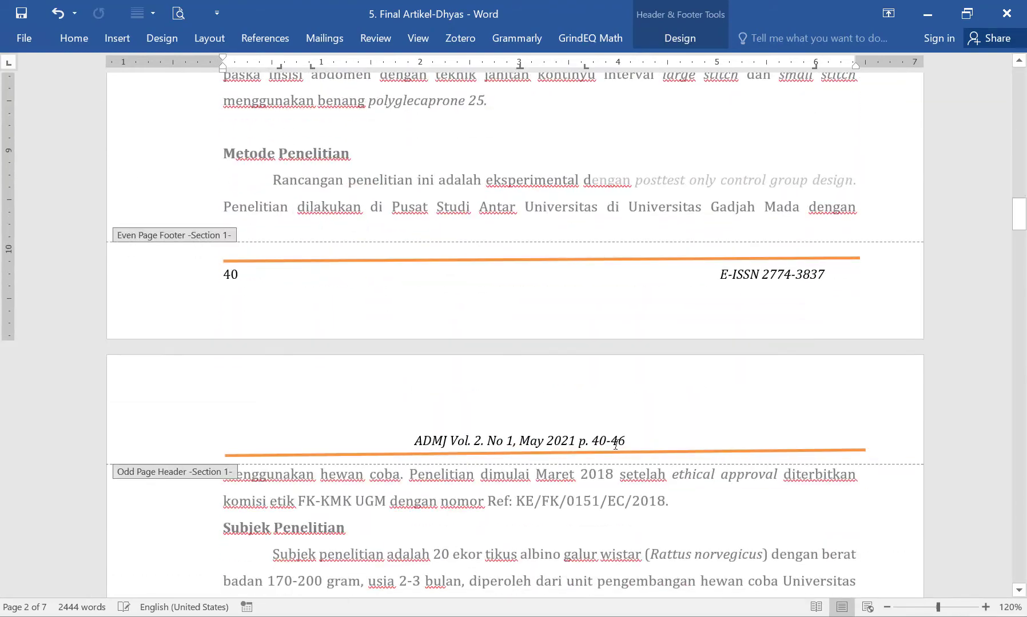
pyautogui.click(721, 436)
pyautogui.scroll(-10, 726, 439)
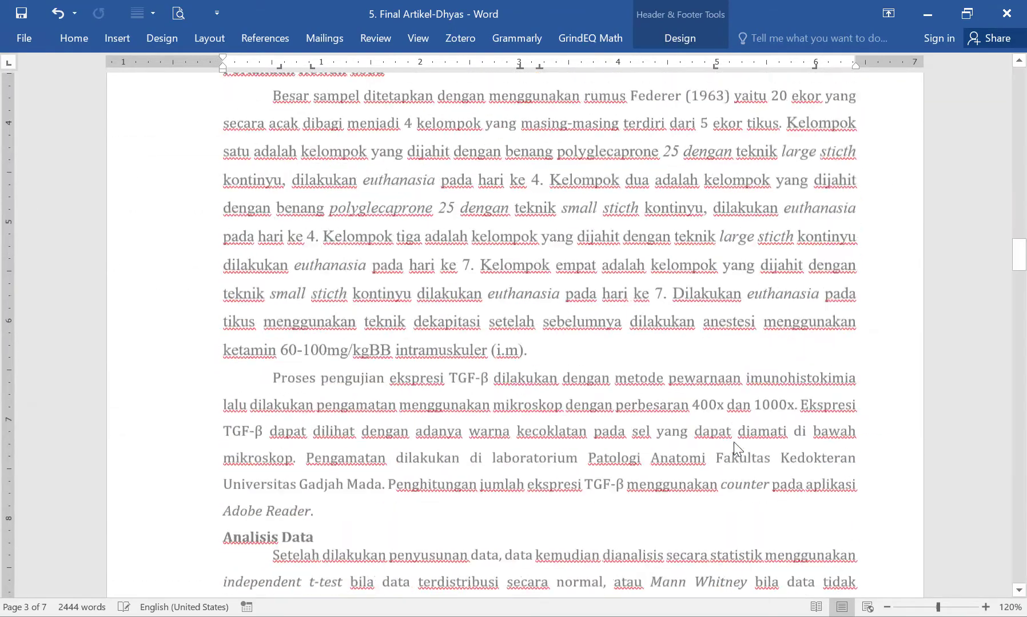
pyautogui.scroll(-10, 738, 445)
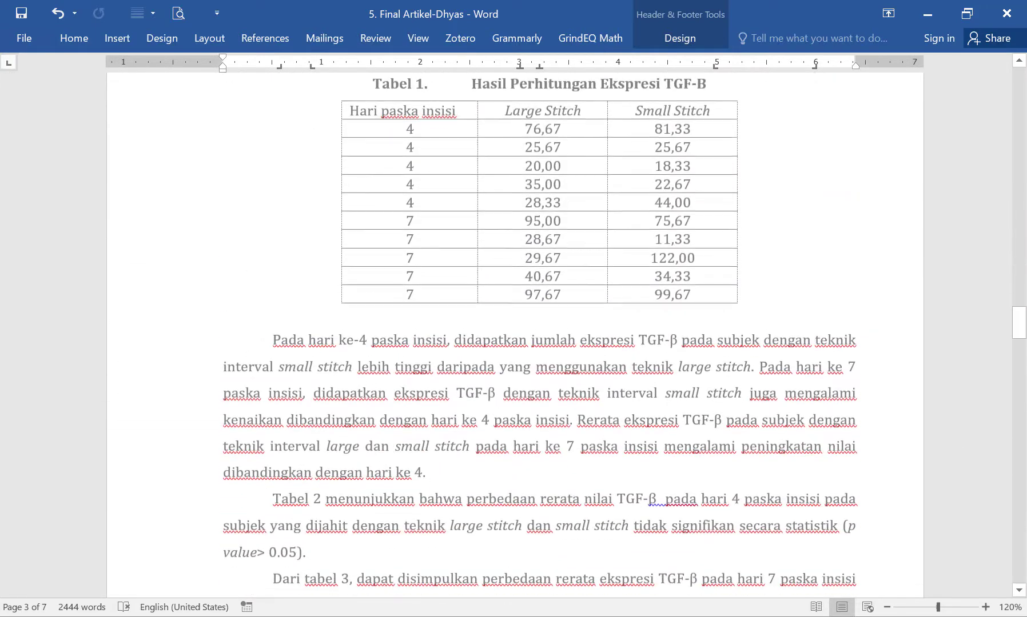
pyautogui.moveTo(1020, 334); pyautogui.dragTo(1022, 573)
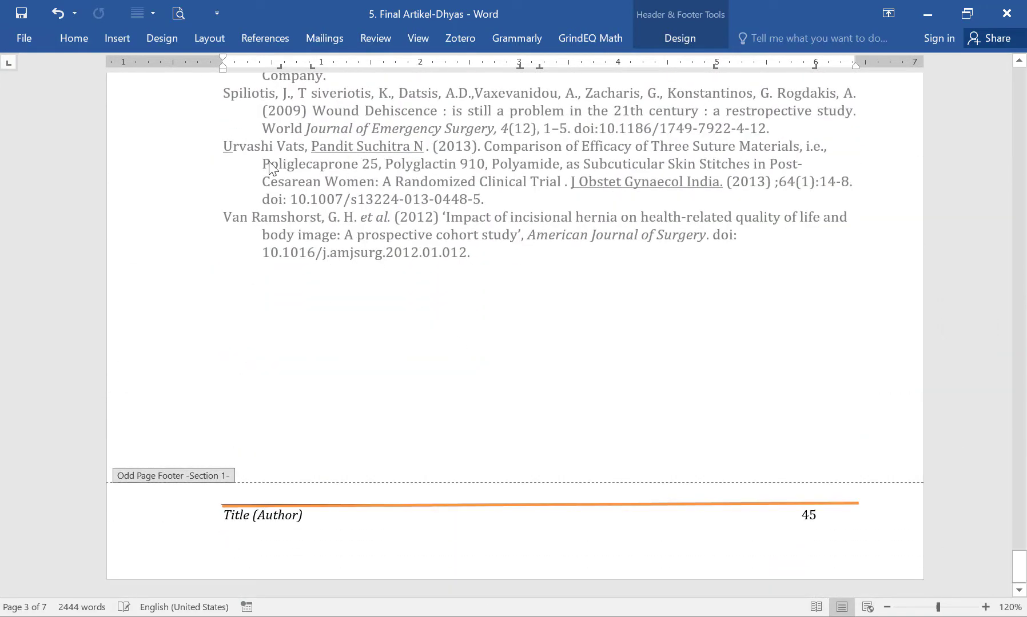
pyautogui.click(18, 15)
# - Switch to the Core Anatomic Material article and check its first-page header, article history and abstract
pyautogui.hotkey('alt', 'Tab')
pyautogui.scroll(2, 918, 382)
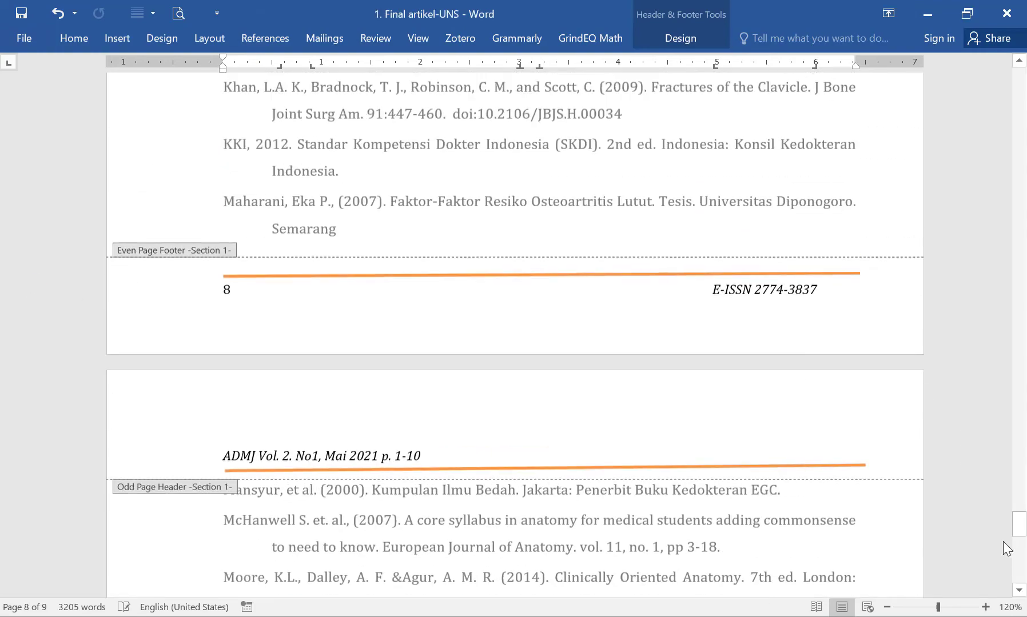
pyautogui.moveTo(1019, 523); pyautogui.dragTo(1018, 80)
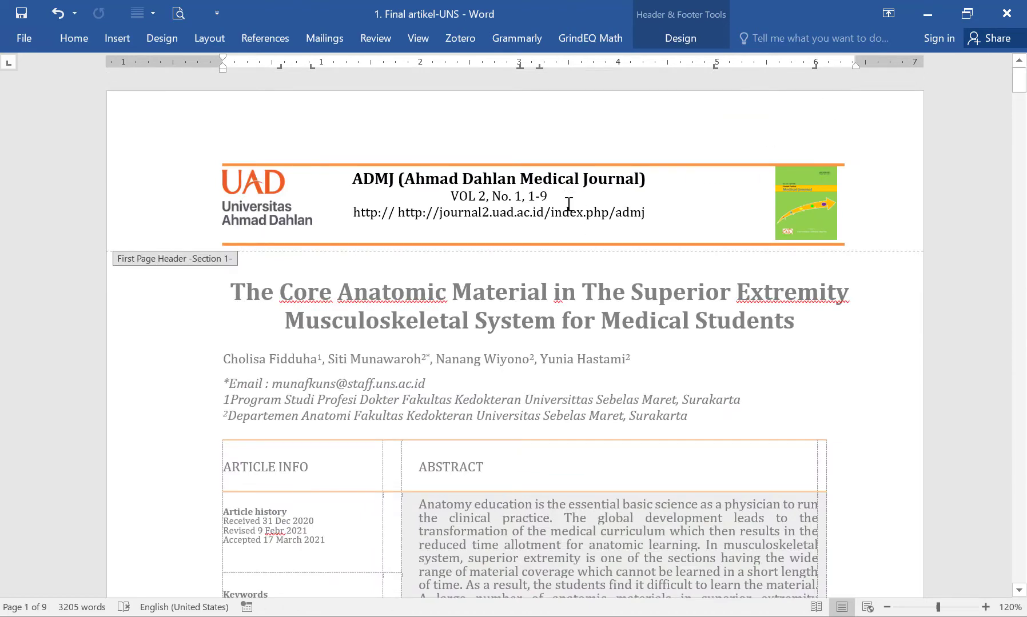
pyautogui.scroll(-5, 702, 279)
pyautogui.scroll(5, 702, 279)
pyautogui.scroll(-5, 758, 255)
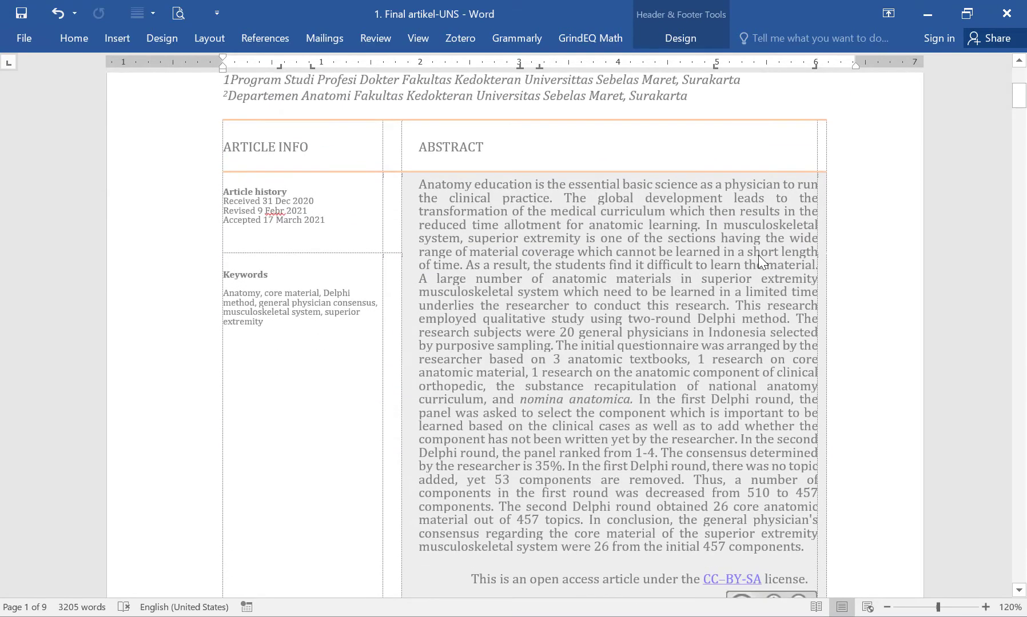
# - Change "The" before "Superior Extremity" in the article title to lowercase "the" and save the article
pyautogui.doubleClick(758, 255)
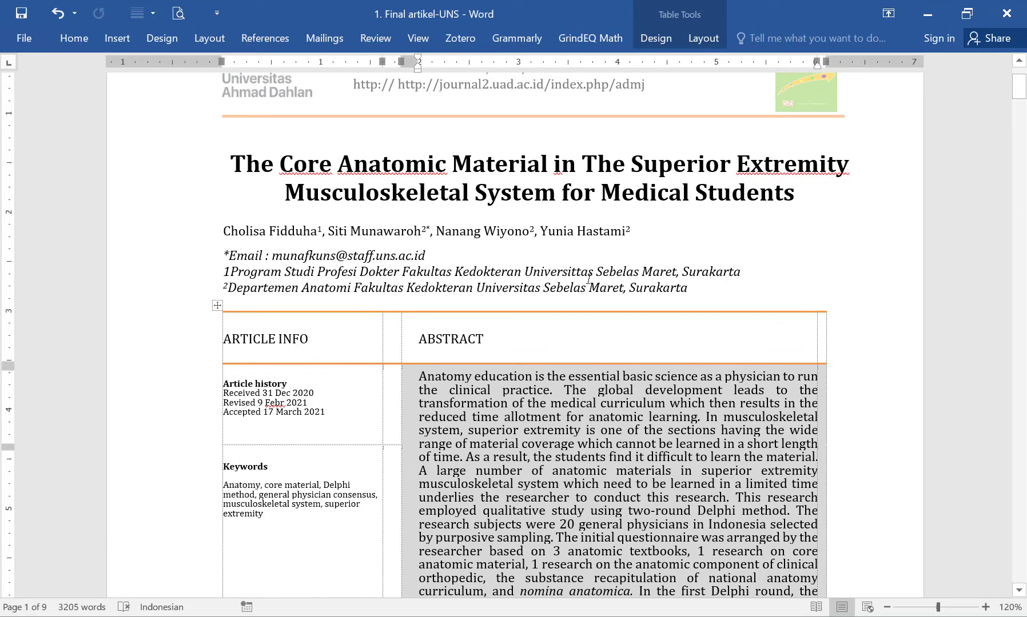
pyautogui.click(282, 403)
pyautogui.hotkey('ctrl', 'shift', 'Left')
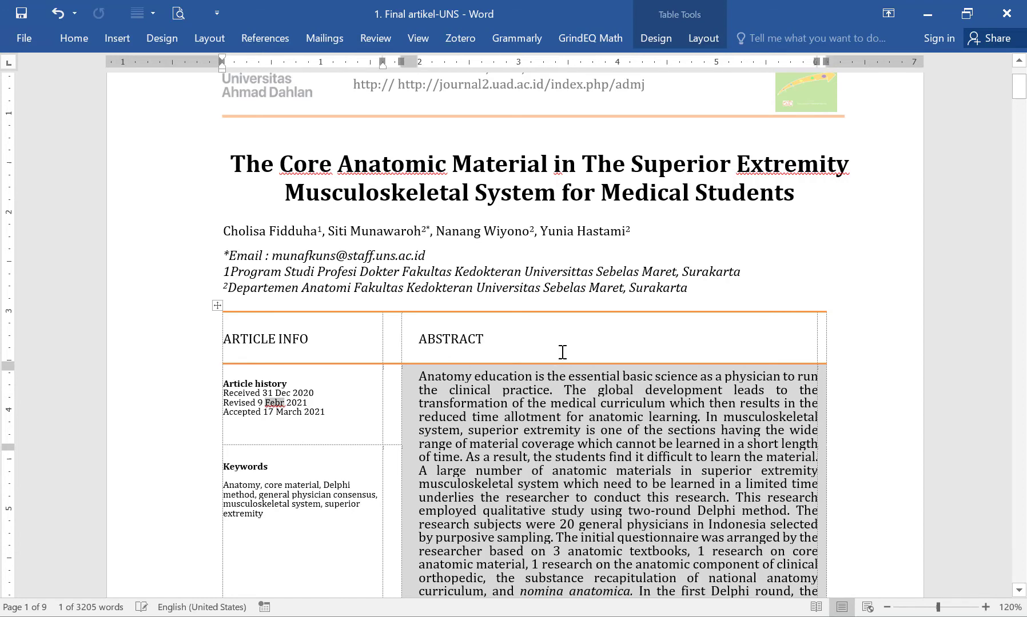
pyautogui.scroll(3, 483, 256)
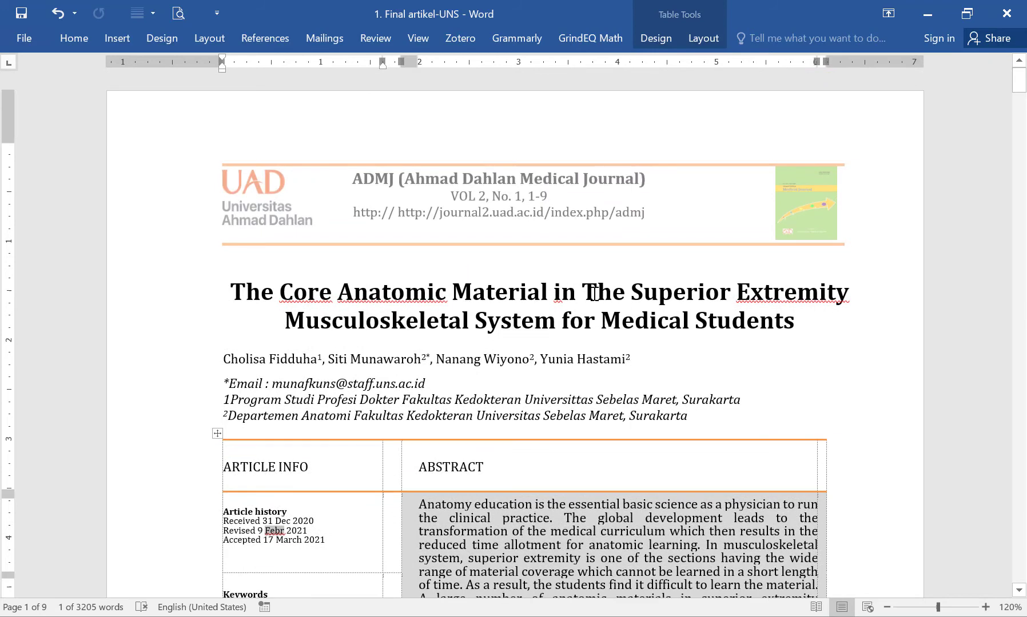
pyautogui.moveTo(596, 293); pyautogui.dragTo(582, 293)
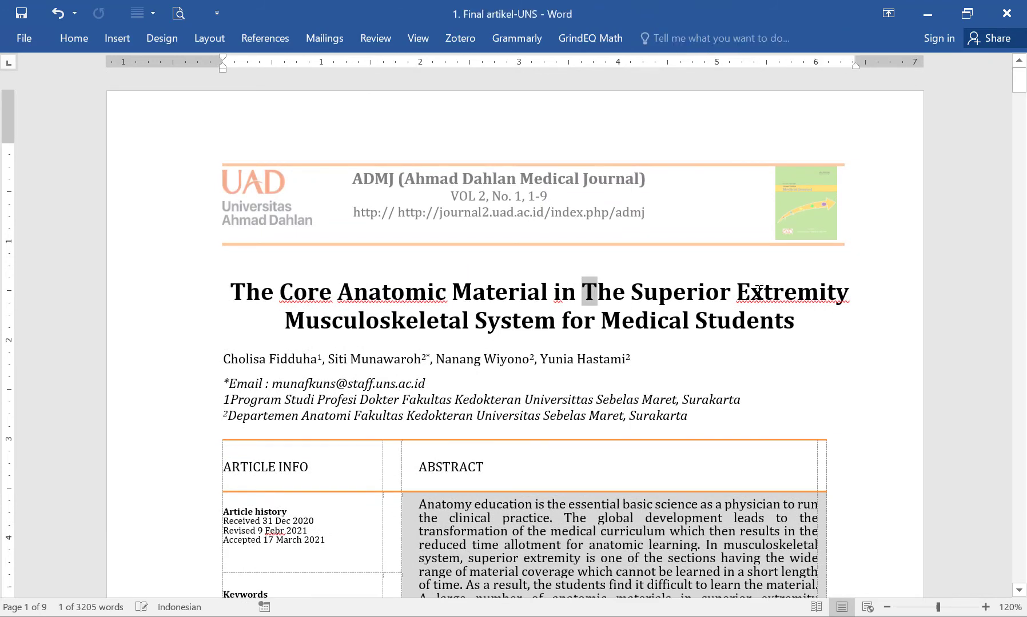
pyautogui.write('t')
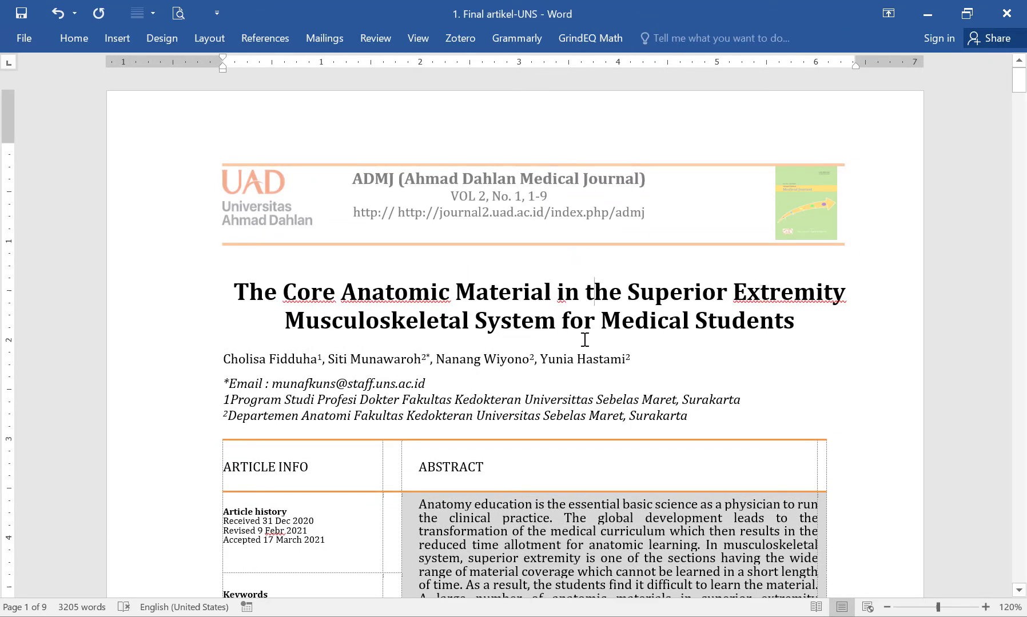
pyautogui.hotkey('ctrl', 's')
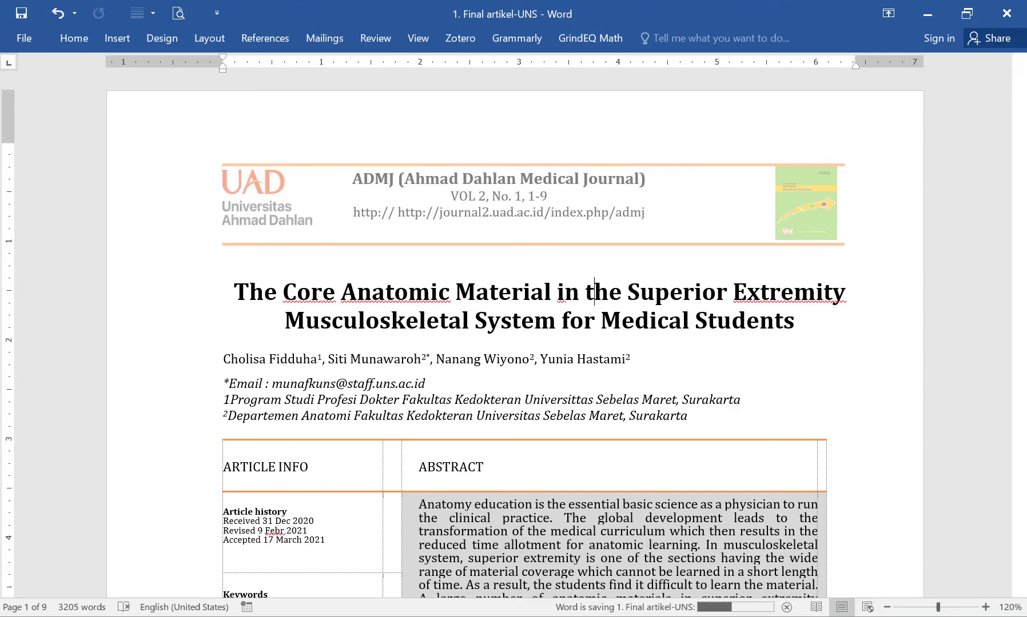
# - Switch to the Albumin Description article and check the volume and page range in its first-page header
pyautogui.hotkey('alt', 'Tab')
pyautogui.scroll(10, 637, 365)
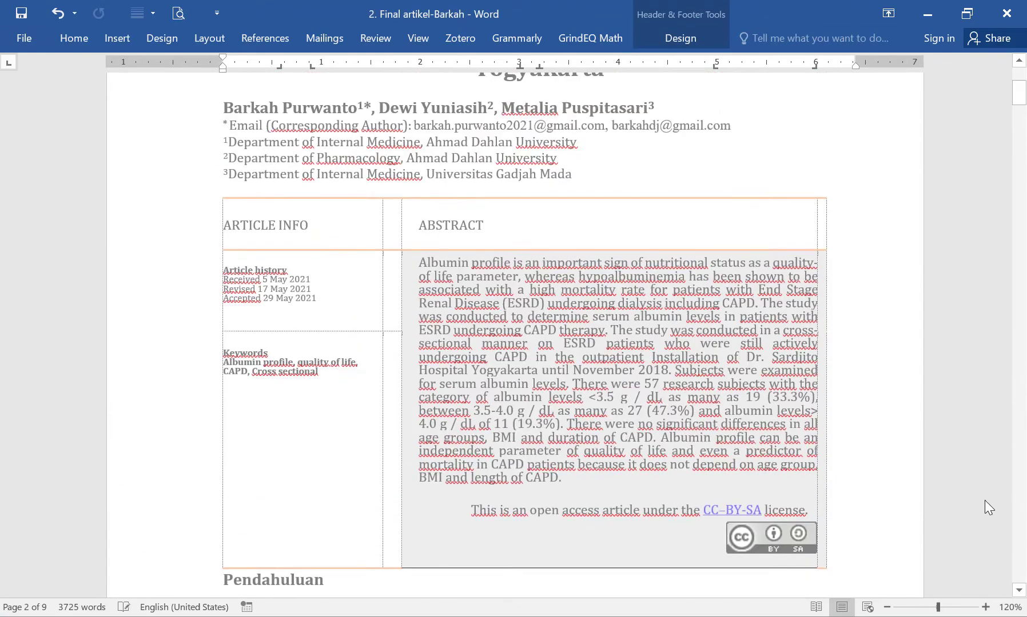
pyautogui.moveTo(1018, 115); pyautogui.dragTo(1018, 102)
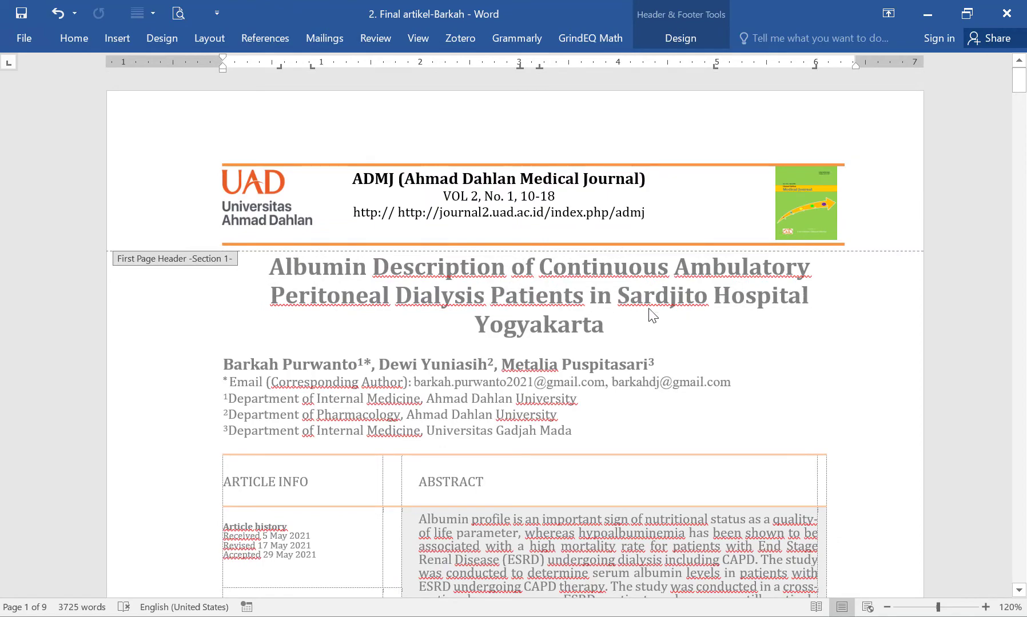
# - Switch to the Core Anatomic Material article and shorten the revised date's month in the article history to "Feb"
pyautogui.hotkey('alt', 'Tab')
pyautogui.scroll(-2, 279, 417)
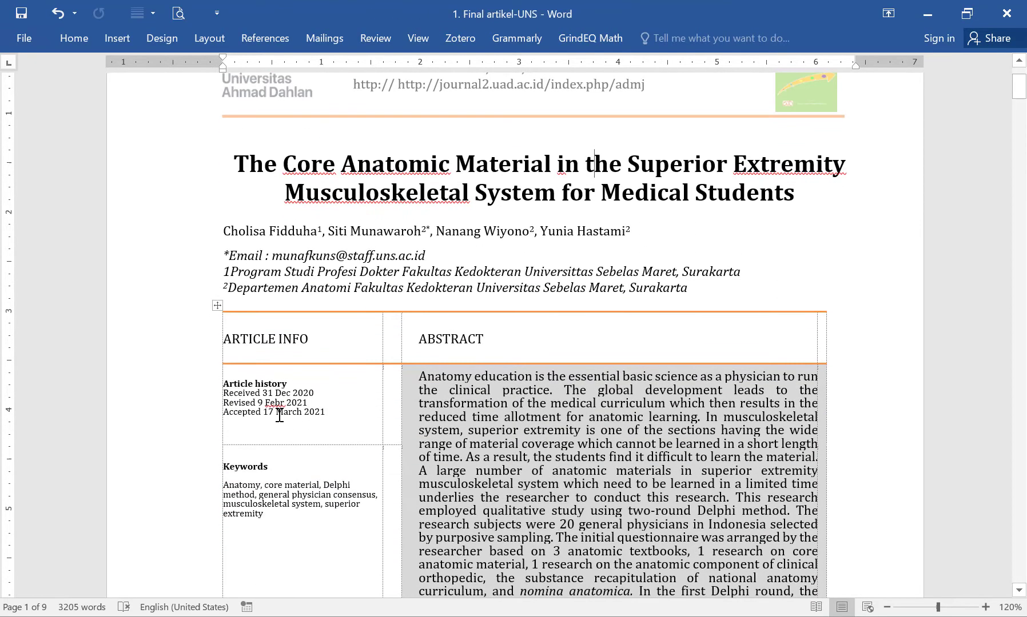
pyautogui.hotkey('ctrl', 'z')
pyautogui.scroll(-10, 623, 362)
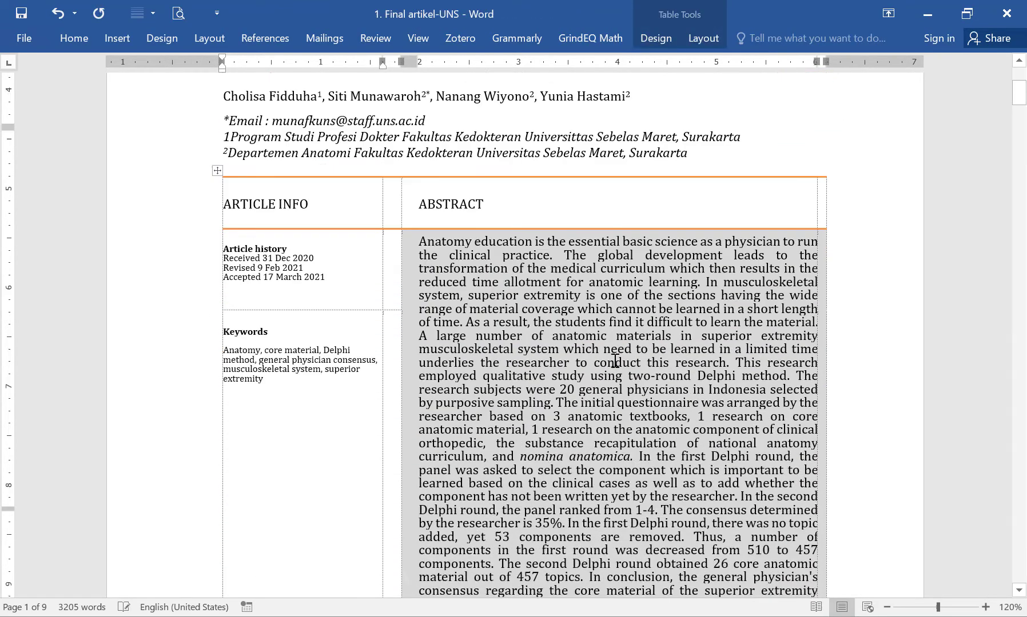
# - Switch to the Albumin Description article, leave header editing, and check its article history and abstract
pyautogui.hotkey('alt', 'Tab')
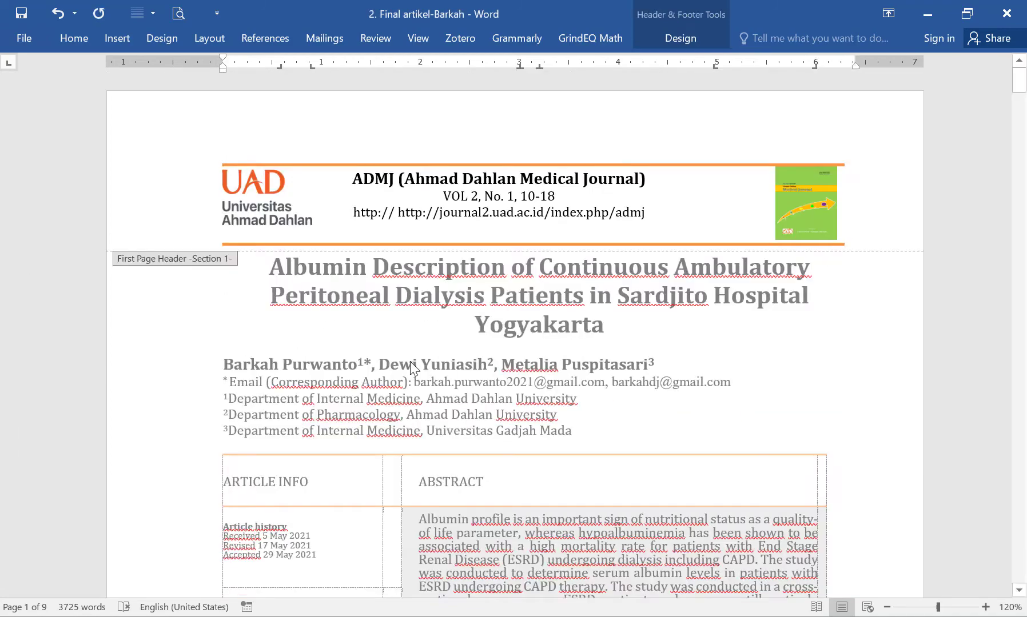
pyautogui.scroll(-4, 410, 360)
pyautogui.doubleClick(437, 343)
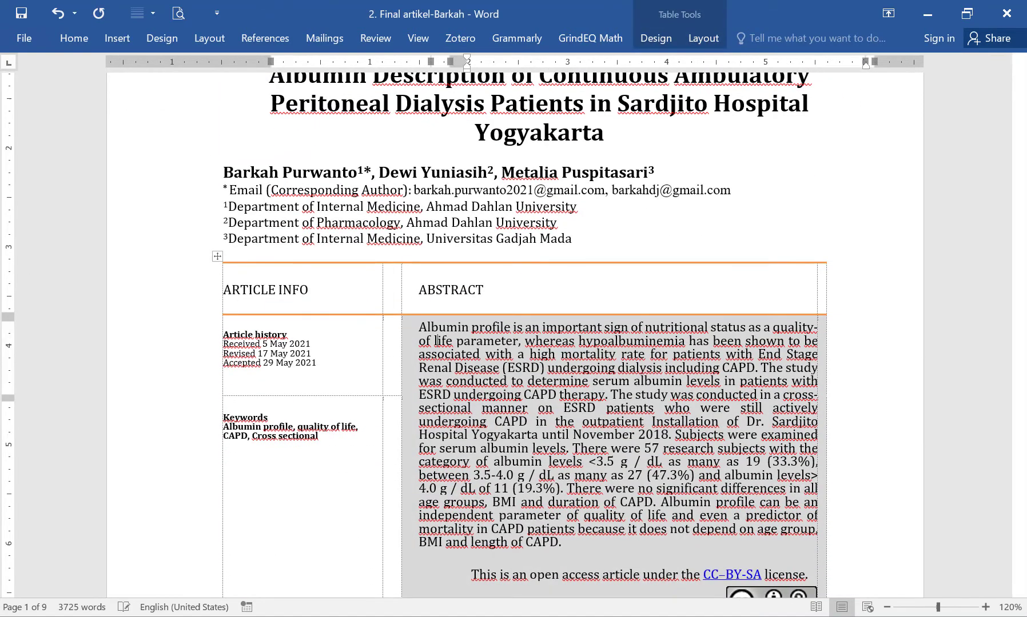
# - Check the first page and article history of the Neurological Manifestations article, followed by the first page of the Kaplan Meier's Analysis article
pyautogui.hotkey('alt', 'Tab')
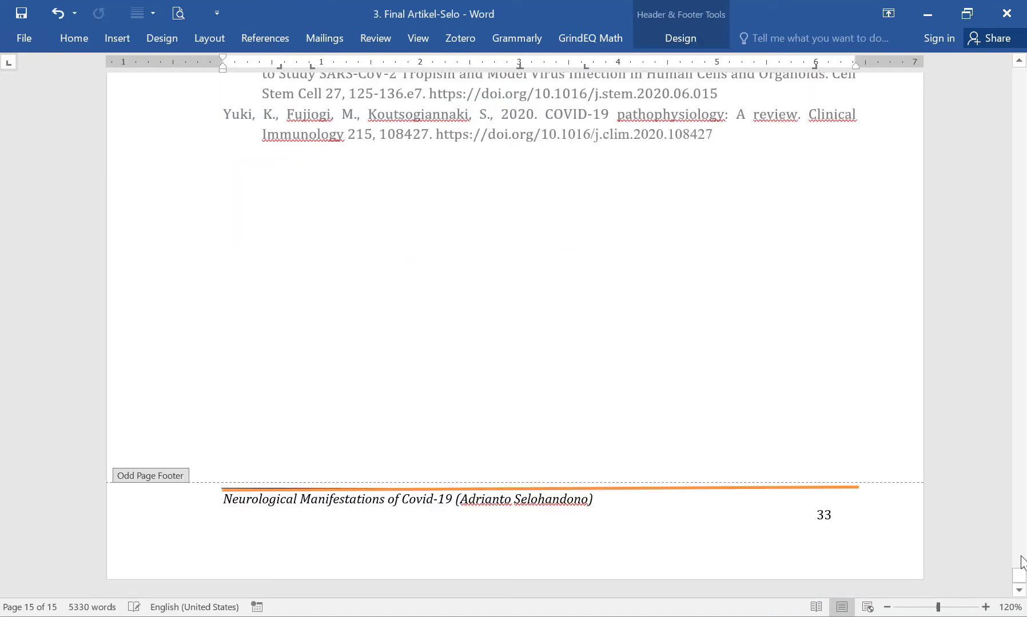
pyautogui.moveTo(1019, 575); pyautogui.dragTo(997, 63)
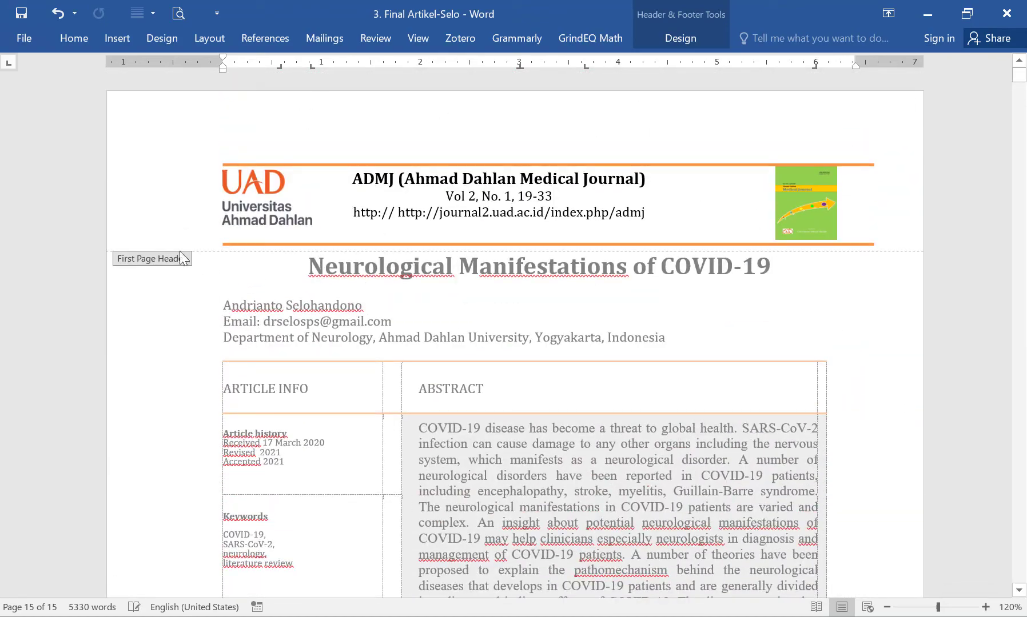
pyautogui.doubleClick(439, 322)
pyautogui.scroll(-10, 439, 323)
pyautogui.hotkey('alt', 'Tab')
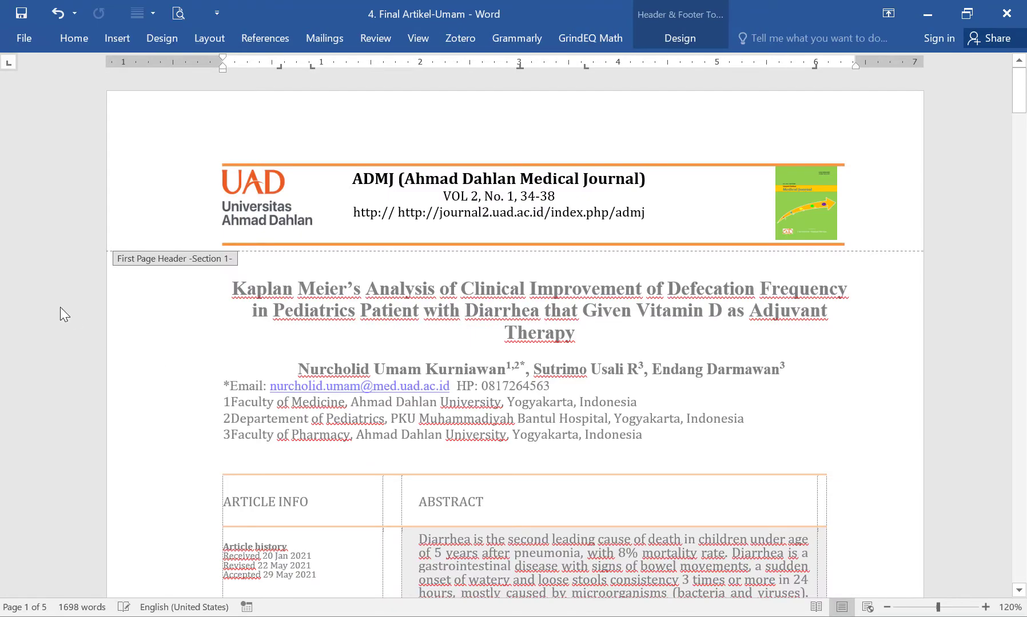
# - Switch to the Comparative Study on TGF-β Expression article, look over its opening pages, and leave header and footer editing
pyautogui.hotkey('alt', 'Tab')
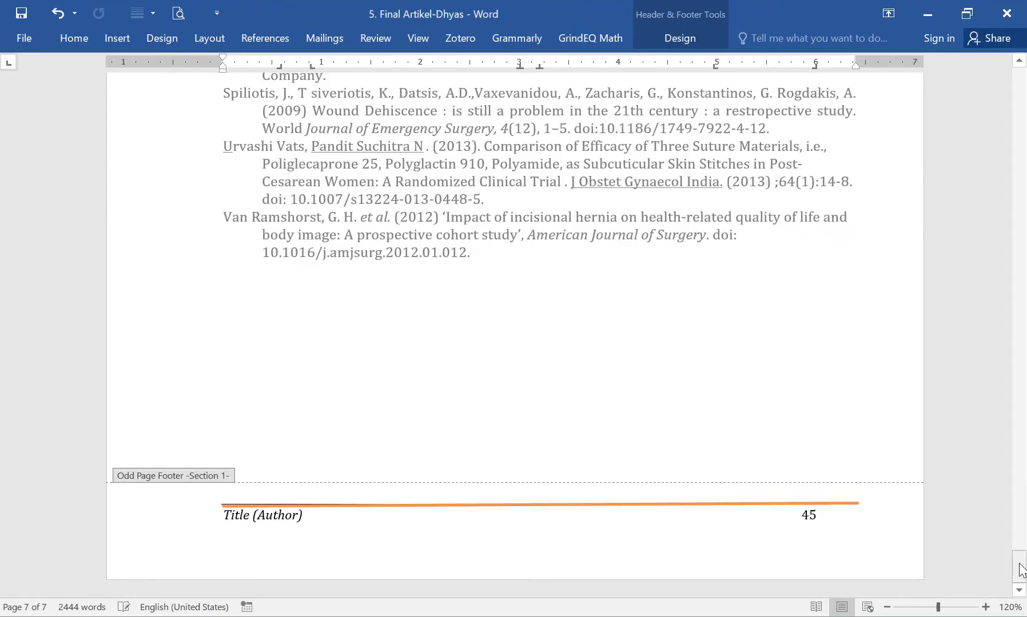
pyautogui.moveTo(1020, 564); pyautogui.dragTo(1015, 64)
pyautogui.scroll(-15, 683, 381)
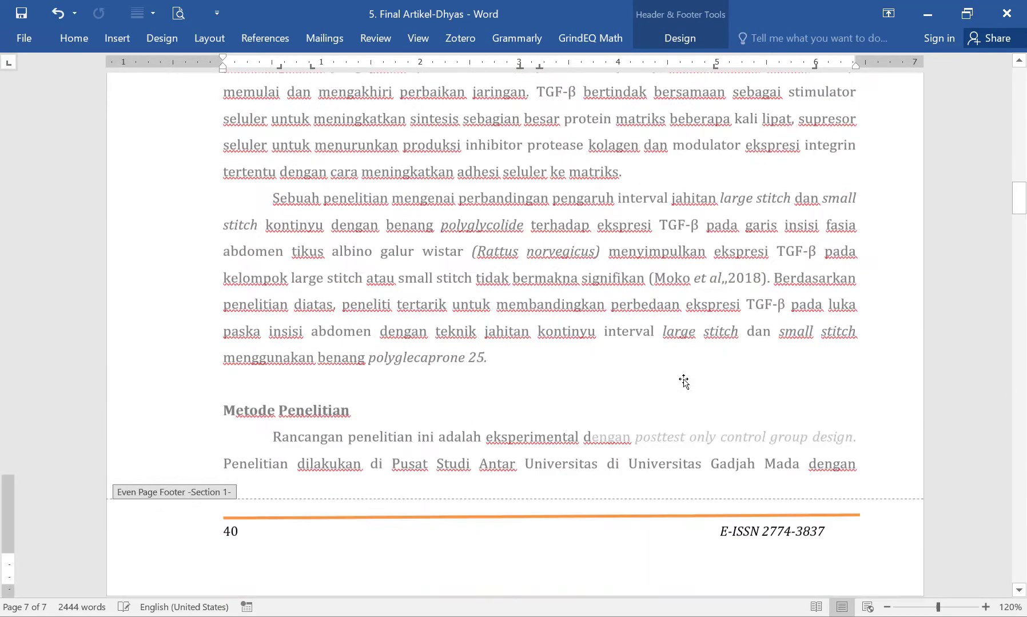
pyautogui.scroll(3, 892, 181)
pyautogui.doubleClick(927, 176)
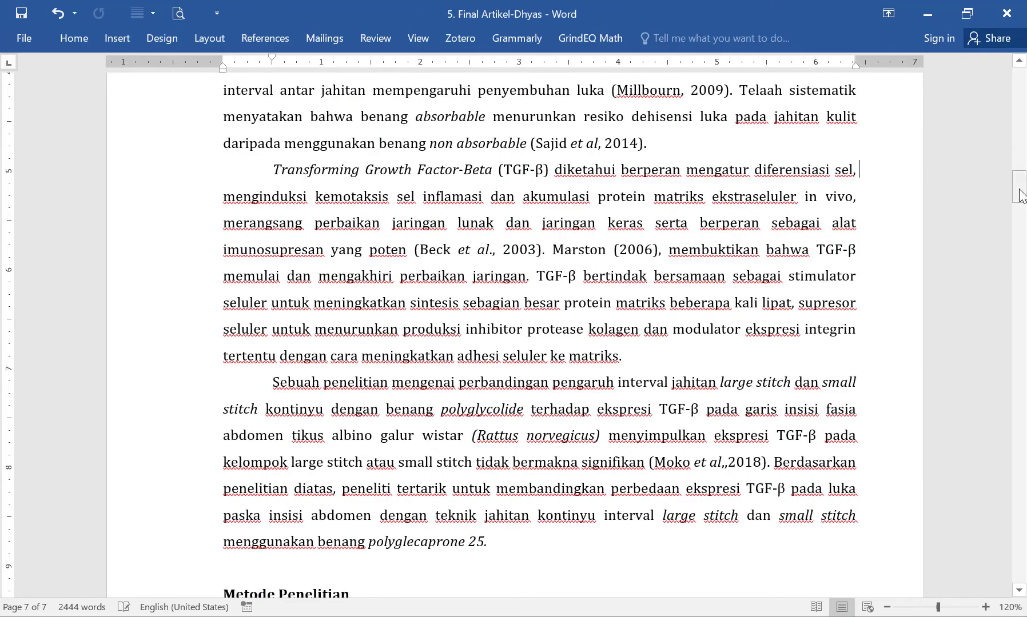
# - Examine the TGF-β article's article history, abstract heading, running headers and footers, and the volume and page range in its first-page header
pyautogui.moveTo(1020, 195); pyautogui.dragTo(1018, 73)
pyautogui.scroll(-20, 270, 543)
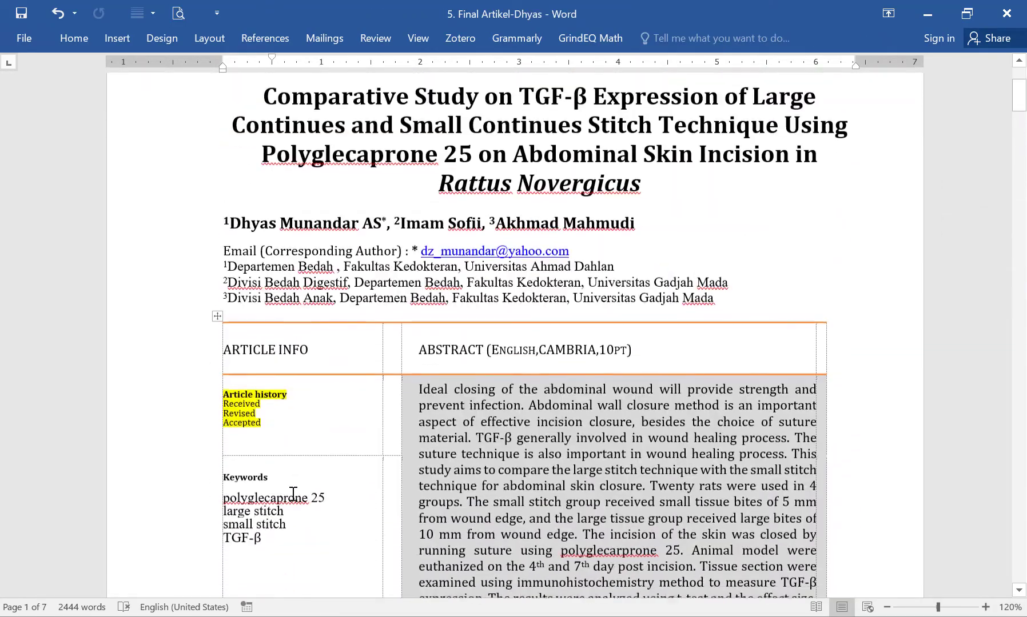
pyautogui.scroll(-20, 659, 372)
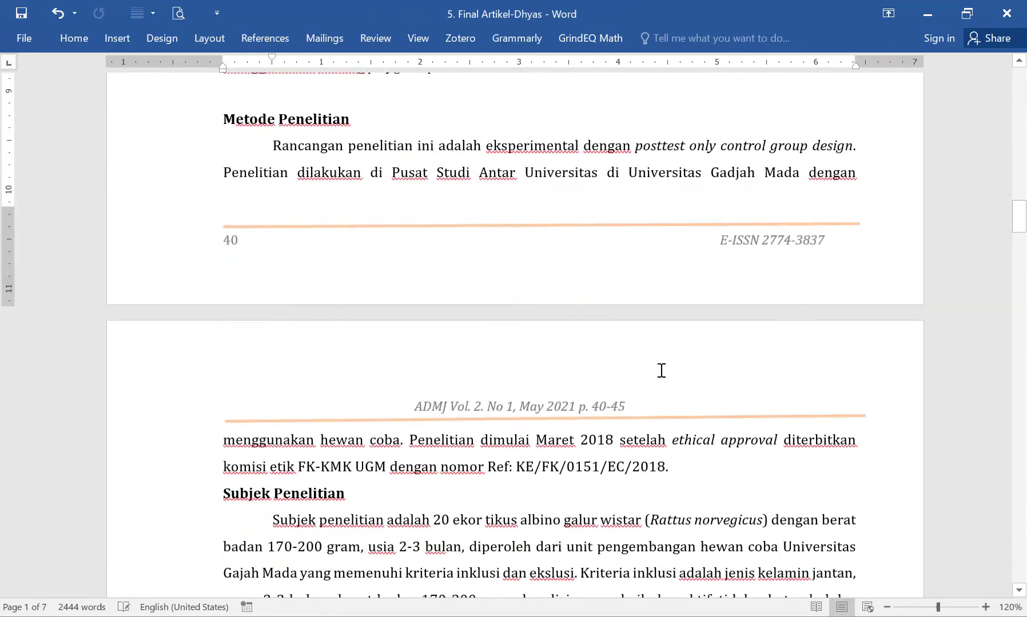
pyautogui.scroll(3, 329, 282)
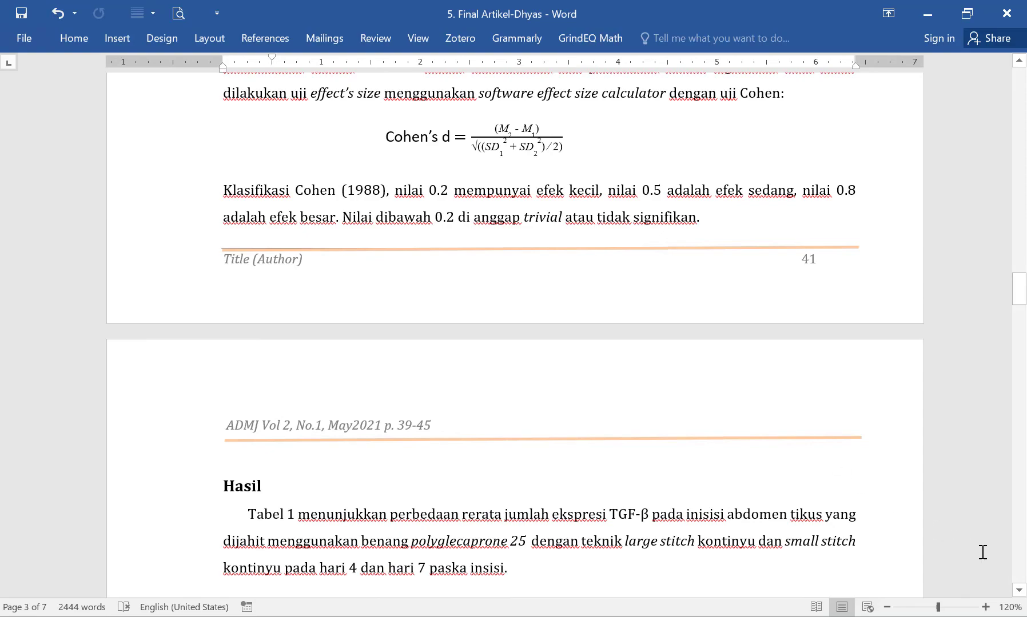
pyautogui.scroll(10, 979, 538)
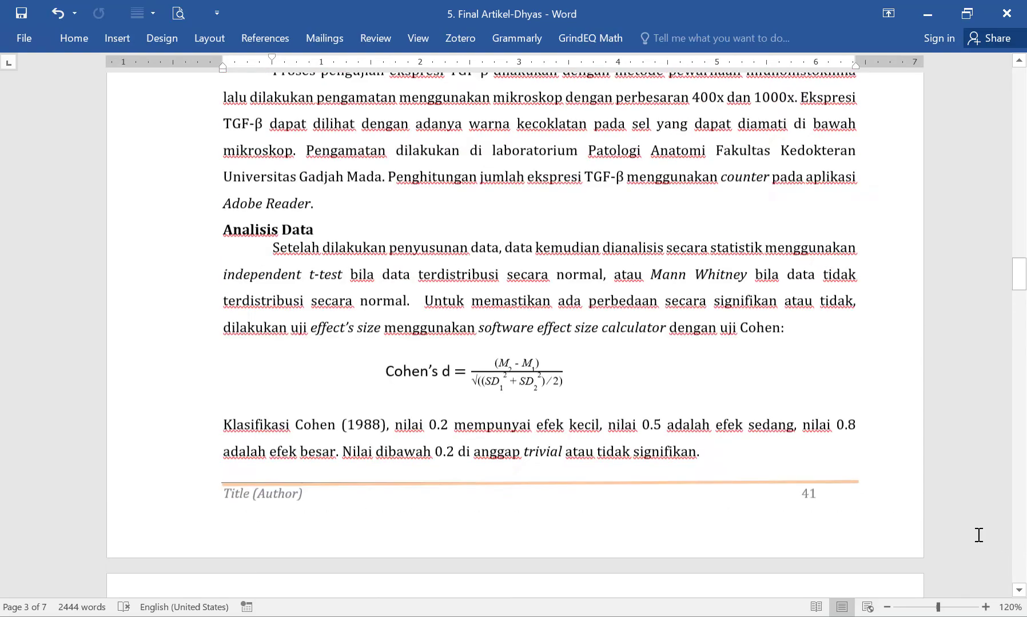
pyautogui.moveTo(1019, 257); pyautogui.dragTo(1025, 86)
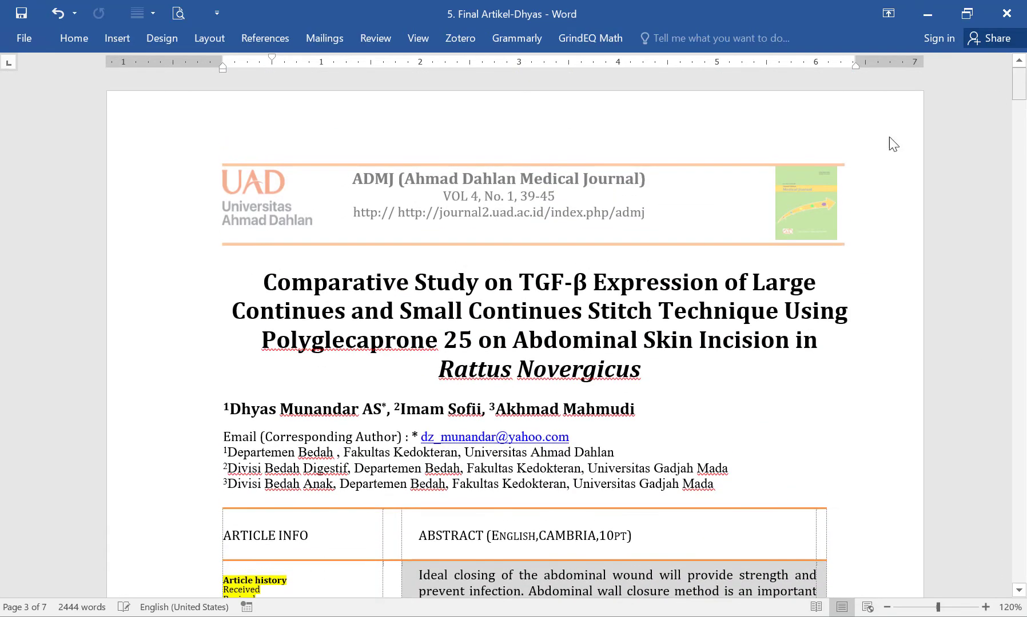